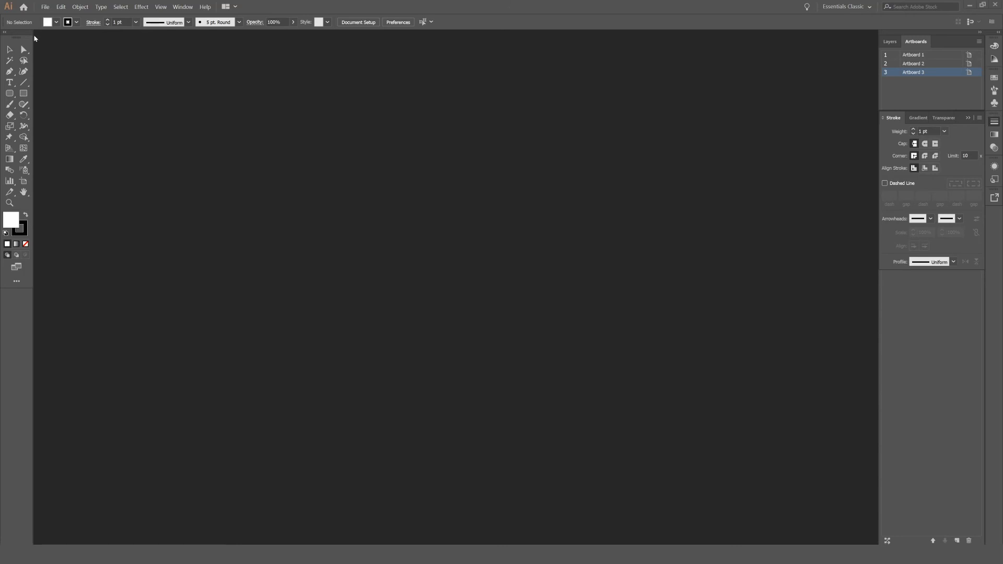
# Create a new document from the recent custom 2048 x 2048 px preset
pyautogui.click(46, 7)
pyautogui.click(83, 16)
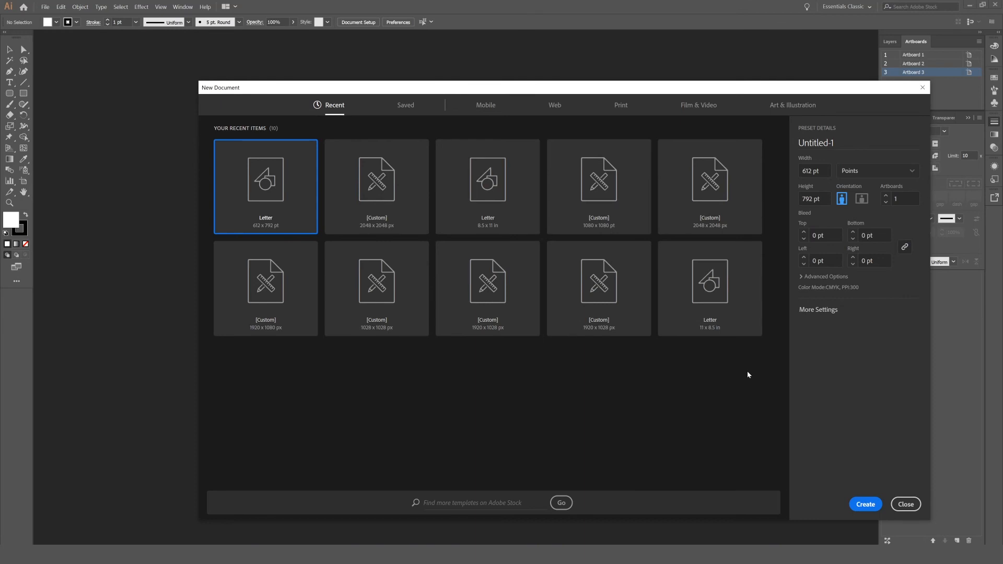
pyautogui.click(398, 225)
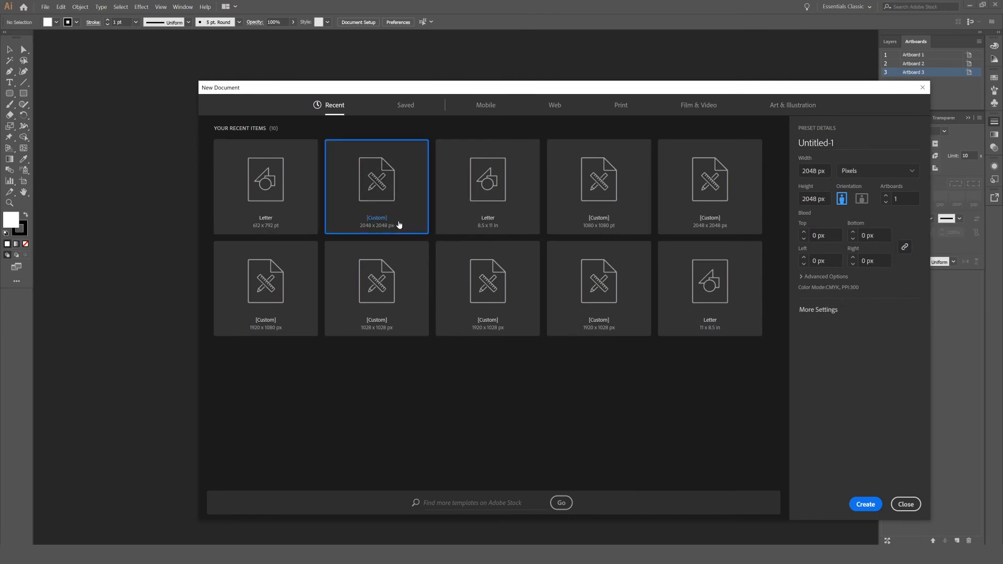
pyautogui.click(865, 504)
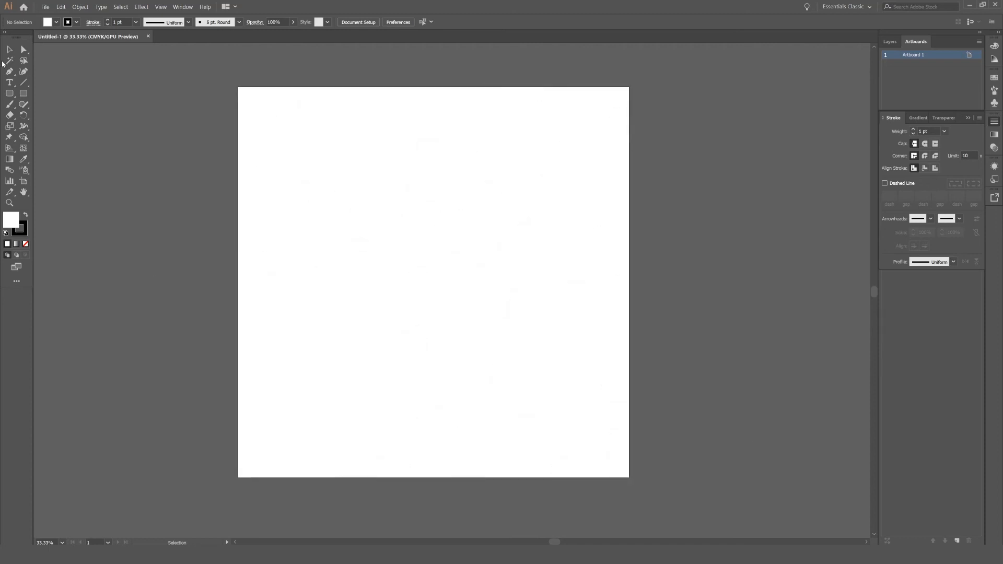
# Draw a circle about 379 px in diameter in the upper-left part of the artboard with the Ellipse tool
pyautogui.click(10, 94)
pyautogui.moveTo(12, 97); pyautogui.dragTo(36, 111)
pyautogui.moveTo(338, 197); pyautogui.dragTo(389, 264)
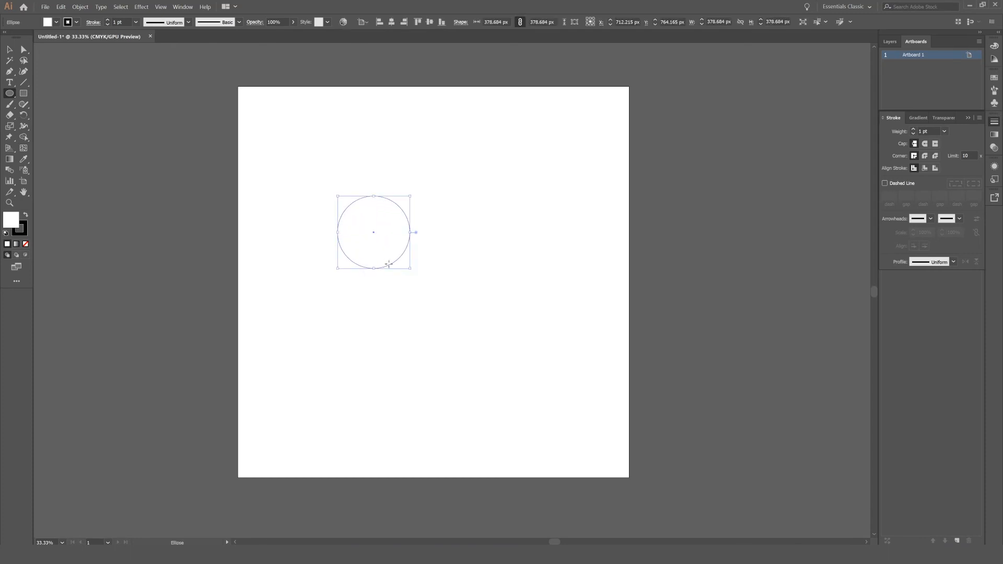
# Remove the circle's stroke and fill it with black
pyautogui.click(20, 233)
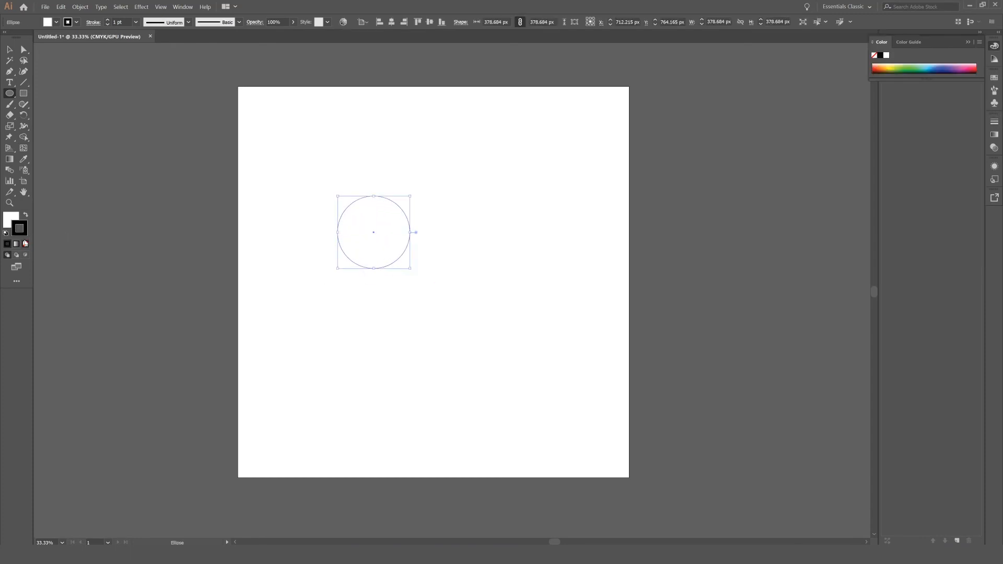
pyautogui.click(26, 244)
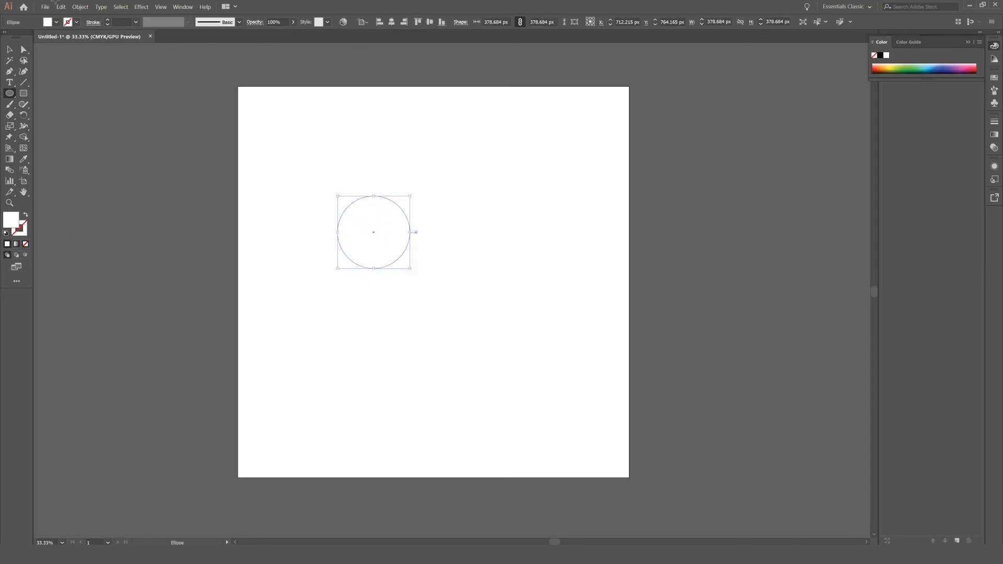
pyautogui.click(56, 22)
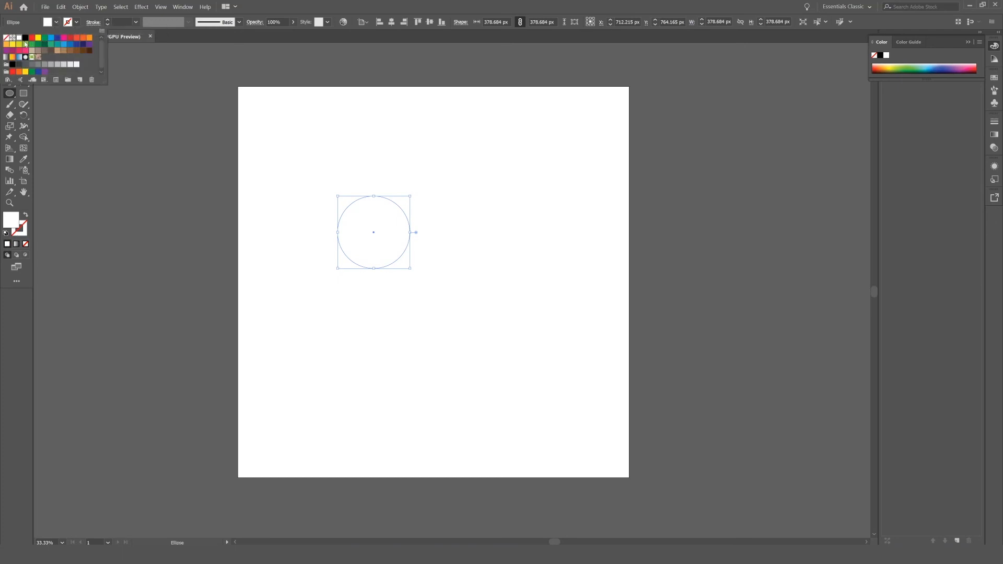
pyautogui.click(25, 37)
pyautogui.click(375, 165)
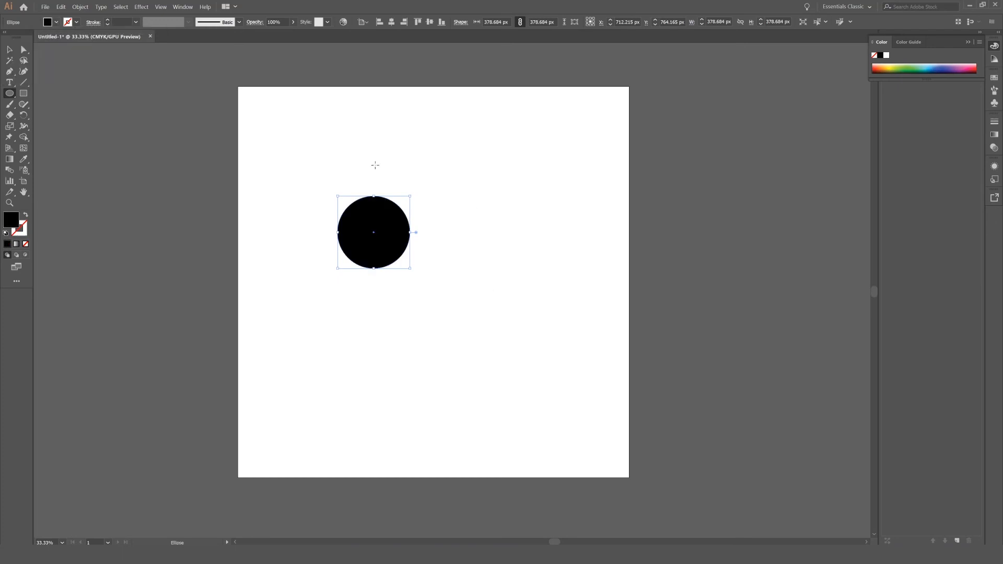
# Scatter copies of the circle across the artboard in sizes of about 379, 215 and 79 px, letting some overlap the artboard edges
pyautogui.press('v')
pyautogui.keyDown('alt'); pyautogui.moveTo(405, 251); pyautogui.dragTo(489, 251); pyautogui.keyUp('alt')
pyautogui.keyDown('alt'); pyautogui.moveTo(489, 250); pyautogui.dragTo(302, 476); pyautogui.keyUp('alt')
pyautogui.keyDown('alt'); pyautogui.moveTo(301, 476); pyautogui.dragTo(256, 147); pyautogui.keyUp('alt')
pyautogui.keyDown('alt'); pyautogui.moveTo(256, 134); pyautogui.dragTo(645, 413); pyautogui.keyUp('alt')
pyautogui.keyDown('alt'); pyautogui.moveTo(646, 413); pyautogui.dragTo(341, 383); pyautogui.keyUp('alt')
pyautogui.keyDown('alt'); pyautogui.keyDown('shift'); pyautogui.moveTo(348, 366); pyautogui.dragTo(409, 282); pyautogui.keyUp('shift'); pyautogui.keyUp('alt')
pyautogui.click(346, 389)
pyautogui.keyDown('alt'); pyautogui.moveTo(355, 258); pyautogui.dragTo(247, 380); pyautogui.keyUp('alt')
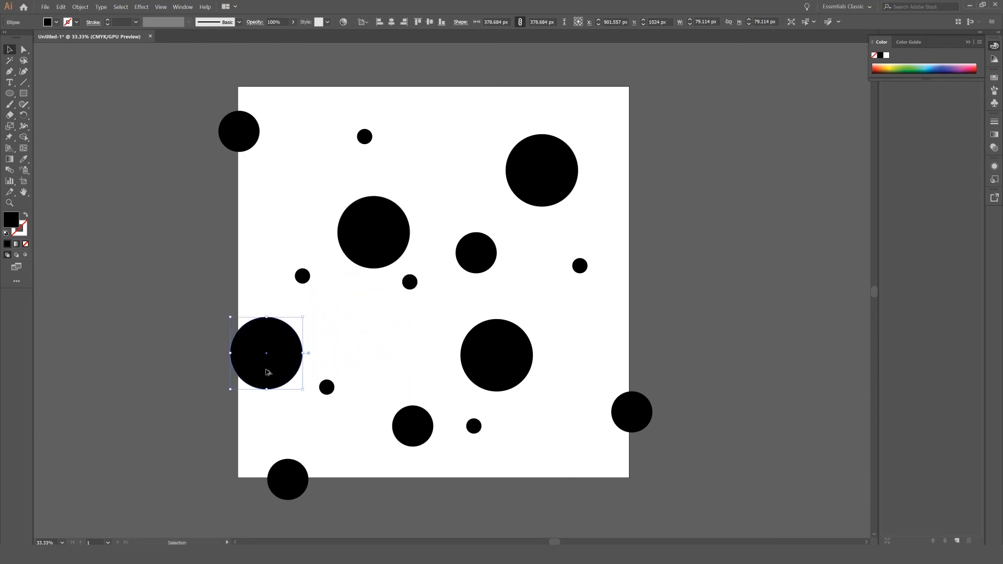
pyautogui.click(509, 289)
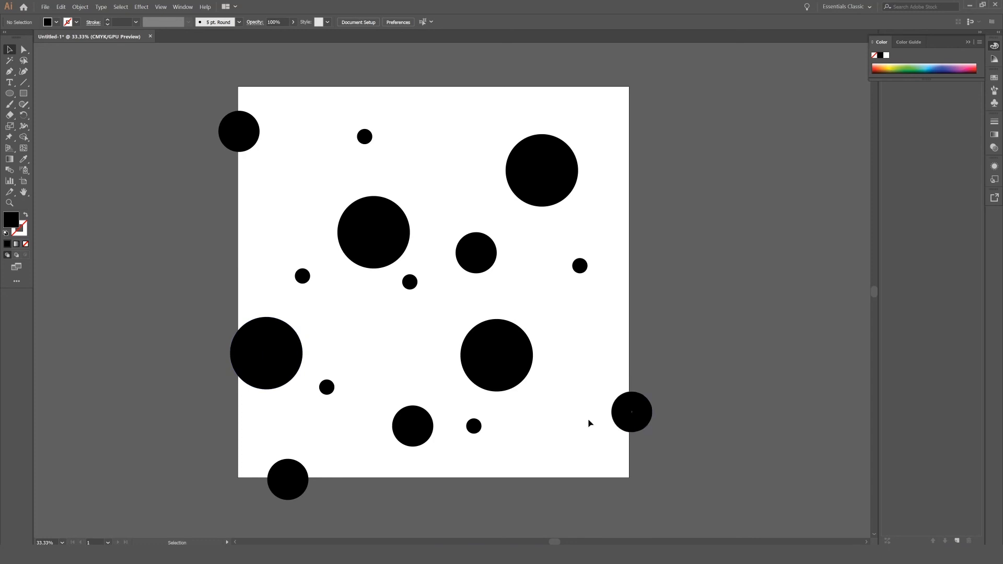
# Nudge the large and upper small circles near the left edge slightly up, and the medium circle on the right edge slightly down
pyautogui.moveTo(285, 360); pyautogui.dragTo(287, 341)
pyautogui.moveTo(303, 277); pyautogui.dragTo(295, 257)
pyautogui.moveTo(632, 418); pyautogui.dragTo(632, 440)
# Fill the larger gaps with three small and five medium circle copies, placing one small and one medium over the top edge
pyautogui.keyDown('alt'); pyautogui.moveTo(476, 424); pyautogui.dragTo(550, 447); pyautogui.keyUp('alt')
pyautogui.keyDown('alt'); pyautogui.moveTo(551, 446); pyautogui.dragTo(574, 354); pyautogui.keyUp('alt')
pyautogui.keyDown('alt'); pyautogui.moveTo(574, 355); pyautogui.dragTo(446, 82); pyautogui.keyUp('alt')
pyautogui.keyDown('alt'); pyautogui.moveTo(394, 231); pyautogui.dragTo(397, 386); pyautogui.keyUp('alt')
pyautogui.hotkey('ctrl', 'z')
pyautogui.keyDown('alt'); pyautogui.moveTo(424, 439); pyautogui.dragTo(598, 112); pyautogui.keyUp('alt')
pyautogui.keyDown('alt'); pyautogui.moveTo(580, 112); pyautogui.dragTo(376, 364); pyautogui.keyUp('alt')
pyautogui.keyDown('alt'); pyautogui.moveTo(384, 361); pyautogui.dragTo(452, 169); pyautogui.keyUp('alt')
pyautogui.click(384, 354)
pyautogui.keyDown('alt'); pyautogui.moveTo(383, 353); pyautogui.dragTo(549, 307); pyautogui.keyUp('alt')
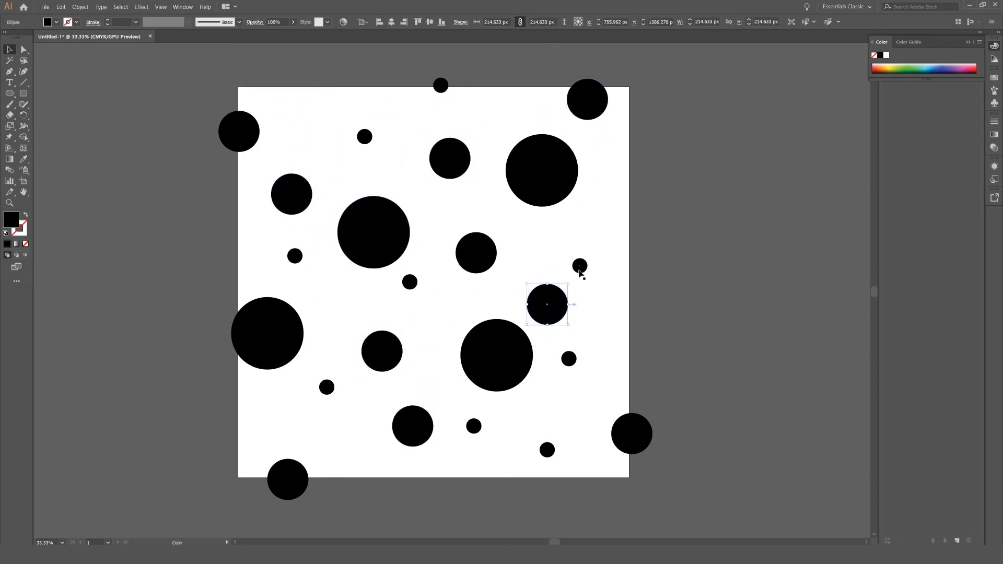
# Add a small circle copy near the right side, shift its original down-left, and place a medium circle copy over the right edge
pyautogui.keyDown('alt'); pyautogui.moveTo(576, 270); pyautogui.dragTo(587, 222); pyautogui.keyUp('alt')
pyautogui.click(562, 259)
pyautogui.moveTo(577, 265); pyautogui.dragTo(561, 255)
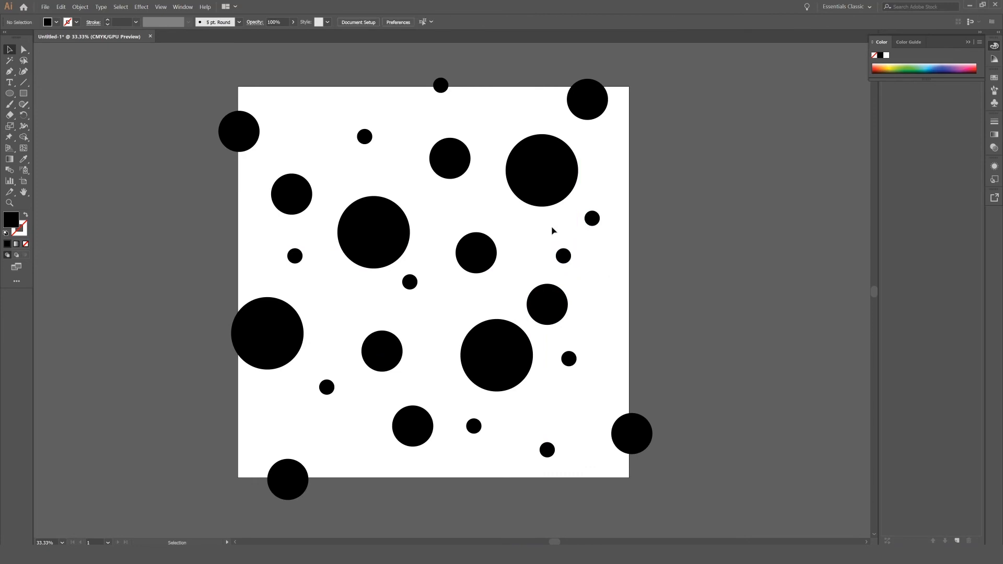
pyautogui.keyDown('alt'); pyautogui.moveTo(478, 254); pyautogui.dragTo(628, 242); pyautogui.keyUp('alt')
# Shift the large left-edge circle farther outward and fill the lower-left gaps by copying two small circles and one medium and repositioning another medium
pyautogui.keyDown('alt'); pyautogui.moveTo(292, 348); pyautogui.dragTo(273, 355); pyautogui.keyUp('alt')
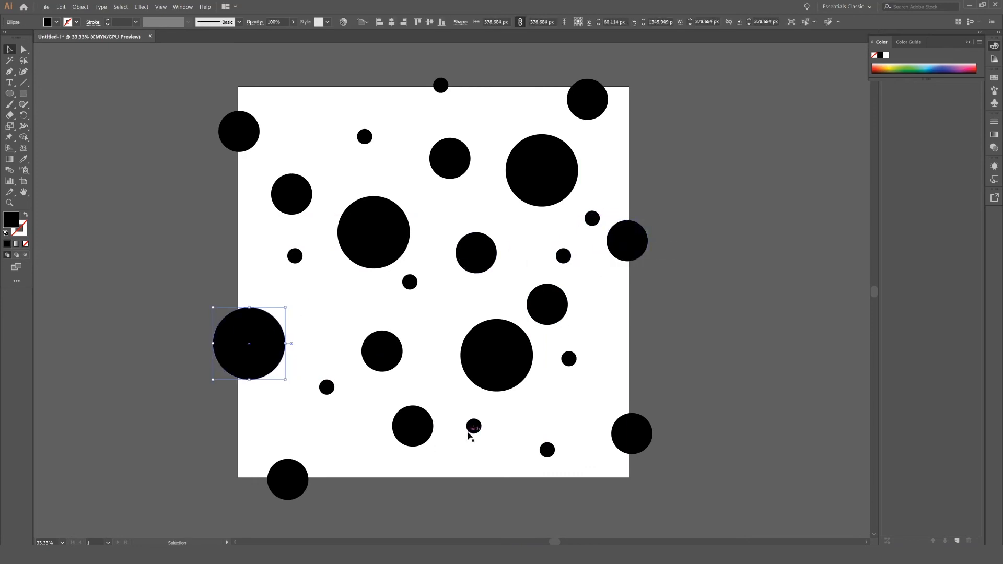
pyautogui.keyDown('alt'); pyautogui.moveTo(474, 429); pyautogui.dragTo(341, 442); pyautogui.keyUp('alt')
pyautogui.keyDown('alt'); pyautogui.moveTo(383, 350); pyautogui.dragTo(326, 316); pyautogui.keyUp('alt')
pyautogui.moveTo(383, 354); pyautogui.dragTo(410, 339)
pyautogui.keyDown('alt'); pyautogui.moveTo(326, 387); pyautogui.dragTo(372, 386); pyautogui.keyUp('alt')
pyautogui.click(710, 317)
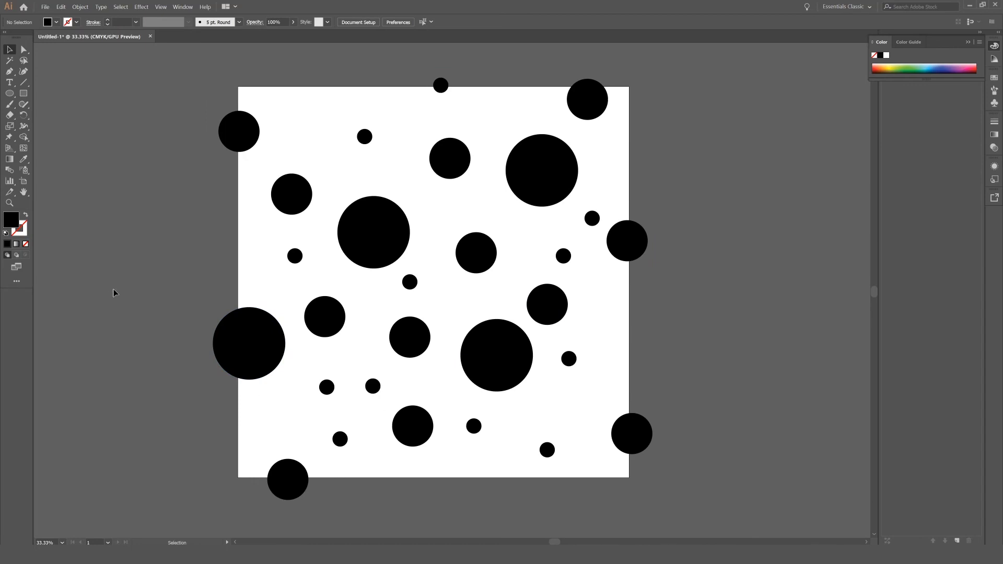
# Paste a copy of the large left-edge circle in front of it, try moving the copy down, and undo that move
pyautogui.click(230, 369)
pyautogui.hotkey('ctrl', 'c')
pyautogui.hotkey('ctrl', 'f')
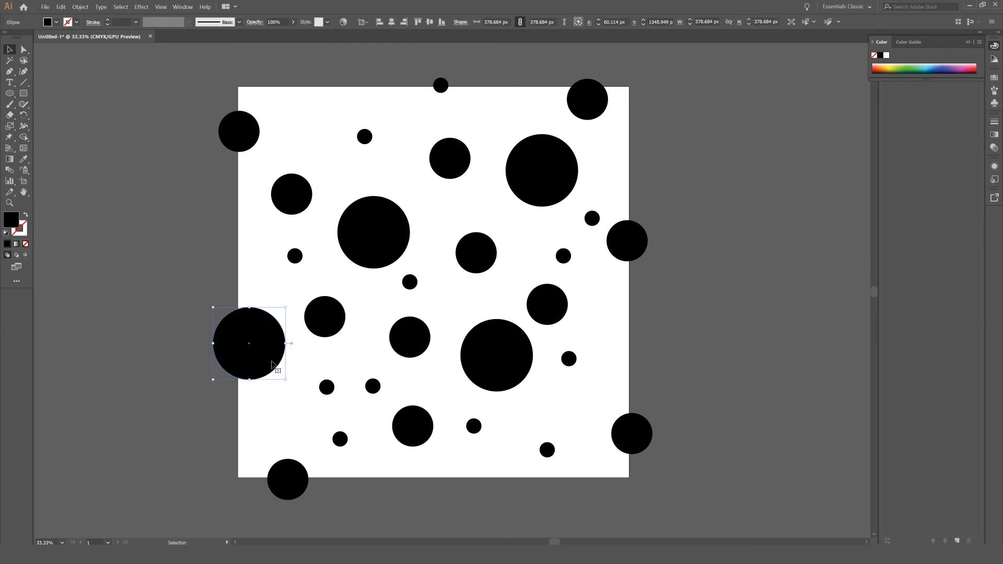
pyautogui.moveTo(273, 366); pyautogui.dragTo(278, 404)
pyautogui.hotkey('ctrl', 'z')
# Copy the large left-edge circle to the right edge with a Move of 2048 px horizontally and an angle of 0°
pyautogui.rightClick(266, 327)
pyautogui.moveTo(313, 441)
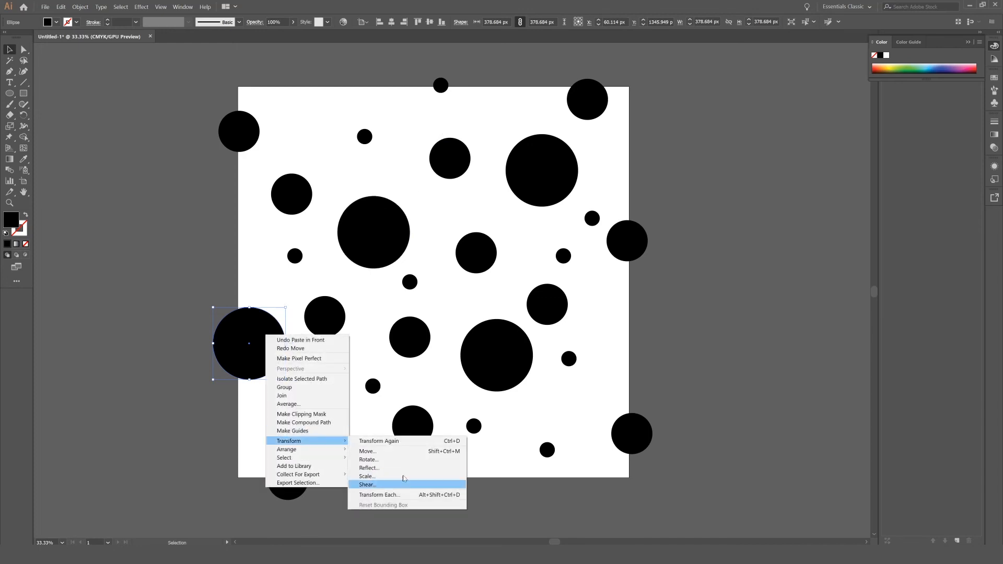
pyautogui.click(402, 454)
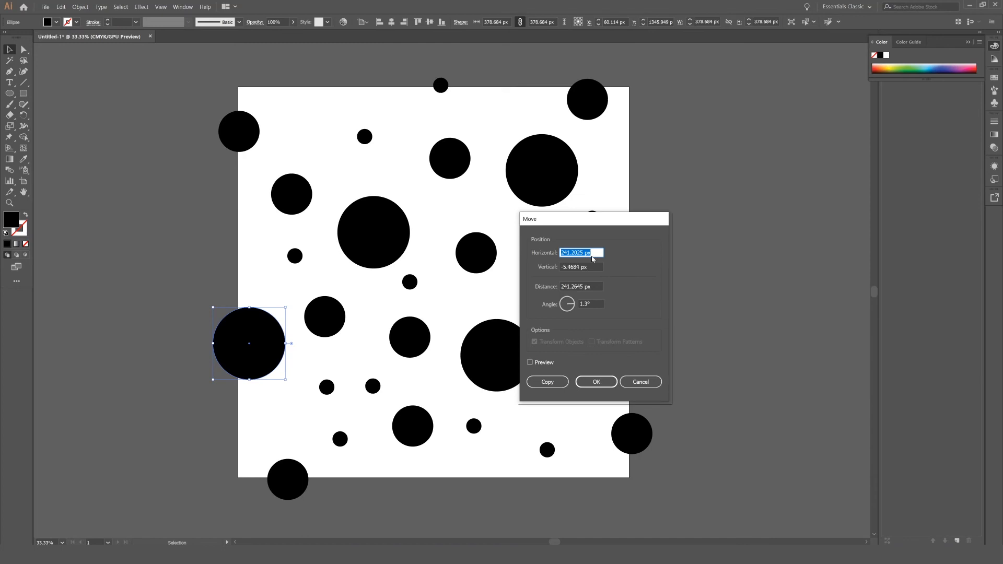
pyautogui.click(594, 304)
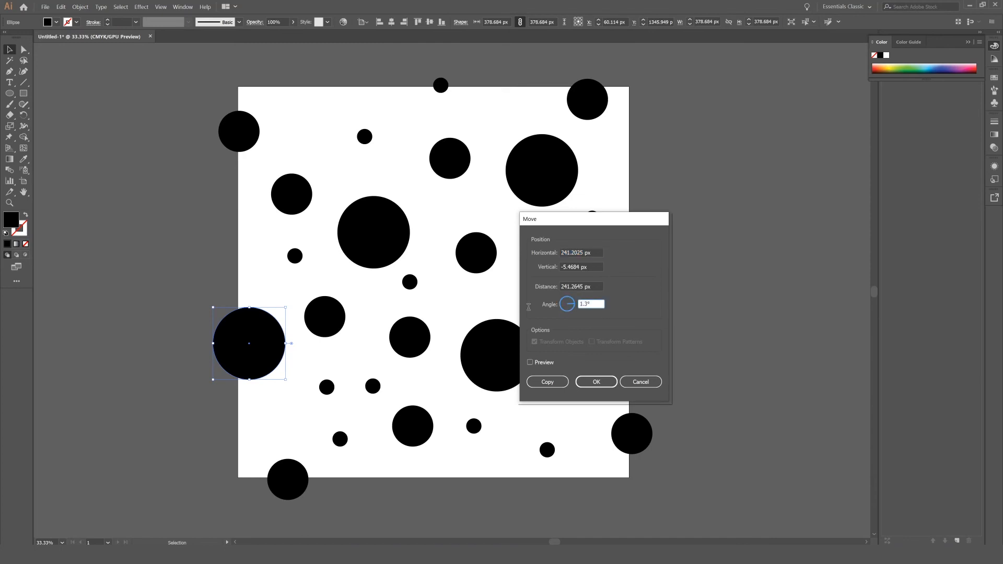
pyautogui.write('0')
pyautogui.click(585, 253)
pyautogui.write('2048')
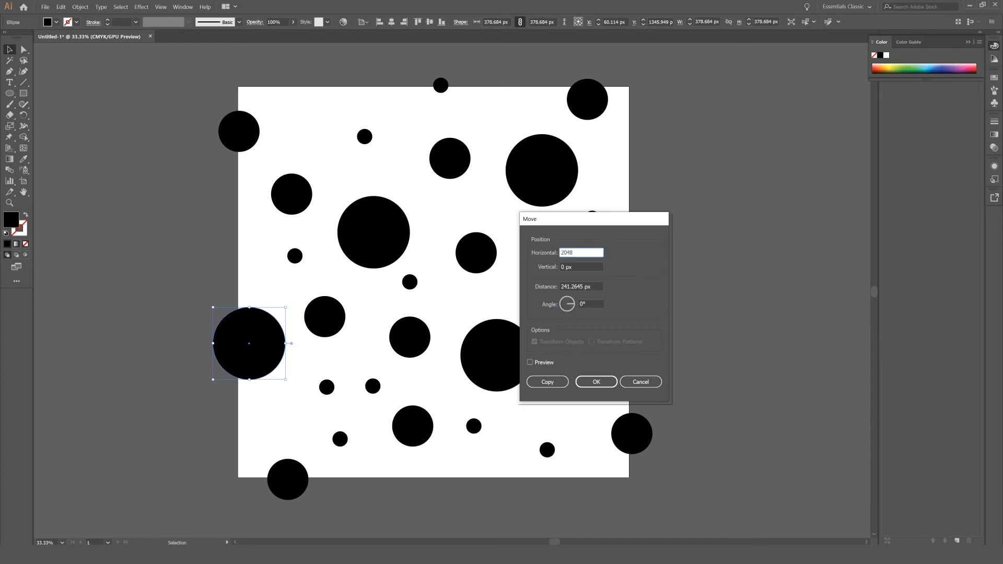
pyautogui.hotkey('alt', 'Return')
# Copy the medium circle on the upper left edge 2048 px horizontally with the Move command
pyautogui.click(247, 146)
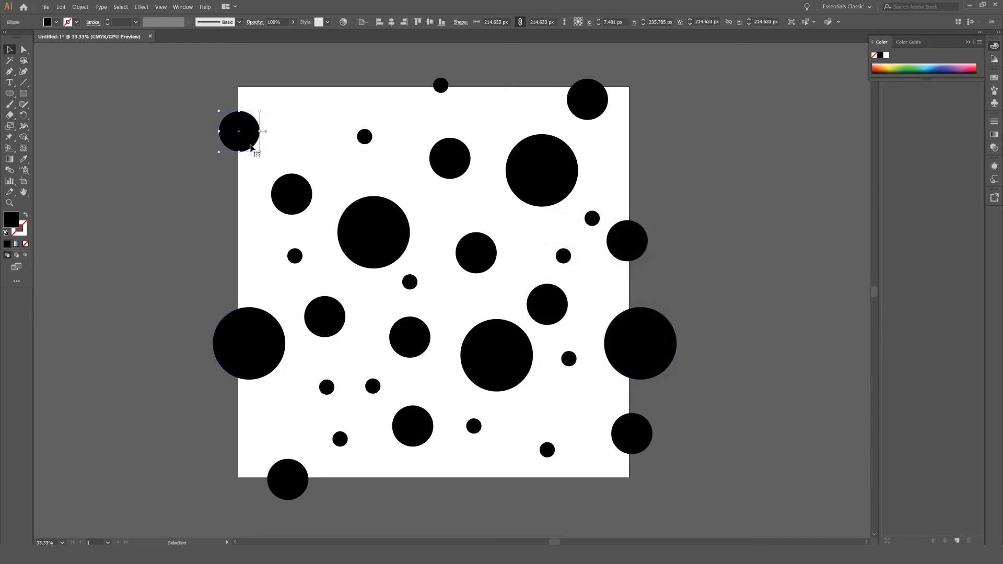
pyautogui.rightClick(251, 147)
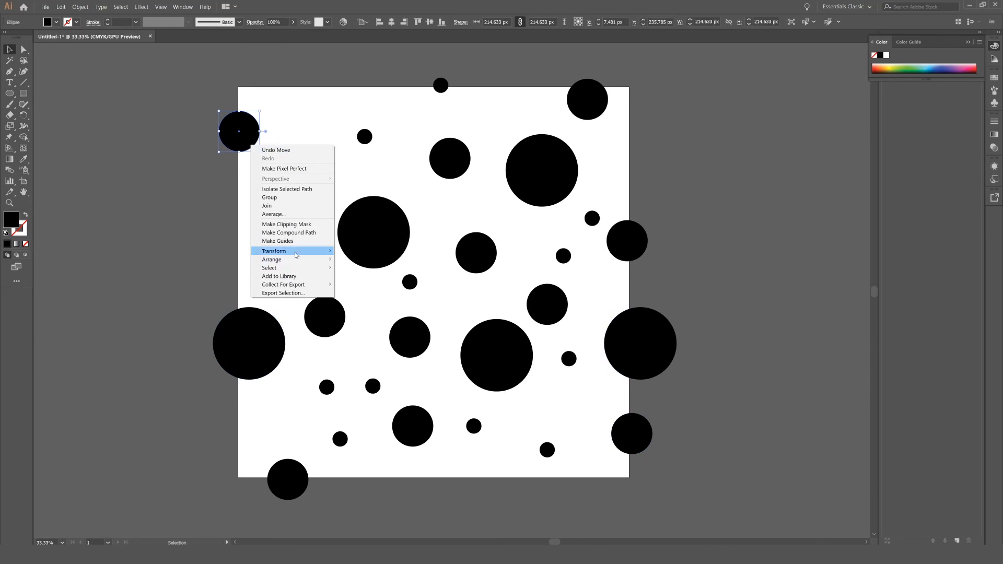
pyautogui.moveTo(295, 255)
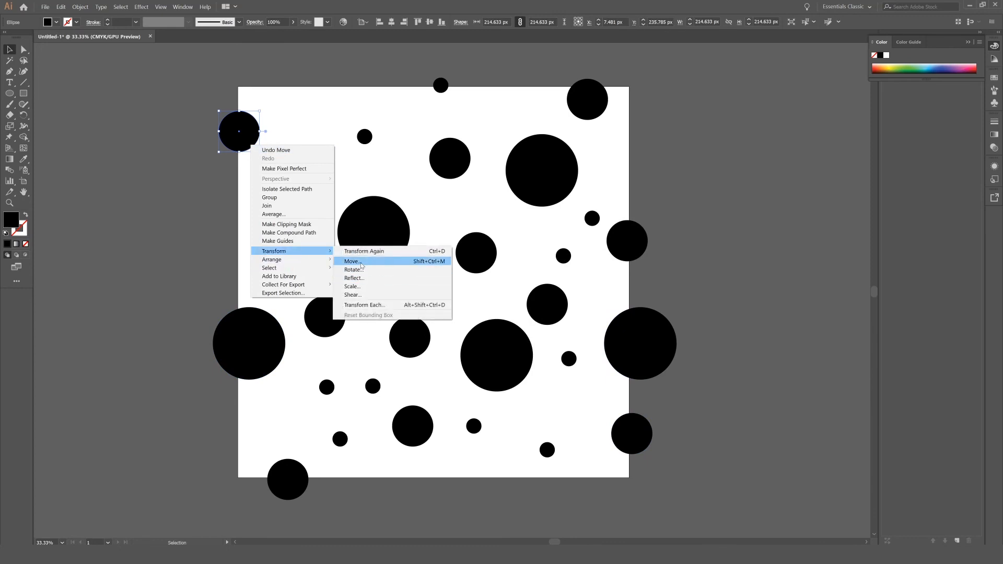
pyautogui.click(361, 266)
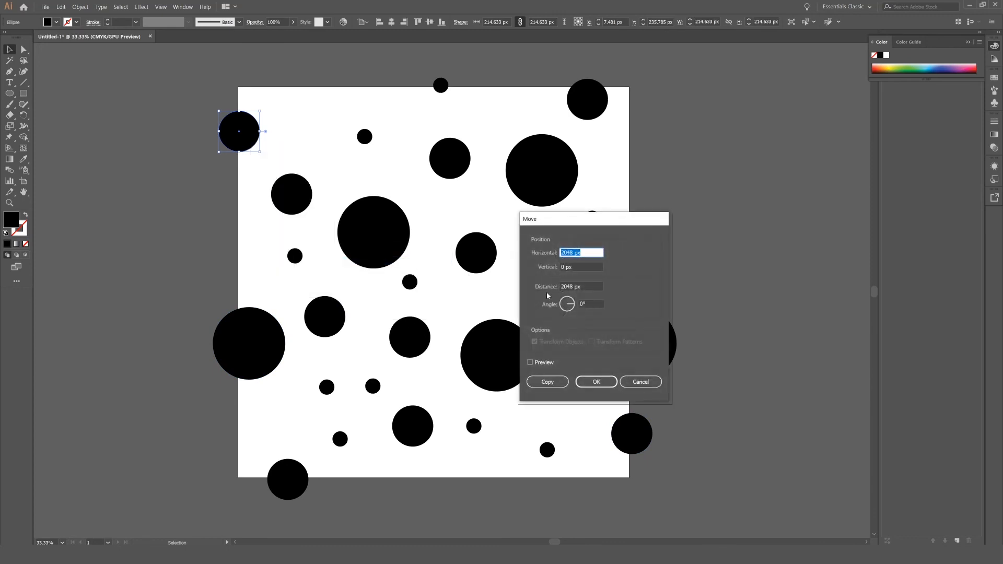
pyautogui.click(546, 381)
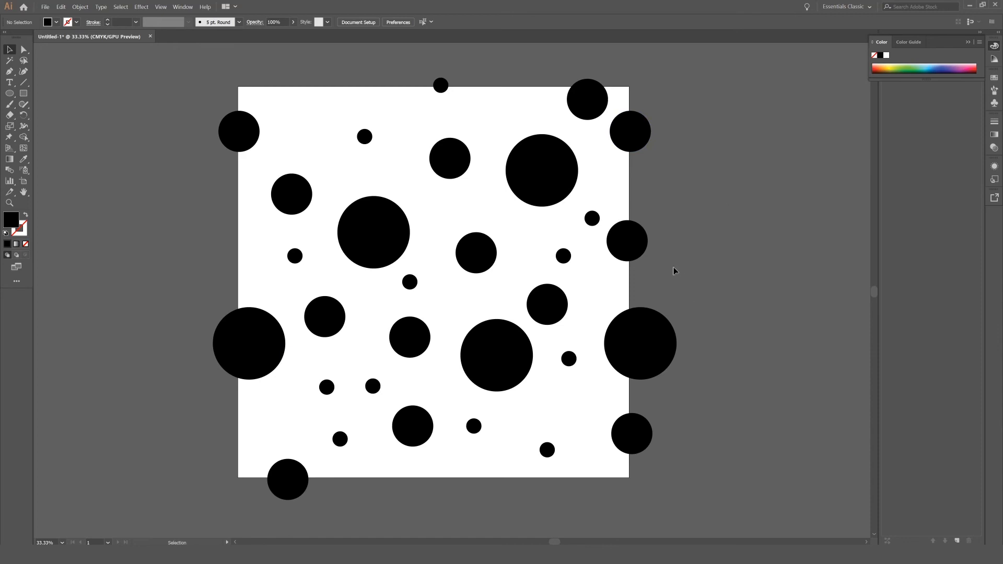
# Select the two original medium circles on the right edge and copy them with a horizontal Move of -2048 px
pyautogui.rightClick(637, 238)
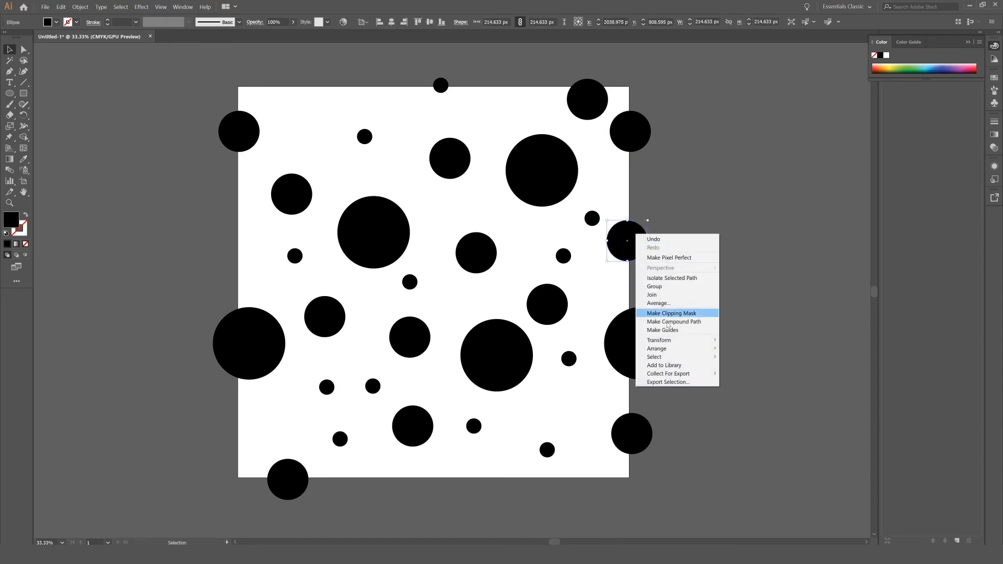
pyautogui.click(679, 469)
pyautogui.keyDown('shift'); pyautogui.click(652, 314); pyautogui.keyUp('shift')
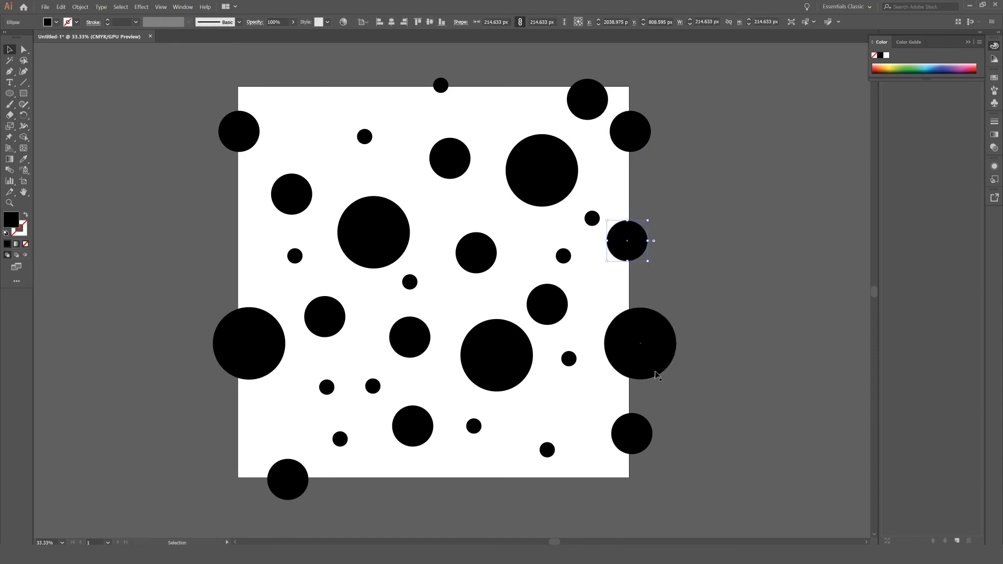
pyautogui.keyDown('shift'); pyautogui.click(637, 436); pyautogui.keyUp('shift')
pyautogui.rightClick(638, 437)
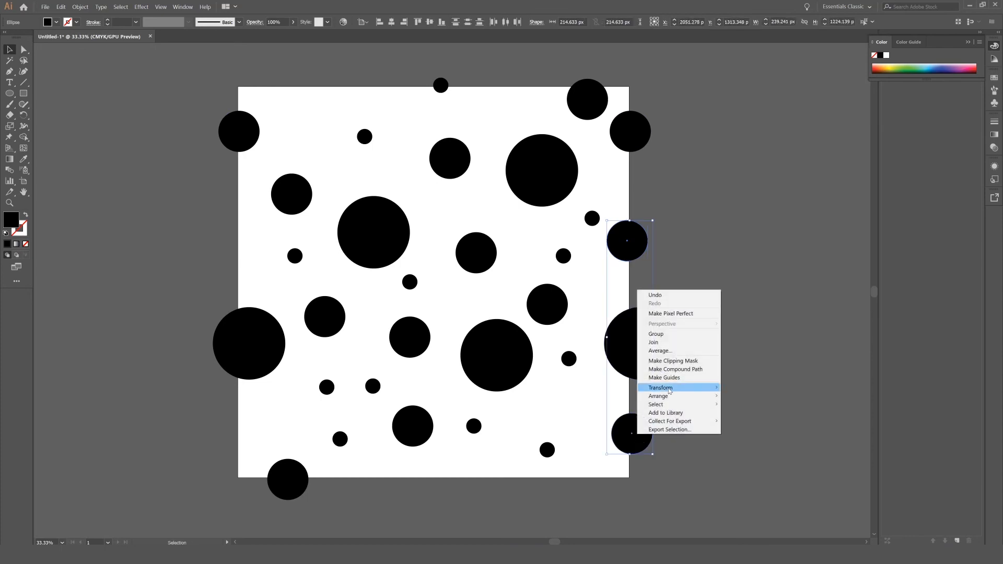
pyautogui.moveTo(673, 388)
pyautogui.click(739, 401)
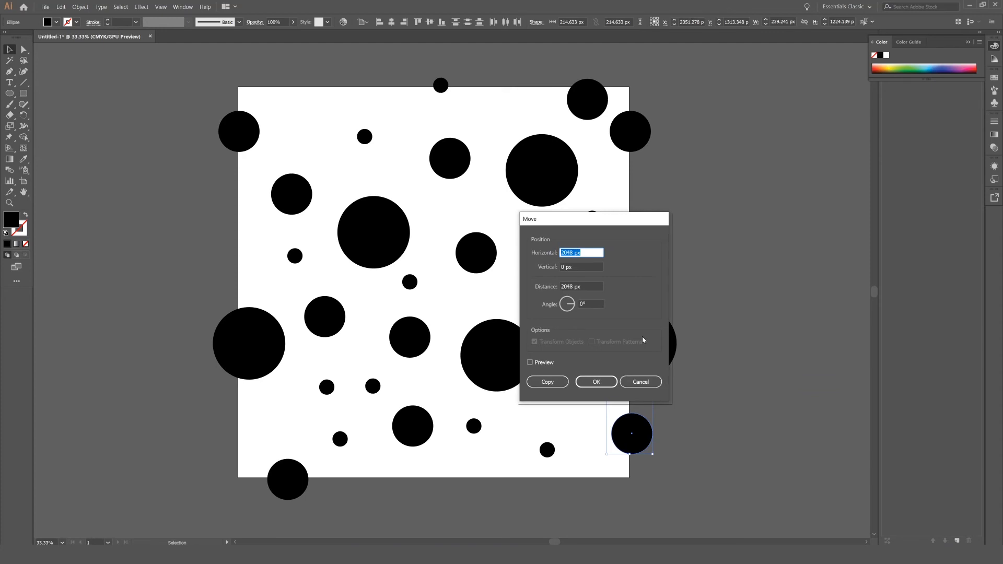
pyautogui.write('-2048')
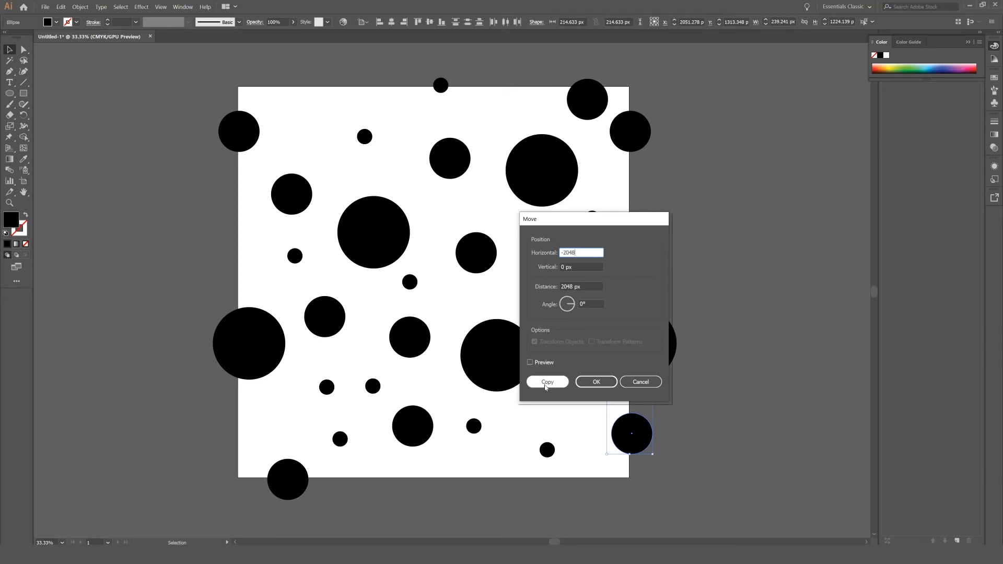
pyautogui.click(546, 381)
pyautogui.click(678, 407)
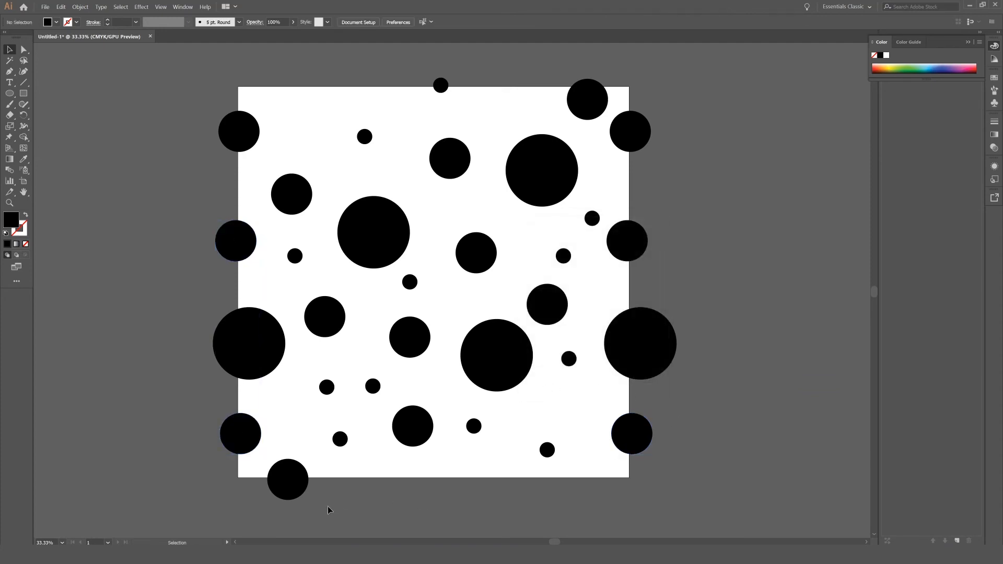
# Copy the medium bottom-edge circle to the top edge with a Move of 0 px horizontally and -2048 px vertically
pyautogui.rightClick(286, 495)
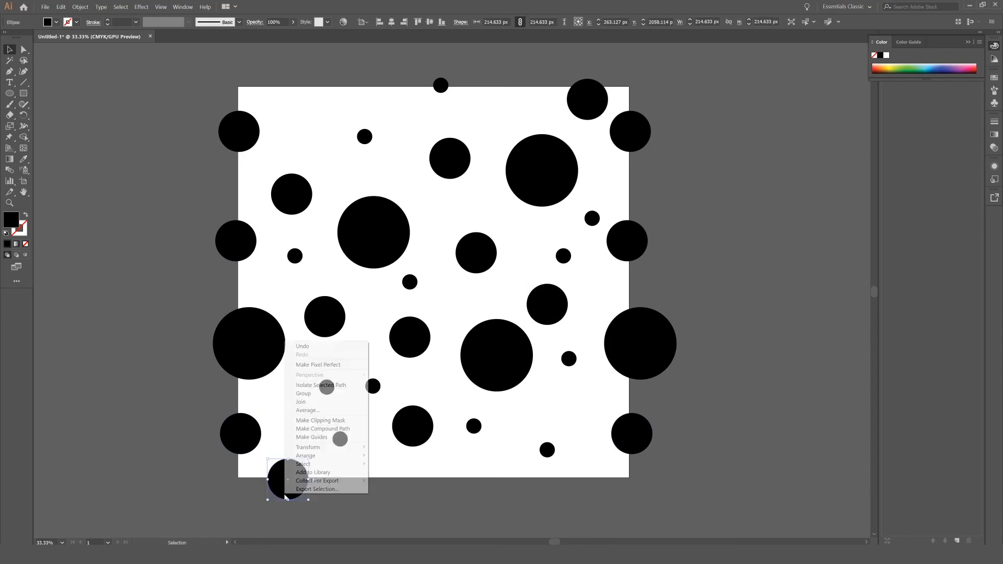
pyautogui.moveTo(311, 451)
pyautogui.click(384, 456)
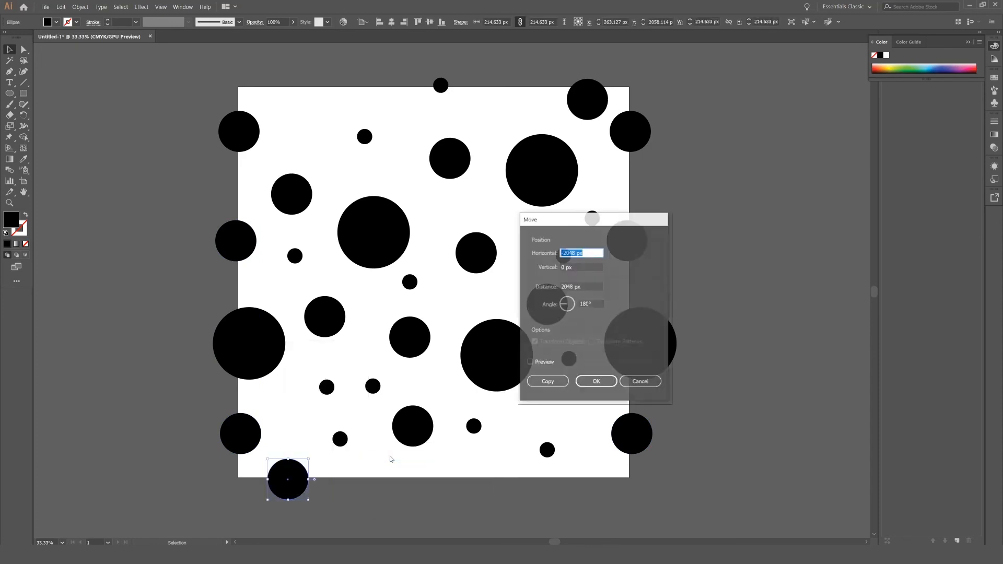
pyautogui.write('0')
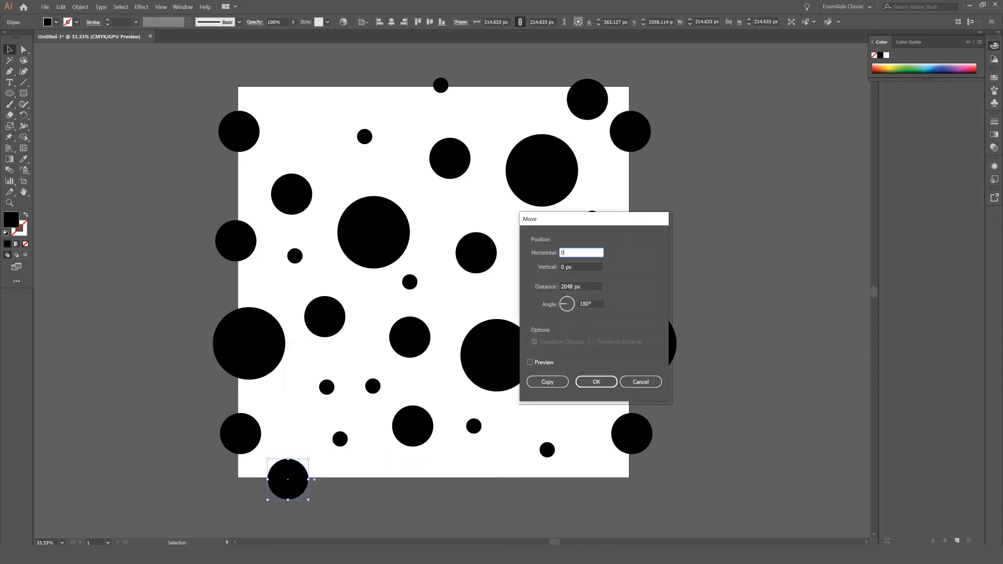
pyautogui.press('Tab')
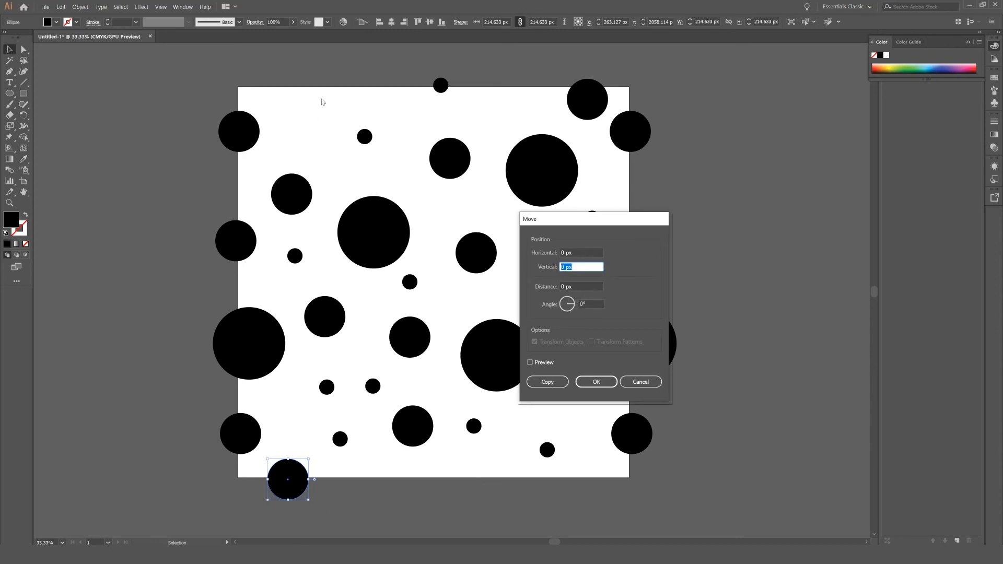
pyautogui.write('-2048')
pyautogui.click(547, 382)
# Select the small and medium circles crossing the top edge and copy them with a Move of 0 px horizontally and 2048 px vertically
pyautogui.moveTo(426, 73); pyautogui.dragTo(577, 108)
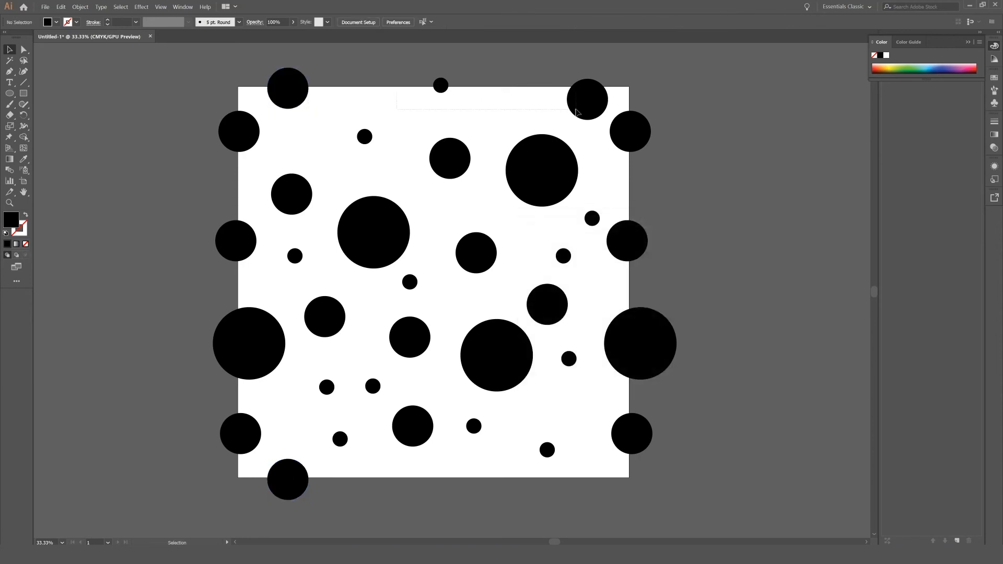
pyautogui.rightClick(577, 108)
pyautogui.moveTo(616, 214)
pyautogui.click(679, 217)
pyautogui.write('2048')
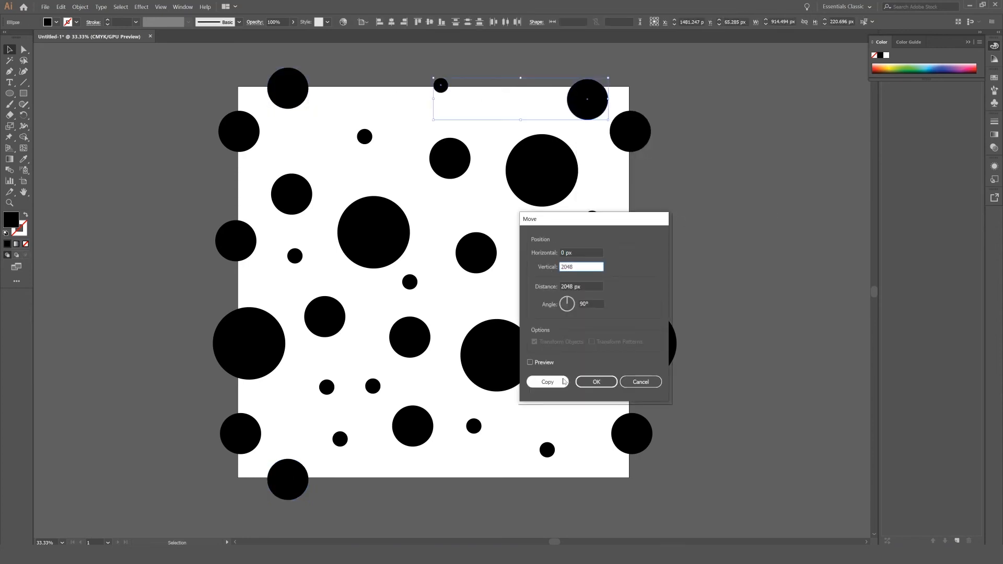
pyautogui.click(540, 382)
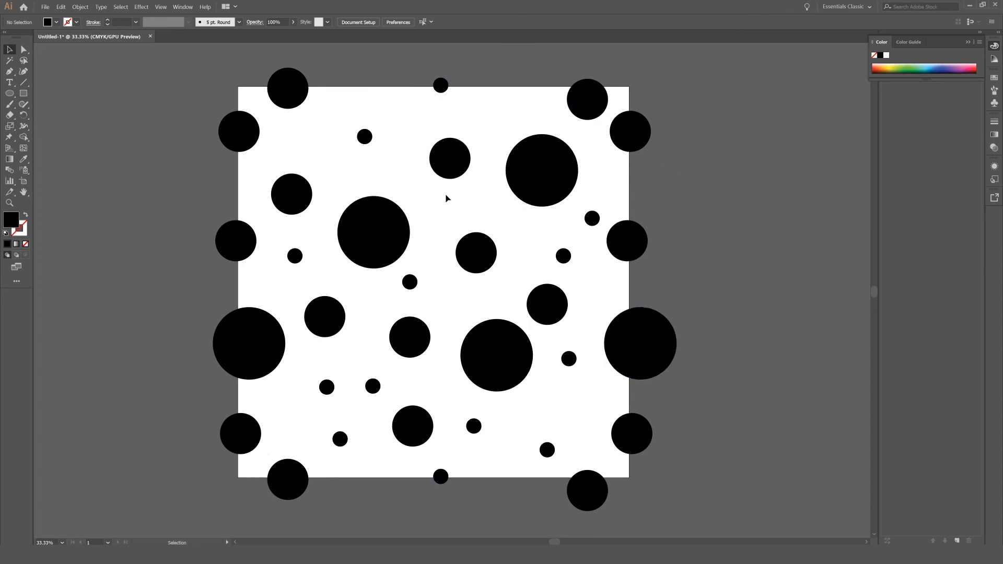
# Duplicate a medium circle into the gap near the upper edge and reposition the interior circles to even out the spacing
pyautogui.moveTo(363, 138); pyautogui.dragTo(309, 143)
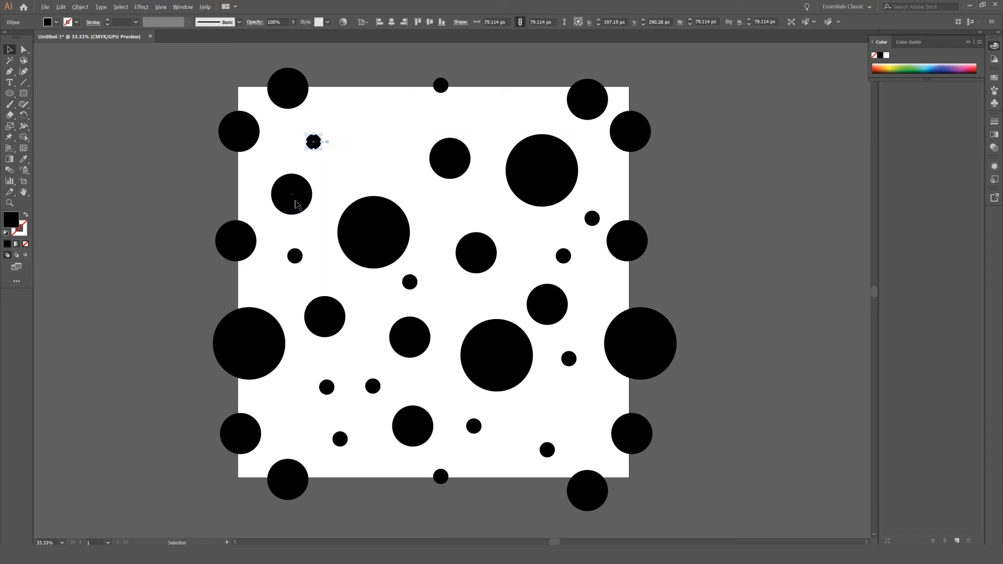
pyautogui.keyDown('alt'); pyautogui.moveTo(303, 195); pyautogui.dragTo(380, 146); pyautogui.keyUp('alt')
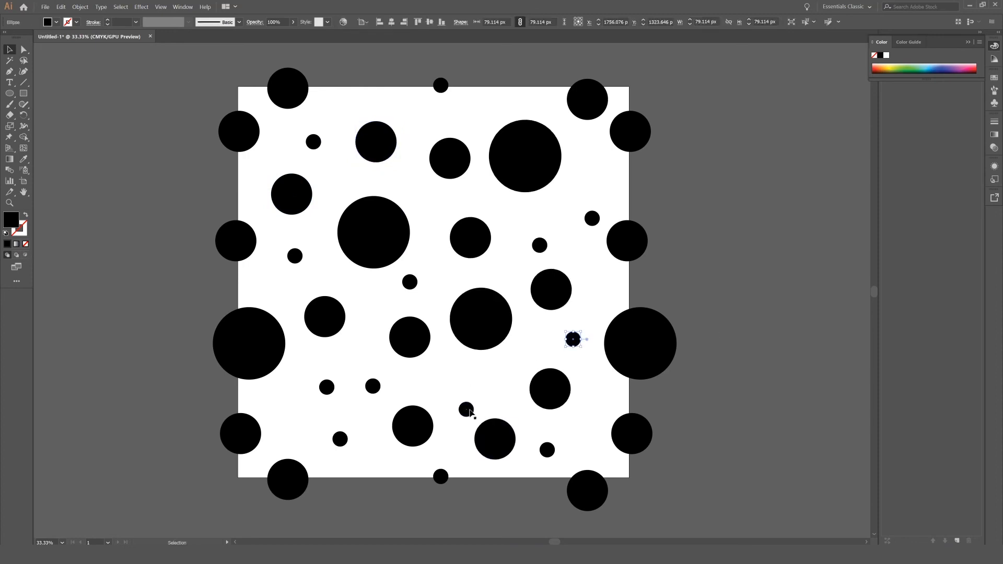
pyautogui.moveTo(469, 409); pyautogui.dragTo(457, 380)
pyautogui.moveTo(492, 431); pyautogui.dragTo(484, 424)
pyautogui.moveTo(544, 452); pyautogui.dragTo(553, 447)
pyautogui.click(723, 419)
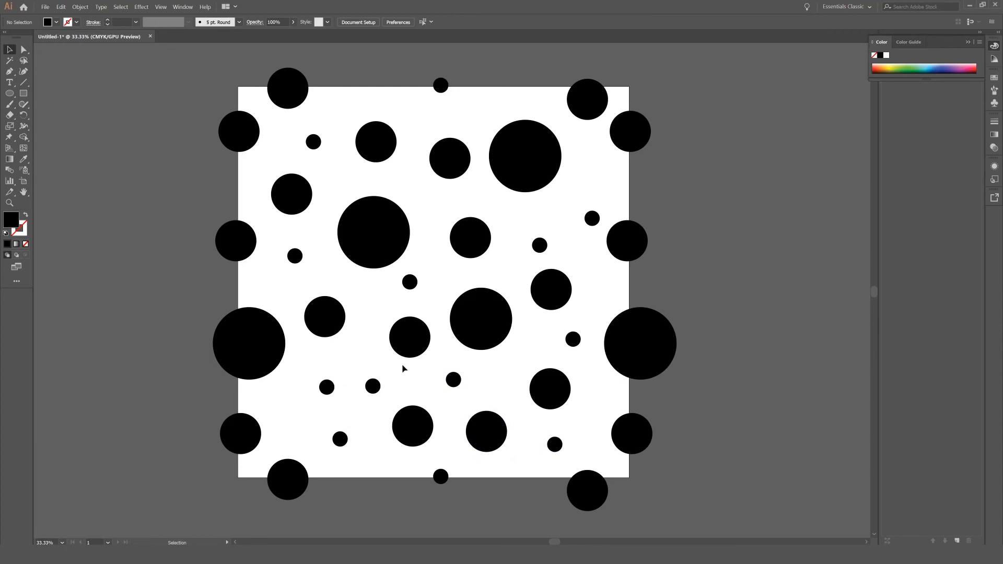
pyautogui.moveTo(331, 393); pyautogui.dragTo(321, 402)
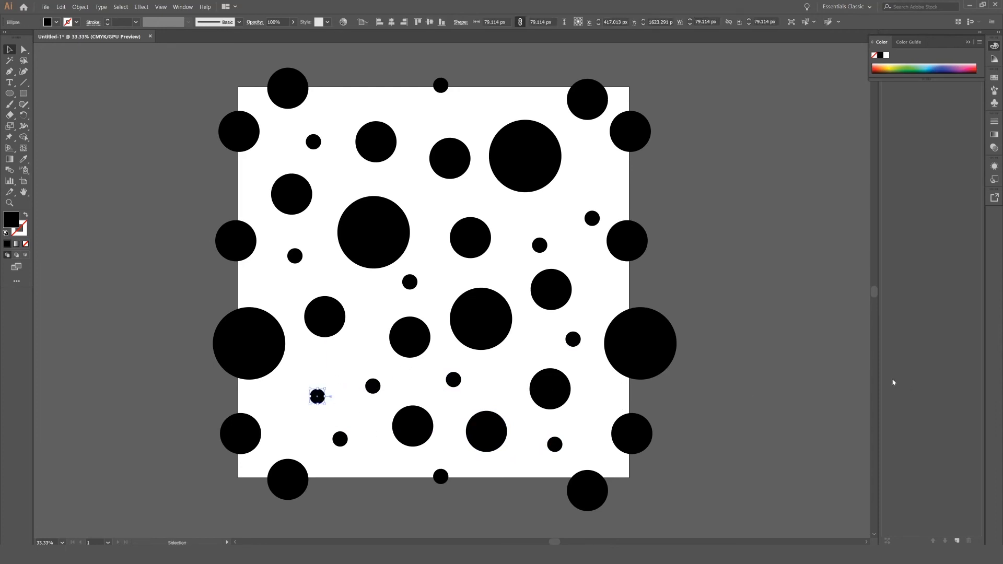
pyautogui.click(893, 383)
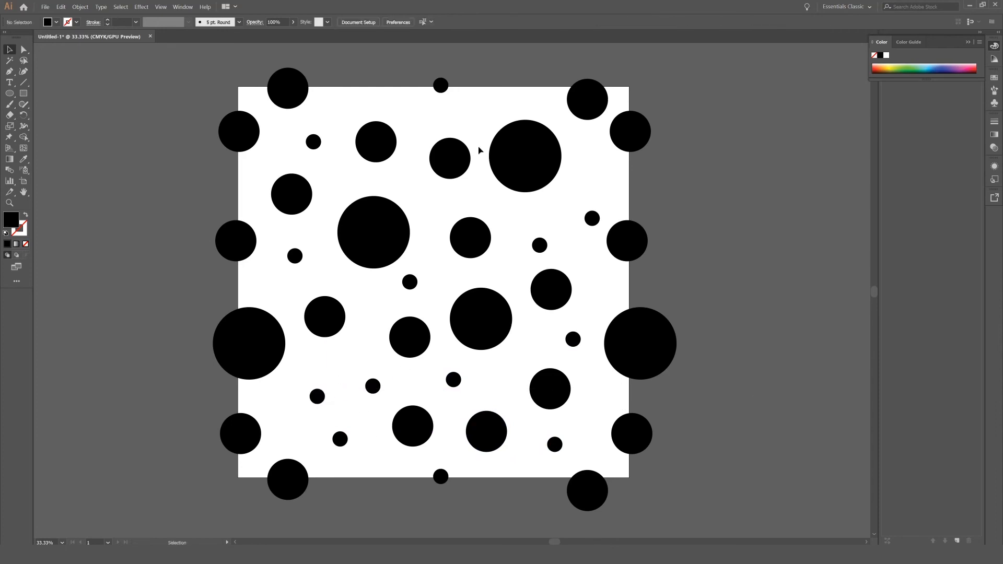
# Save the document as an Adobe Illustrator file named Circle Texture in the Circle Texture folder with the default Illustrator CC options
pyautogui.click(46, 7)
pyautogui.click(59, 76)
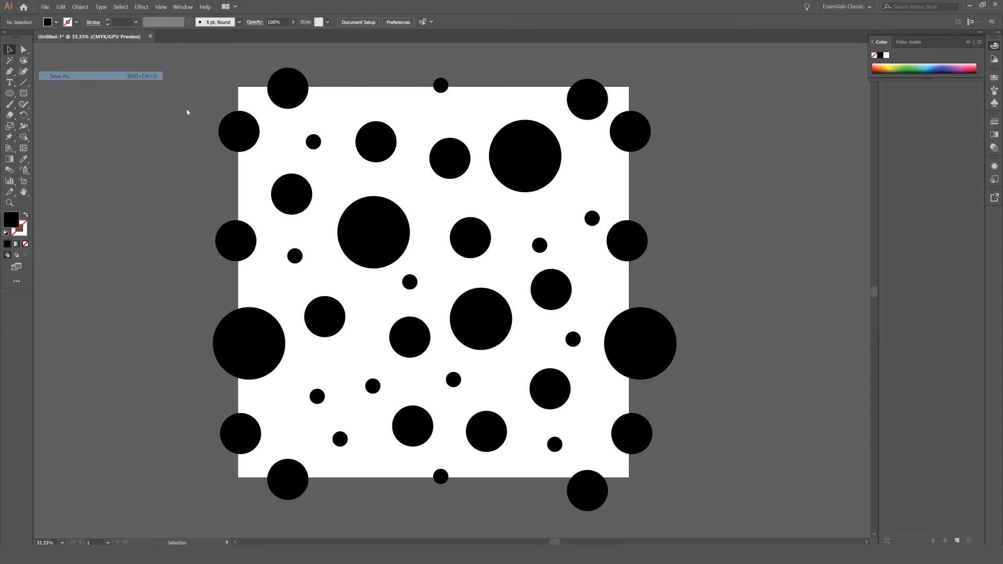
pyautogui.write('Circles')
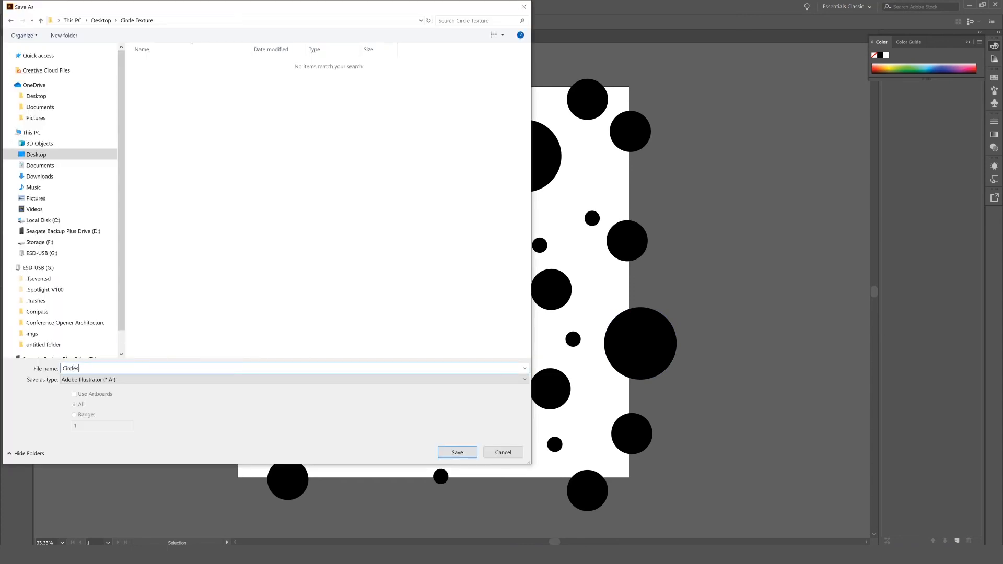
pyautogui.press('BackSpace')
pyautogui.write('Texture')
pyautogui.press('Return')
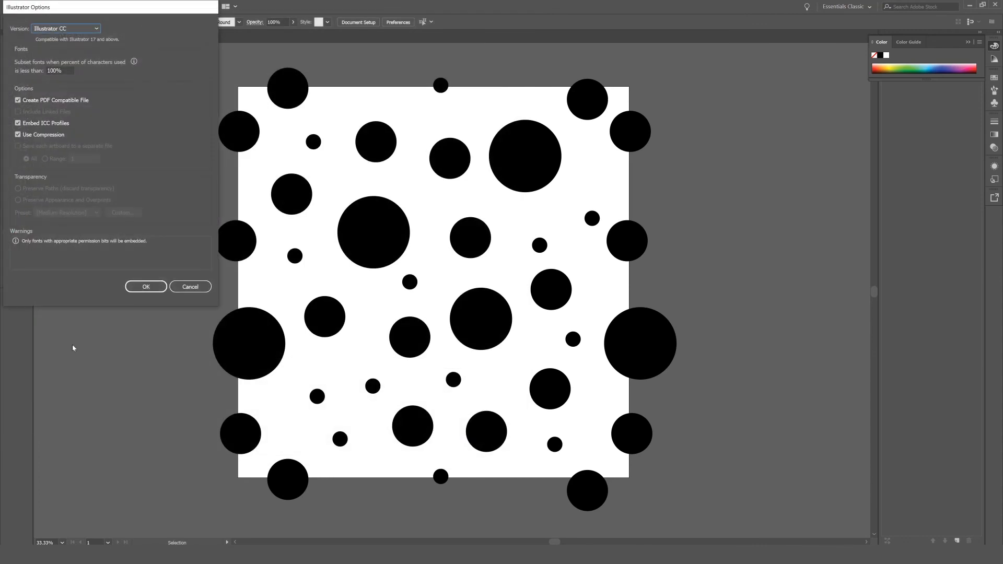
pyautogui.click(137, 286)
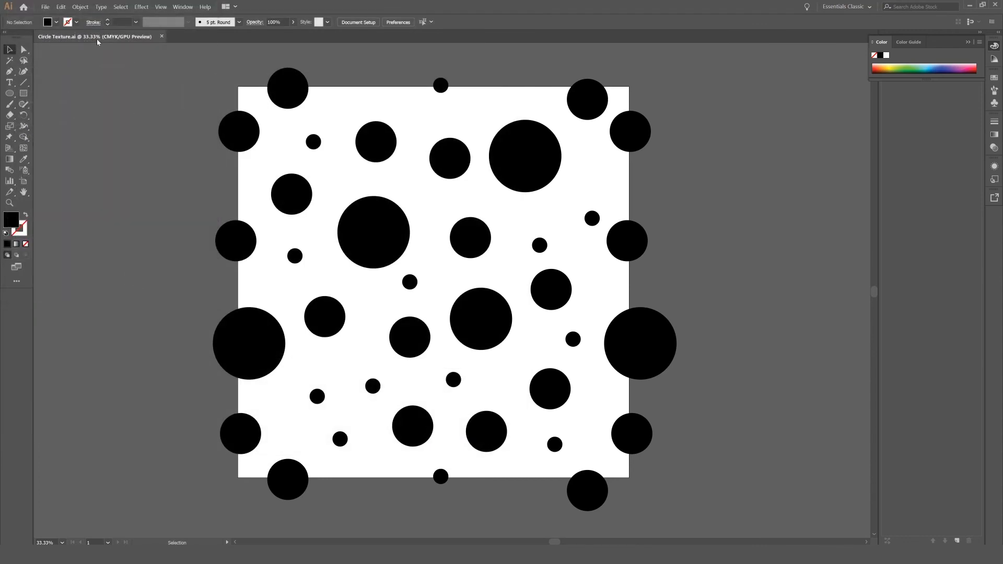
# Change the document color mode to RGB
pyautogui.click(45, 8)
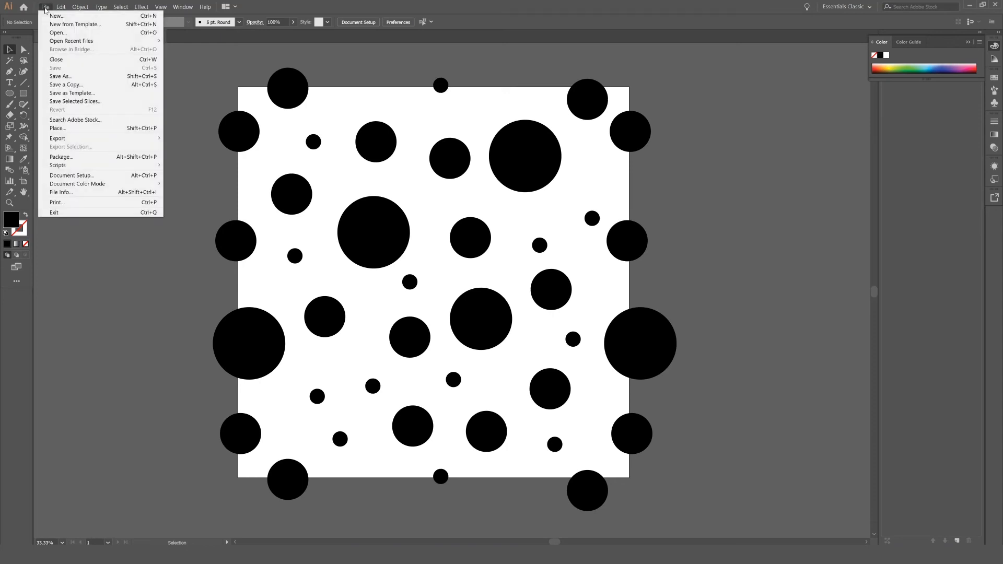
pyautogui.moveTo(78, 183)
pyautogui.click(193, 192)
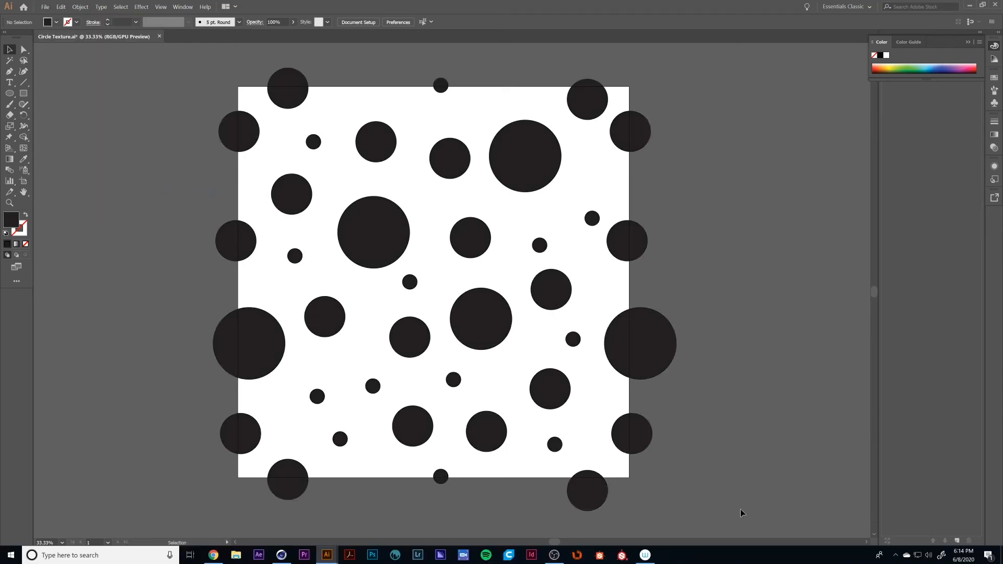
# Select all circles and set their fill to pure black, 000000
pyautogui.hotkey('ctrl', 'a')
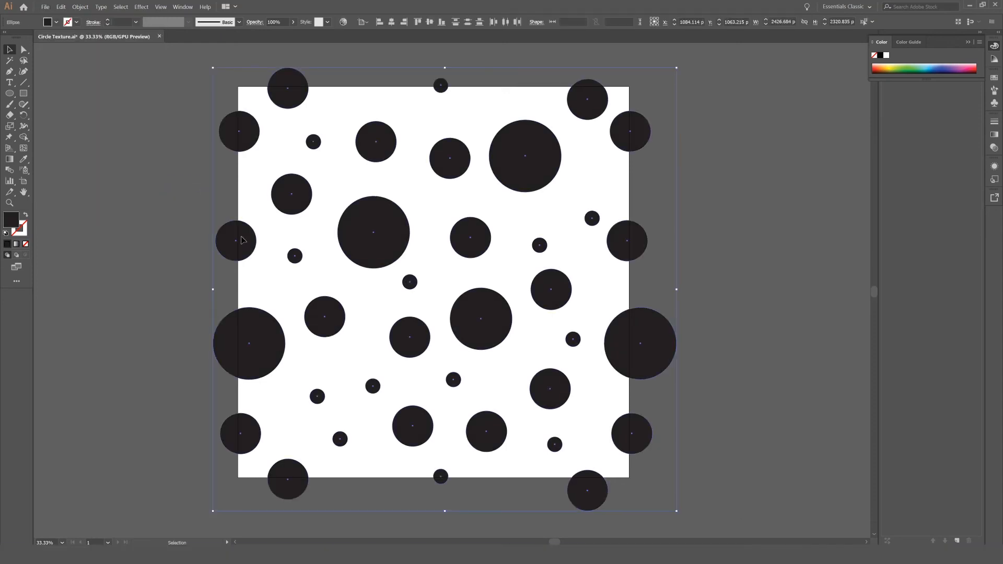
pyautogui.doubleClick(12, 216)
pyautogui.moveTo(136, 136); pyautogui.dragTo(150, 178)
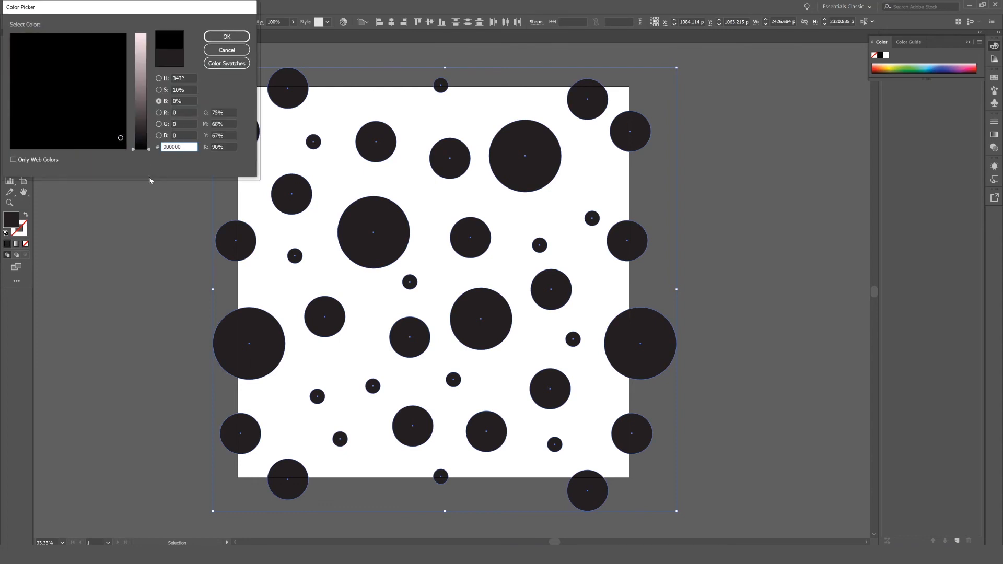
pyautogui.click(227, 36)
pyautogui.click(714, 275)
# Set up an export of Circle Texture as a JPEG using artboards with the range 1
pyautogui.click(45, 7)
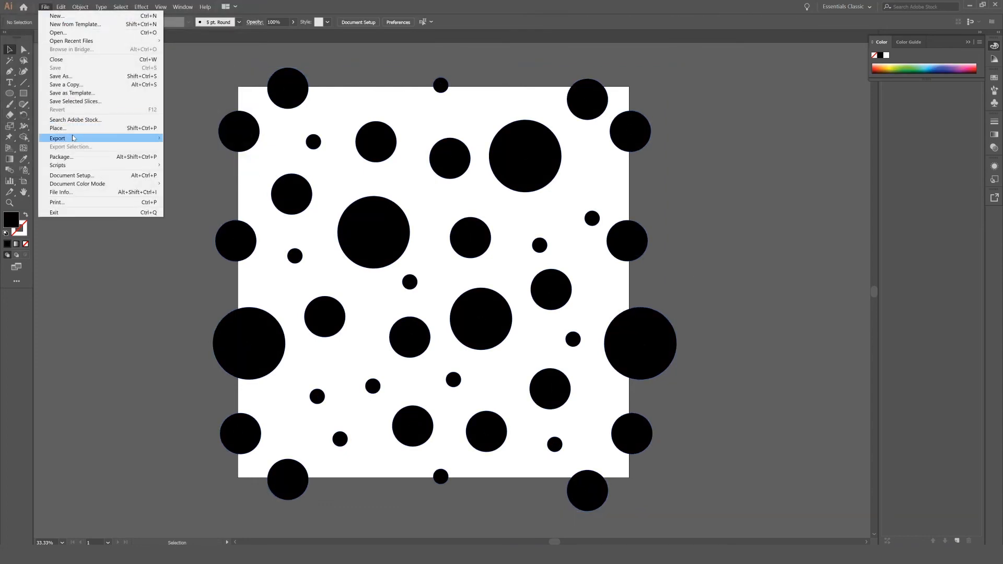
pyautogui.moveTo(73, 138)
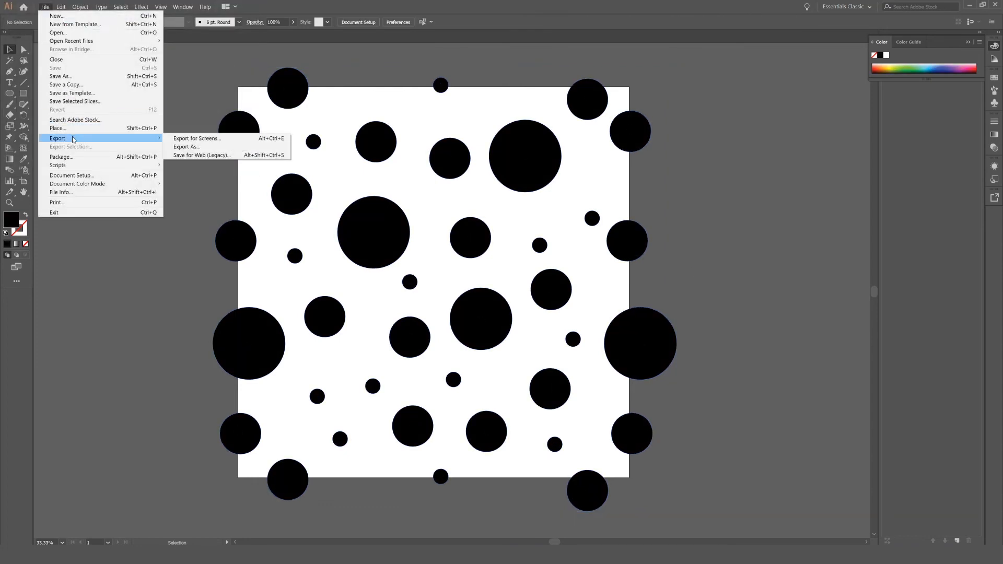
pyautogui.click(181, 146)
pyautogui.click(177, 380)
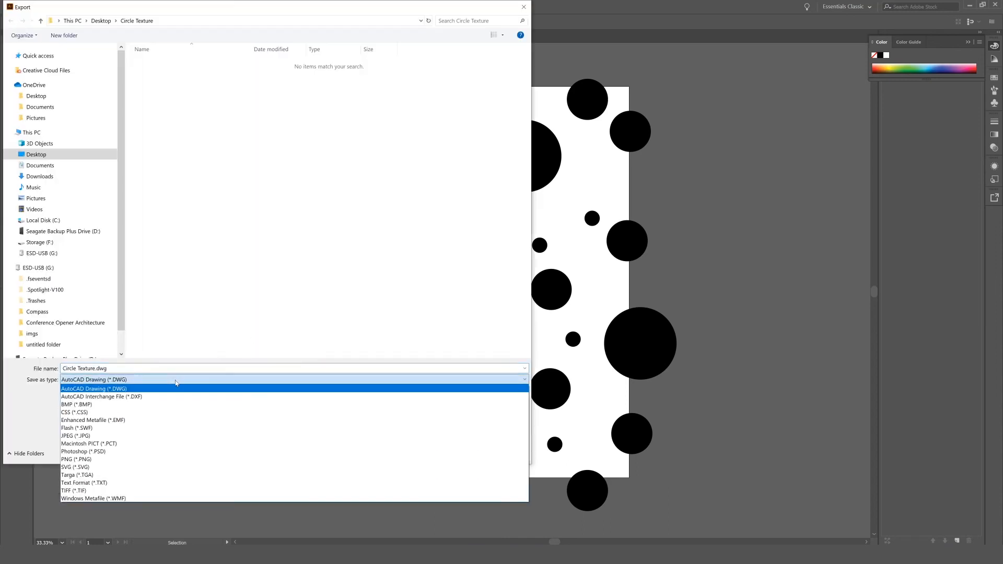
pyautogui.click(182, 436)
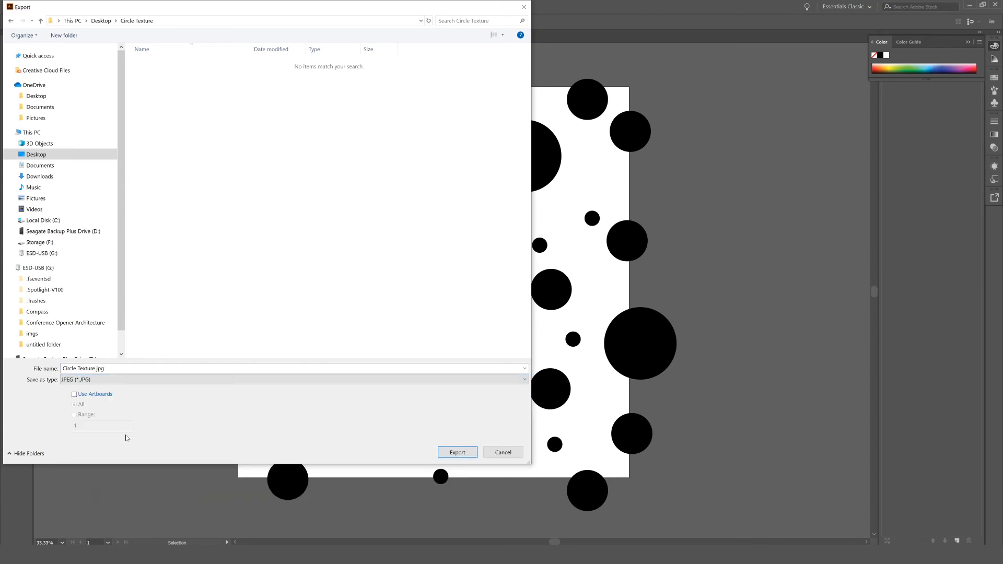
pyautogui.click(96, 395)
pyautogui.click(82, 416)
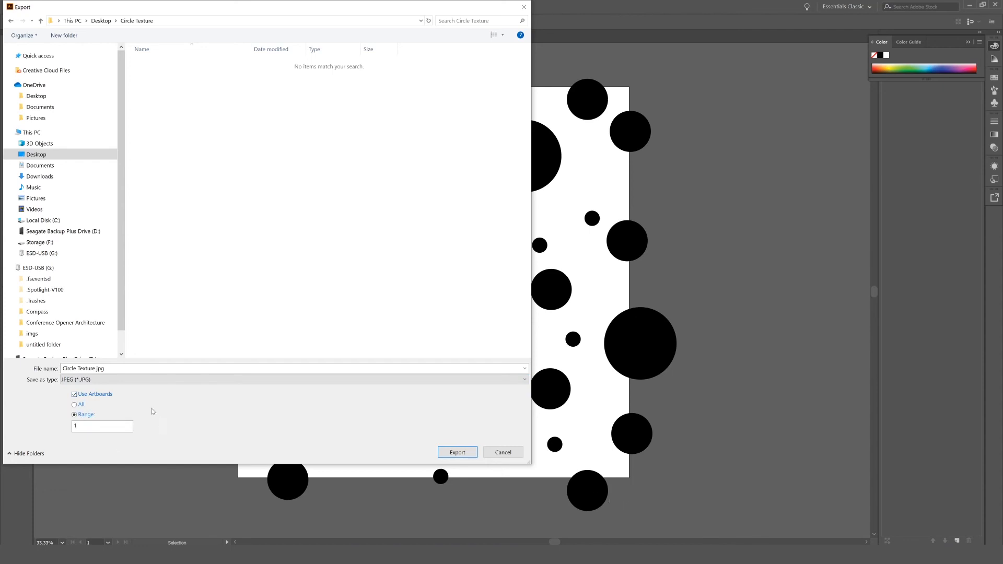
# Export the JPEG with the RGB color model, quality 10 and 72 ppi resolution
pyautogui.click(457, 452)
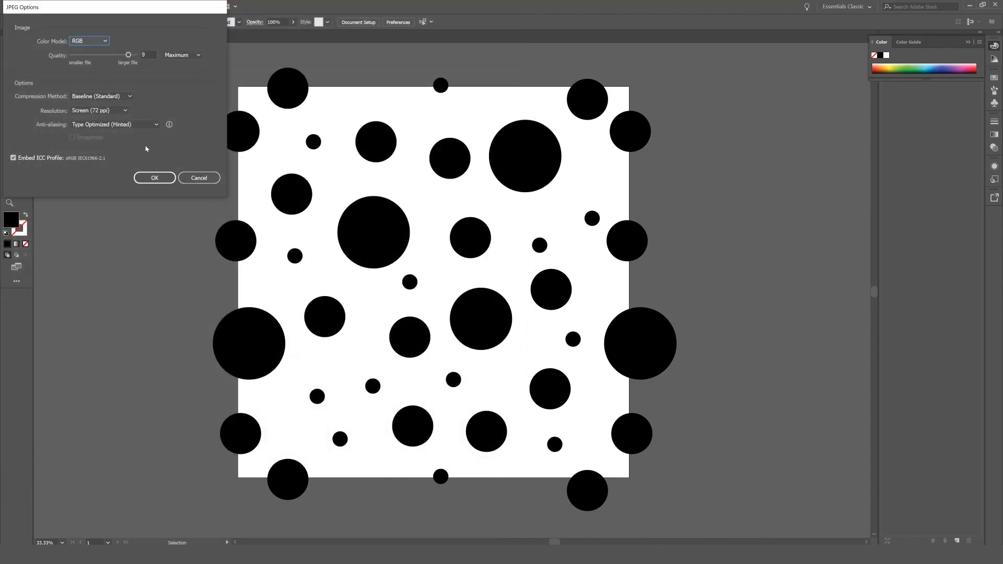
pyautogui.moveTo(127, 54); pyautogui.dragTo(135, 54)
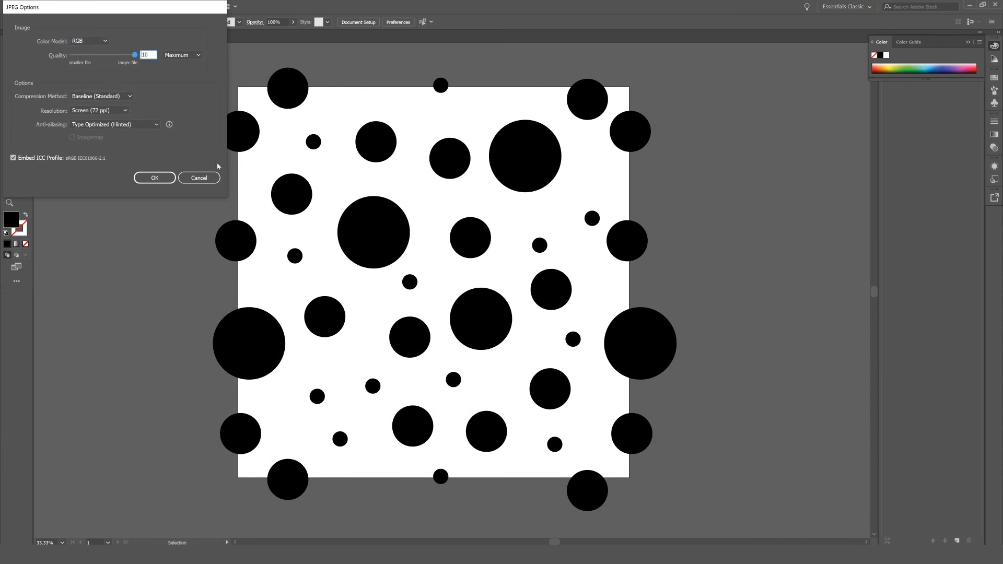
pyautogui.click(155, 178)
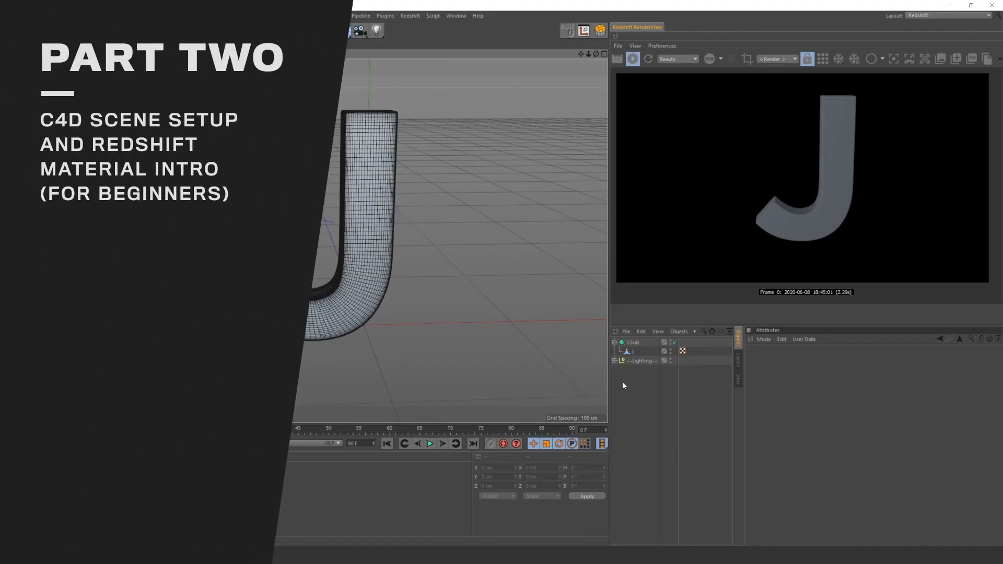
# In Cinema 4D, expand the Lighting group and examine the RS Dome Light and RS Area Light, toggling the area light off and on
pyautogui.click(633, 361)
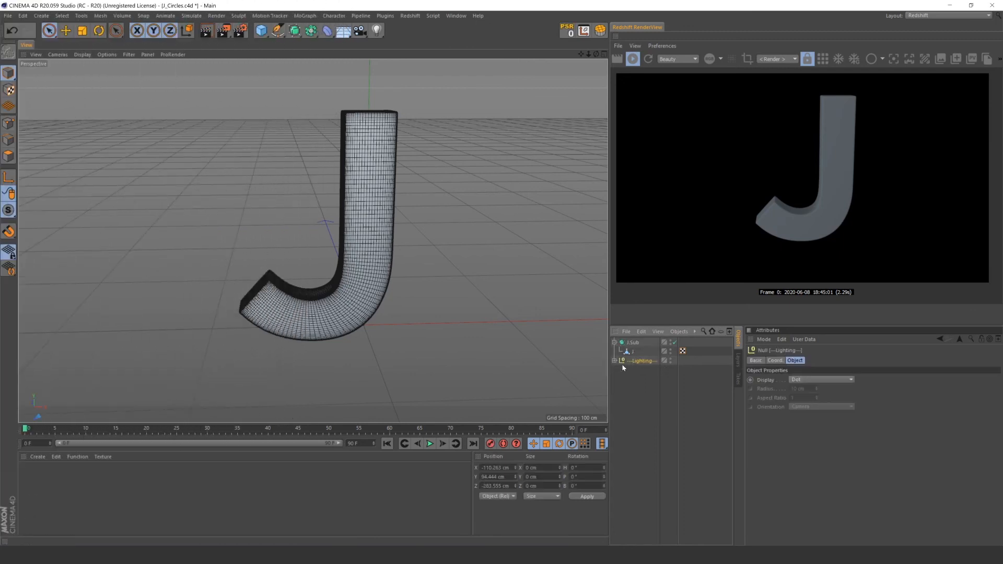
pyautogui.click(614, 360)
pyautogui.click(674, 379)
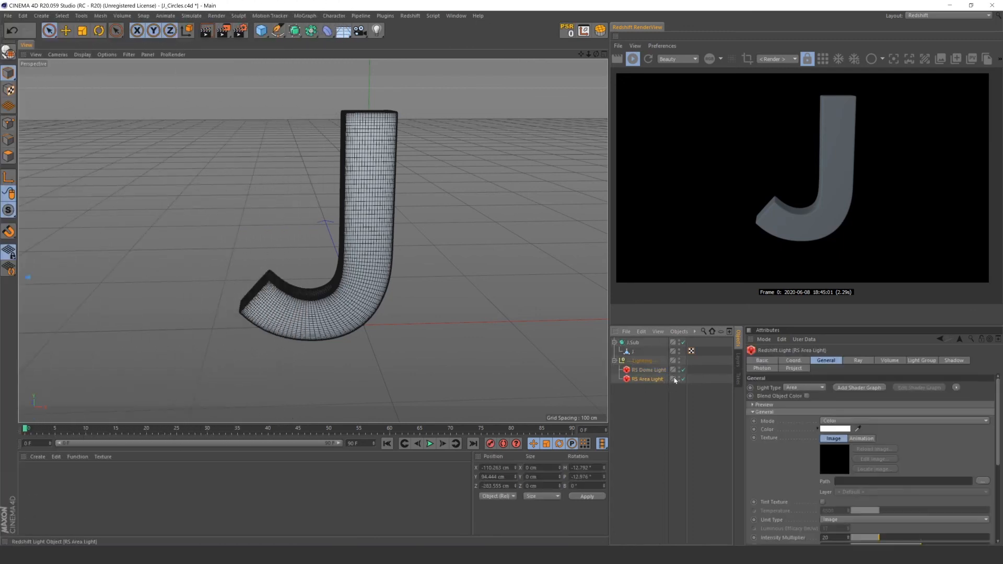
pyautogui.moveTo(686, 382)
pyautogui.mouseDown()
pyautogui.moveTo(678, 381)
pyautogui.moveTo(691, 386)
pyautogui.mouseUp()
pyautogui.click(648, 369)
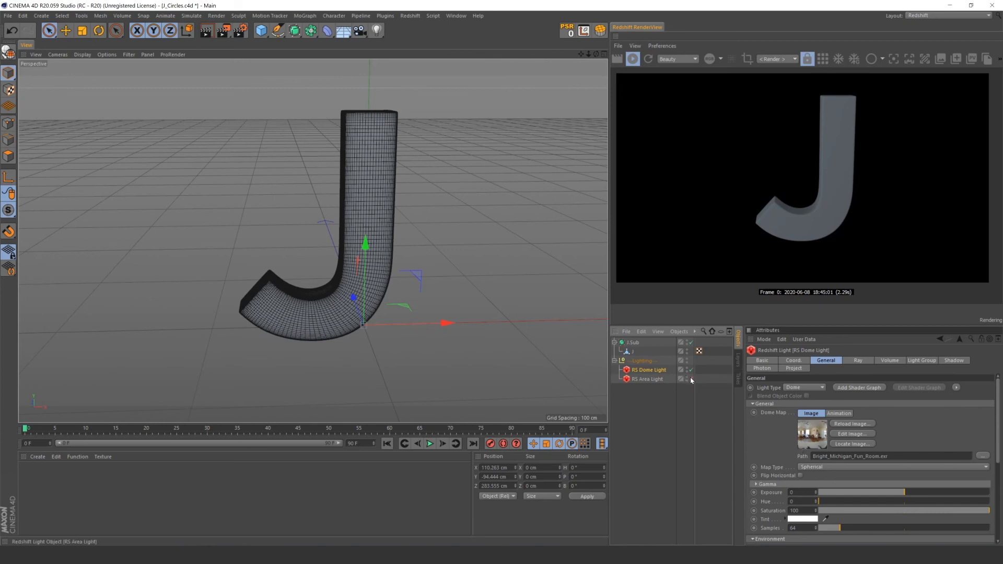
pyautogui.click(647, 378)
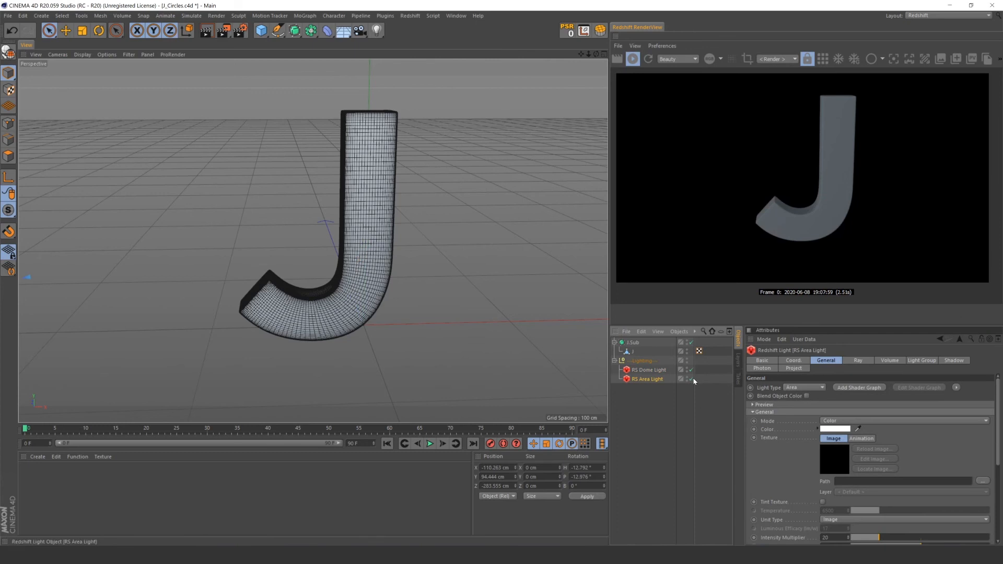
pyautogui.click(690, 378)
pyautogui.click(690, 379)
# Toggle the J.Sub subdivision surface off and on to compare the letter's base mesh with its smoothed version
pyautogui.click(691, 342)
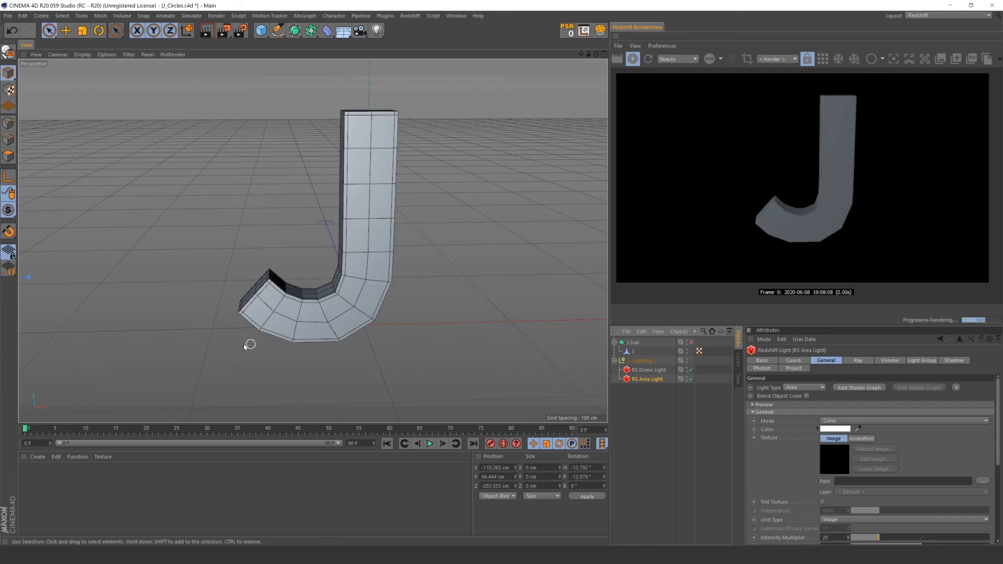
pyautogui.keyDown('alt'); pyautogui.moveTo(242, 325); pyautogui.dragTo(267, 323); pyautogui.keyUp('alt')
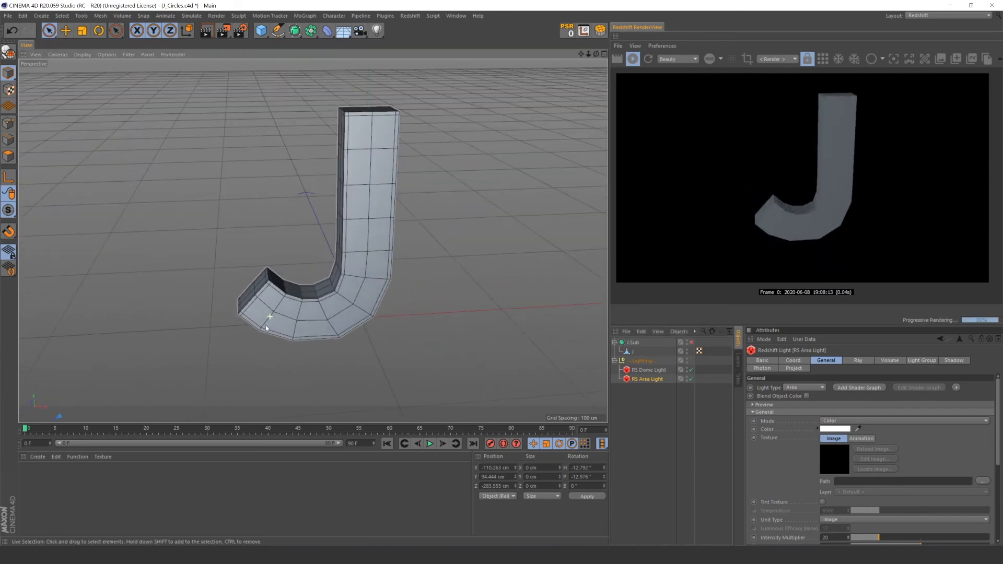
pyautogui.click(631, 343)
pyautogui.click(690, 342)
pyautogui.keyDown('alt'); pyautogui.moveTo(374, 320); pyautogui.dragTo(328, 275); pyautogui.keyUp('alt')
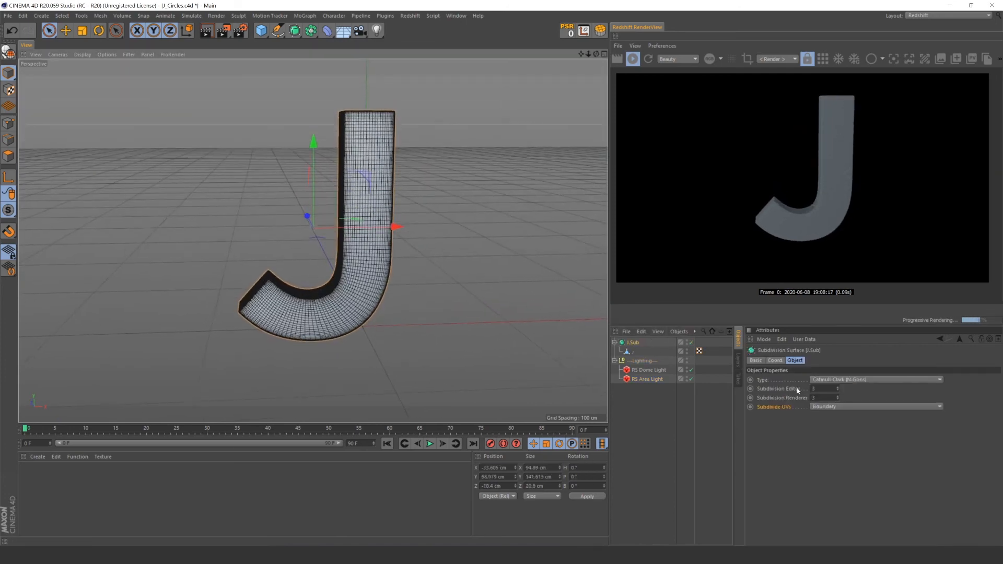
# Review the Subdivide UVs options of J.Sub, keeping Boundary, and deselect the object
pyautogui.click(850, 407)
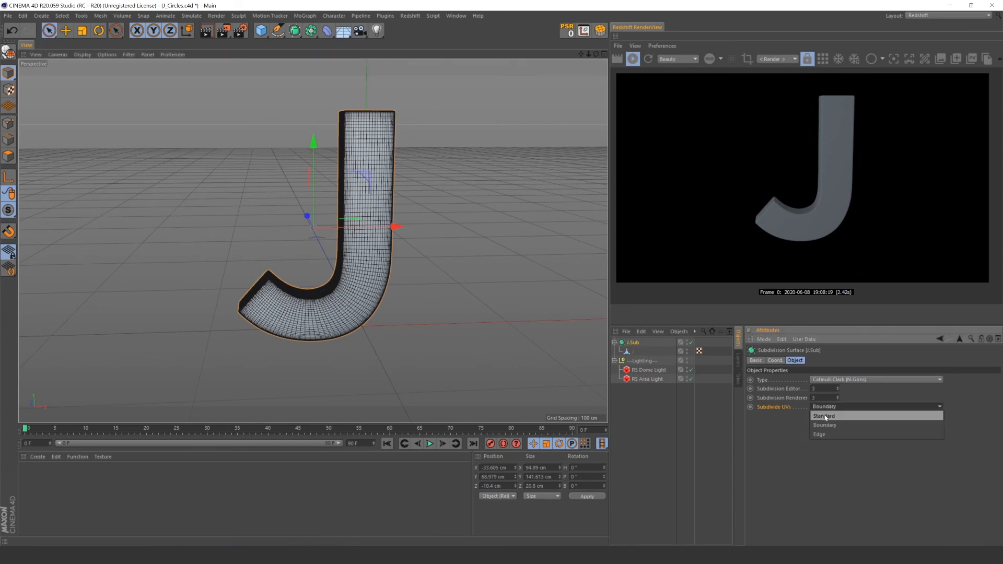
pyautogui.click(795, 455)
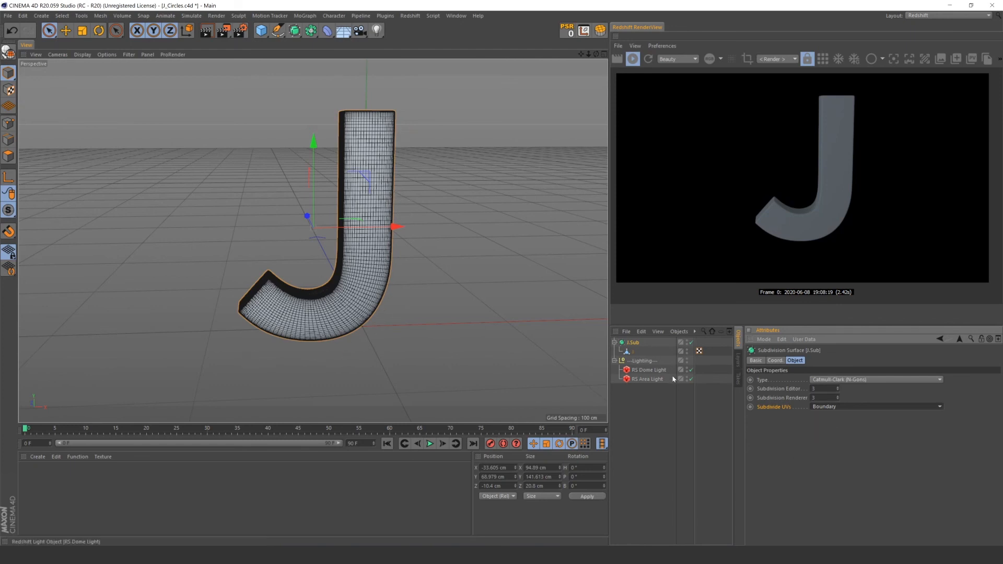
pyautogui.click(660, 394)
# Create a new Redshift Material for the letter J
pyautogui.click(38, 457)
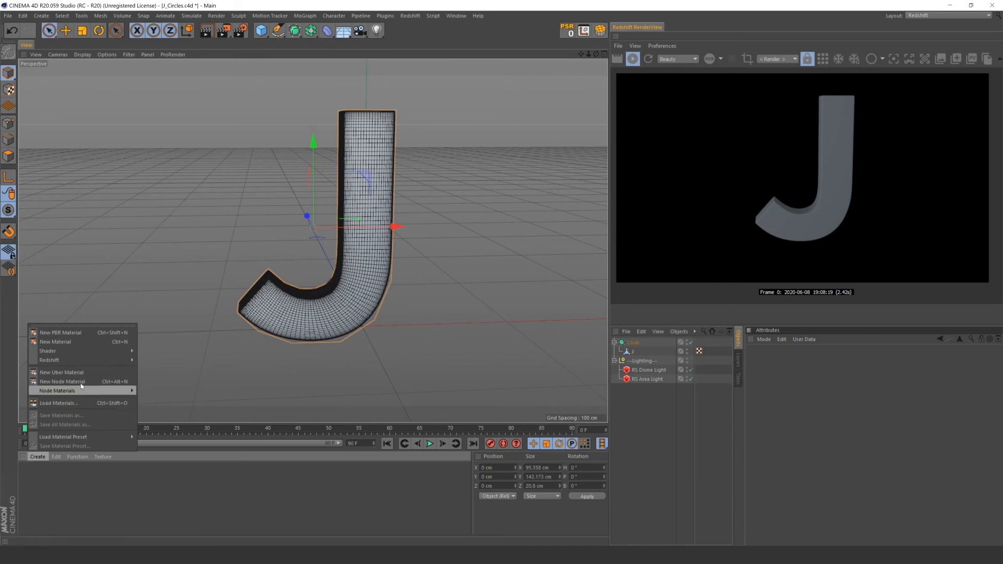
pyautogui.moveTo(103, 360)
pyautogui.moveTo(156, 360)
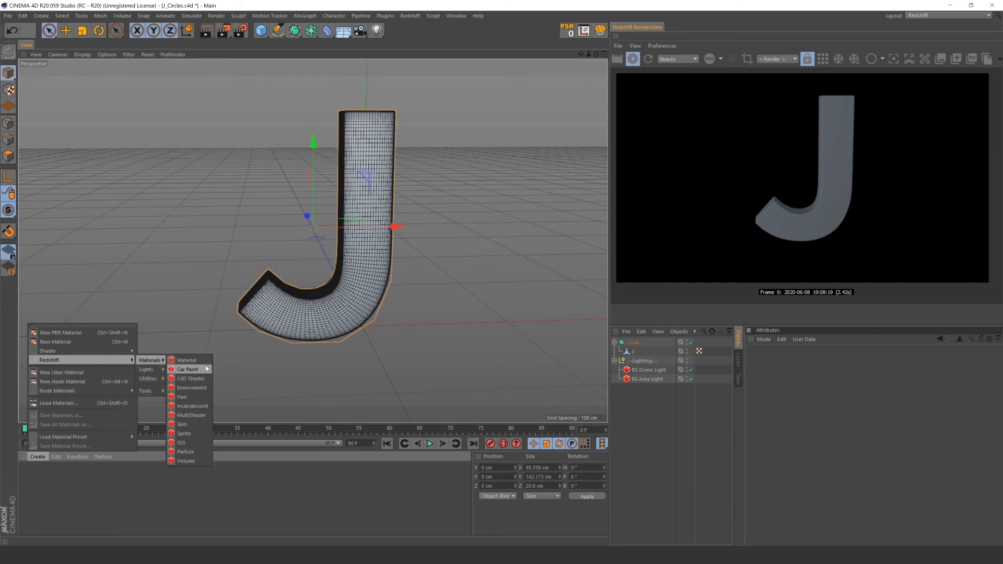
pyautogui.click(199, 360)
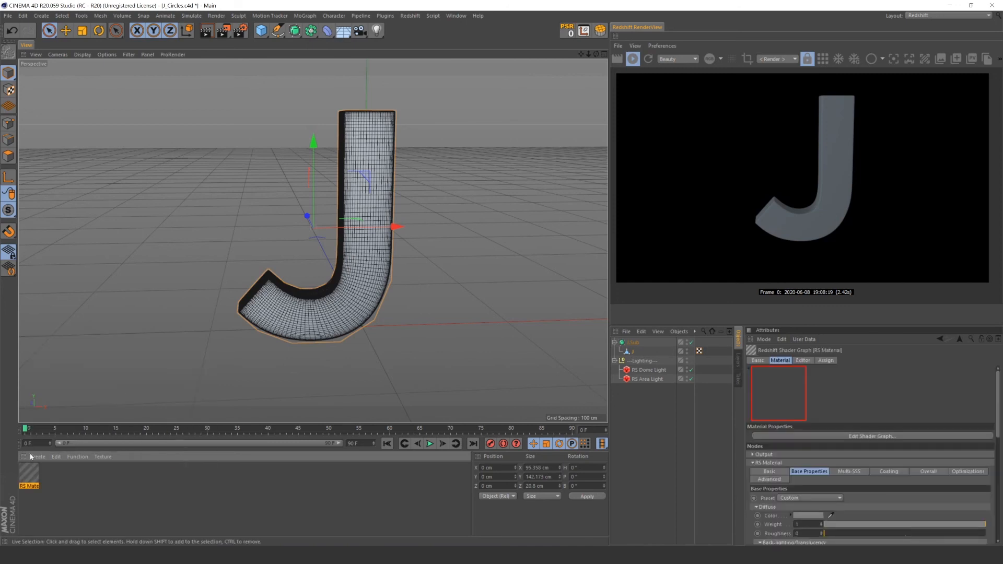
pyautogui.click(410, 16)
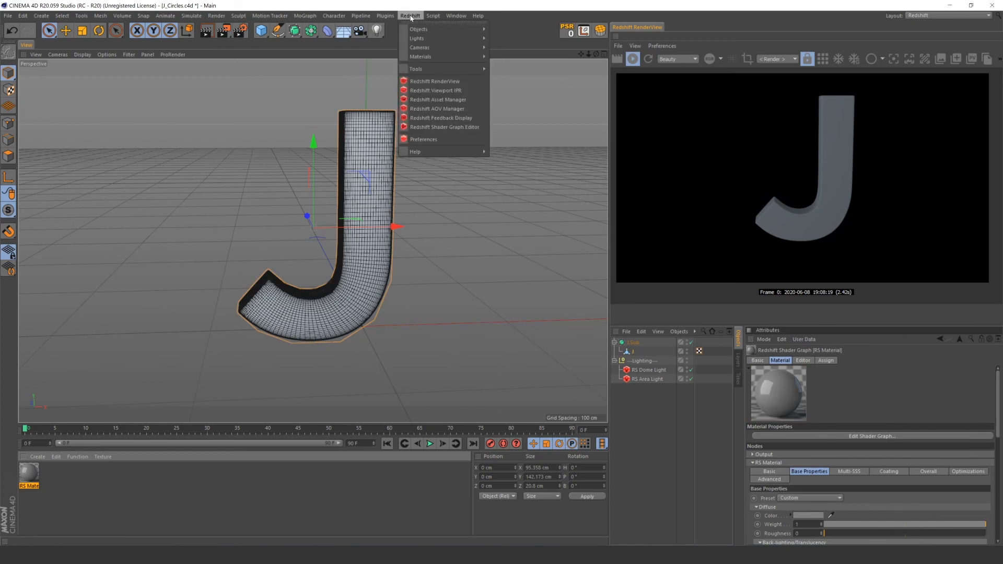
pyautogui.moveTo(421, 57)
pyautogui.moveTo(501, 57)
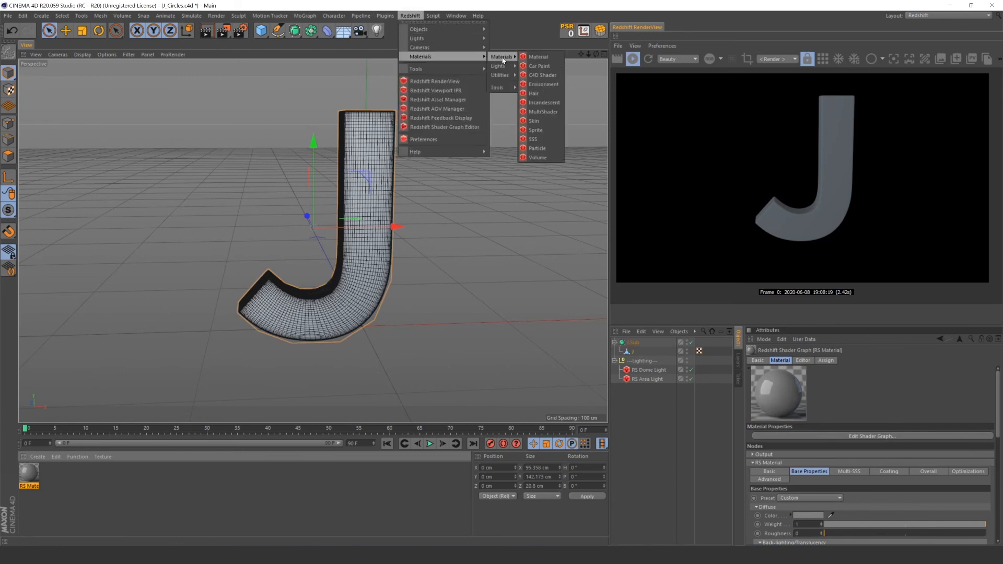
pyautogui.click(225, 476)
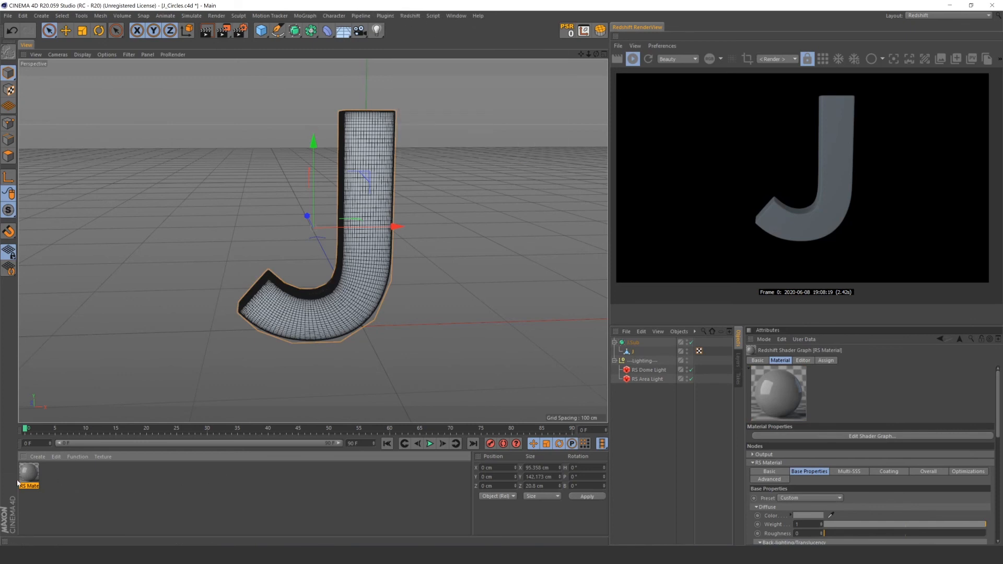
# Apply the new Redshift material to the letter J and rename it "J Mat"
pyautogui.moveTo(110, 403); pyautogui.dragTo(313, 285)
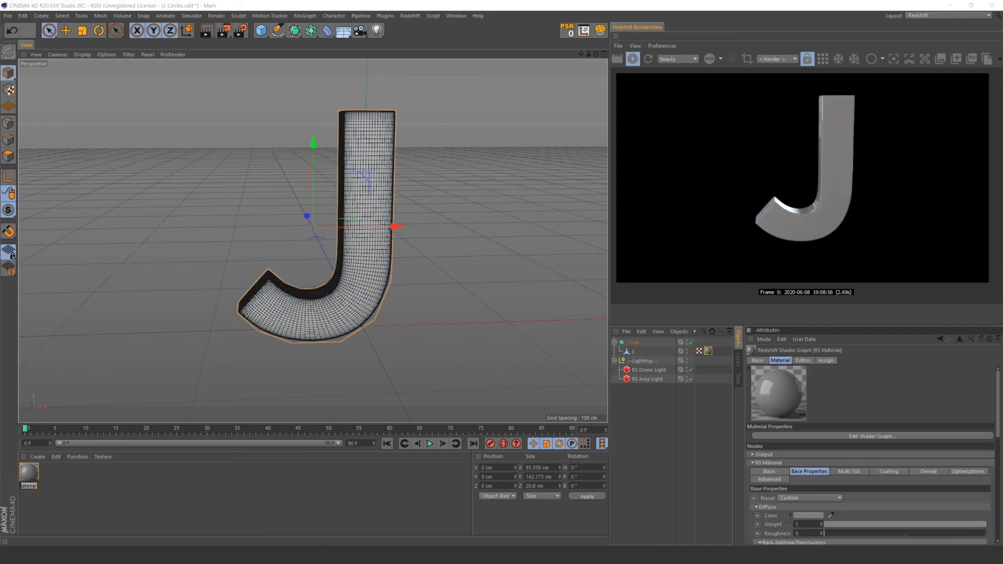
pyautogui.write('J Mat')
pyautogui.press('Return')
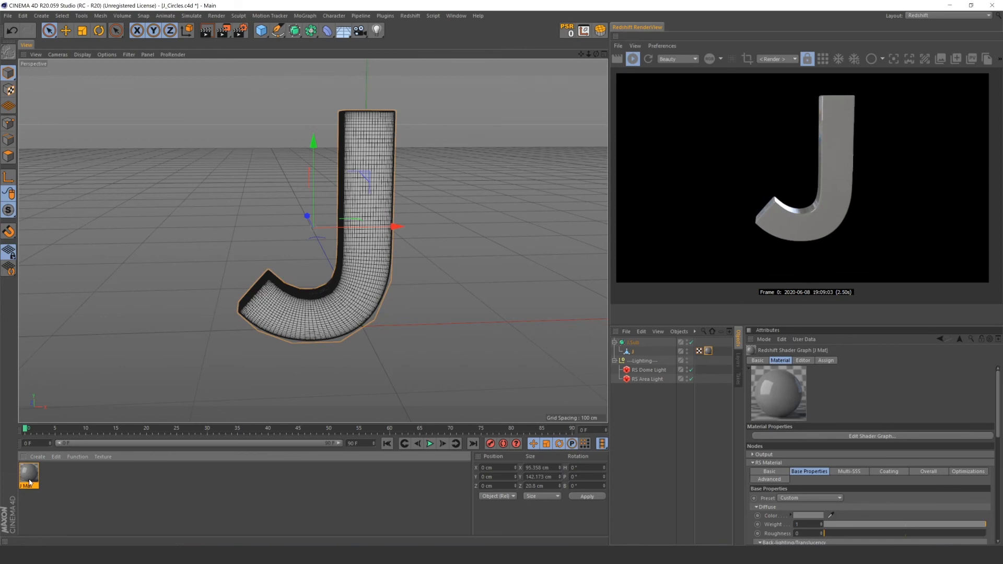
# Open the shader graph of J Mat and move the connected RS Material and Output nodes together toward the middle of the graph
pyautogui.doubleClick(28, 475)
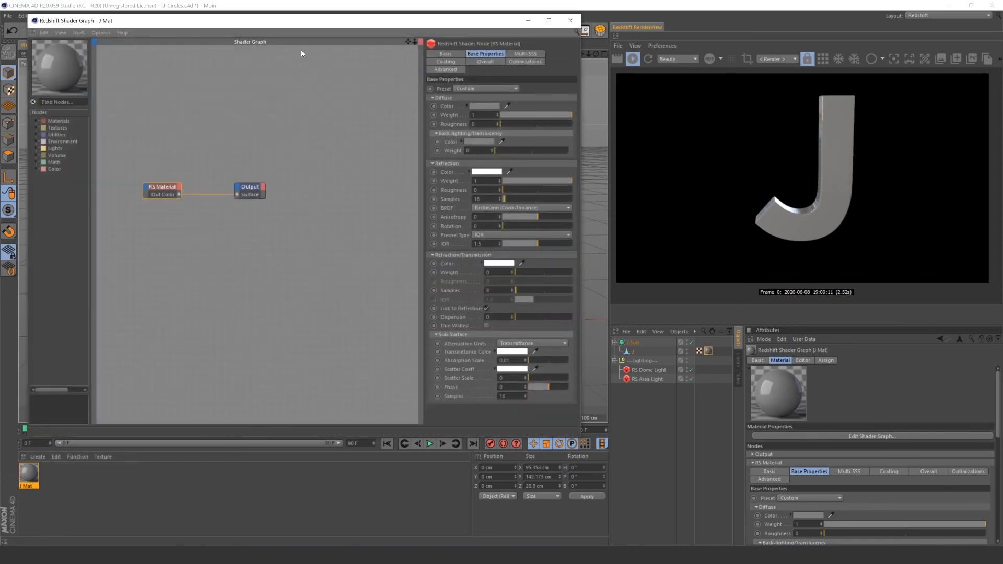
pyautogui.hotkey('ctrl', 'a')
pyautogui.moveTo(168, 191); pyautogui.dragTo(249, 197)
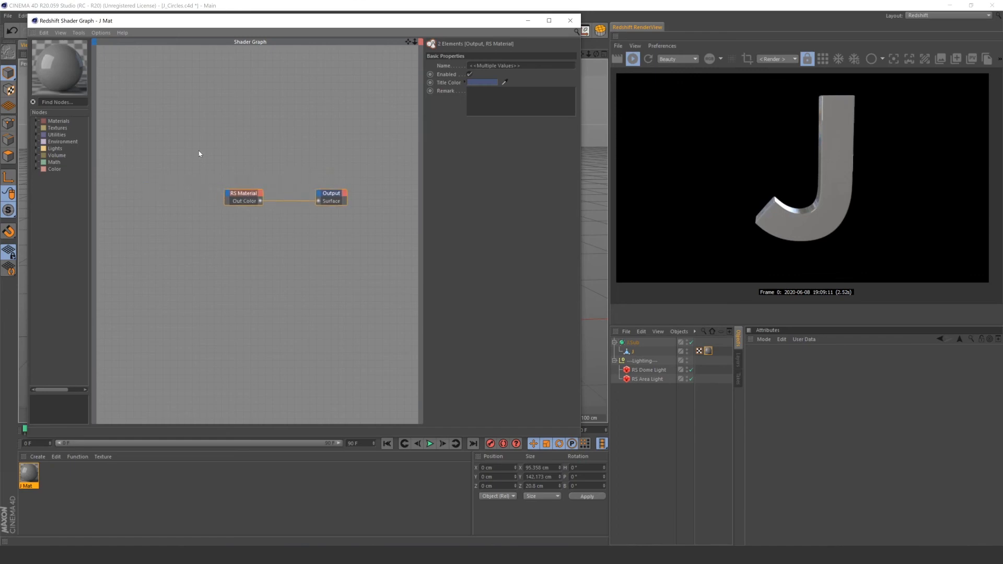
# Set RS Material's diffuse color to dark red and its reflection color to fully saturated blue
pyautogui.moveTo(188, 97); pyautogui.dragTo(278, 214)
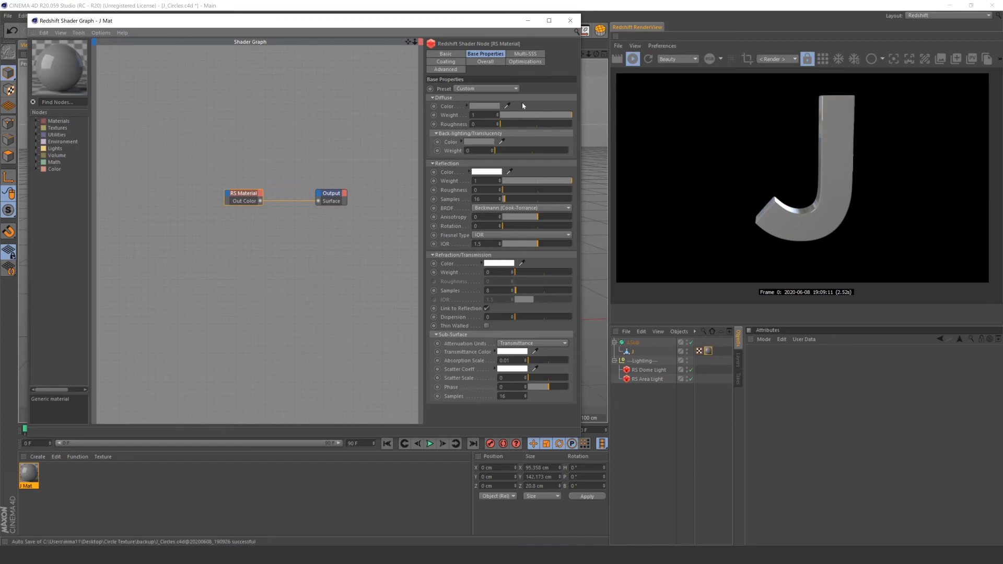
pyautogui.click(477, 106)
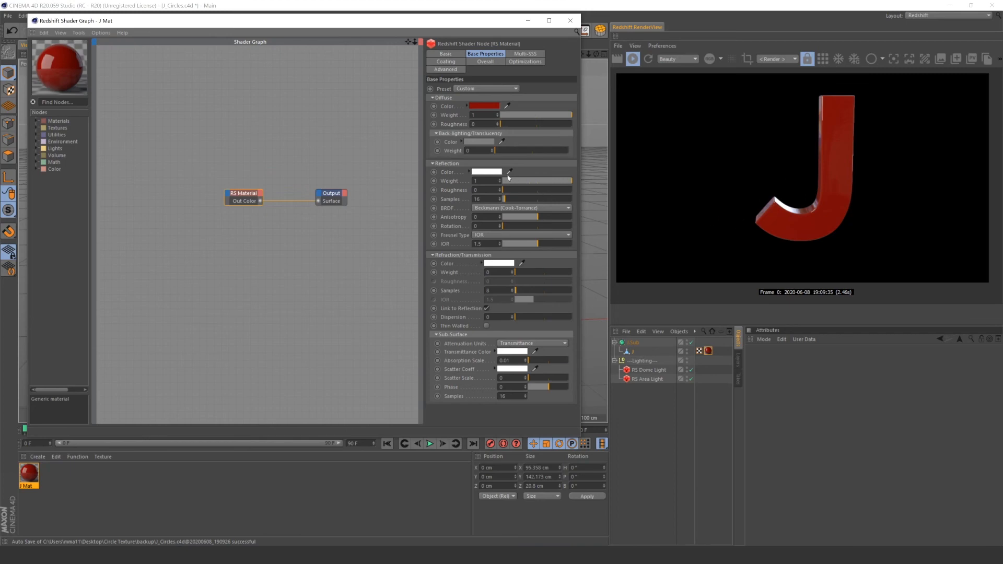
pyautogui.click(486, 172)
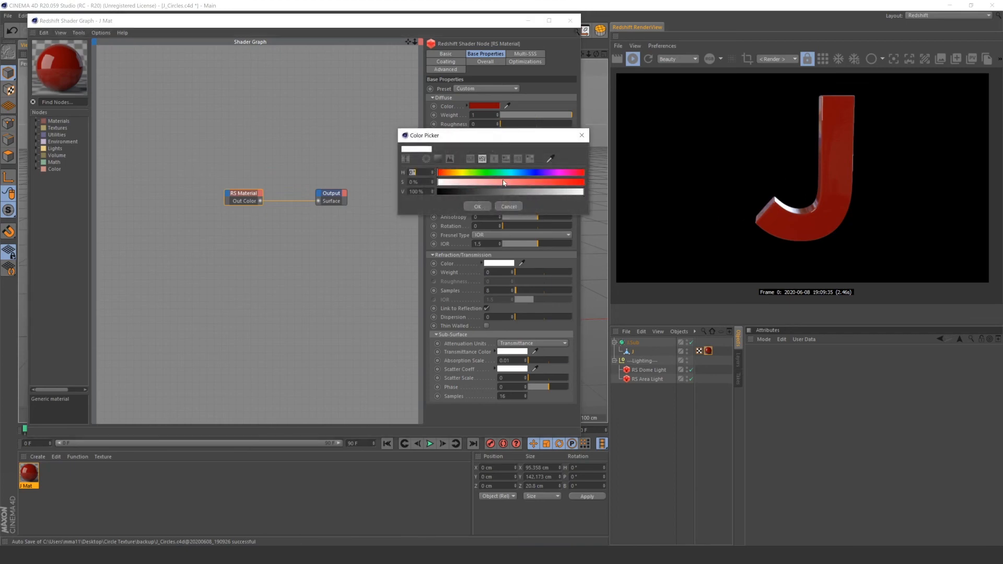
pyautogui.click(535, 172)
pyautogui.moveTo(534, 182); pyautogui.dragTo(585, 183)
pyautogui.click(478, 206)
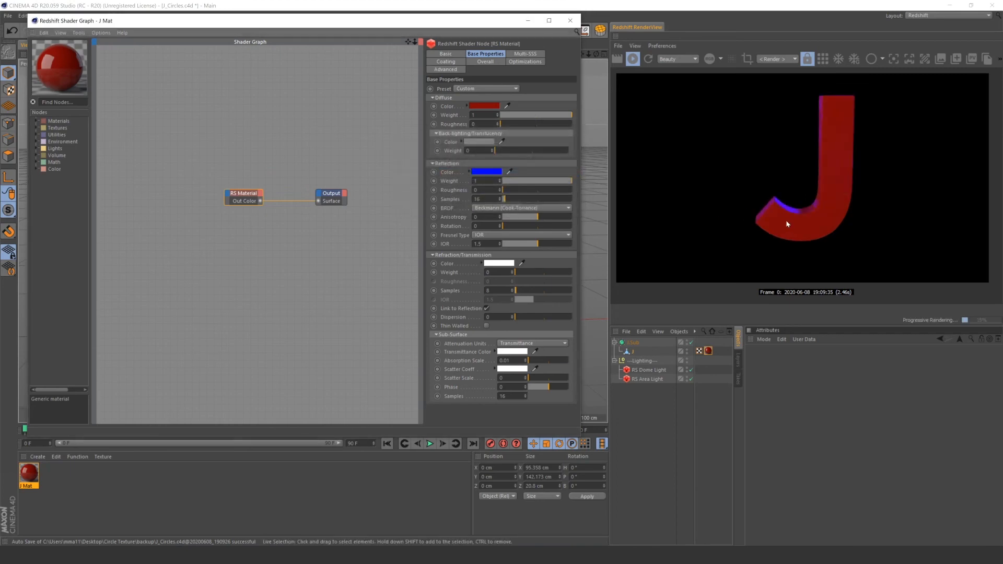
# Change RS Material's reflection color to a near-white red tint with hue 0°, saturation 4% and value 100%
pyautogui.click(482, 174)
pyautogui.moveTo(458, 183); pyautogui.dragTo(431, 191)
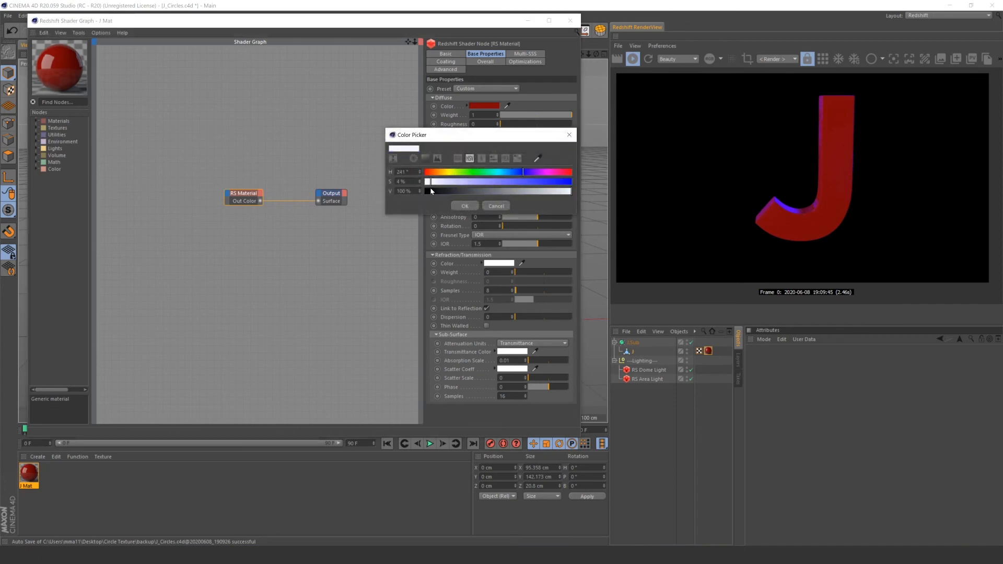
pyautogui.click(464, 205)
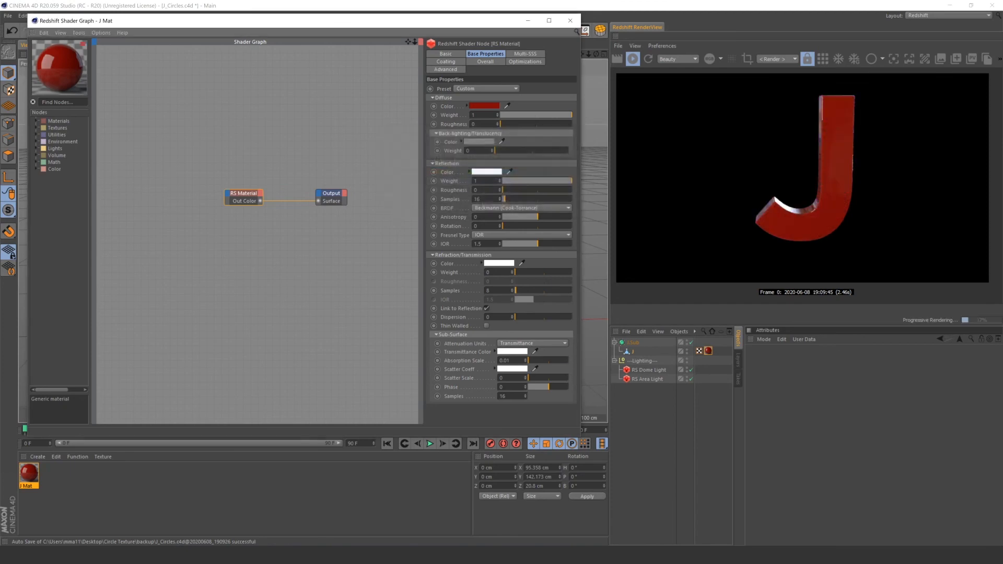
pyautogui.click(486, 172)
pyautogui.click(435, 171)
pyautogui.moveTo(435, 171); pyautogui.dragTo(430, 171)
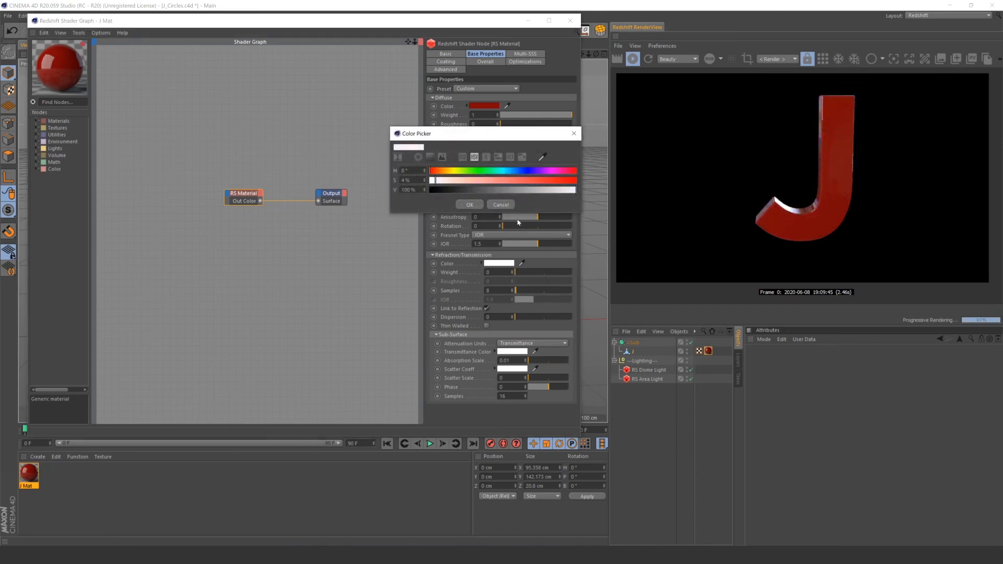
pyautogui.click(476, 208)
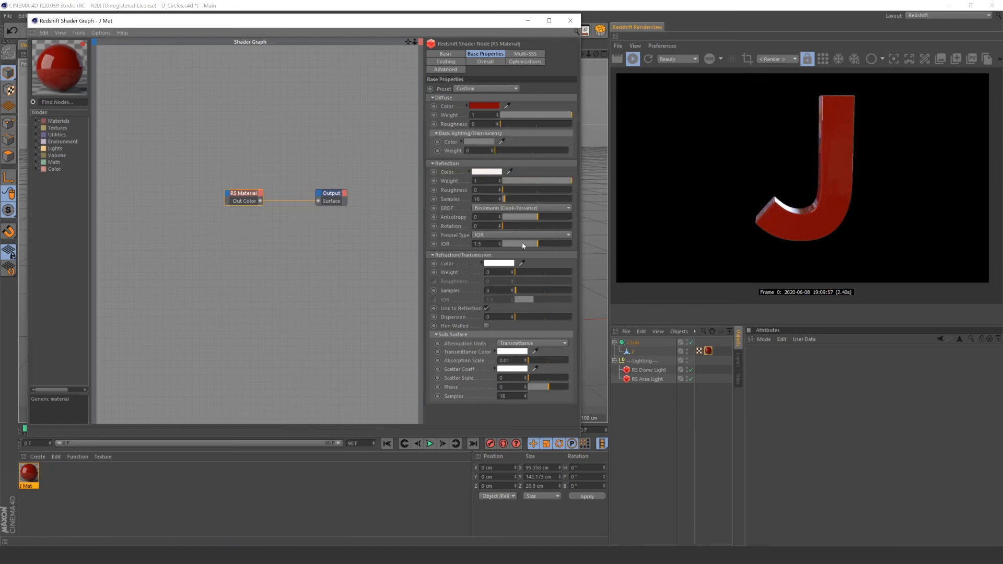
# Try a lower reflection IOR of about 1.062, restore 1.5, and raise the reflection roughness to 0.347
pyautogui.moveTo(522, 243); pyautogui.dragTo(539, 249)
pyautogui.hotkey('ctrl', 'z')
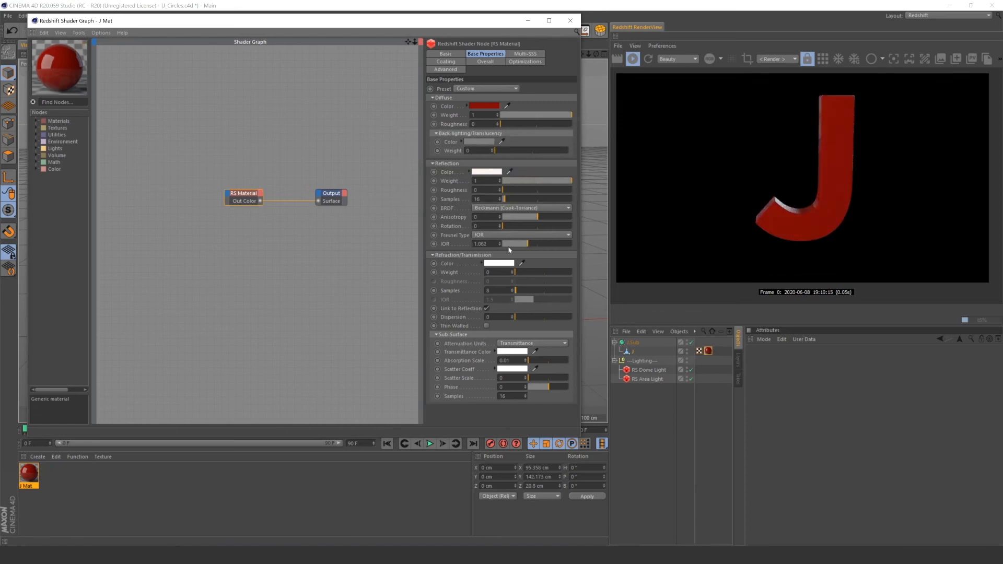
pyautogui.press('Return')
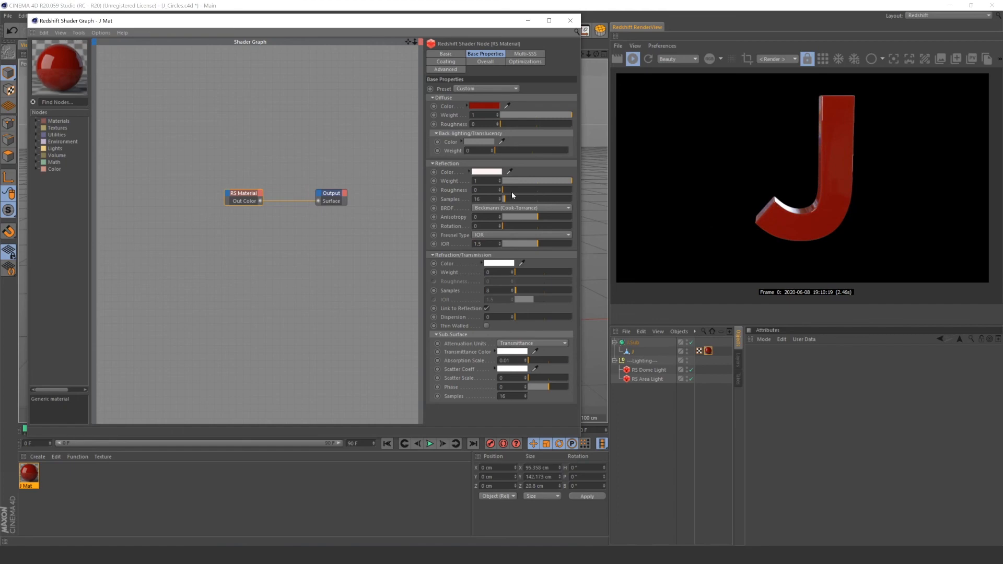
pyautogui.moveTo(513, 191); pyautogui.dragTo(538, 188)
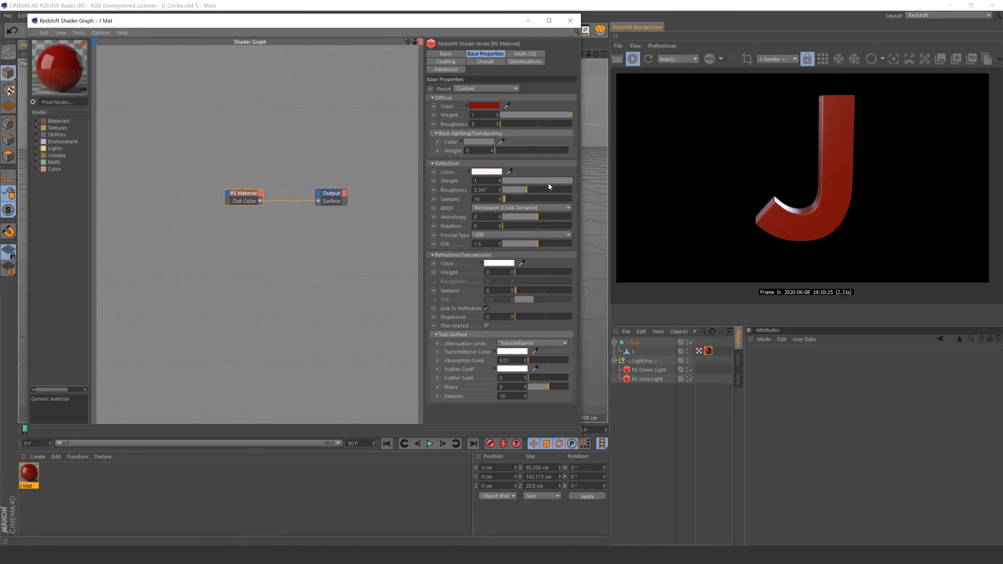
# Compare the Lead and Glass presets on RS Material and settle on the Plastic preset
pyautogui.click(511, 89)
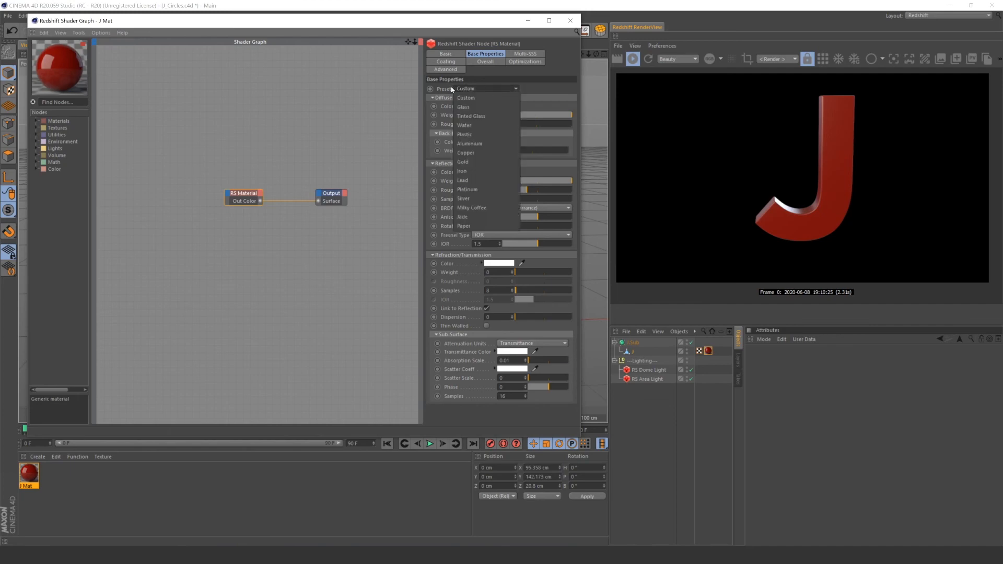
pyautogui.click(486, 178)
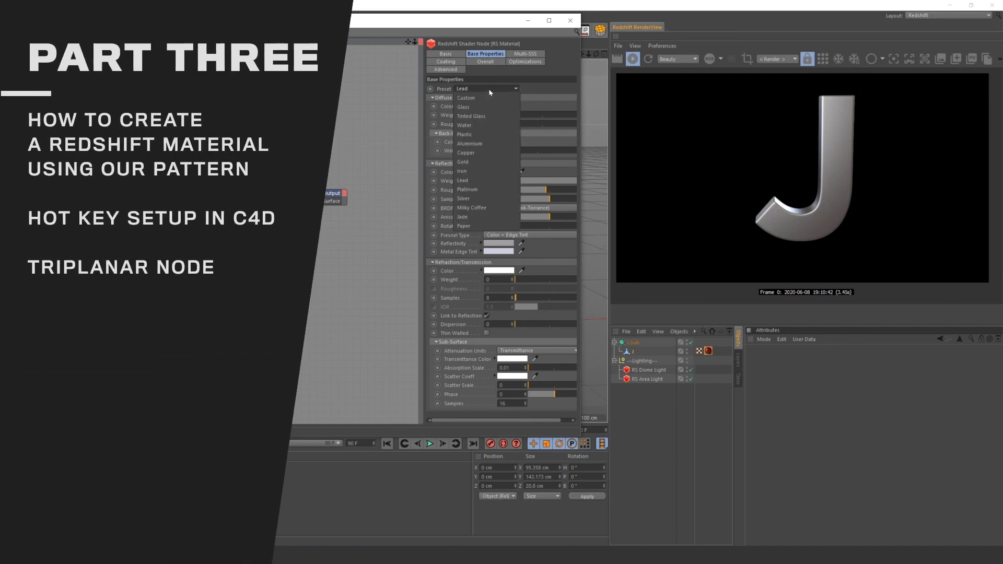
pyautogui.click(484, 89)
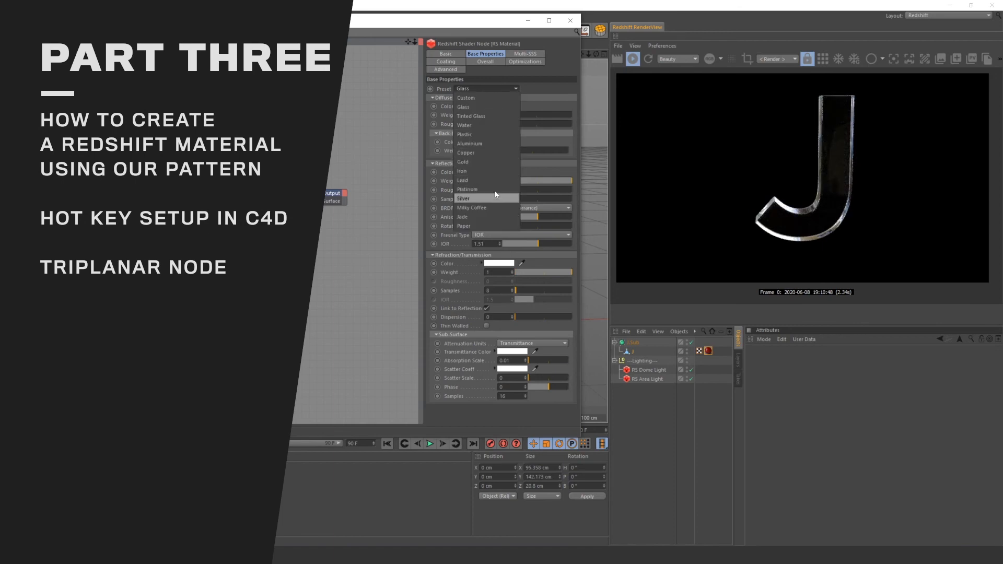
pyautogui.click(496, 135)
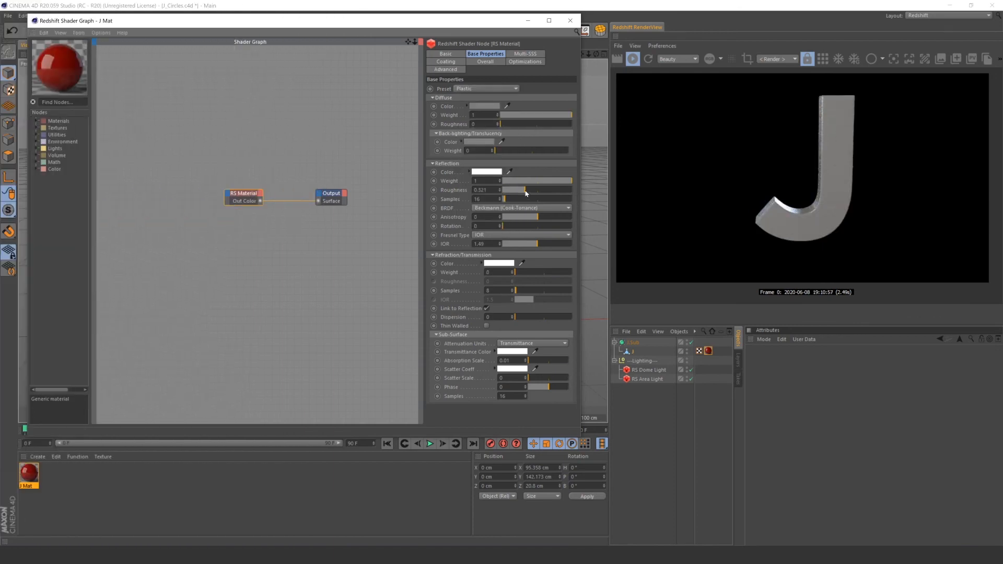
# Slightly adjust the saturation of the Plastic material's reflection color
pyautogui.click(486, 171)
pyautogui.moveTo(447, 184); pyautogui.dragTo(442, 182)
pyautogui.click(466, 206)
# Shift the RS Material and Output nodes to the right in the graph, closer together, to free space before them
pyautogui.moveTo(228, 87); pyautogui.dragTo(329, 225)
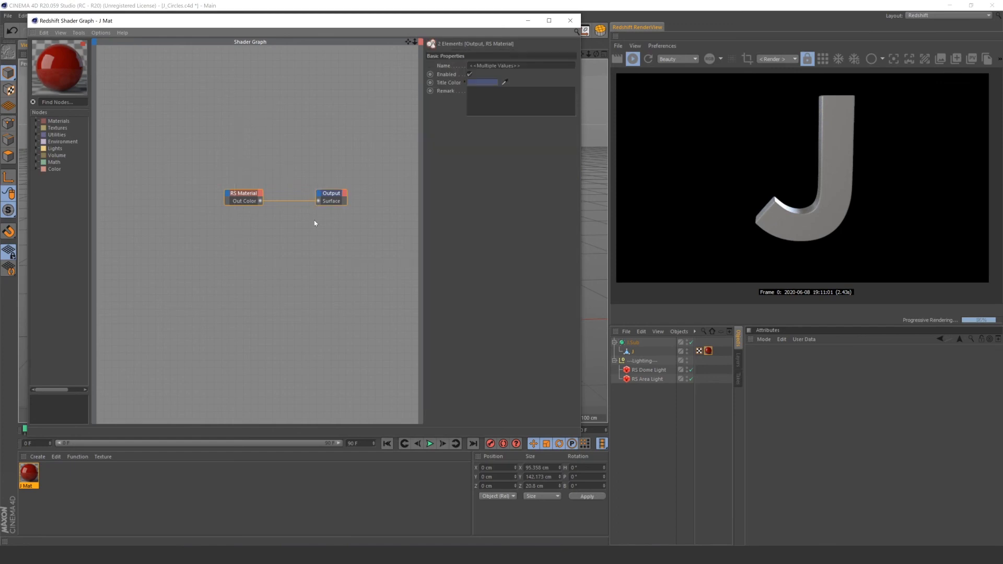
pyautogui.moveTo(242, 199); pyautogui.dragTo(317, 194)
pyautogui.click(296, 197)
pyautogui.click(317, 179)
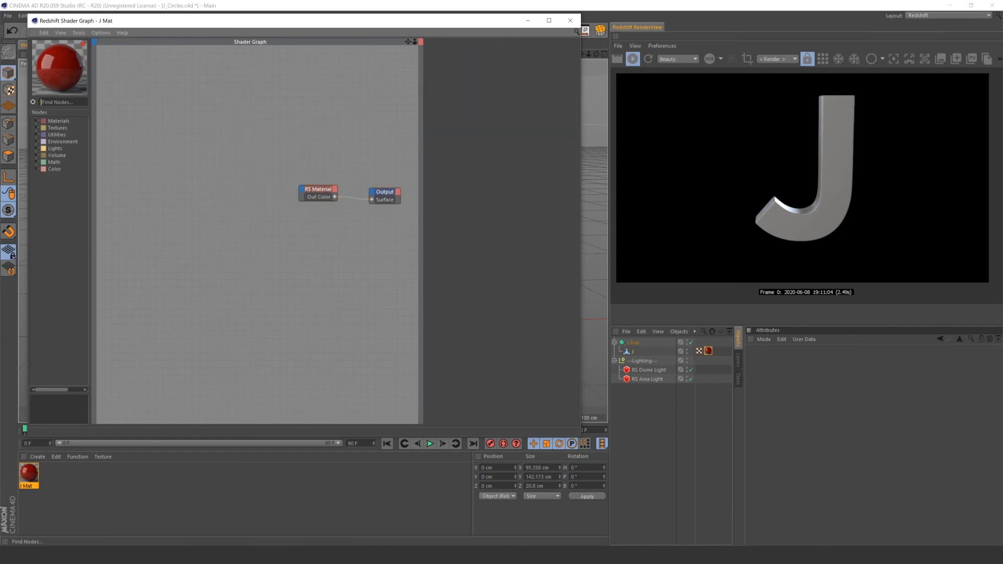
# Add a Color Layer node before RS Material, connect its Out Color to Diffuse Color, and space it slightly away from the material node
pyautogui.write('layer')
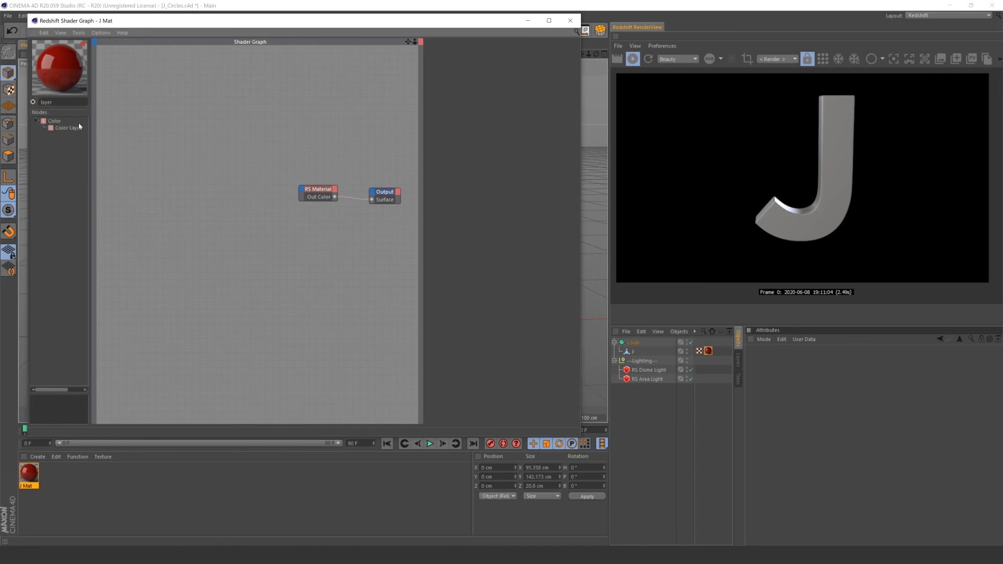
pyautogui.moveTo(76, 128); pyautogui.dragTo(255, 182)
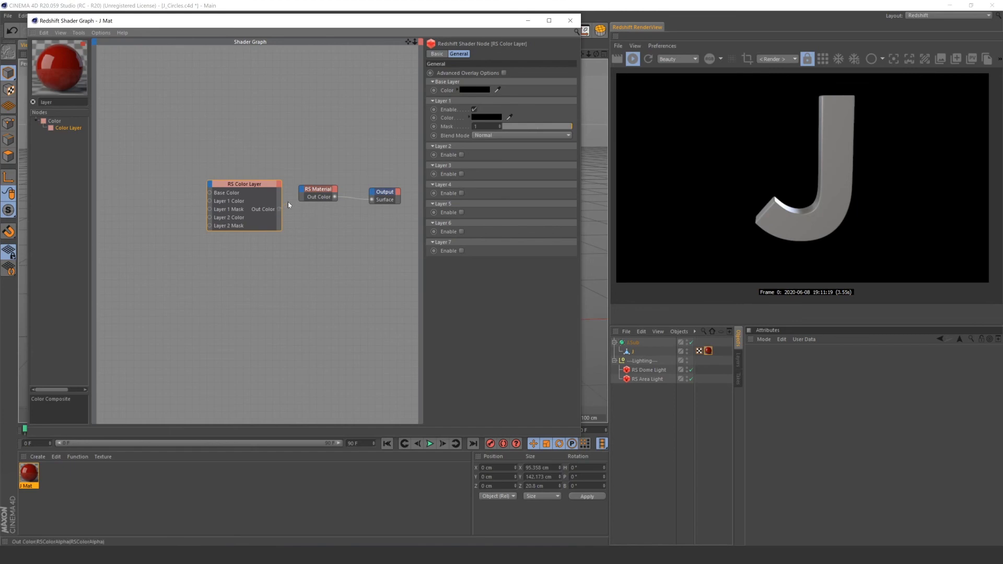
pyautogui.click(301, 190)
pyautogui.moveTo(335, 190)
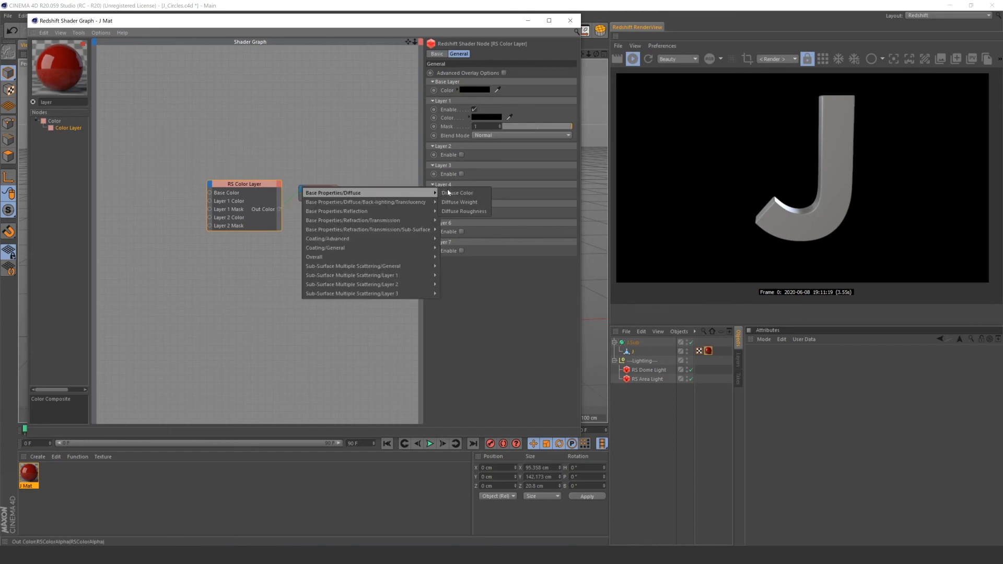
pyautogui.click(465, 190)
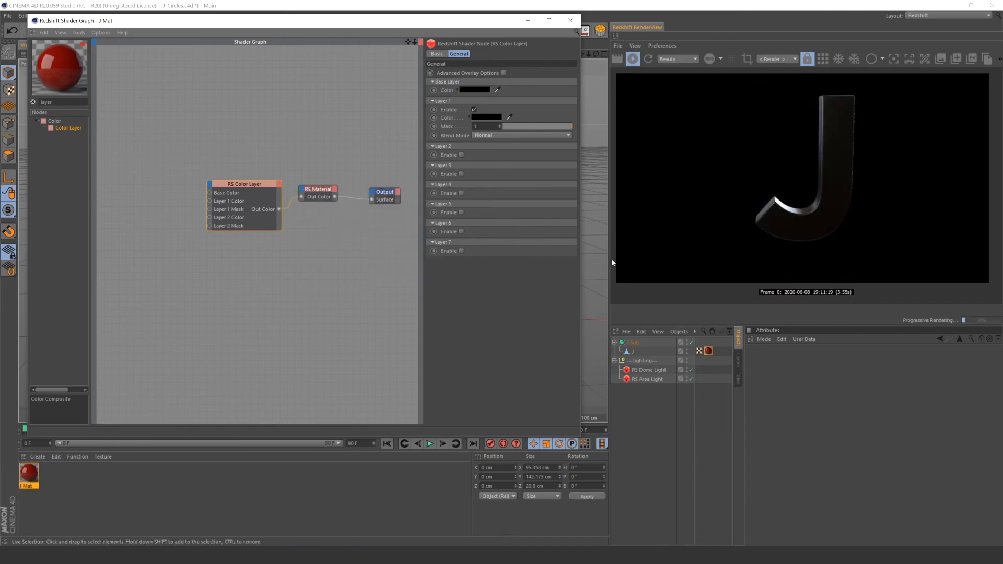
pyautogui.moveTo(252, 120); pyautogui.dragTo(225, 242)
pyautogui.moveTo(263, 185); pyautogui.dragTo(254, 189)
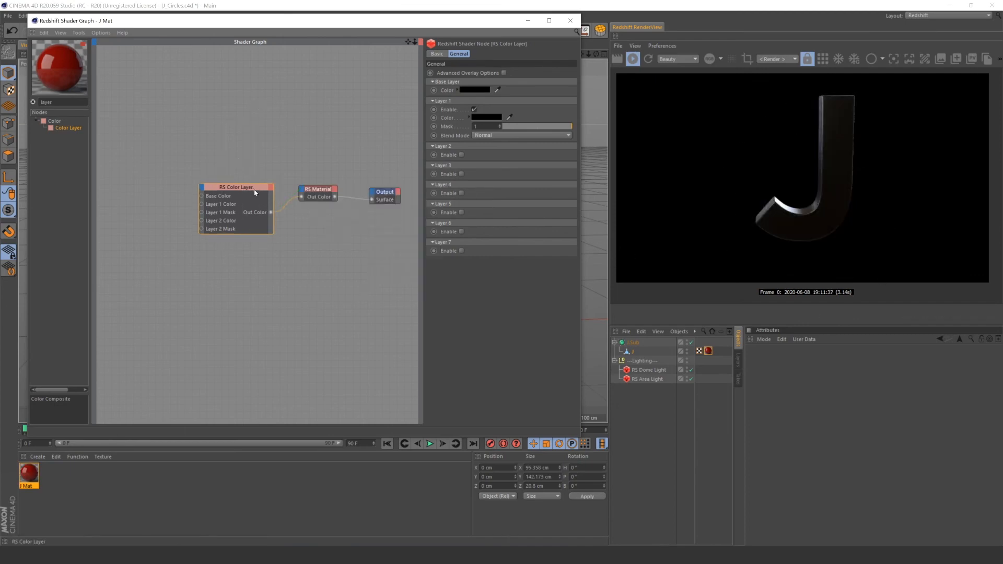
# With Layer 1 disabled, set the Color Layer's base color to light grey at 88% value, and re-enable Layer 1
pyautogui.click(484, 89)
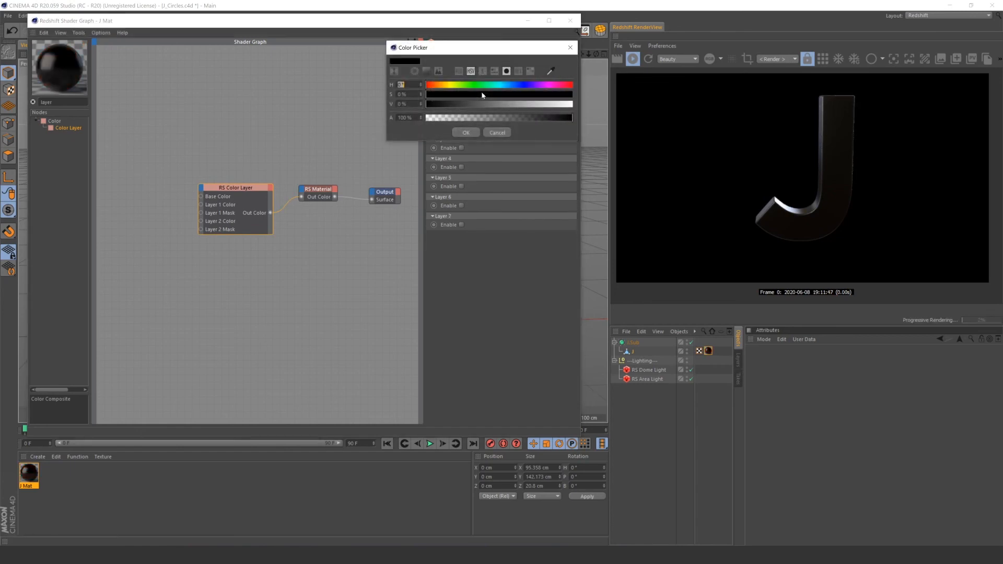
pyautogui.click(555, 104)
pyautogui.click(467, 133)
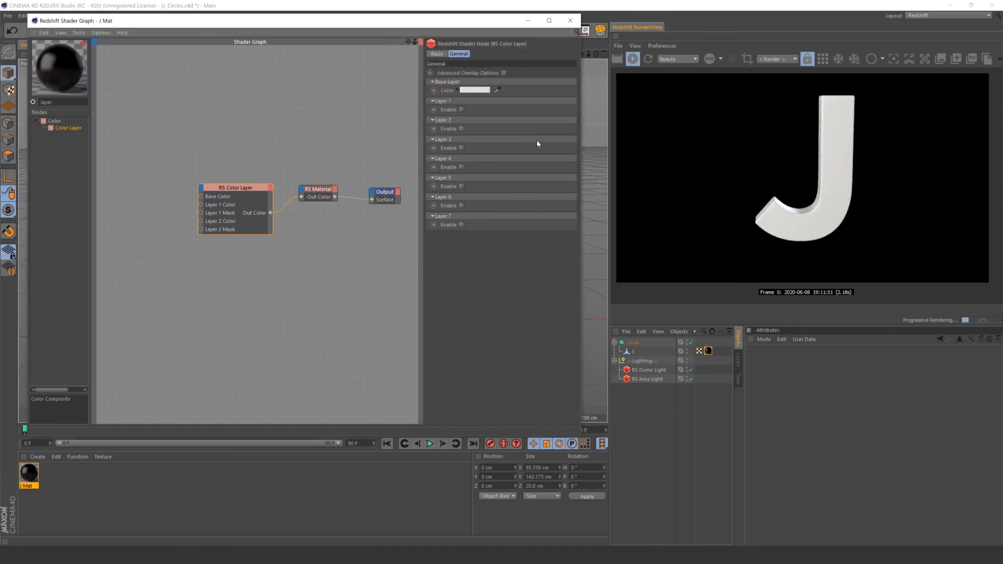
pyautogui.click(461, 110)
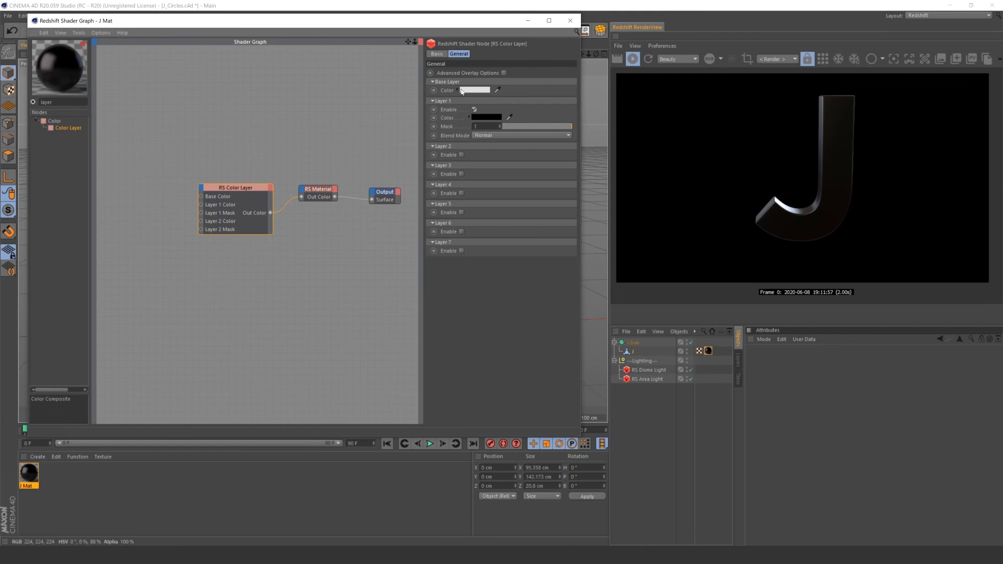
# Set the Color Layer's Layer 1 color to a saturated blue at about 85% value
pyautogui.click(490, 118)
pyautogui.click(524, 108)
pyautogui.click(535, 118)
pyautogui.click(559, 128)
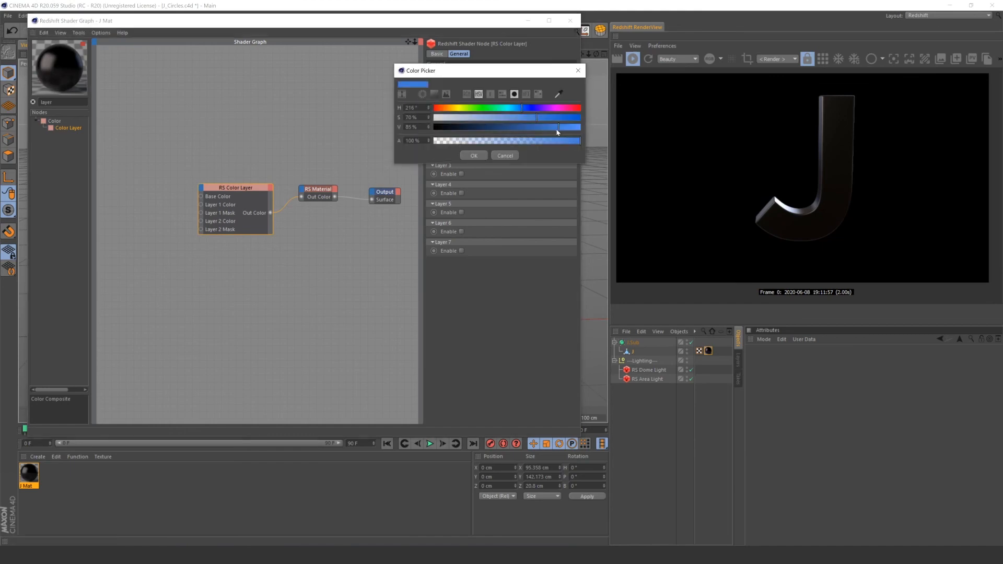
pyautogui.moveTo(534, 118); pyautogui.dragTo(546, 117)
pyautogui.moveTo(532, 108); pyautogui.dragTo(526, 109)
pyautogui.click(473, 156)
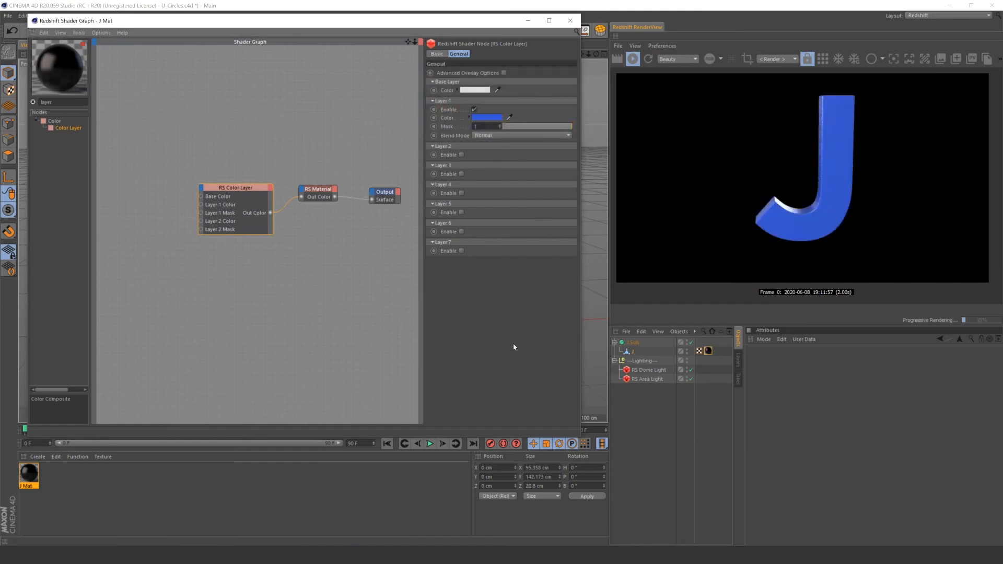
pyautogui.moveTo(236, 252); pyautogui.dragTo(258, 254, button='middle')
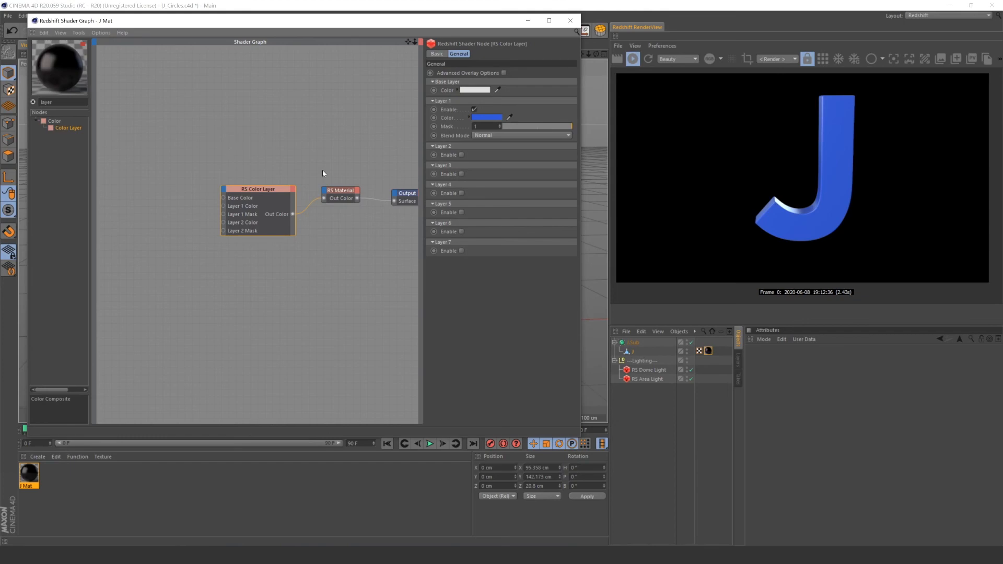
pyautogui.hotkey('ctrl', 'o')
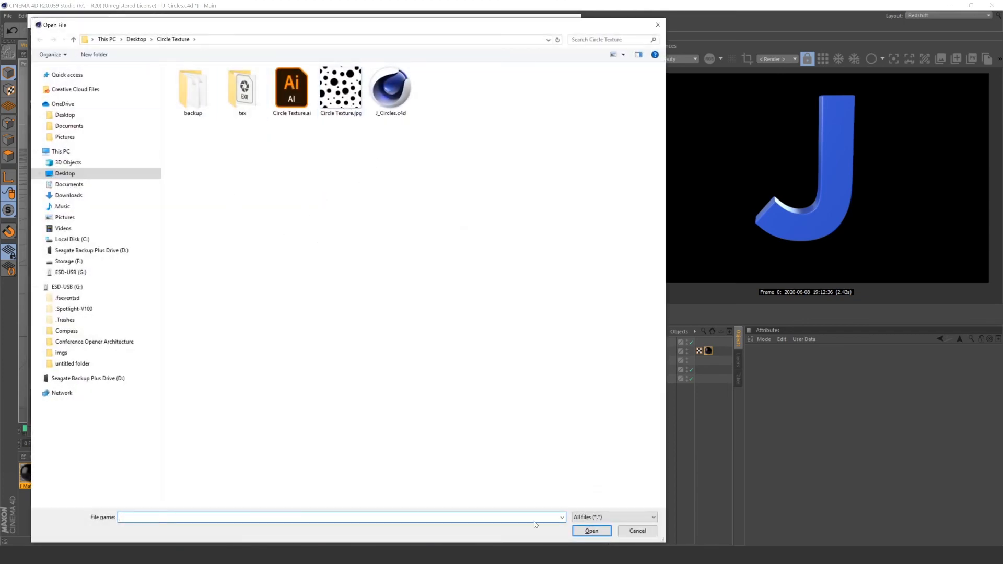
pyautogui.click(631, 533)
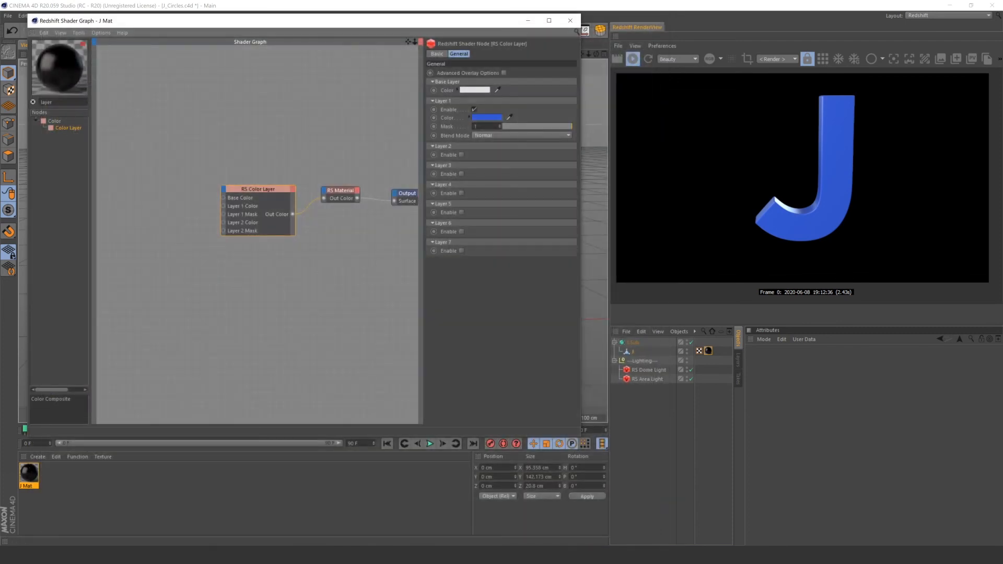
# Try adding an empty Texture node before the Color Layer and browsing for its image, and delete the node
pyautogui.doubleClick(47, 102)
pyautogui.press('BackSpace')
pyautogui.click(79, 33)
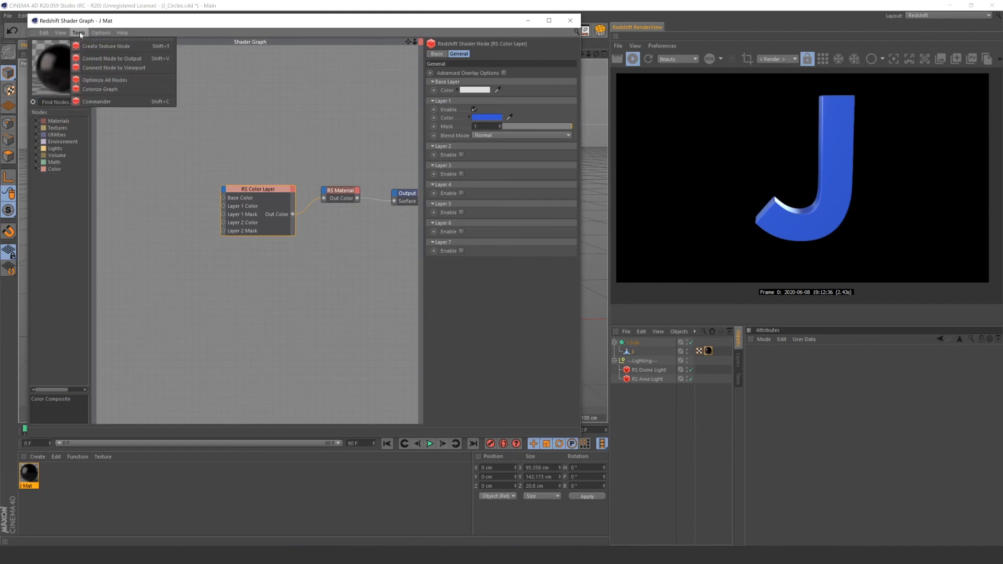
pyautogui.click(307, 94)
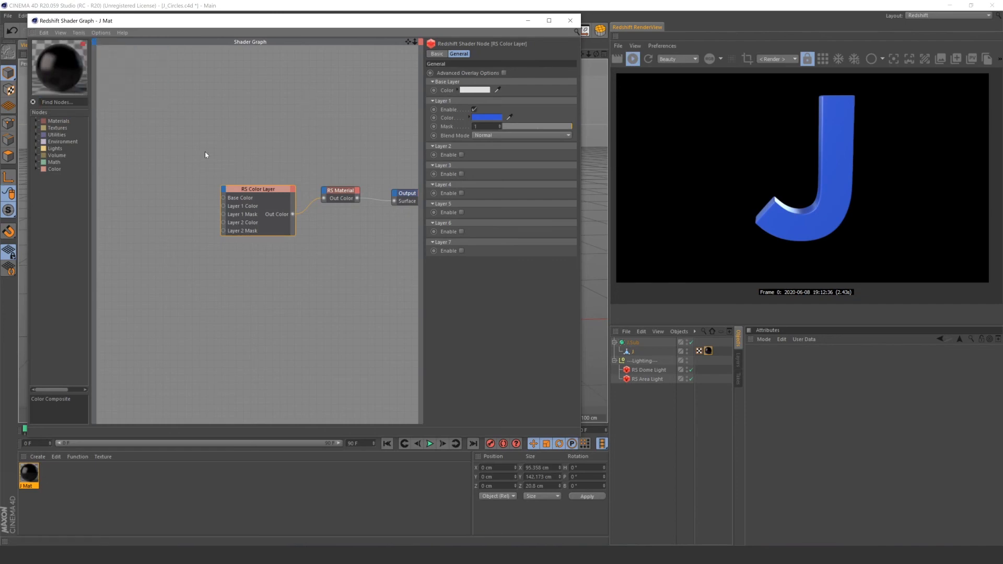
pyautogui.write('tex')
pyautogui.moveTo(63, 127); pyautogui.dragTo(150, 219)
pyautogui.click(565, 123)
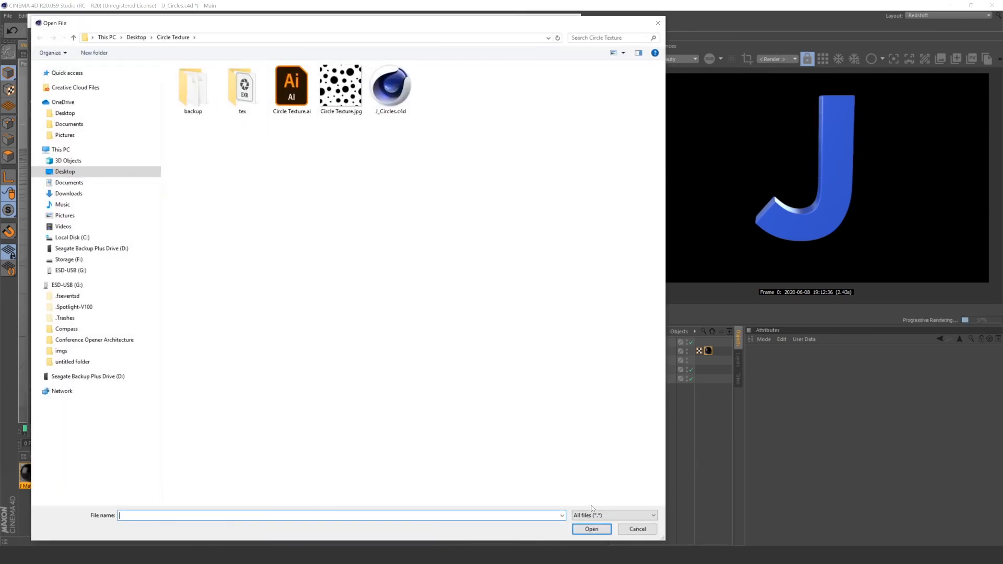
pyautogui.click(637, 529)
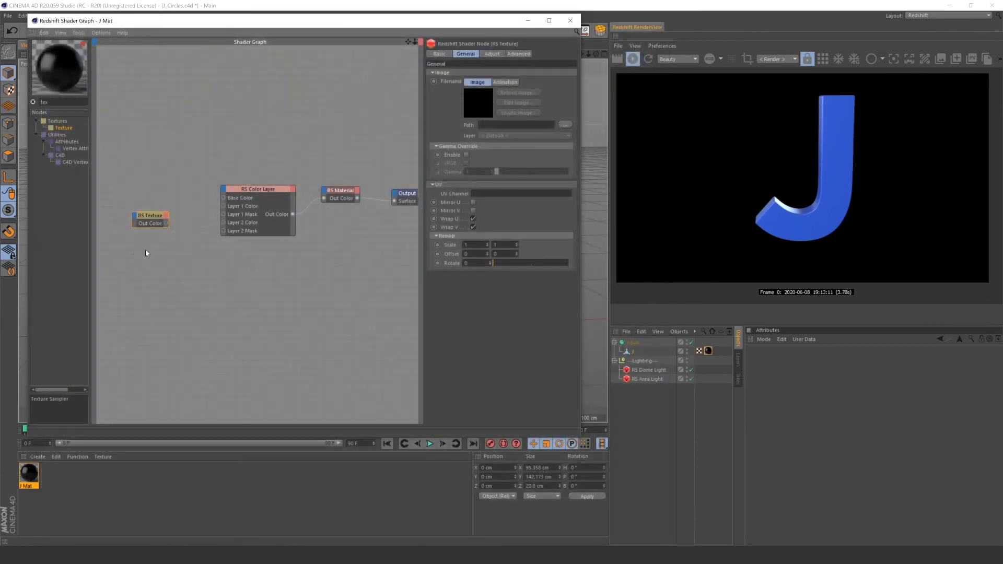
pyautogui.press('Delete')
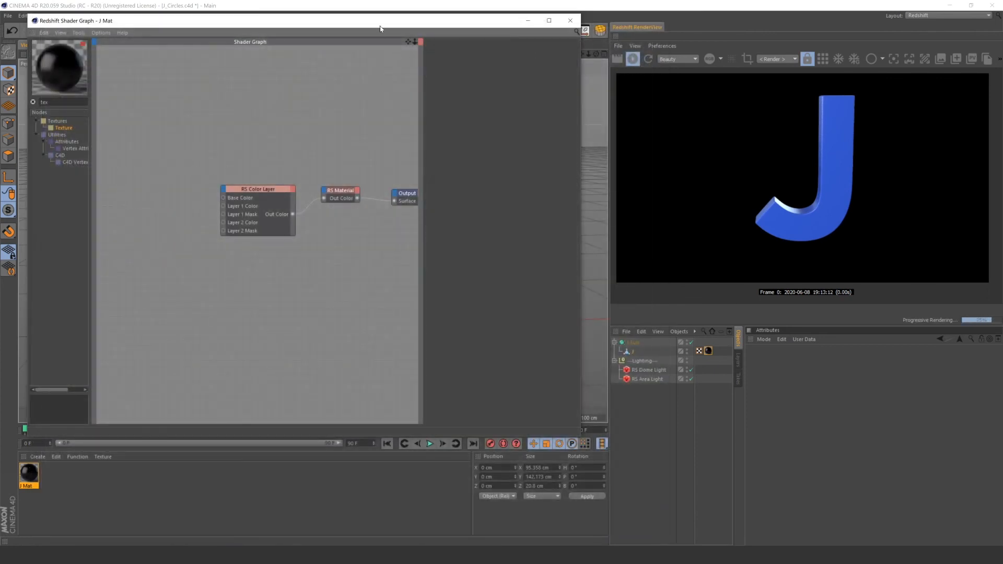
# Look up the shortcut of the Create Texture Node command by filtering the command customization list for "create tex"
pyautogui.moveTo(376, 26); pyautogui.dragTo(393, 52)
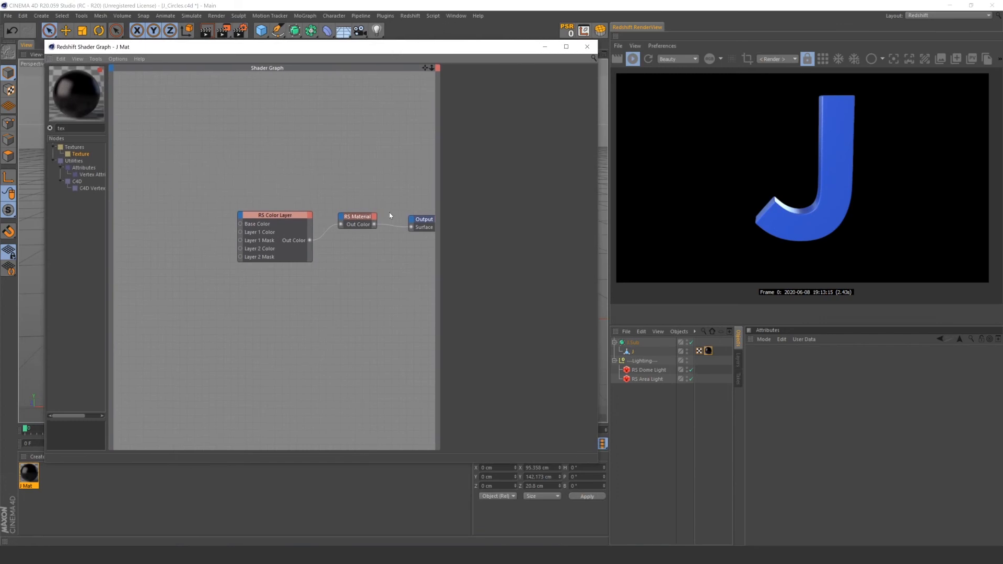
pyautogui.click(456, 16)
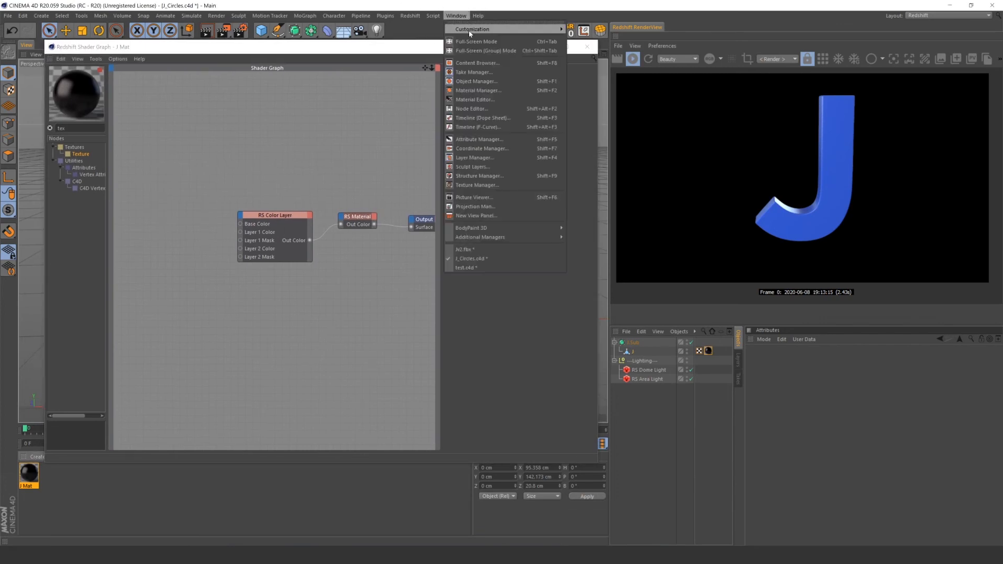
pyautogui.moveTo(473, 31)
pyautogui.click(586, 33)
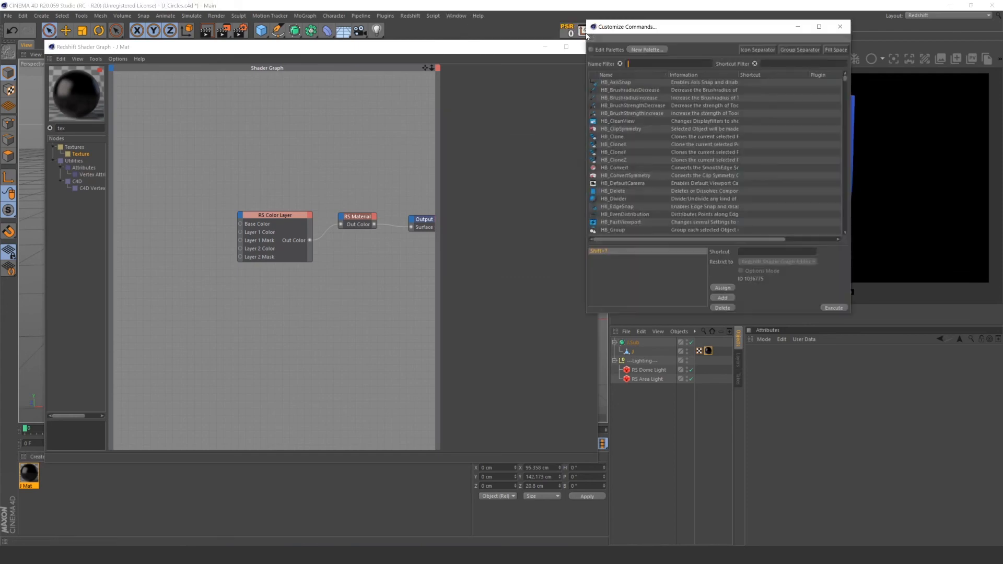
pyautogui.click(97, 61)
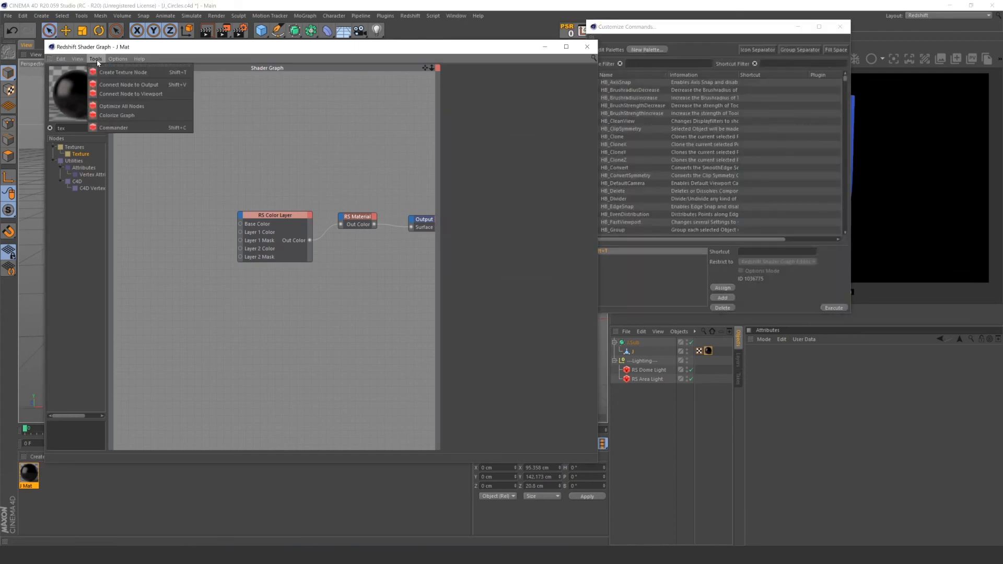
pyautogui.click(154, 73)
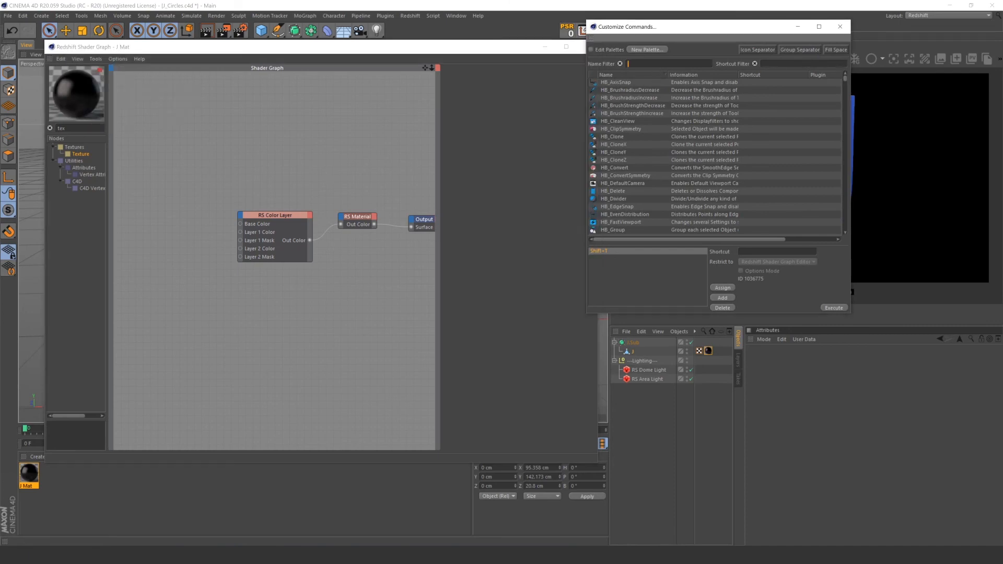
pyautogui.write('create tex')
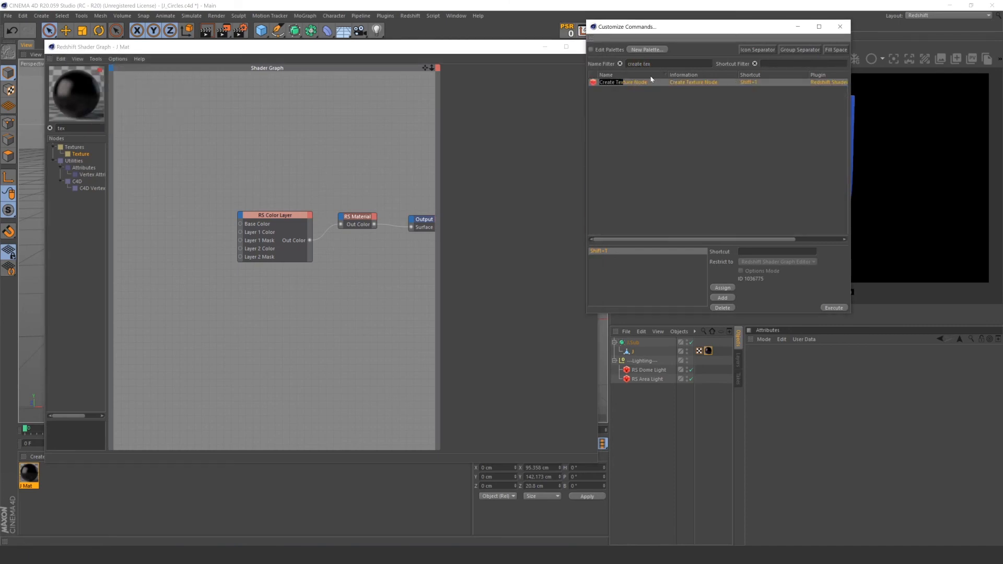
pyautogui.click(649, 82)
pyautogui.click(840, 26)
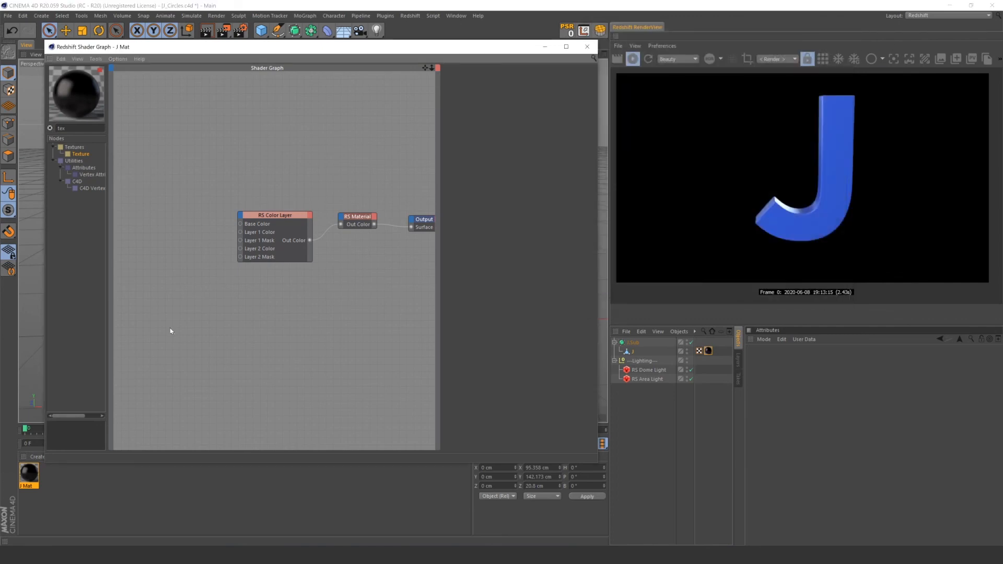
# Create a texture node from Circle Texture.jpg and place it before the RS Color Layer node in the graph
pyautogui.hotkey('ctrl', 'o')
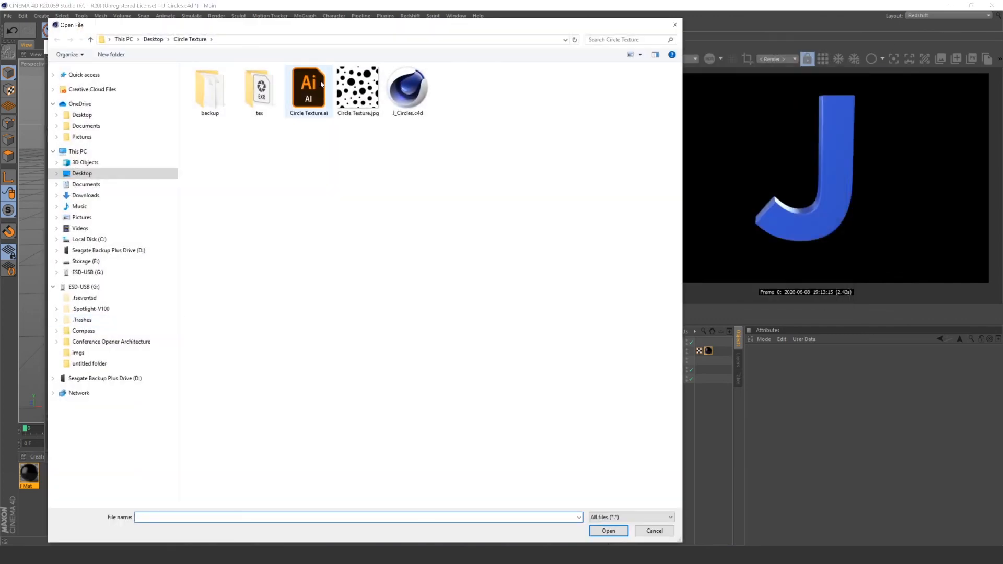
pyautogui.click(343, 99)
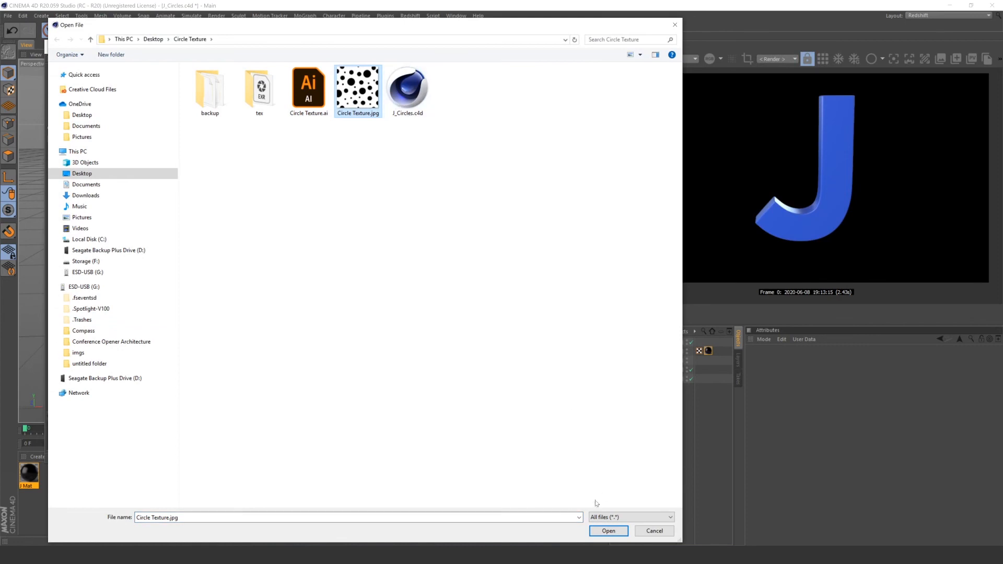
pyautogui.click(621, 531)
pyautogui.moveTo(277, 251); pyautogui.dragTo(181, 251)
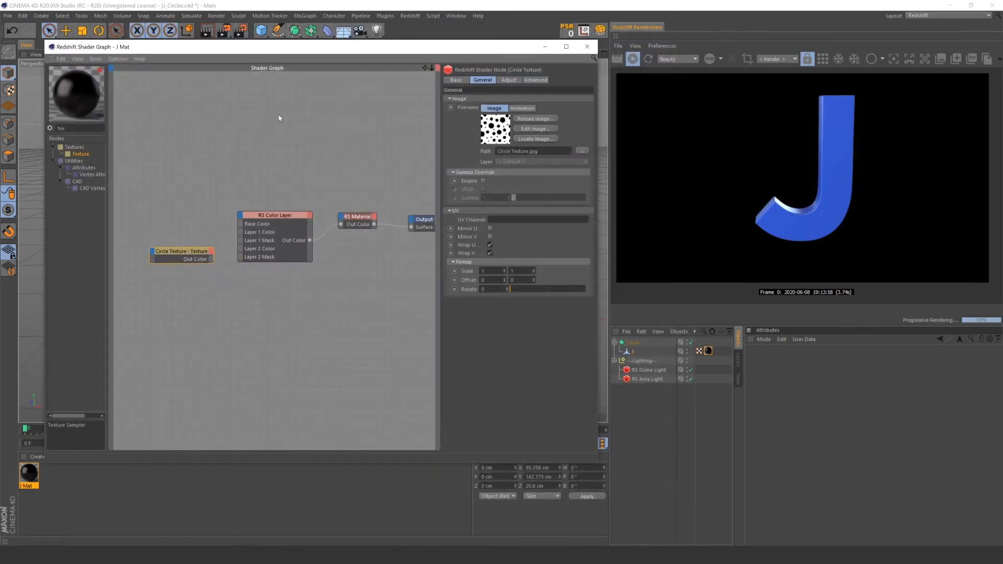
pyautogui.click(379, 341)
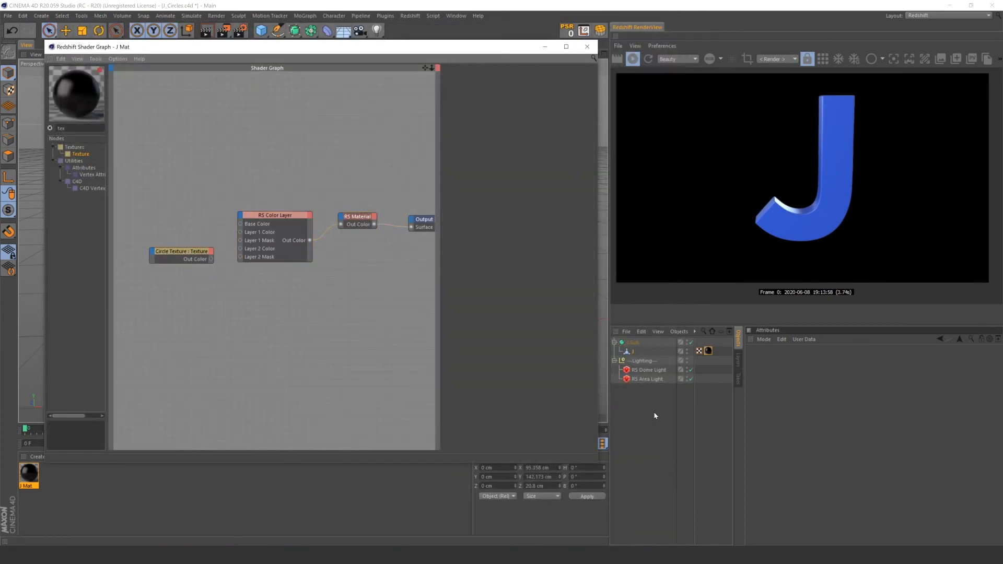
# Examine the letter J's UV layout from its UVW tag in an enlarged texture view, and close the view
pyautogui.click(699, 351)
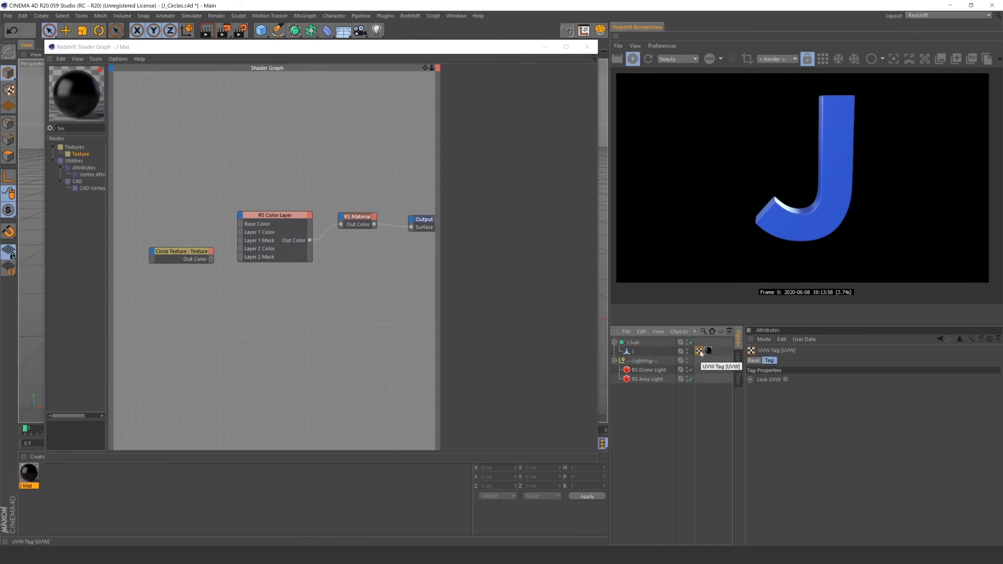
pyautogui.doubleClick(699, 351)
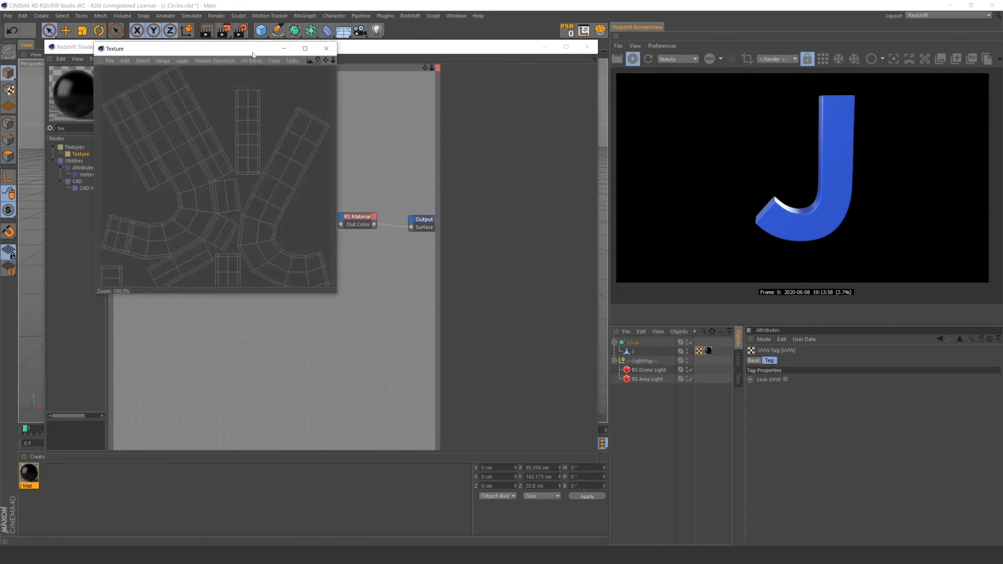
pyautogui.moveTo(253, 54); pyautogui.dragTo(411, 102)
pyautogui.moveTo(494, 347); pyautogui.dragTo(552, 387)
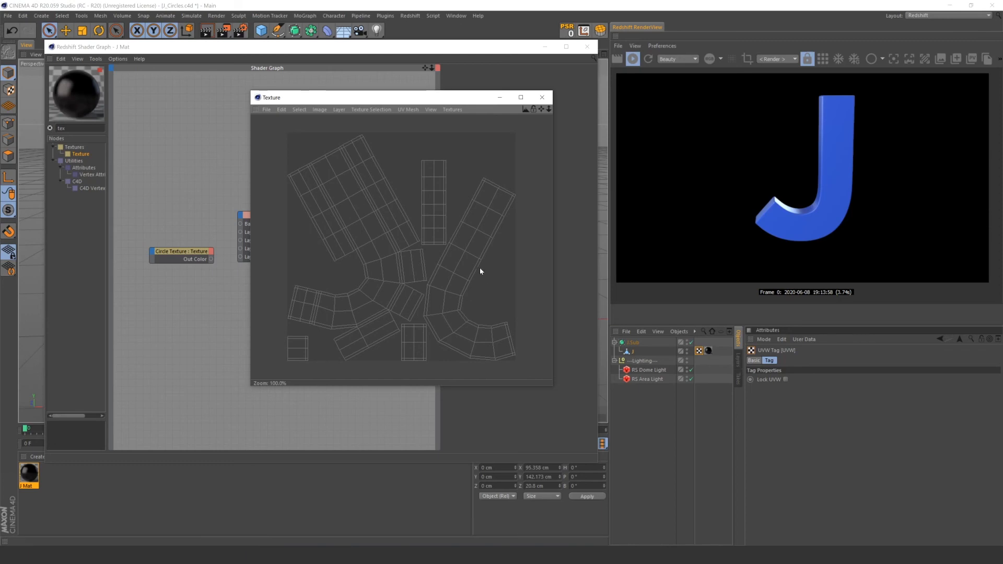
pyautogui.click(540, 98)
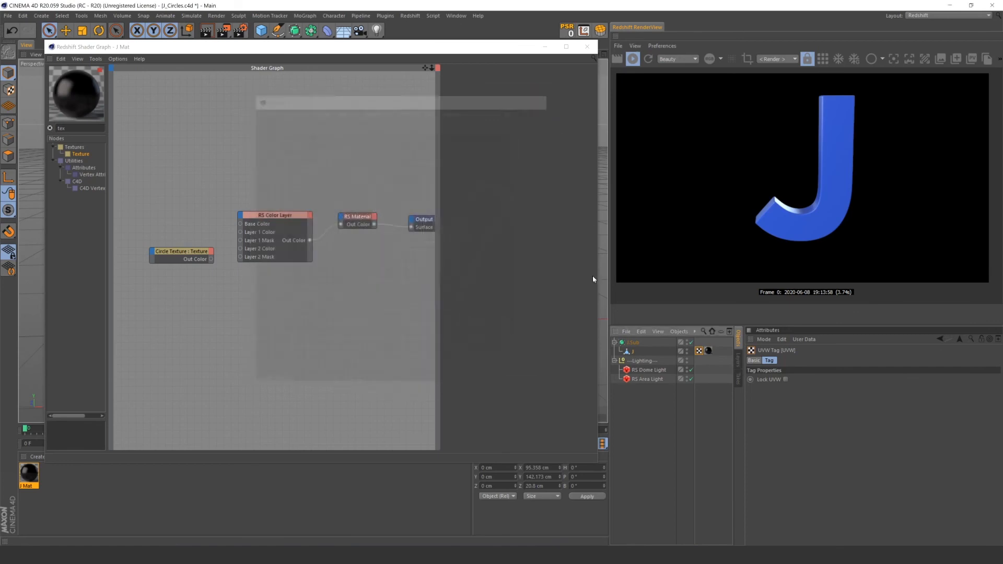
# Space the Circle Texture node away from the Color Layer and connect its Out Color to Layer 1 Mask
pyautogui.click(189, 254)
pyautogui.moveTo(189, 255); pyautogui.dragTo(184, 256)
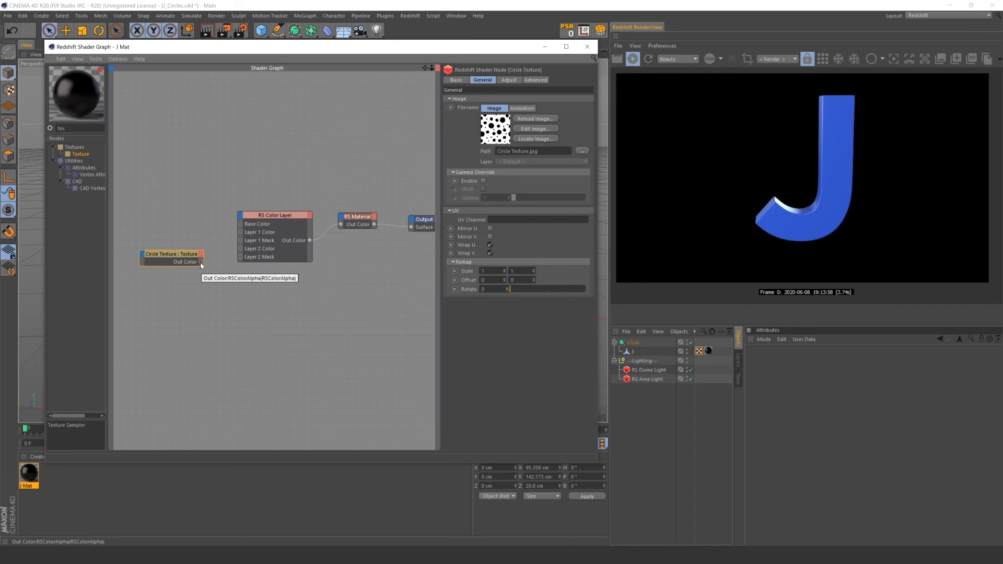
pyautogui.moveTo(237, 242); pyautogui.dragTo(241, 239)
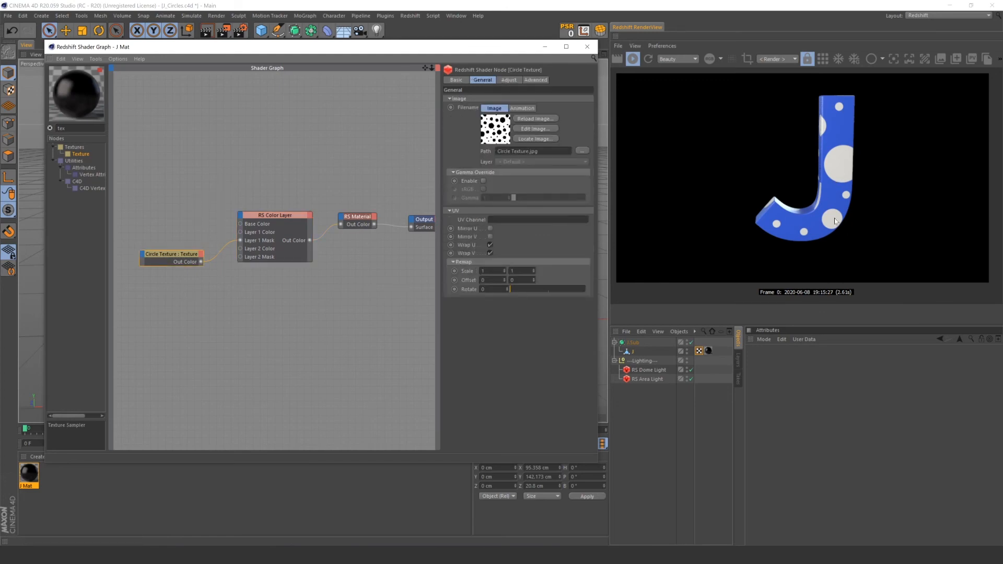
# Try a yellow base color with 65° hue and 57% saturation on the Color Layer, and restore the light grey
pyautogui.click(265, 218)
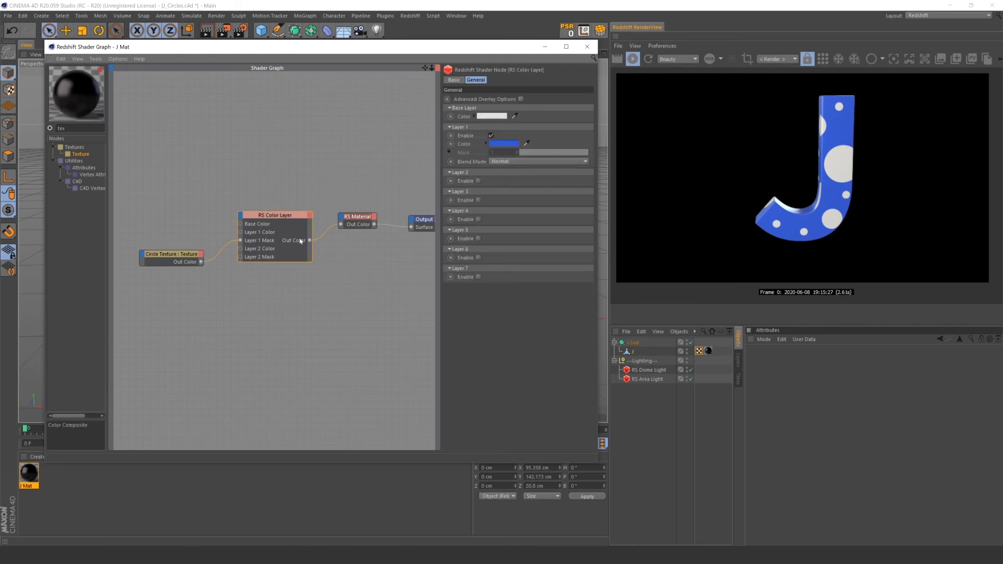
pyautogui.click(491, 116)
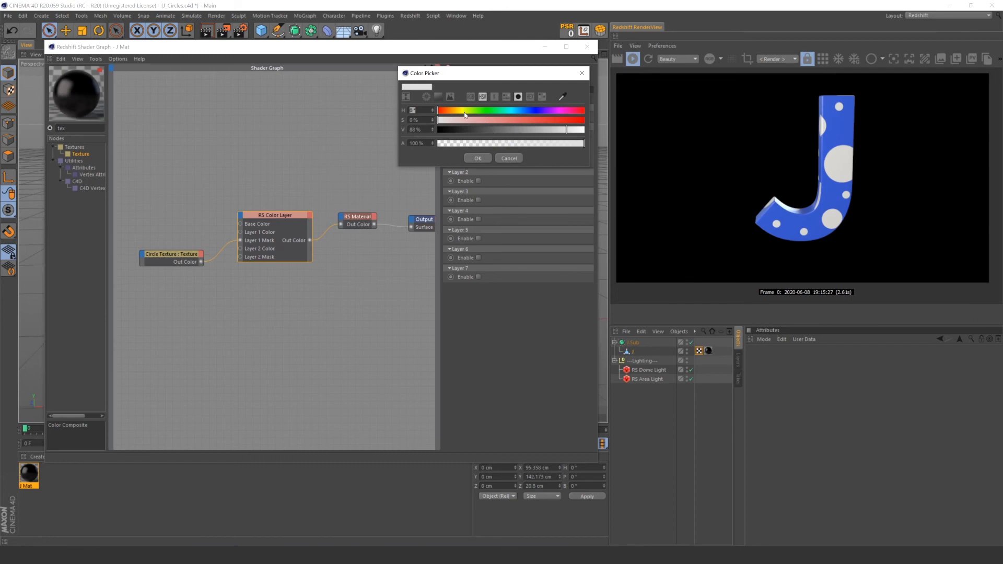
pyautogui.click(464, 112)
pyautogui.click(515, 120)
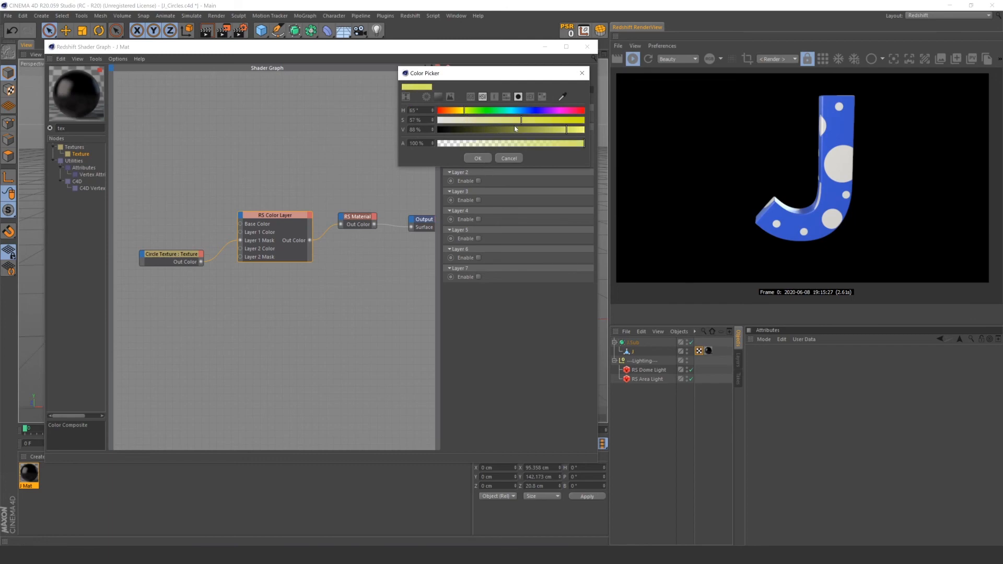
pyautogui.click(477, 158)
pyautogui.click(493, 143)
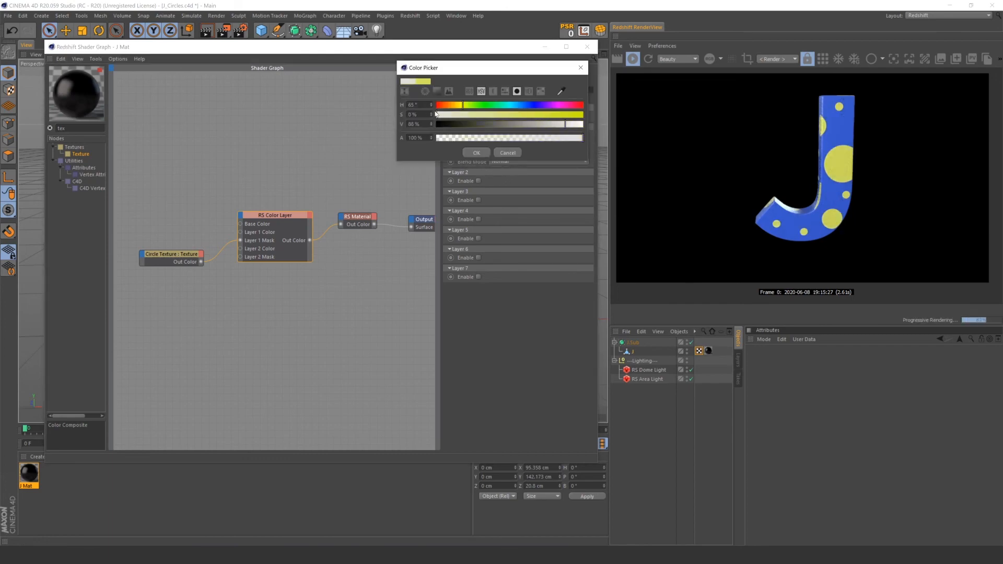
pyautogui.click(475, 152)
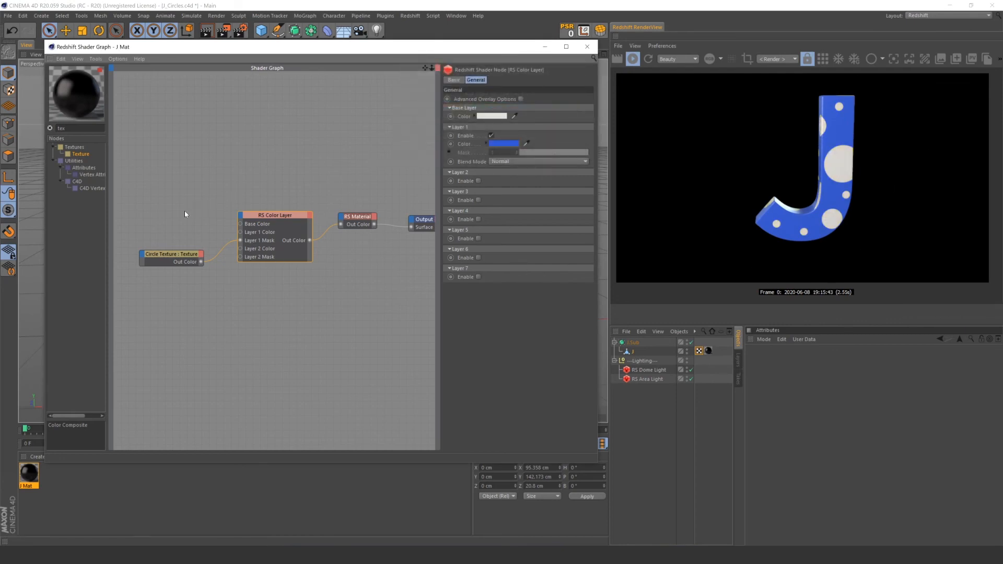
# Try a remap scale of 5 by 5 on the Circle Texture node, and settle on 1.5 by 1.5
pyautogui.moveTo(184, 213); pyautogui.dragTo(155, 265)
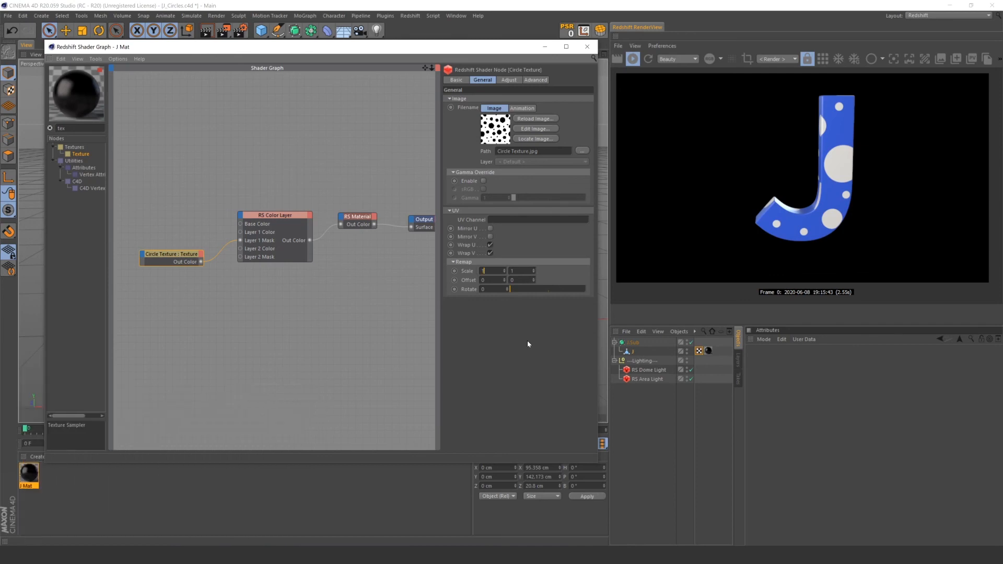
pyautogui.write('5')
pyautogui.press('Tab')
pyautogui.write('5')
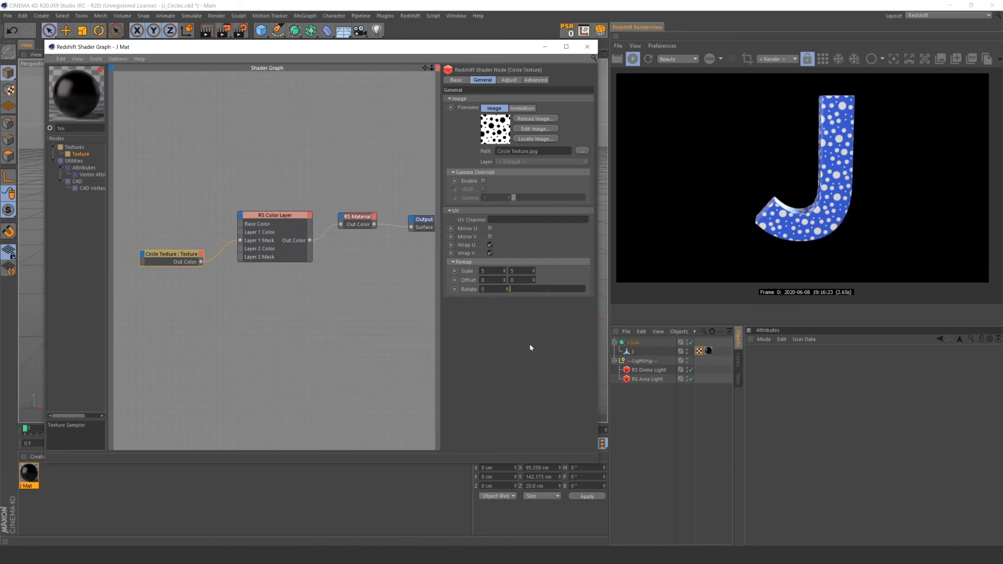
pyautogui.write('5.5')
pyautogui.press('Tab')
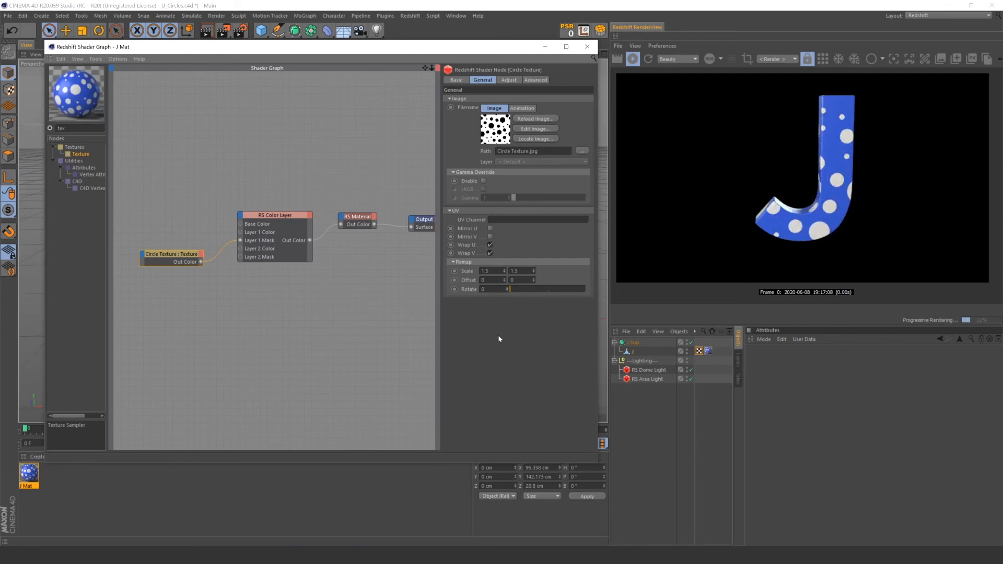
# Set the Circle Texture node's remap scale to 5 by 5
pyautogui.moveTo(490, 271); pyautogui.dragTo(463, 276)
pyautogui.write('5')
pyautogui.press('Tab')
pyautogui.write('5')
pyautogui.press('Return')
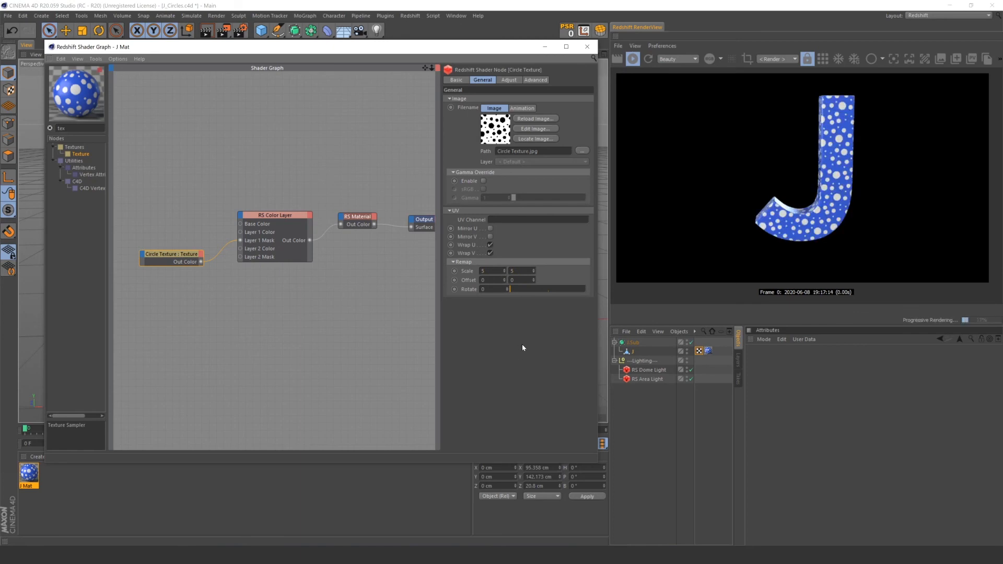
# Move the Circle Texture node up in the graph and rename it CTEX1
pyautogui.moveTo(181, 255); pyautogui.dragTo(176, 210)
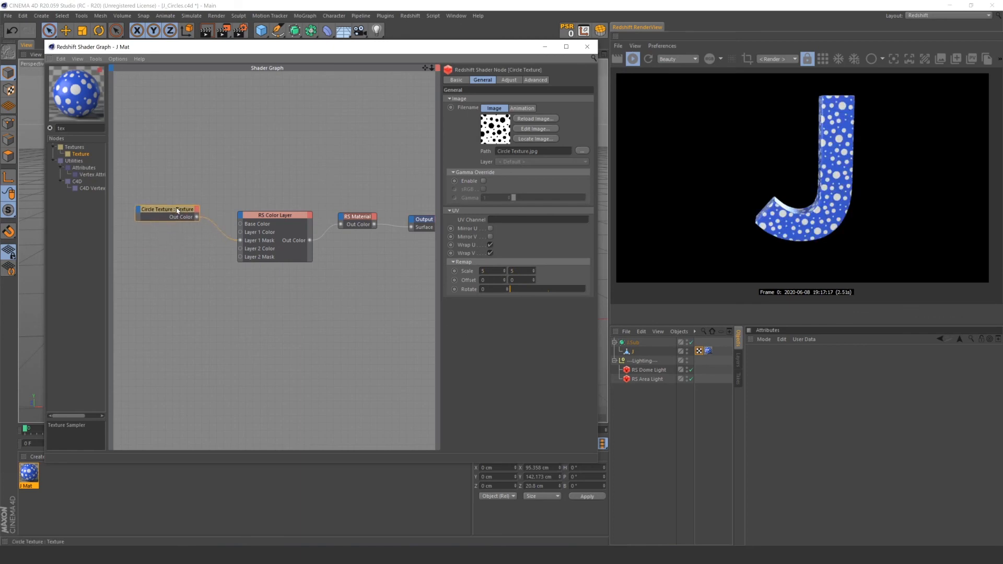
pyautogui.click(272, 225)
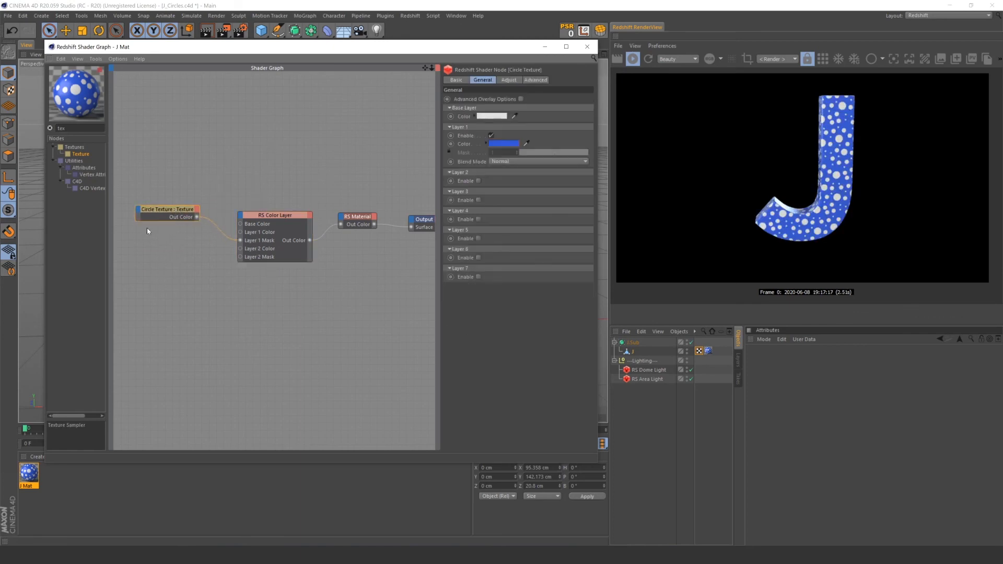
pyautogui.click(157, 210)
pyautogui.click(456, 80)
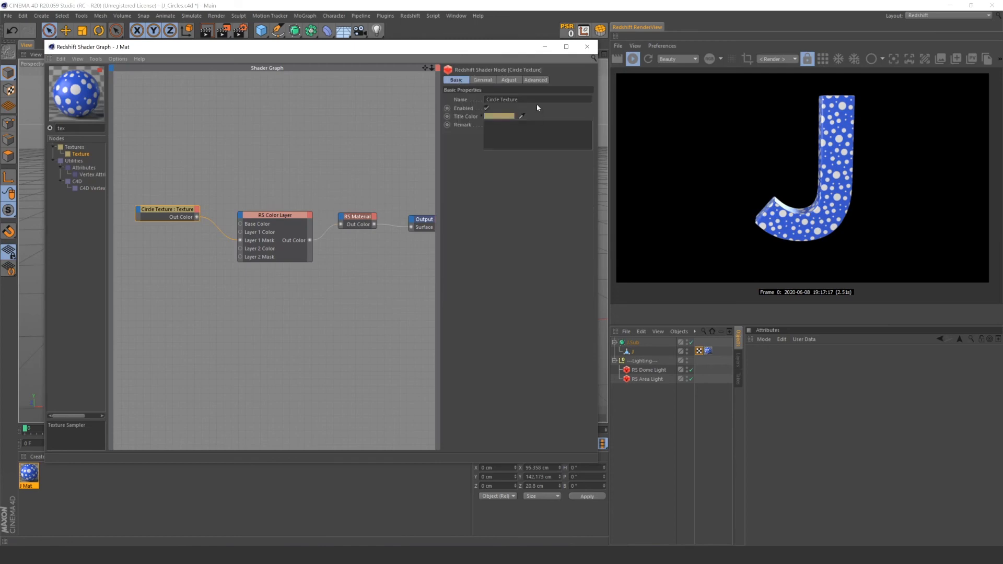
pyautogui.click(501, 99)
pyautogui.write('CiEX1')
pyautogui.press('Return')
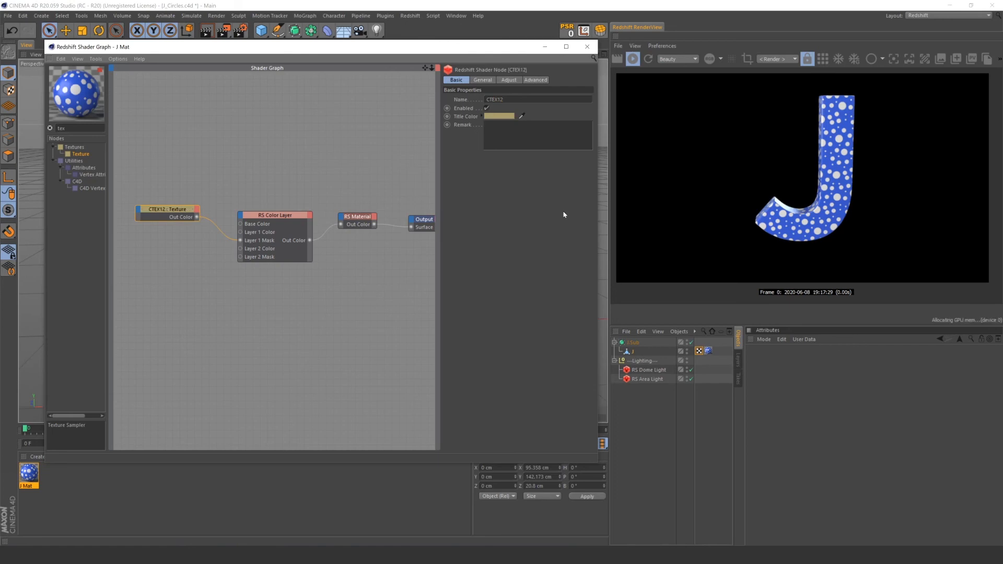
# Duplicate the CTEX1 texture node below the original and name the copy CTEX2
pyautogui.keyDown('ctrl'); pyautogui.moveTo(173, 211); pyautogui.dragTo(167, 270); pyautogui.keyUp('ctrl')
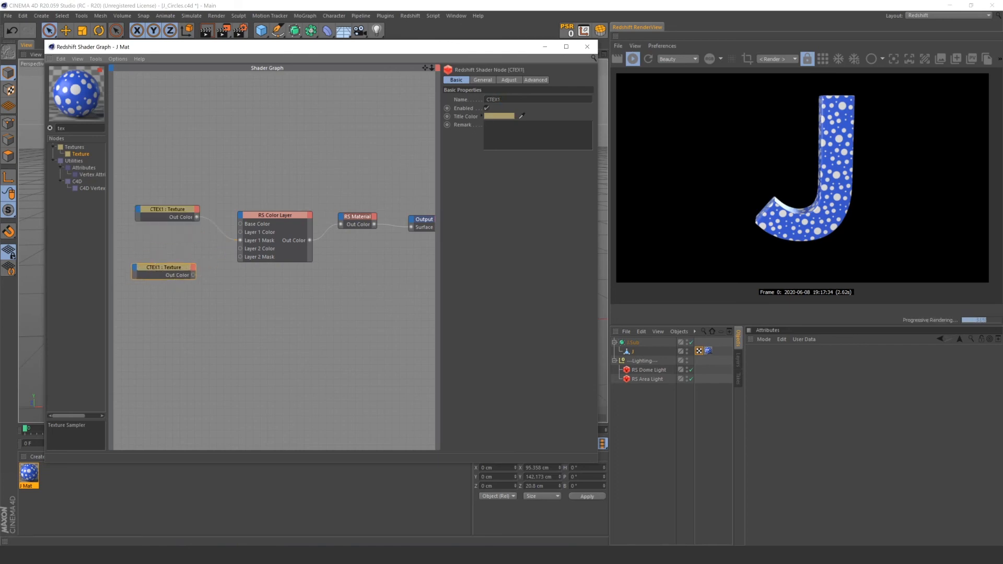
pyautogui.write('2')
pyautogui.press('Return')
# Enable Layer 2 on the RS Color Layer and connect CTEX2's Out Color to Layer 2 Mask
pyautogui.click(286, 254)
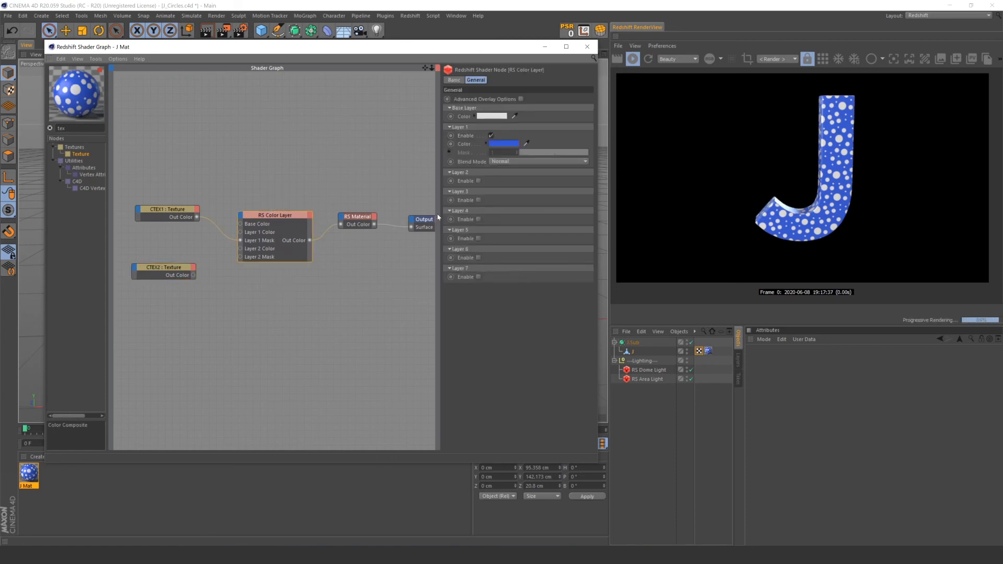
pyautogui.scroll(2, 990, 226)
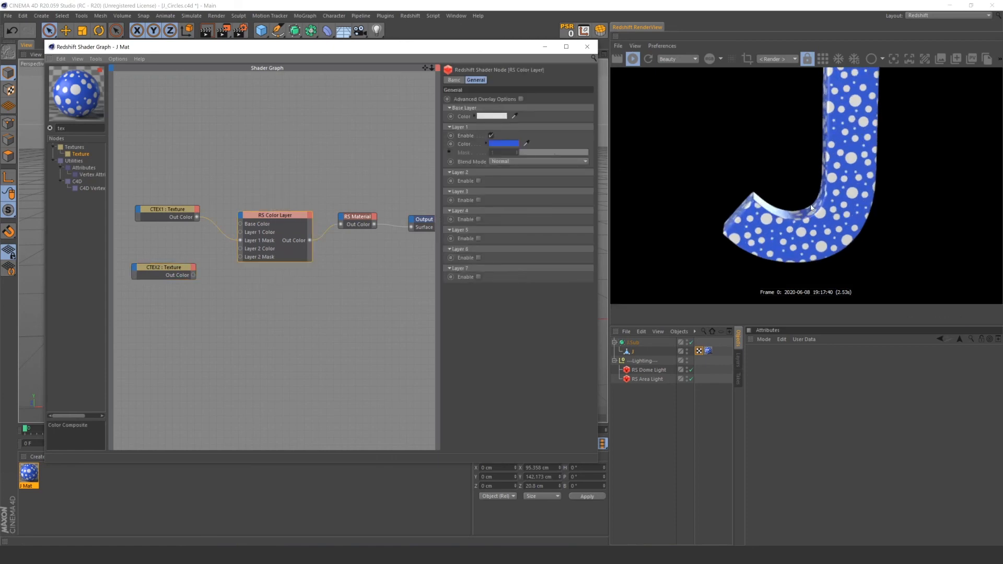
pyautogui.click(477, 181)
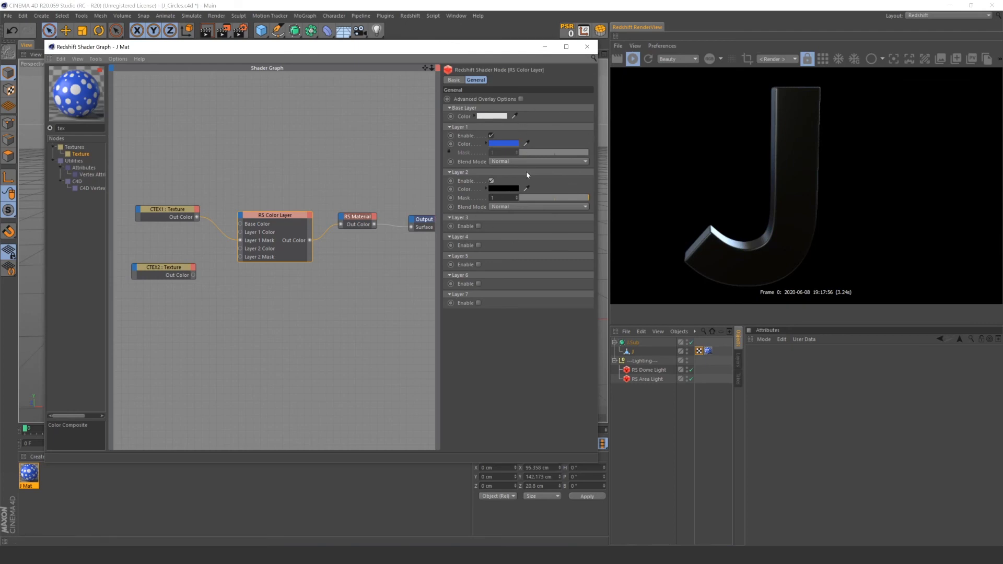
pyautogui.moveTo(193, 275); pyautogui.dragTo(240, 259)
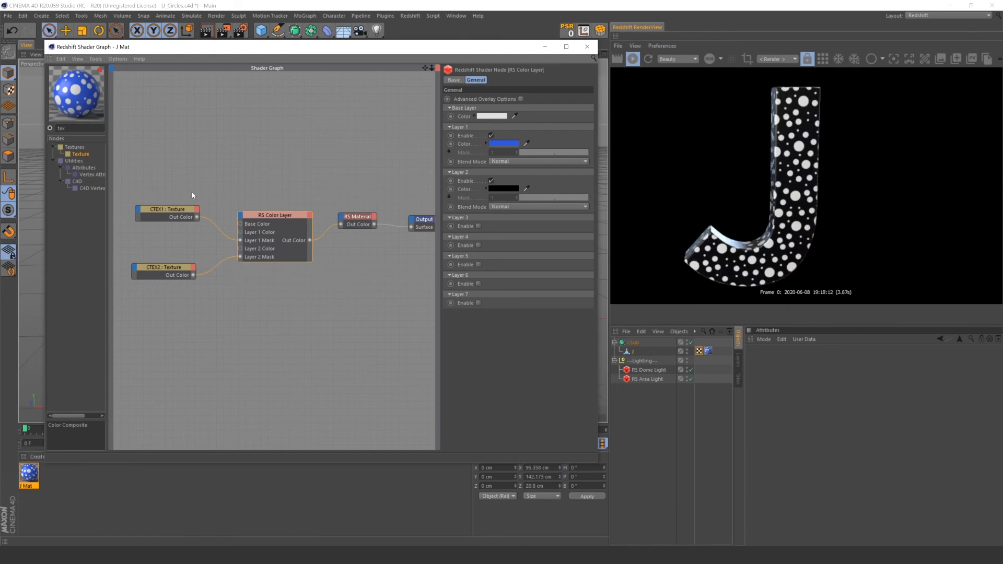
# Change the Color Layer's Layer 2 color to a bright red
pyautogui.click(504, 189)
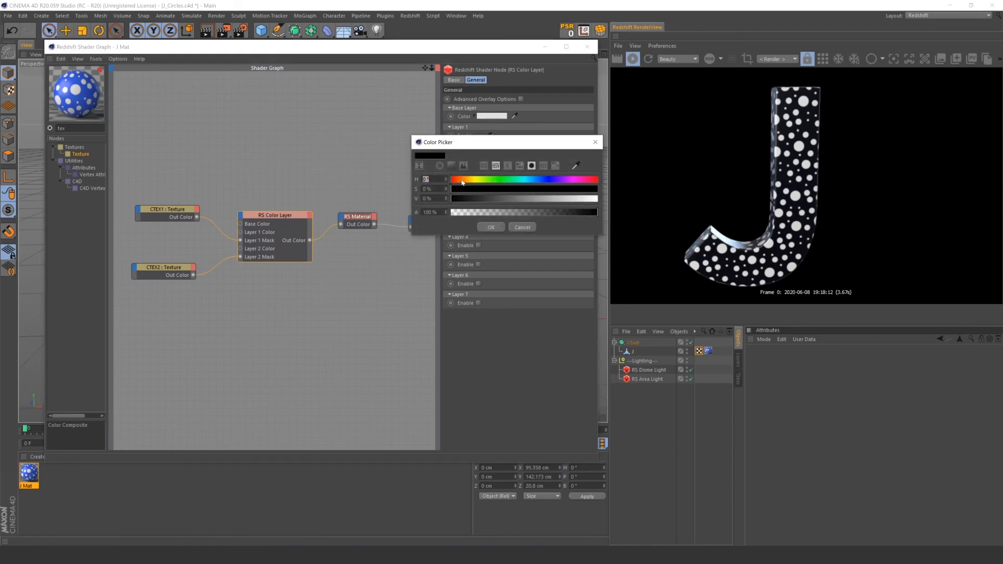
pyautogui.click(595, 179)
pyautogui.click(578, 189)
pyautogui.moveTo(475, 180); pyautogui.dragTo(447, 179)
pyautogui.moveTo(550, 198); pyautogui.dragTo(596, 201)
pyautogui.click(491, 227)
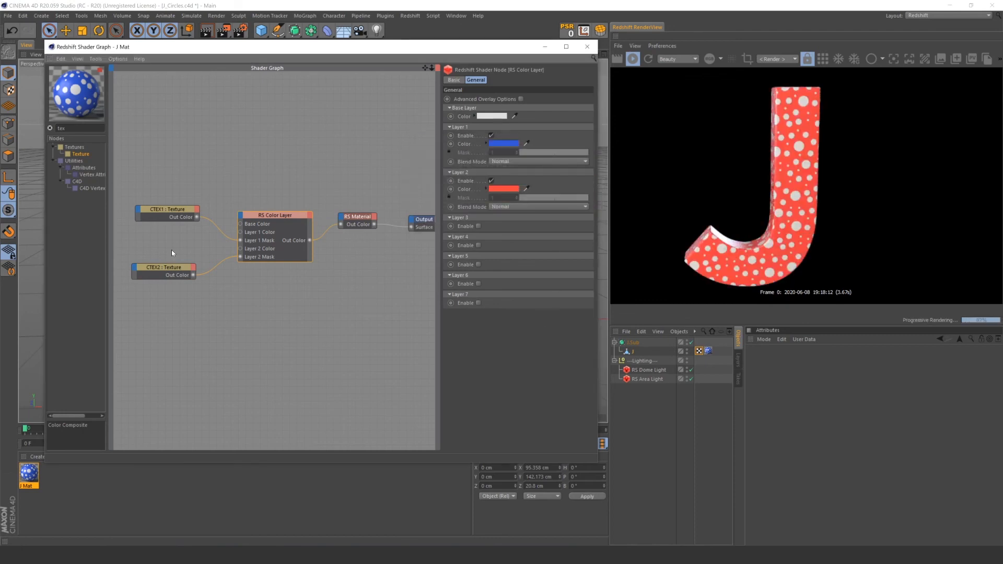
# Shift the CTEX2 texture slightly by setting its first remap offset to 0.006
pyautogui.click(167, 268)
pyautogui.click(482, 80)
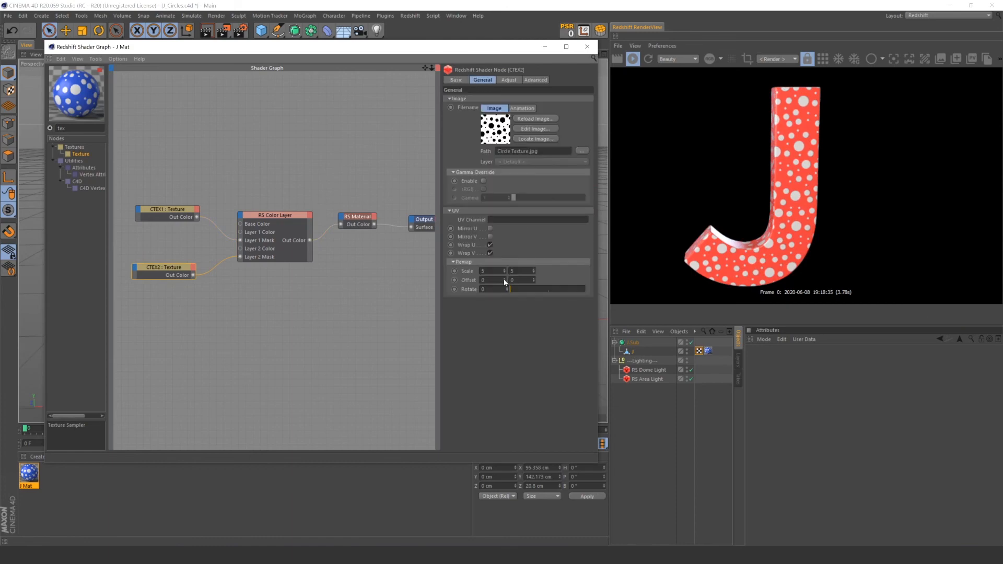
pyautogui.moveTo(504, 282); pyautogui.dragTo(504, 278)
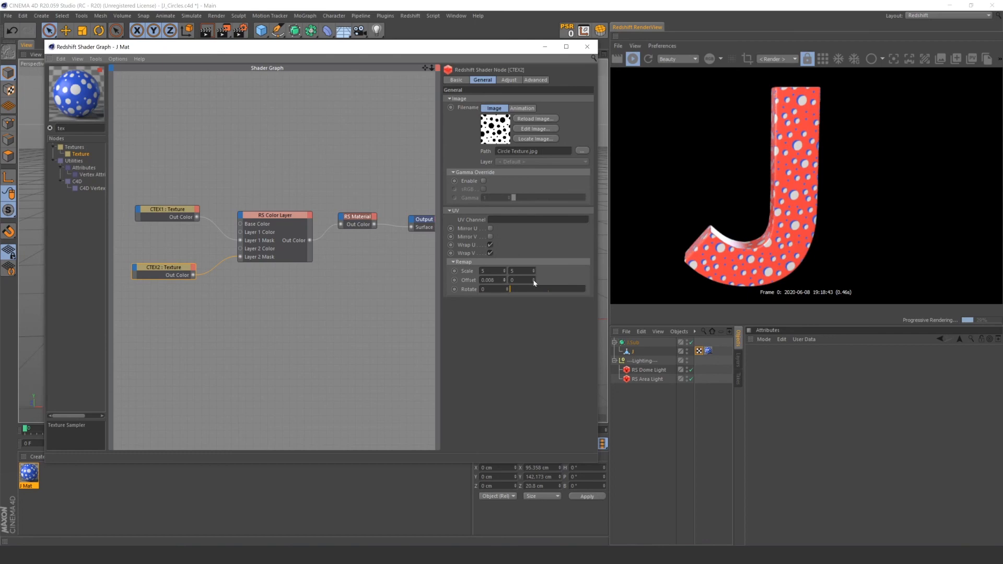
pyautogui.moveTo(534, 280); pyautogui.dragTo(533, 280)
# Try the Multiply blend mode on the Color Layer's Layer 2, and restore Normal
pyautogui.click(291, 230)
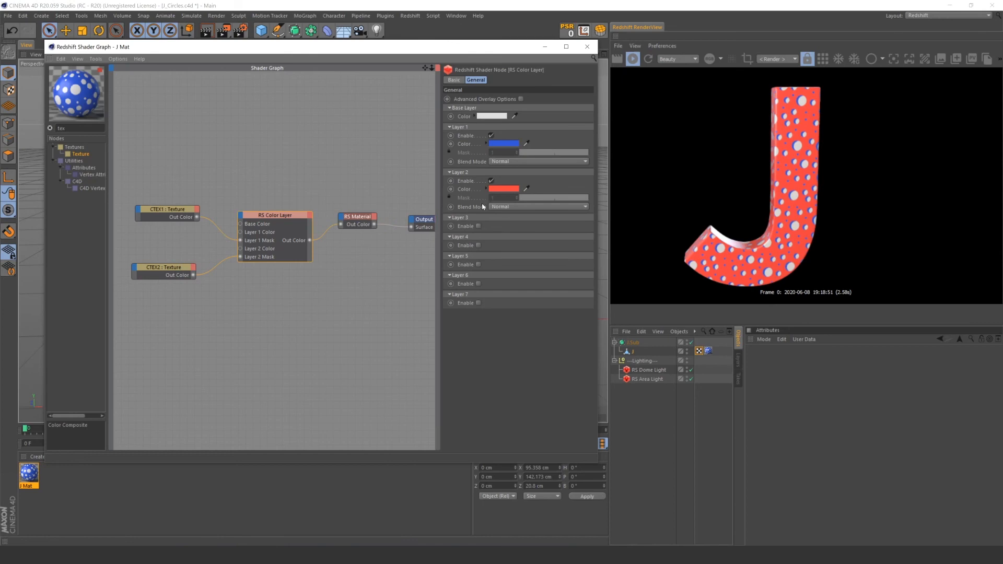
pyautogui.click(499, 207)
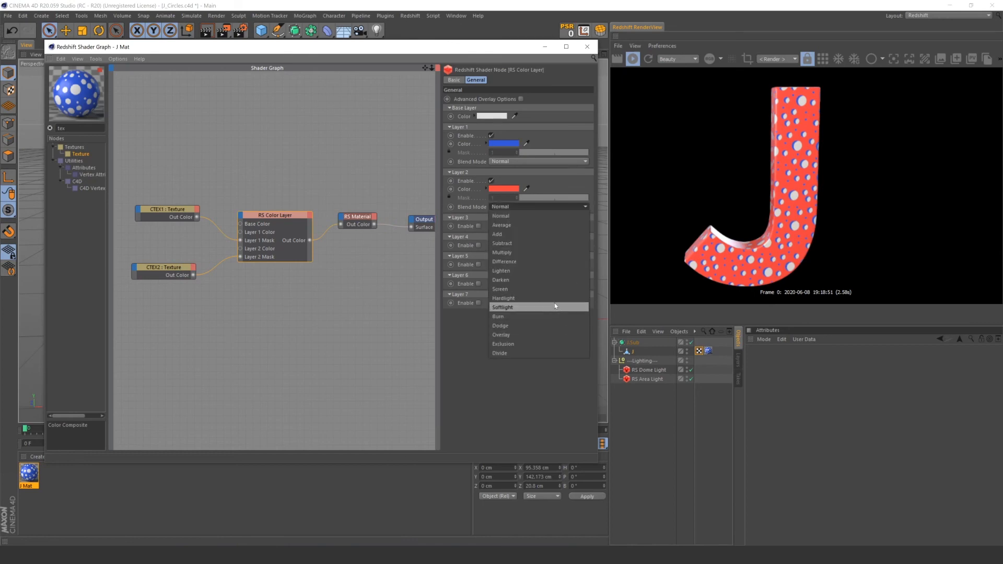
pyautogui.click(553, 252)
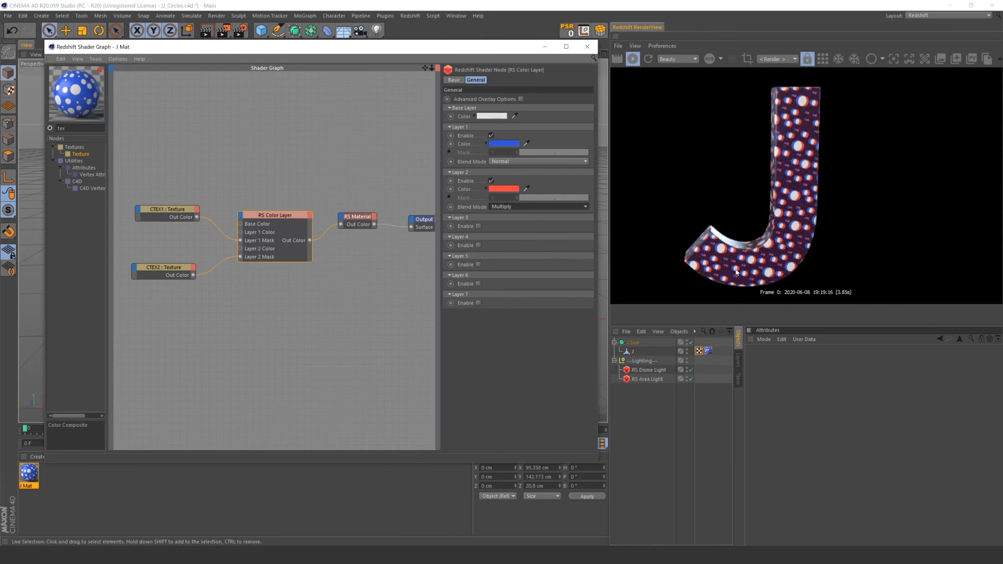
pyautogui.scroll(2, 806, 238)
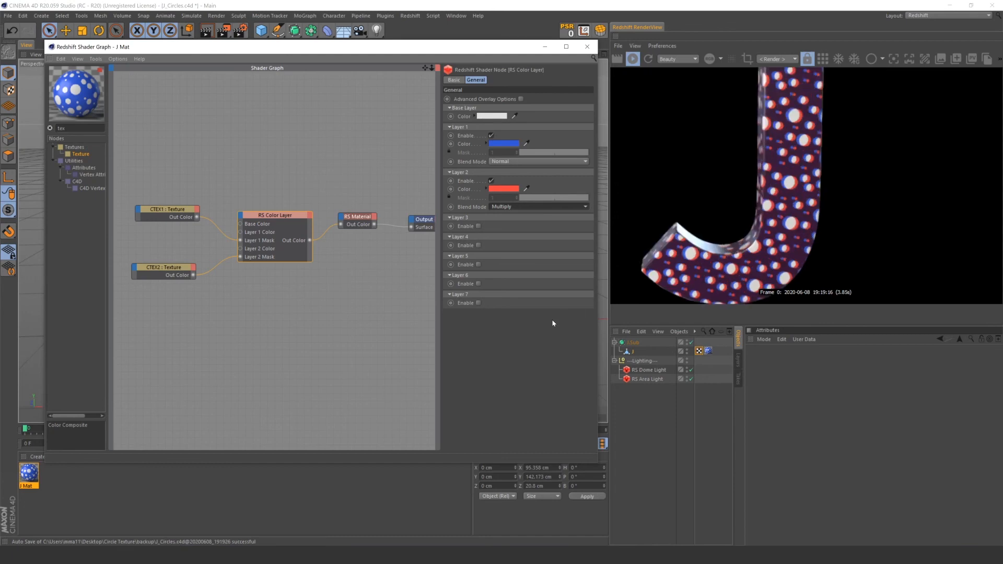
pyautogui.click(518, 208)
pyautogui.click(517, 215)
# Spread out the graph by moving the Color Layer, Material and Output nodes away from the textures and CTEX1 further up
pyautogui.moveTo(269, 177); pyautogui.dragTo(427, 306)
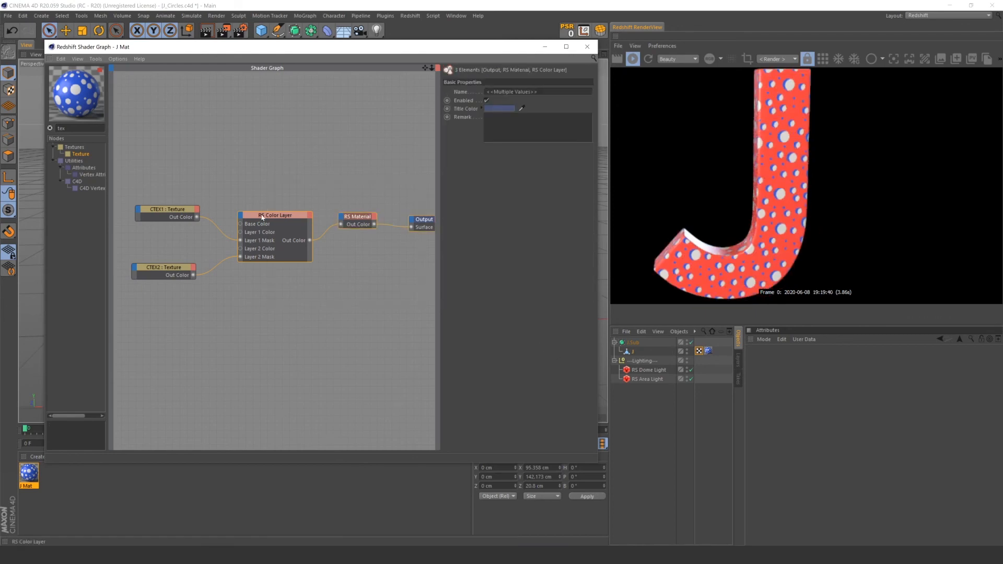
pyautogui.moveTo(262, 215); pyautogui.dragTo(295, 214)
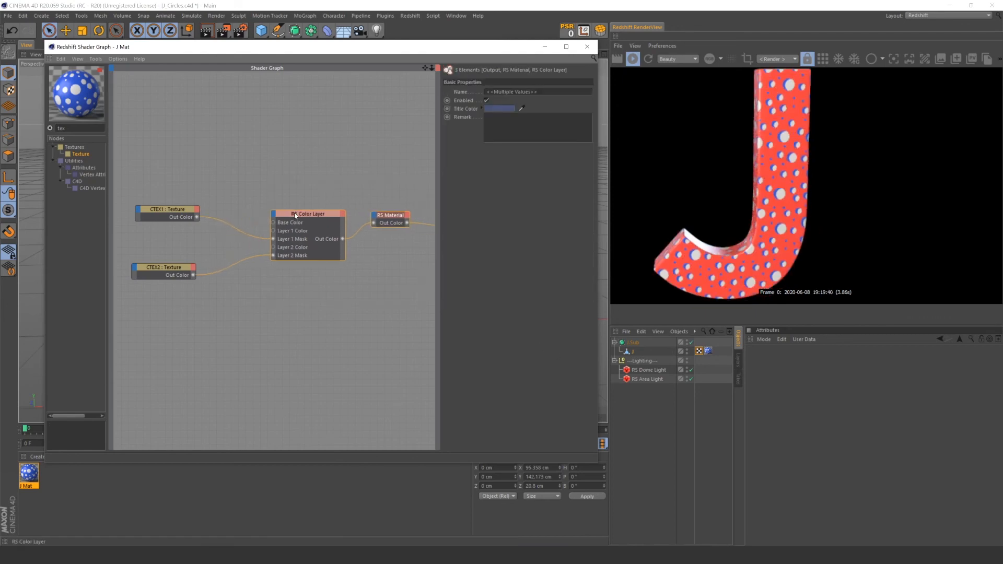
pyautogui.click(246, 188)
pyautogui.moveTo(167, 209); pyautogui.dragTo(152, 188)
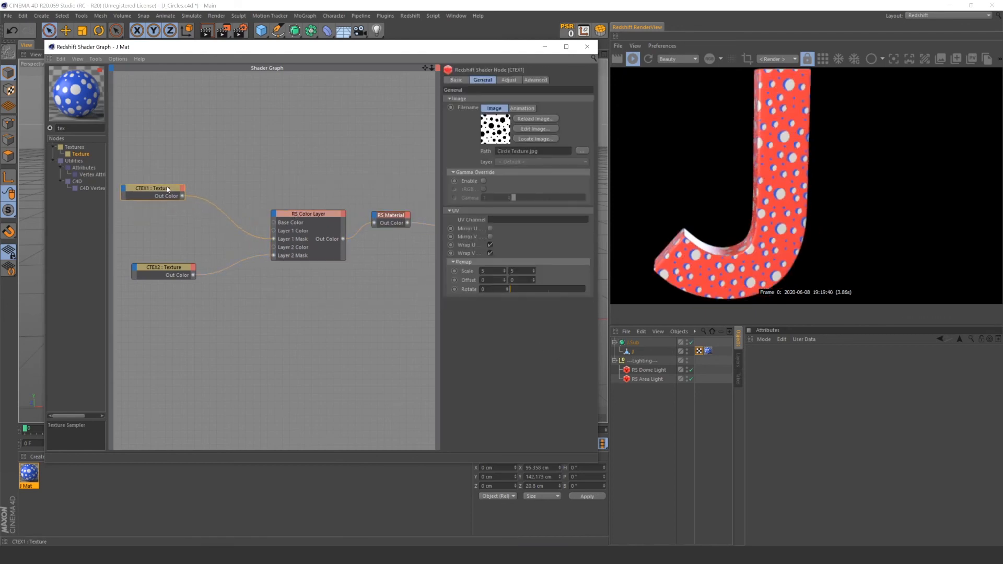
pyautogui.click(203, 171)
# Disable Layer 2 on the RS Color Layer
pyautogui.click(285, 250)
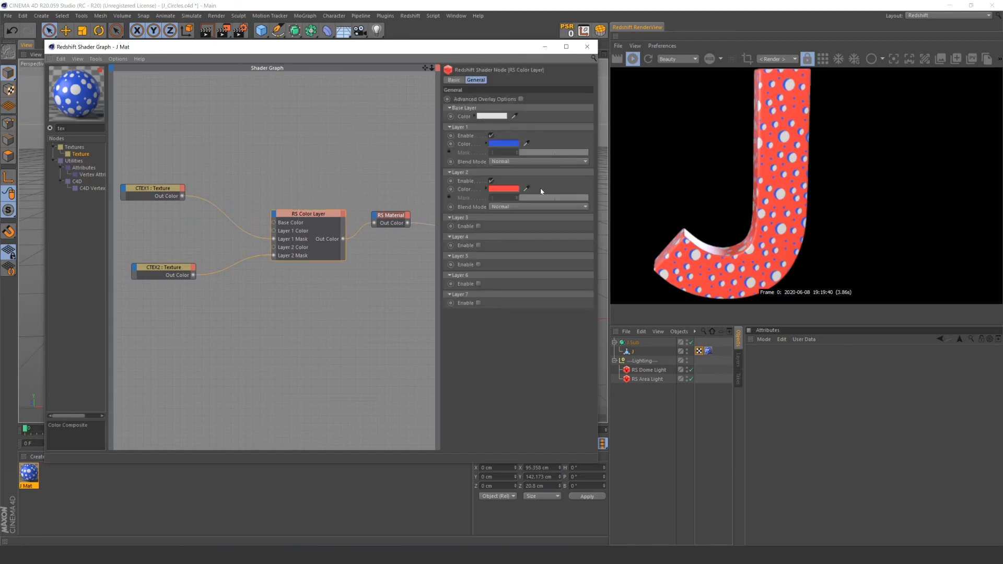
pyautogui.click(491, 181)
pyautogui.click(383, 347)
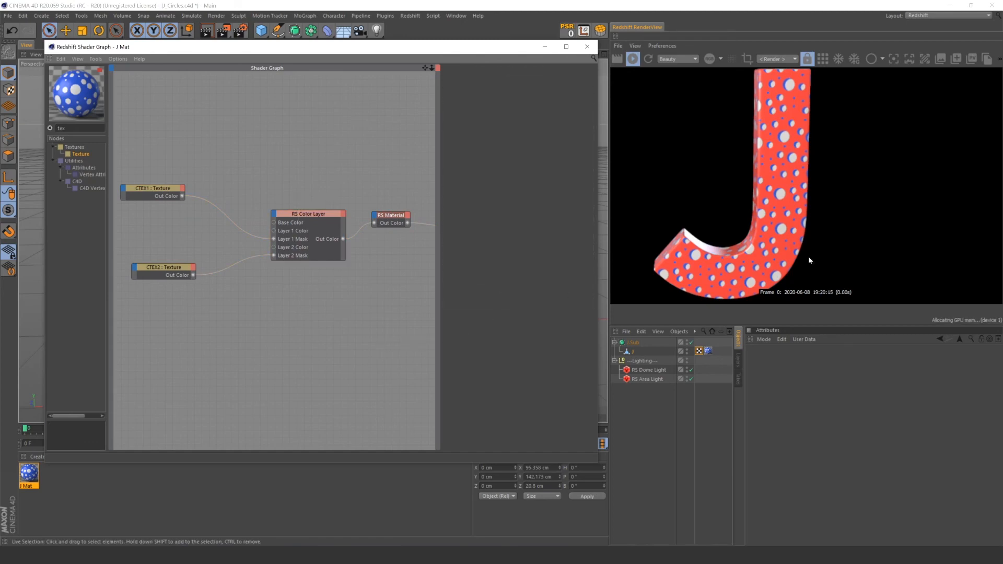
# Add an RS TriPlanar node, feed CTEX1 into its Image X, and connect its Out Color to Layer 1 Mask
pyautogui.press('BackSpace')
pyautogui.press('BackSpace')
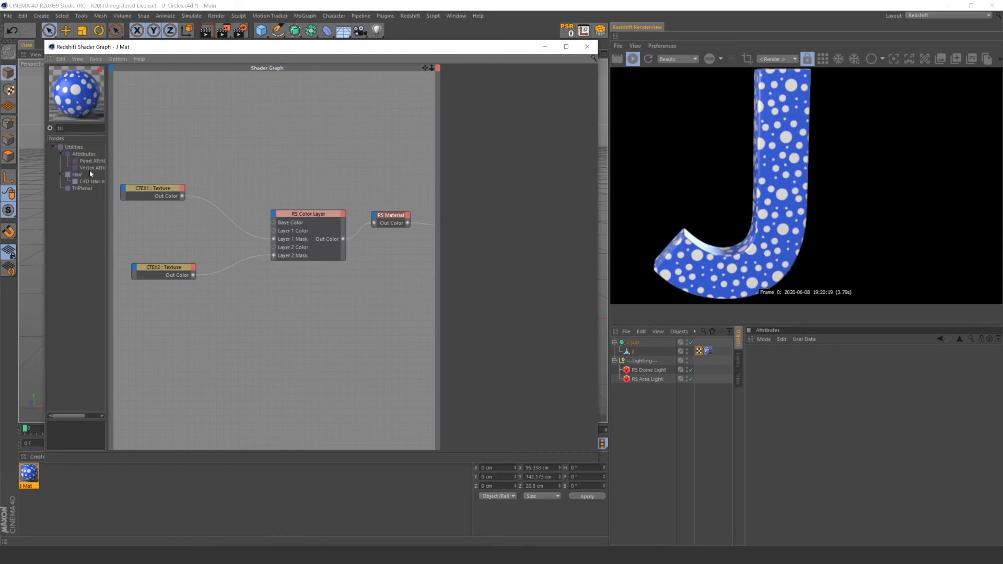
pyautogui.moveTo(86, 189); pyautogui.dragTo(222, 198)
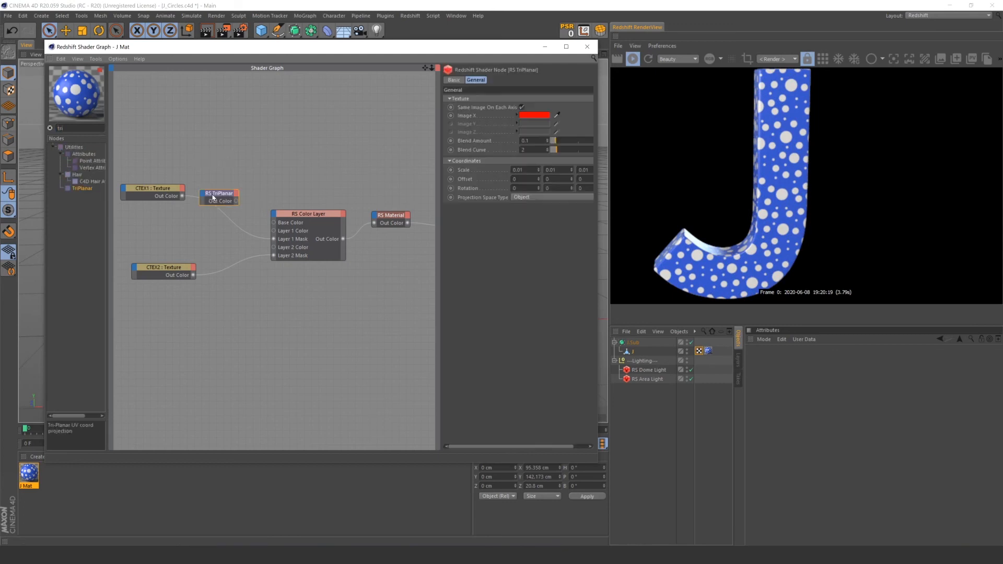
pyautogui.click(202, 198)
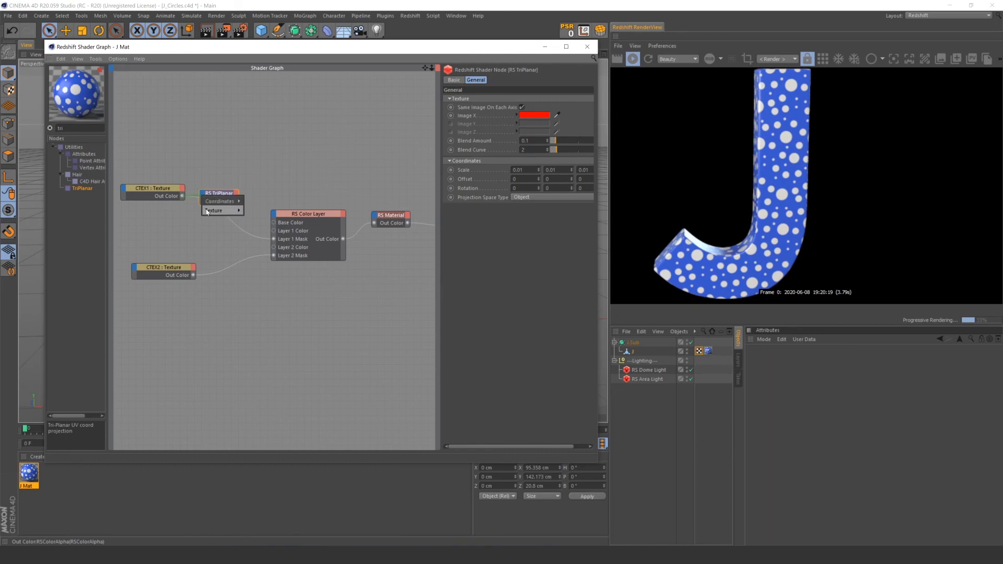
pyautogui.click(237, 204)
pyautogui.moveTo(236, 201); pyautogui.dragTo(269, 236)
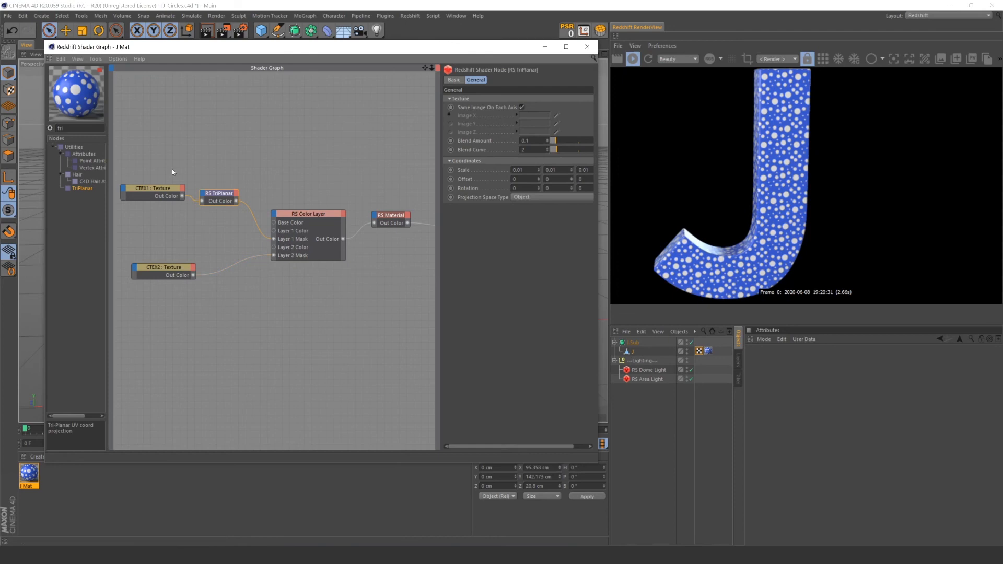
# Uncover the viewport and orbit around the letter J to examine the triplanar dots on its side and top faces
pyautogui.moveTo(253, 47); pyautogui.dragTo(264, 223)
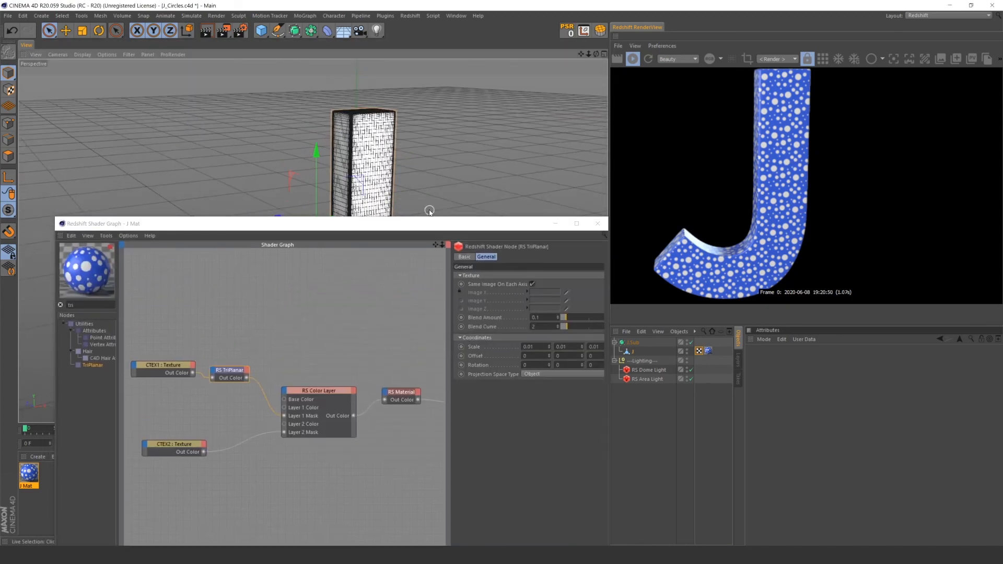
pyautogui.moveTo(393, 184)
pyautogui.keyDown('alt'); pyautogui.mouseDown()
pyautogui.moveTo(460, 191)
pyautogui.moveTo(392, 230)
pyautogui.moveTo(210, 148)
pyautogui.moveTo(351, 135)
pyautogui.moveTo(449, 111)
pyautogui.moveTo(555, 184)
pyautogui.moveTo(587, 188)
pyautogui.moveTo(452, 175)
pyautogui.moveTo(422, 192)
pyautogui.moveTo(423, 205)
pyautogui.moveTo(401, 202)
pyautogui.moveTo(436, 184)
pyautogui.moveTo(410, 193)
pyautogui.moveTo(437, 212)
pyautogui.mouseUp(); pyautogui.keyUp('alt')
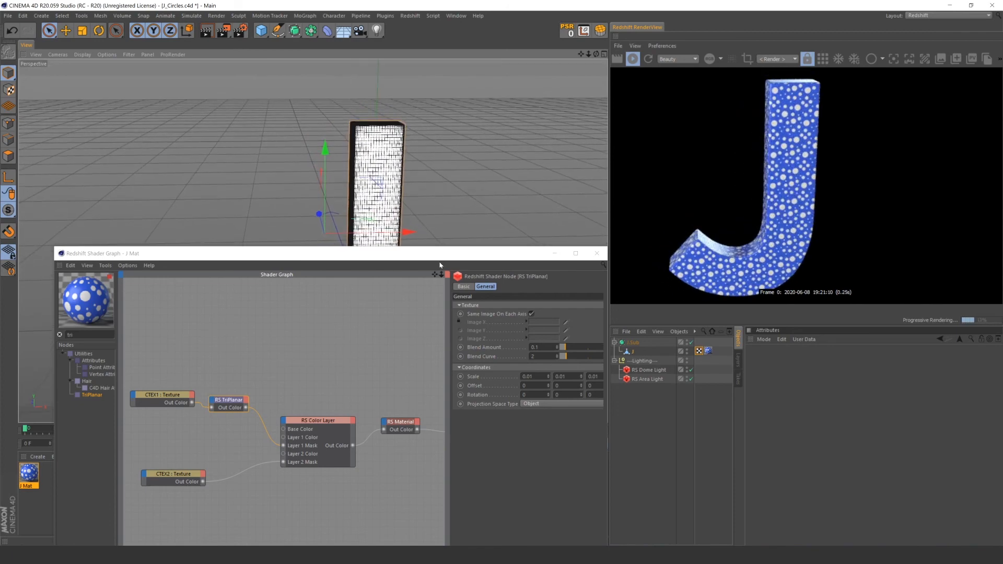
pyautogui.moveTo(441, 249); pyautogui.dragTo(452, 77)
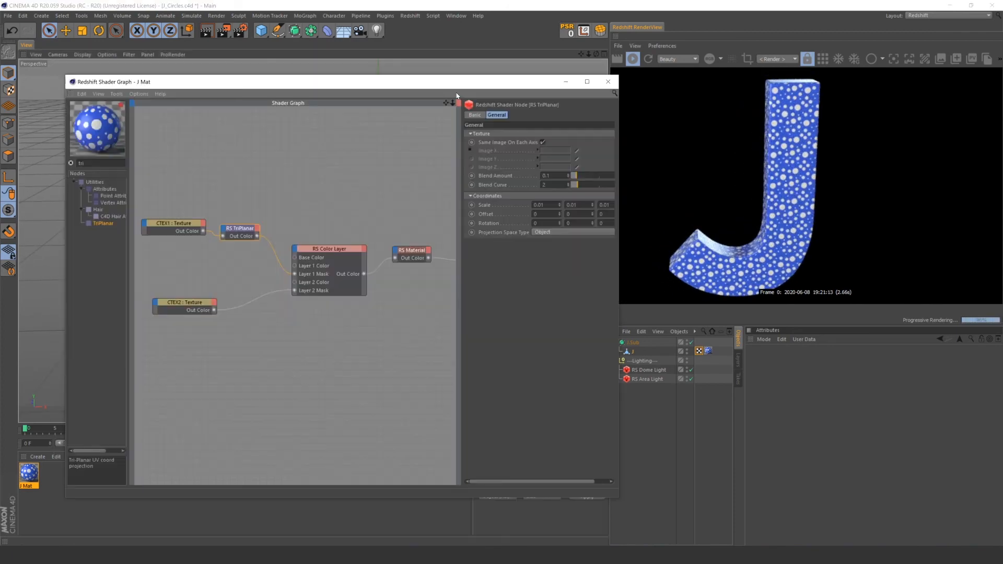
# Unplug the CTEX1 texture from the RS TriPlanar node and plug its Out Color back in
pyautogui.click(166, 231)
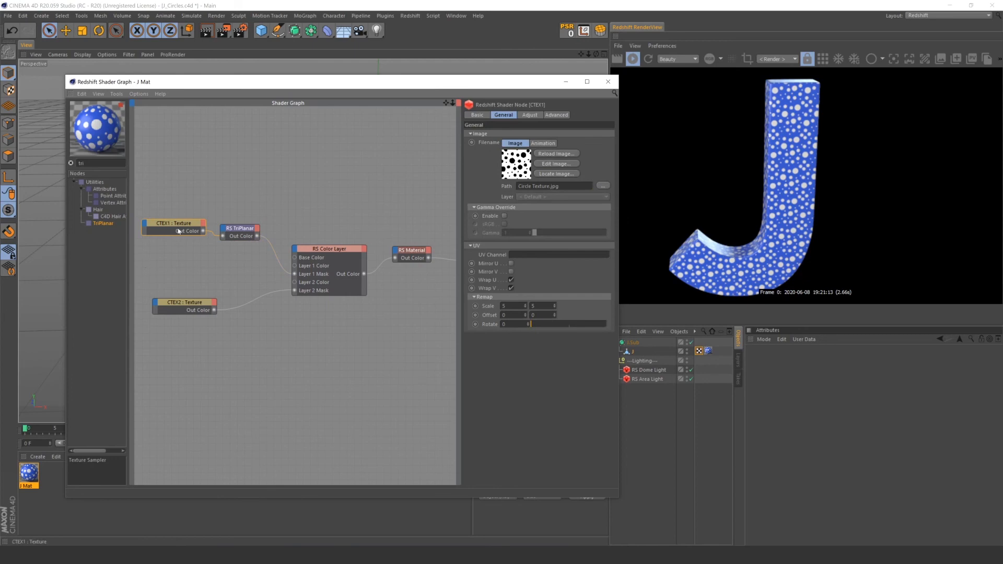
pyautogui.moveTo(218, 238); pyautogui.dragTo(201, 228)
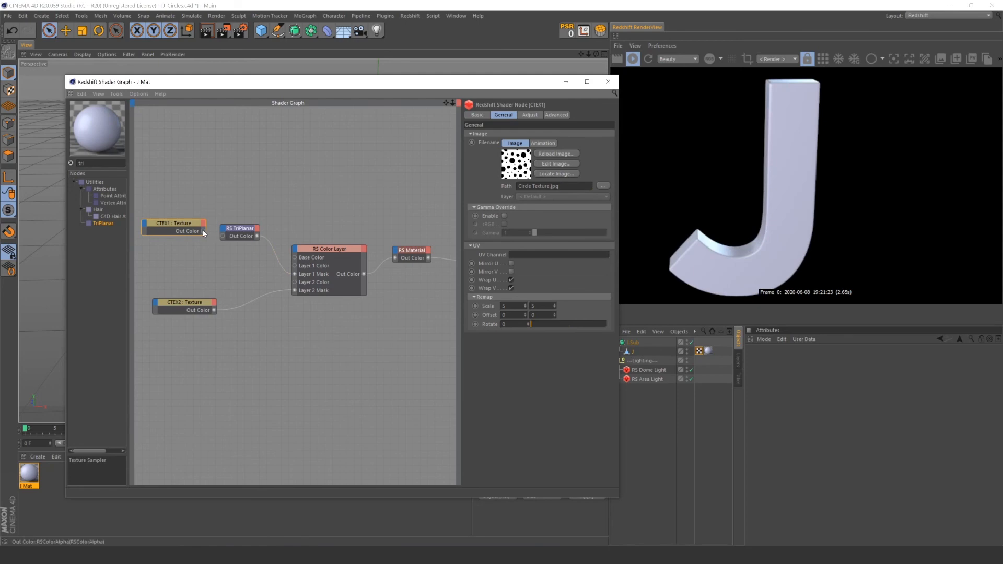
pyautogui.moveTo(216, 231); pyautogui.dragTo(226, 234)
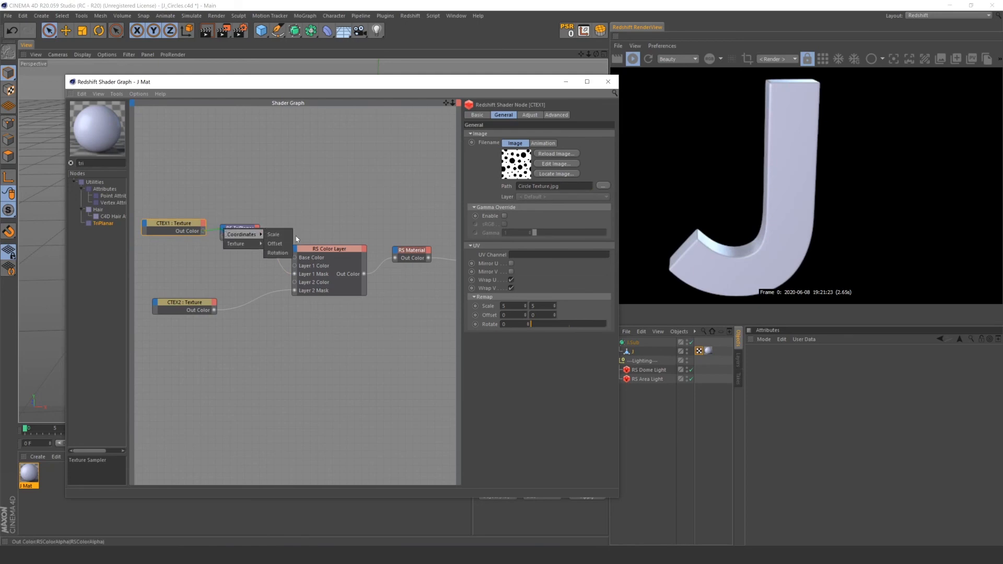
pyautogui.moveTo(242, 245)
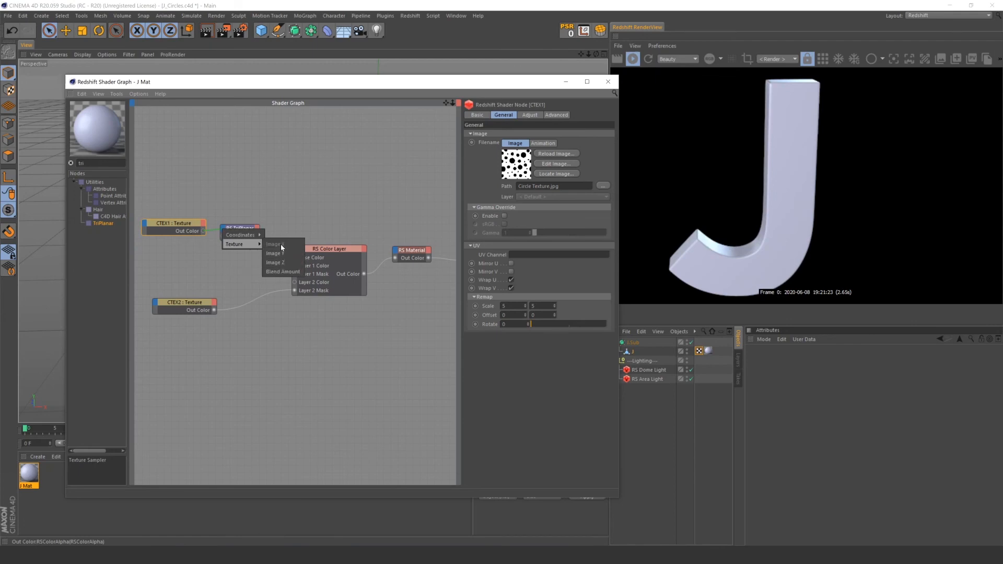
pyautogui.click(201, 231)
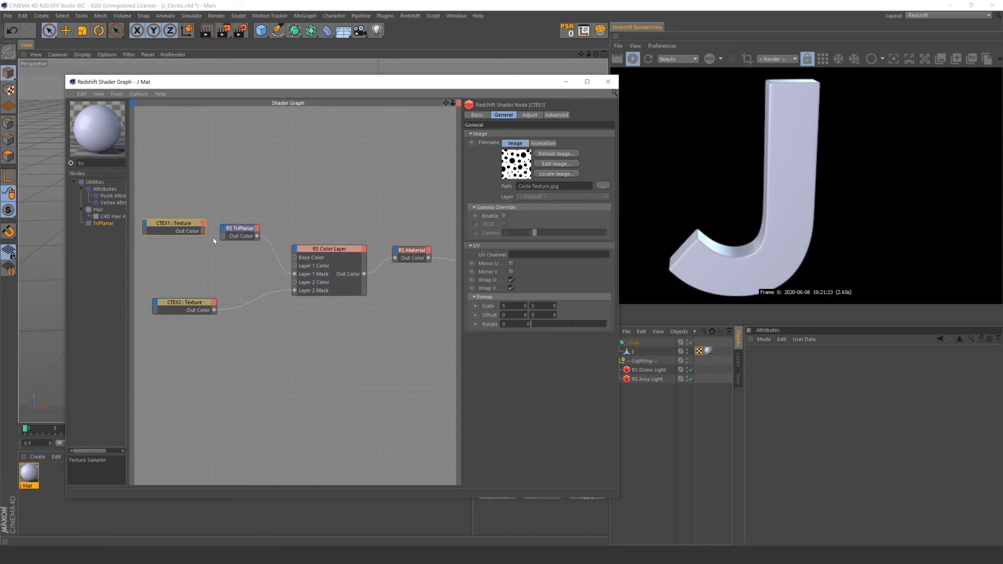
pyautogui.moveTo(220, 238); pyautogui.dragTo(223, 235)
# Delete the RS TriPlanar node and connect CTEX1's Out Color directly to the Color Layer's Layer 1 Mask
pyautogui.click(240, 228)
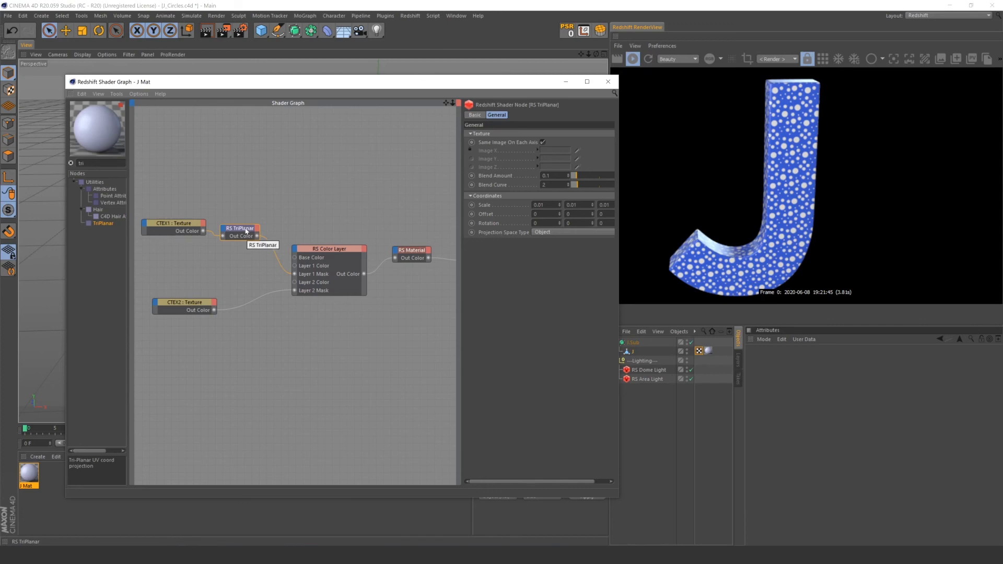
pyautogui.press('Delete')
pyautogui.moveTo(203, 230); pyautogui.dragTo(238, 233)
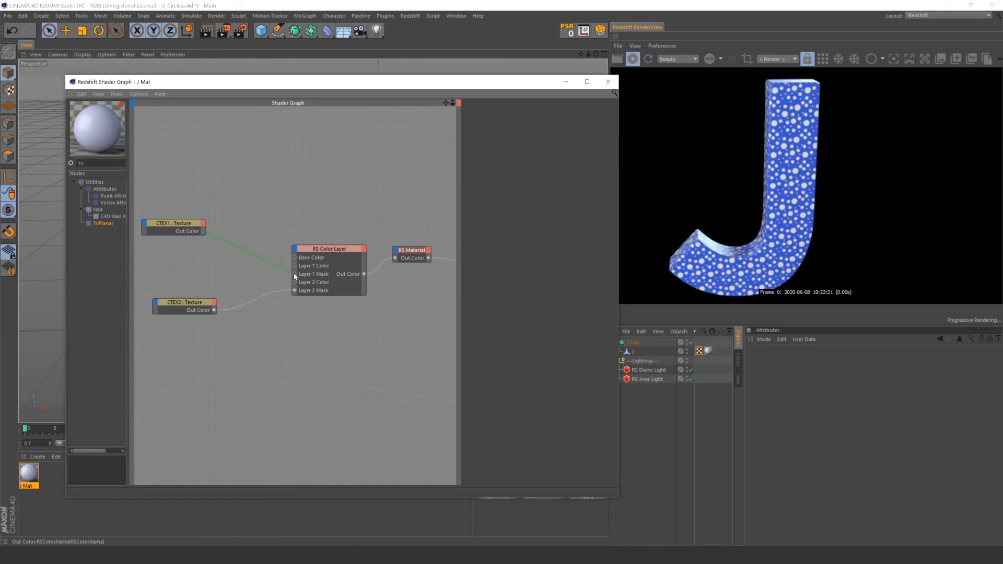
pyautogui.moveTo(295, 275); pyautogui.dragTo(295, 275)
pyautogui.moveTo(174, 224); pyautogui.dragTo(195, 225)
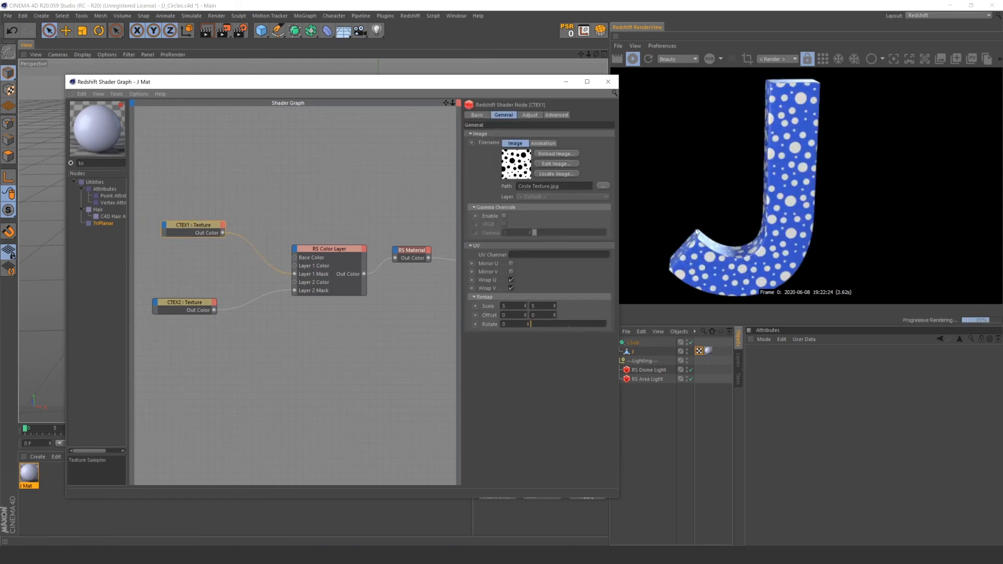
# Enable Layer 2 on the RS Color Layer node and collapse its Layer 1 settings
pyautogui.moveTo(436, 79); pyautogui.dragTo(412, 260)
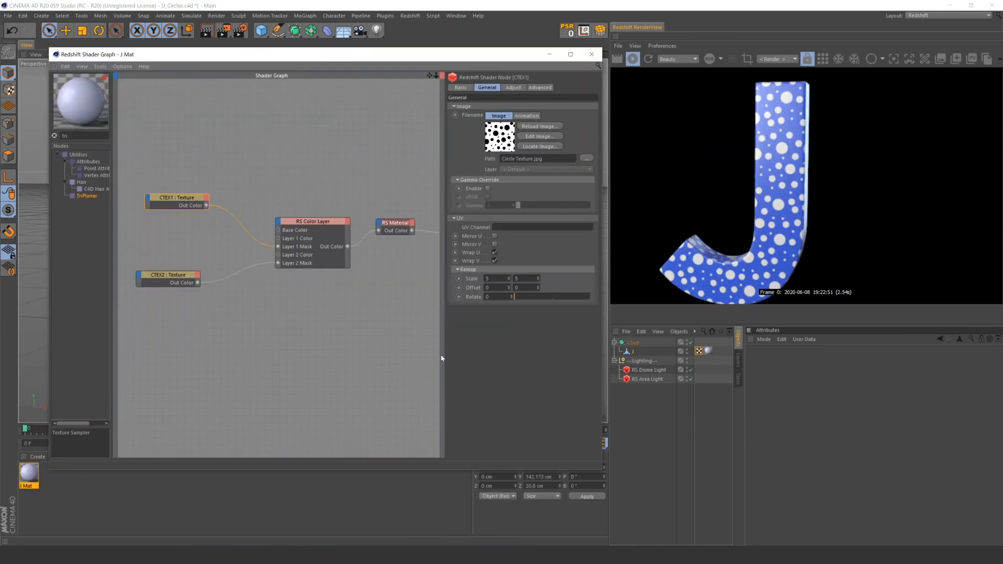
pyautogui.click(313, 221)
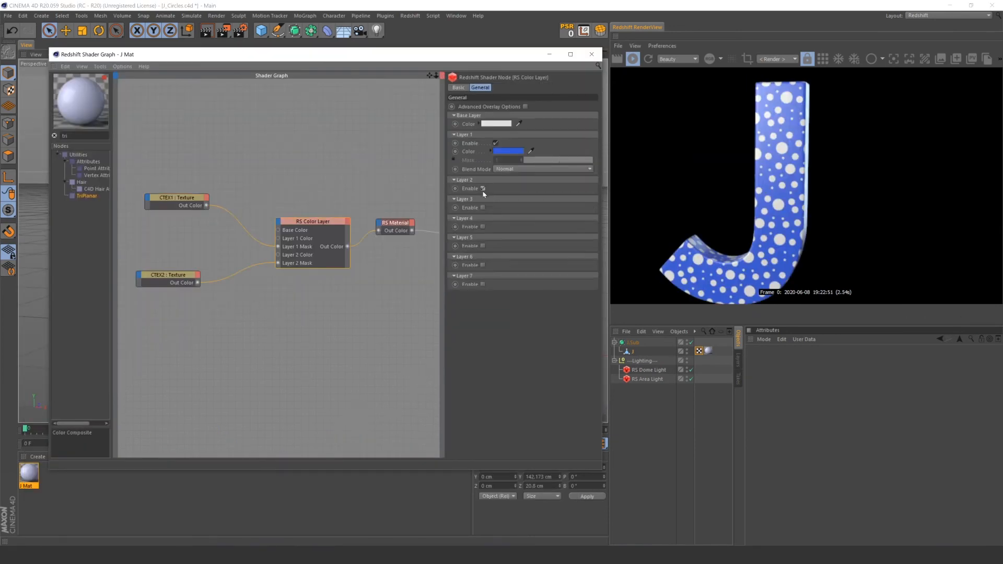
pyautogui.click(495, 188)
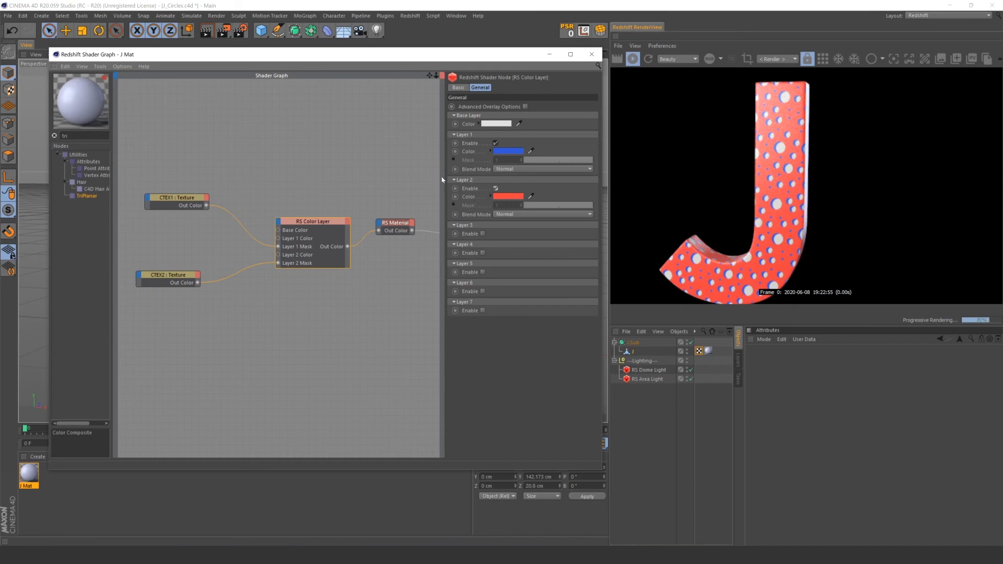
pyautogui.click(454, 135)
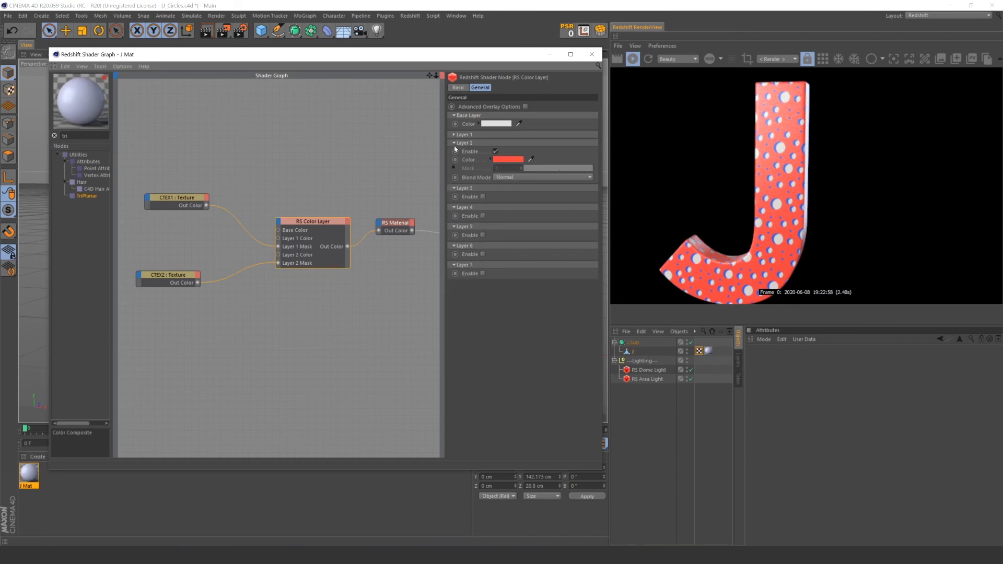
pyautogui.click(336, 369)
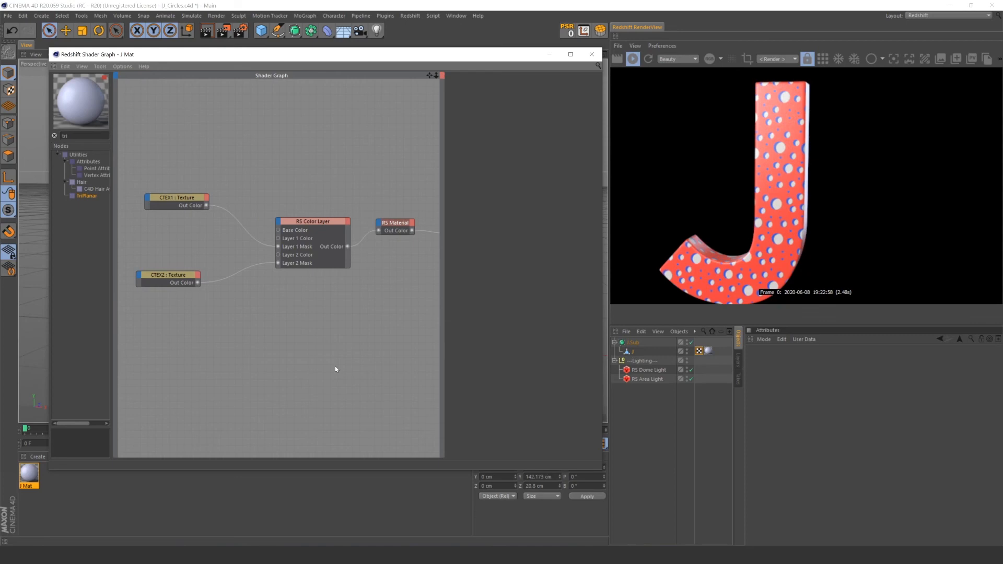
# Duplicate the CTEX2 texture node below the original and set the copy's Remap Offset to 0 and 0
pyautogui.click(175, 277)
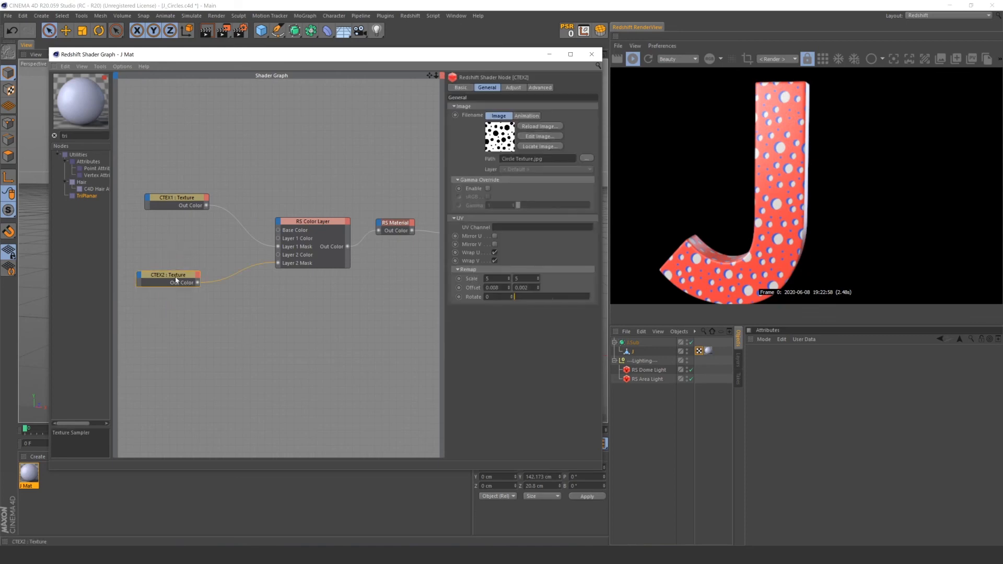
pyautogui.keyDown('ctrl'); pyautogui.moveTo(174, 277); pyautogui.dragTo(174, 322); pyautogui.keyUp('ctrl')
pyautogui.moveTo(499, 288); pyautogui.dragTo(435, 271)
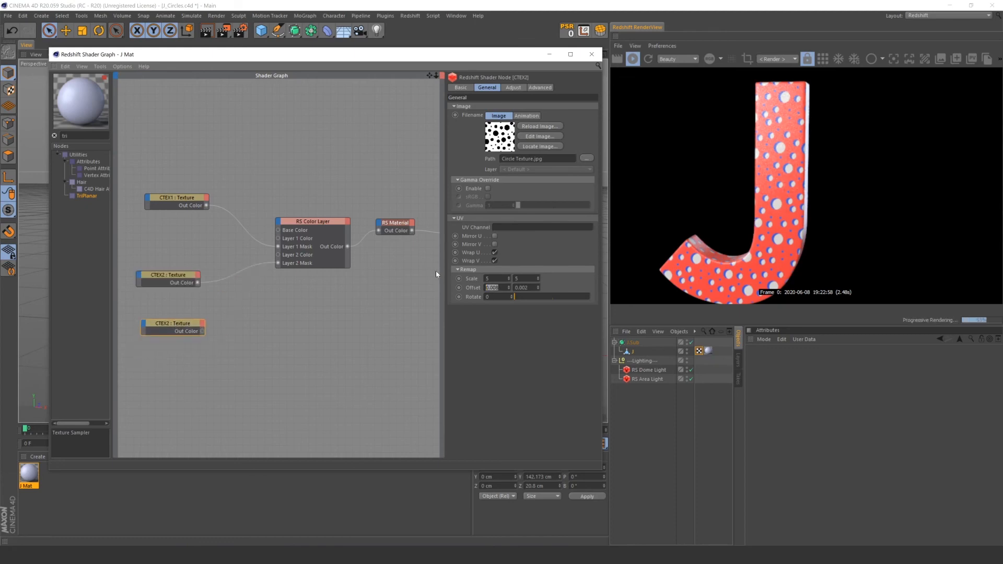
pyautogui.write('0')
pyautogui.press('Tab')
pyautogui.write('0')
pyautogui.press('Return')
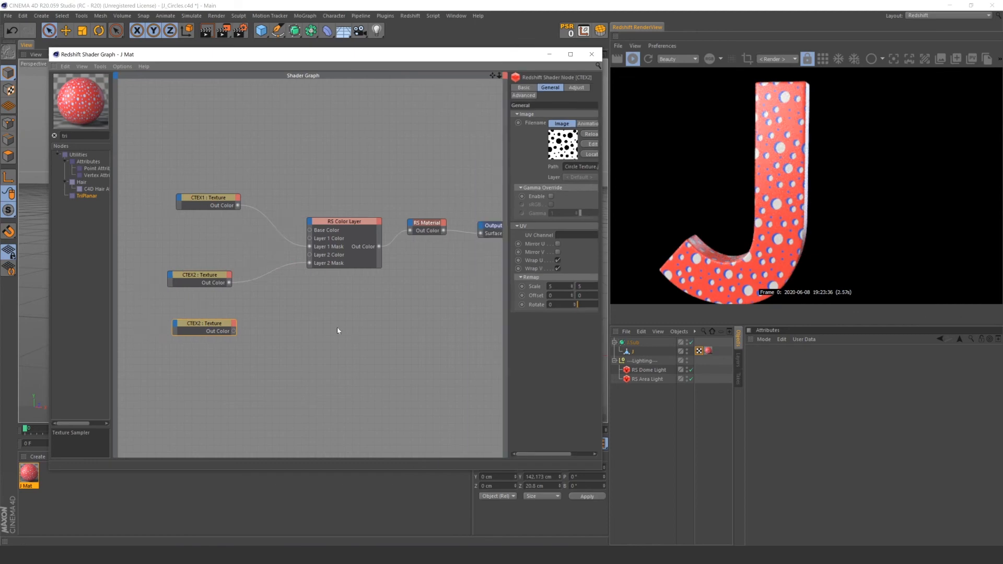
# Connect the copied CTEX2 texture to the Output's Surface and set its Remap Scale to 2 and 2
pyautogui.moveTo(302, 304); pyautogui.dragTo(164, 336)
pyautogui.moveTo(233, 331); pyautogui.dragTo(481, 233)
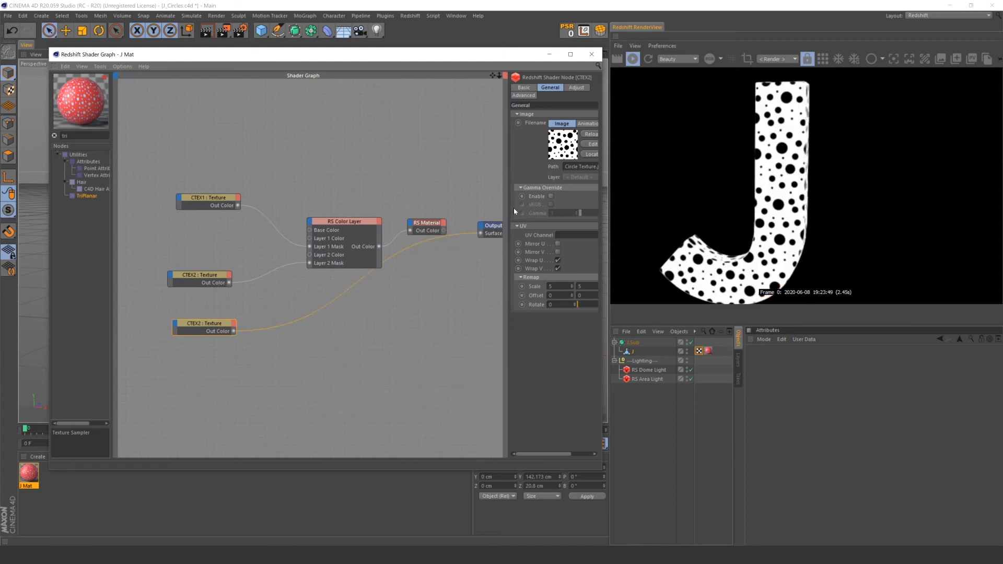
pyautogui.doubleClick(551, 286)
pyautogui.press('Tab')
pyautogui.write('2')
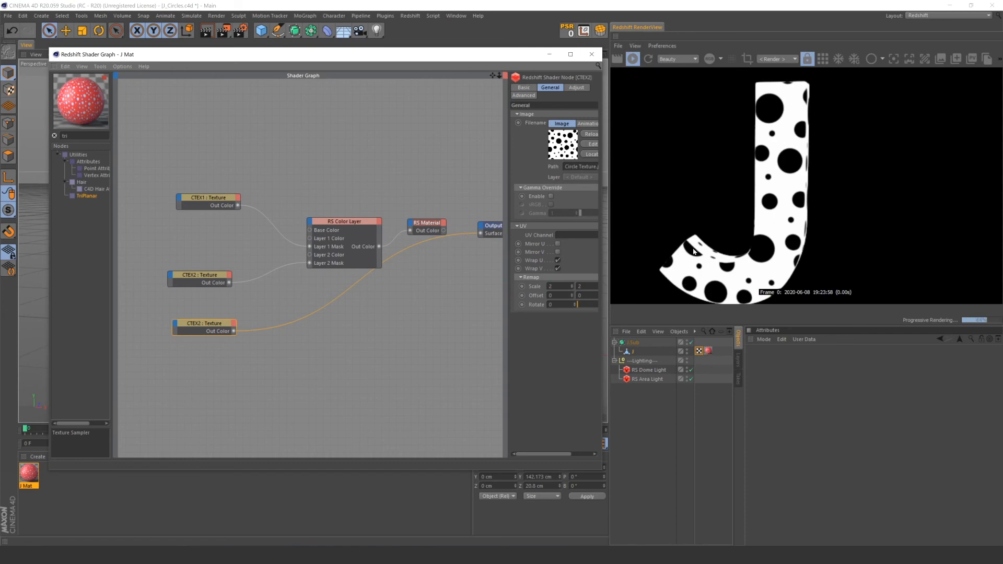
# Set the copied CTEX2 texture's Remap Scale to 1 and 1
pyautogui.moveTo(553, 287); pyautogui.dragTo(505, 282)
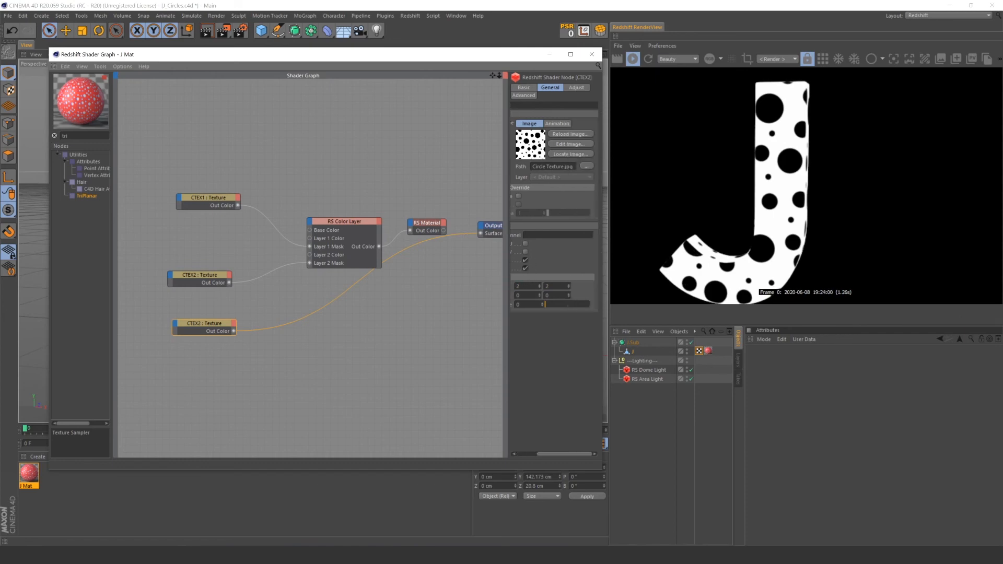
pyautogui.write('1')
pyautogui.press('Tab')
pyautogui.write('1')
pyautogui.press('Return')
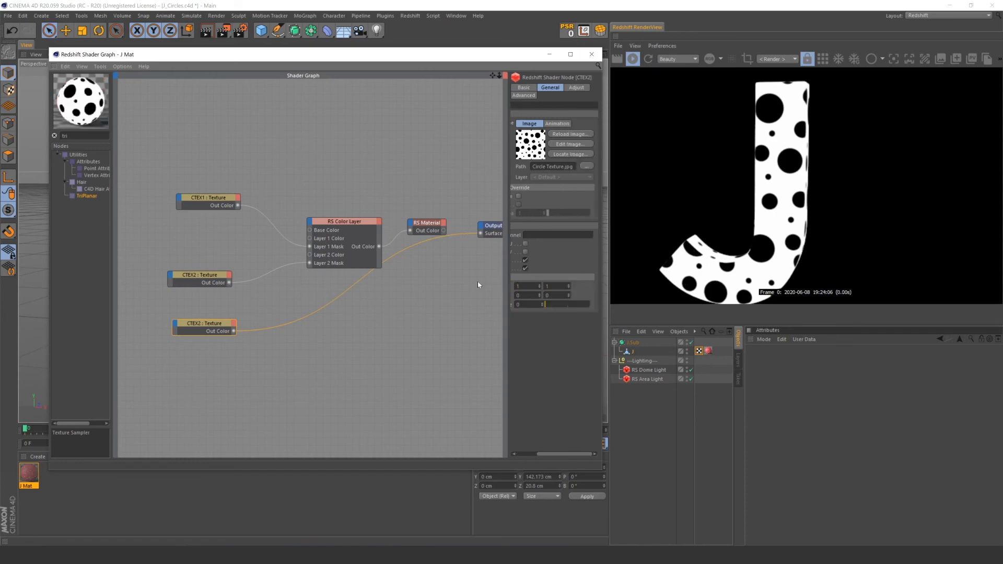
# Set the copied CTEX2 texture's Remap Scale to 1.5 and 1.5
pyautogui.moveTo(558, 457); pyautogui.dragTo(537, 440)
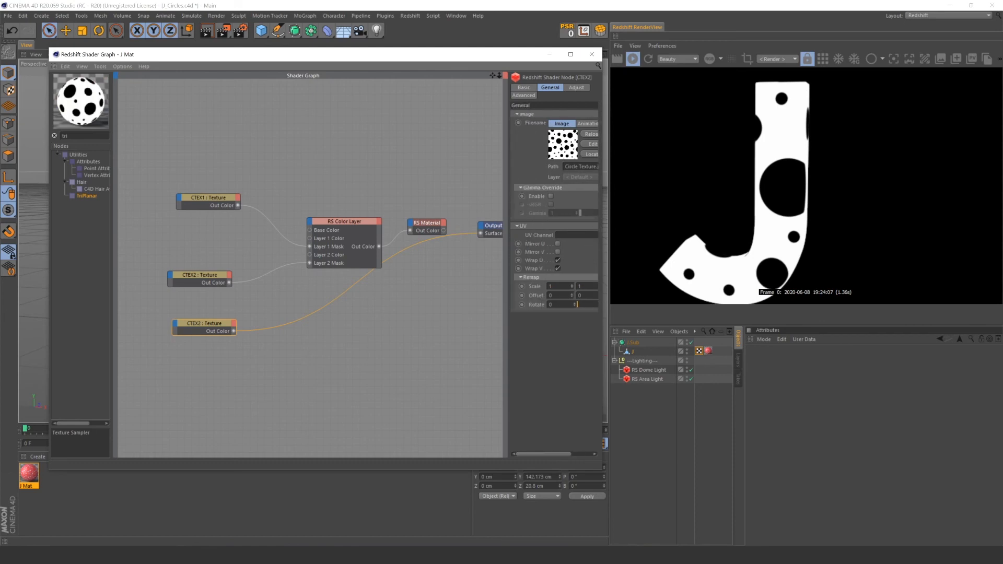
pyautogui.write('.5')
pyautogui.press('Tab')
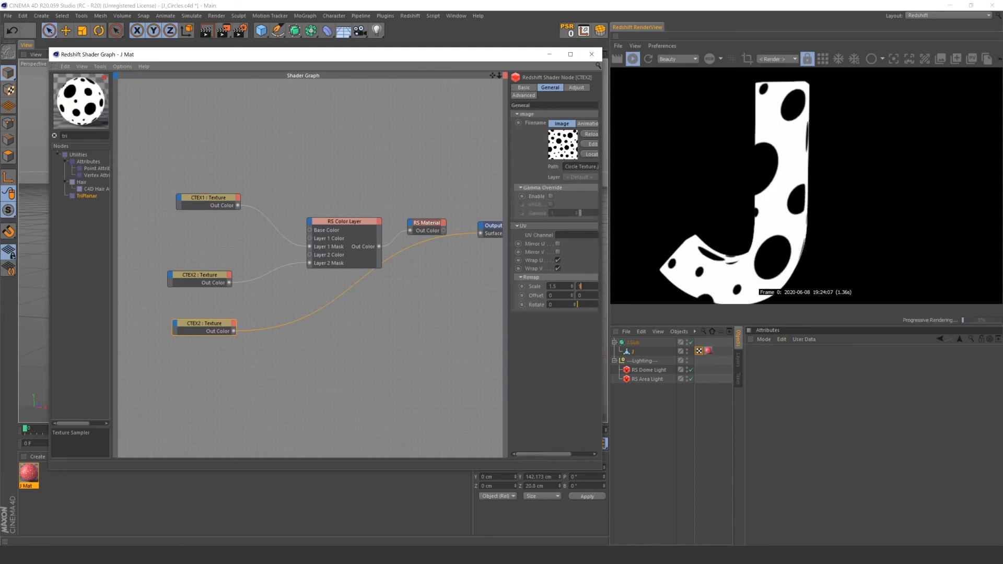
pyautogui.write('1.5')
pyautogui.press('Return')
pyautogui.click(433, 377)
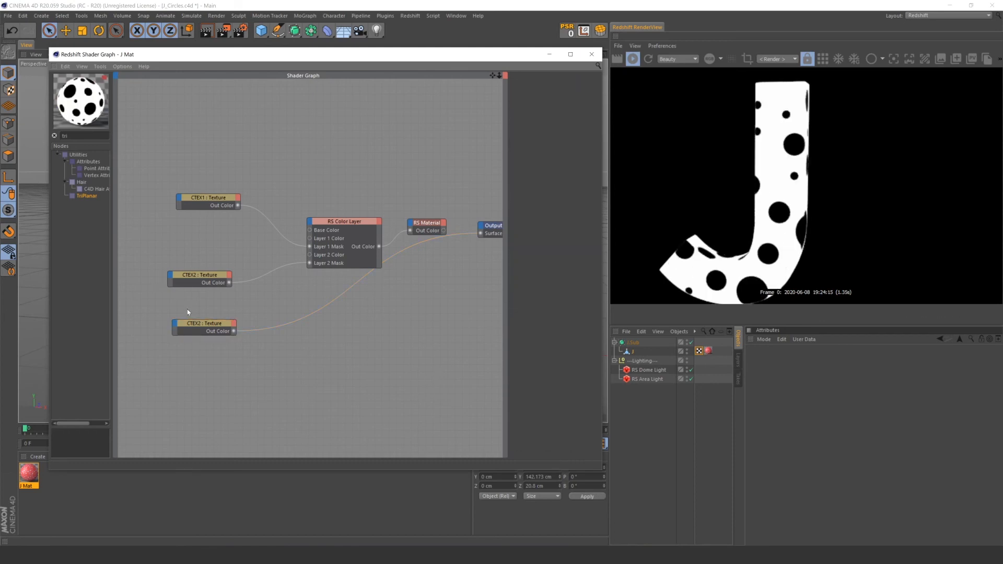
# Connect the RS Material node to the Output's Surface in place of the copied texture
pyautogui.moveTo(188, 311); pyautogui.dragTo(238, 360)
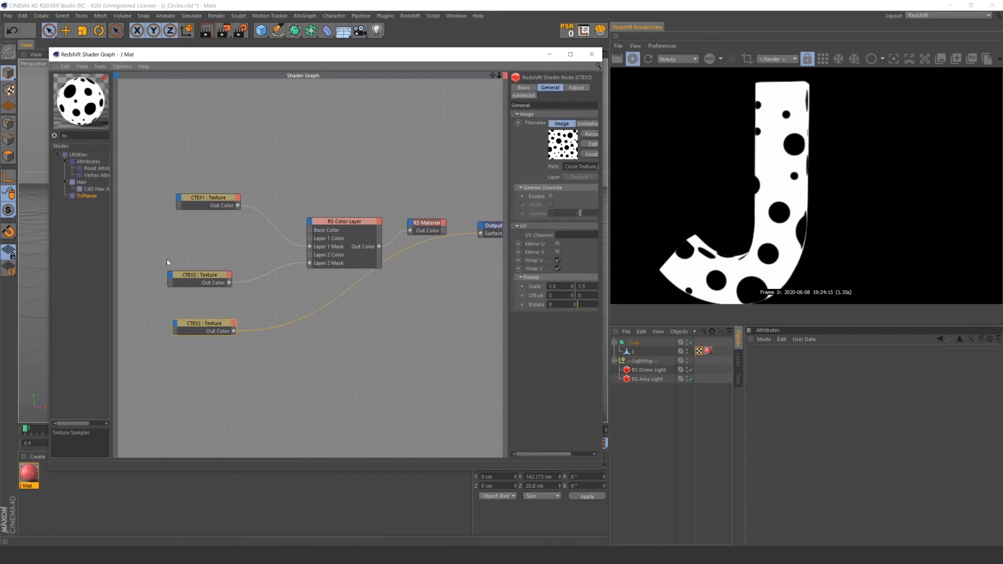
pyautogui.click(100, 67)
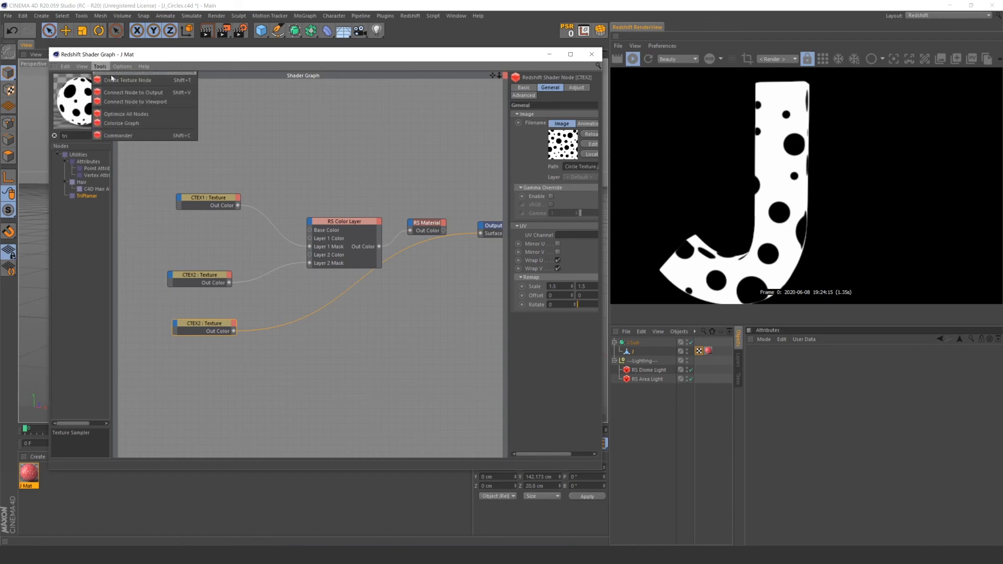
pyautogui.click(186, 98)
pyautogui.moveTo(442, 205); pyautogui.dragTo(429, 224)
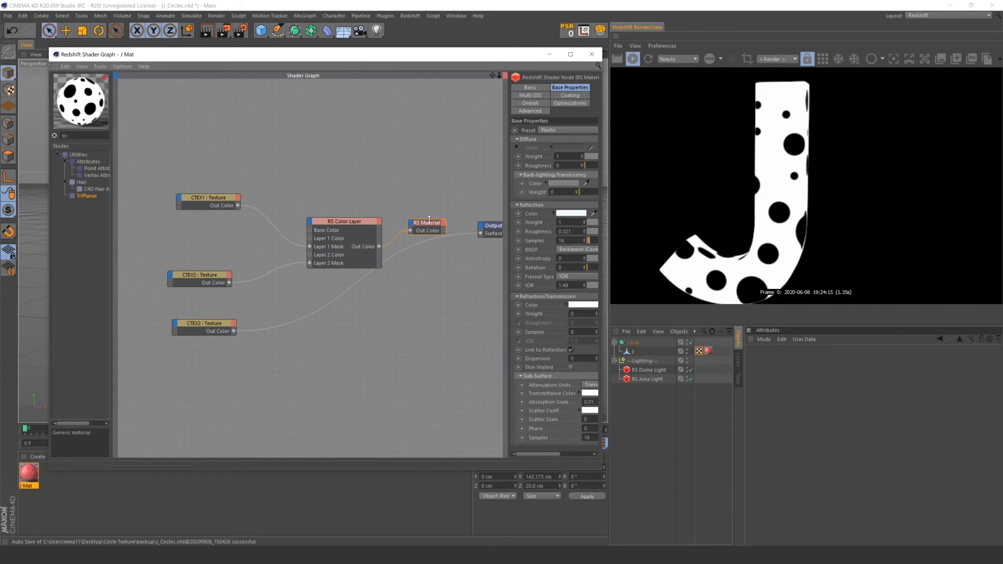
pyautogui.press('o')
# Preview the copied CTEX2 texture through the Output once more and switch the Output back to the RS Material
pyautogui.moveTo(216, 298); pyautogui.dragTo(160, 339)
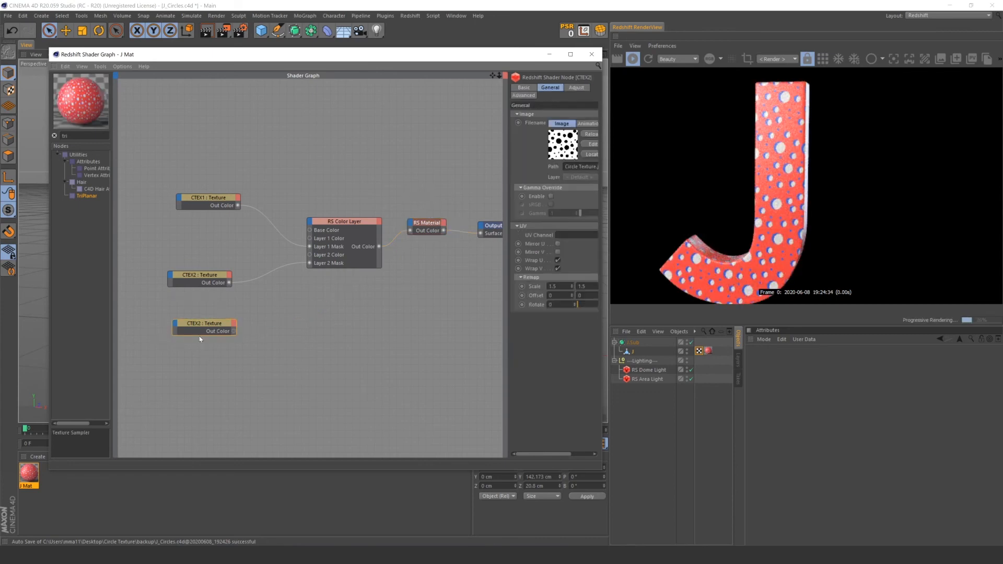
pyautogui.press('o')
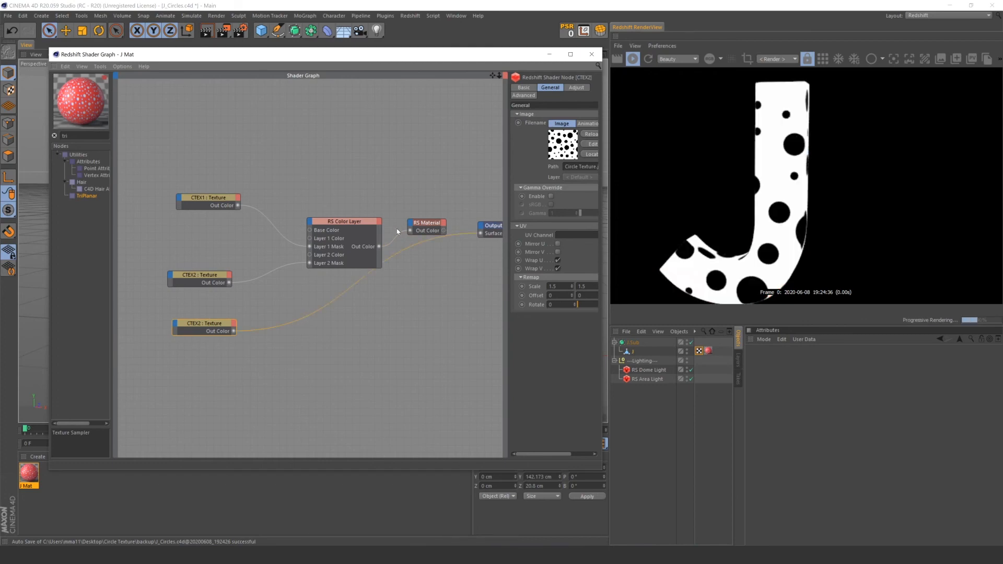
pyautogui.moveTo(406, 201); pyautogui.dragTo(434, 227)
pyautogui.press('o')
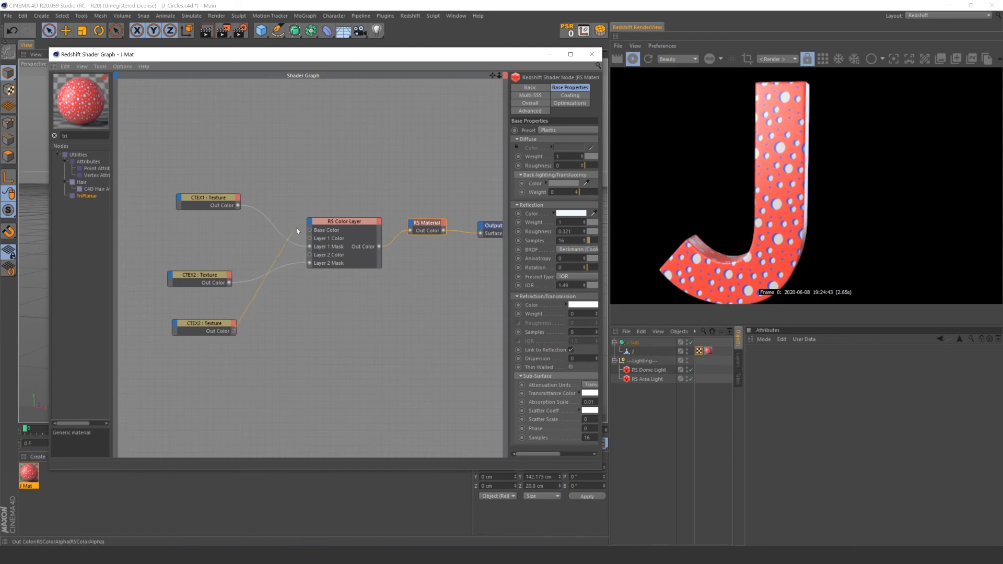
# Connect the copied texture's Out Color to Layer 3 Mask, enable Layer 3 on the RS Color Layer, and expand the Layer 1 settings
pyautogui.moveTo(309, 226); pyautogui.dragTo(310, 226)
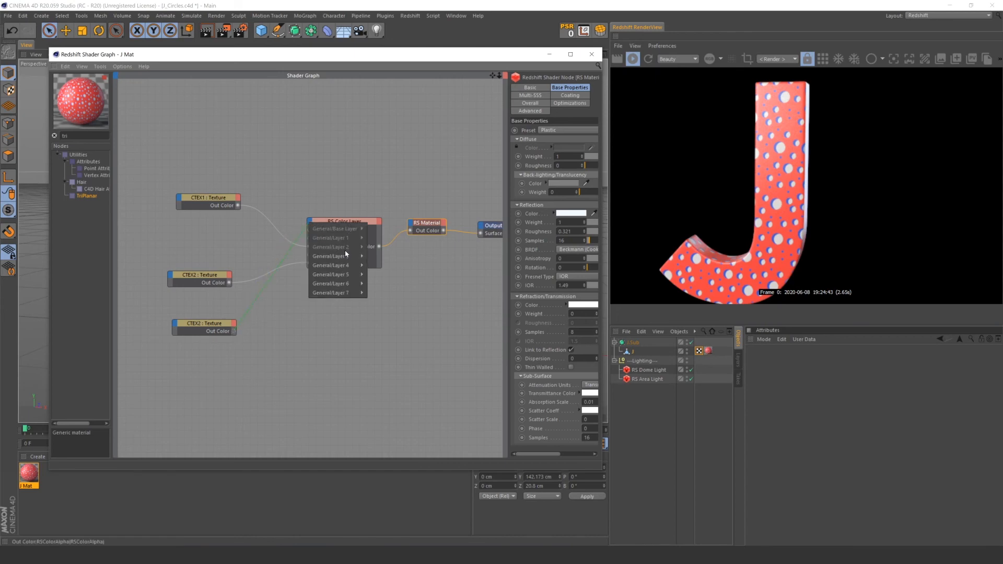
pyautogui.moveTo(349, 259)
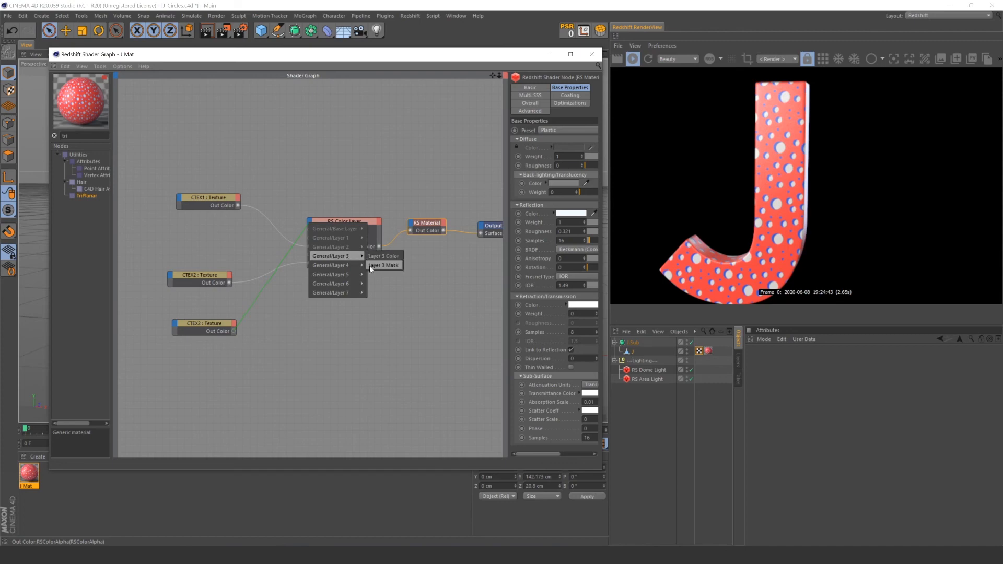
pyautogui.click(370, 269)
pyautogui.moveTo(318, 162); pyautogui.dragTo(343, 281)
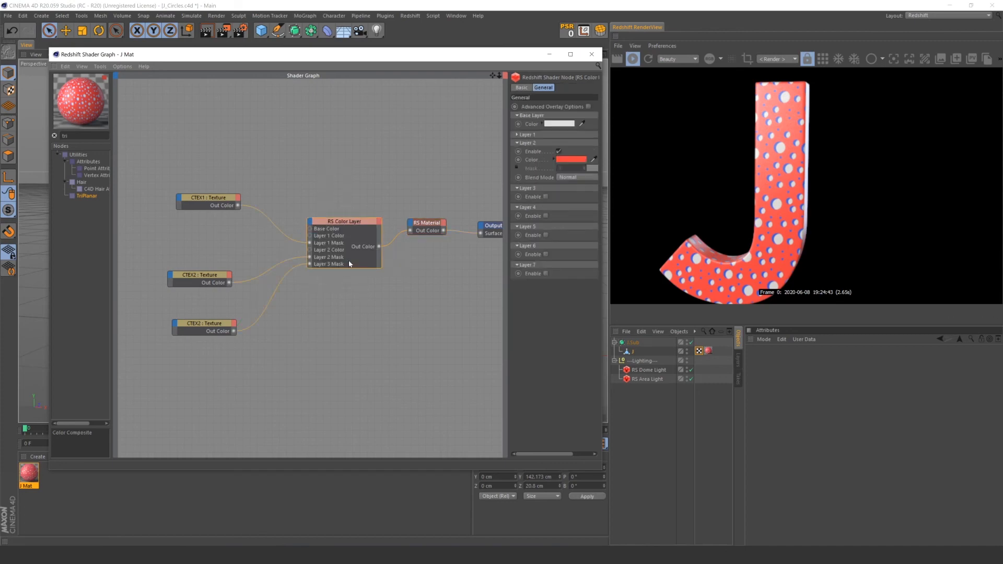
pyautogui.click(547, 196)
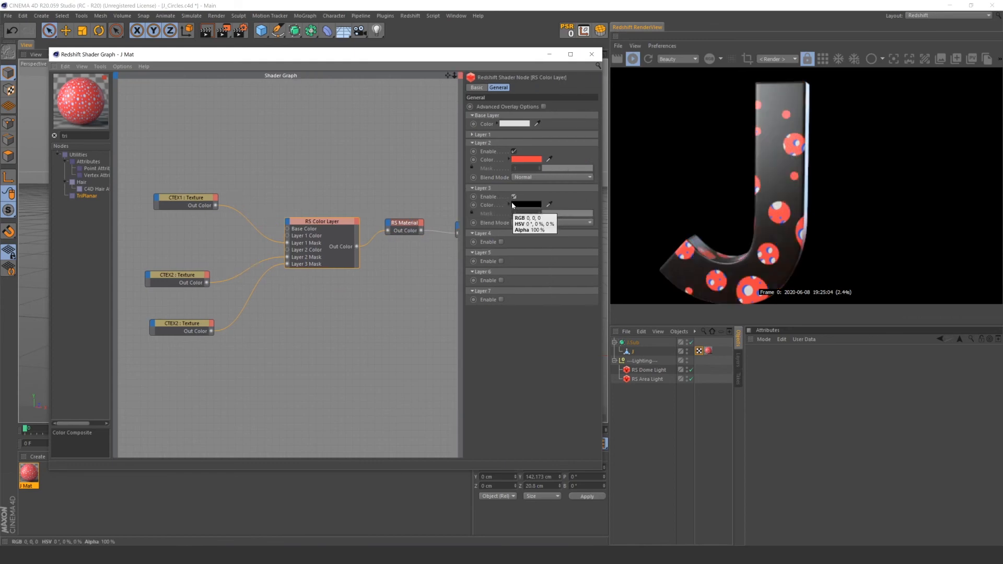
pyautogui.click(471, 134)
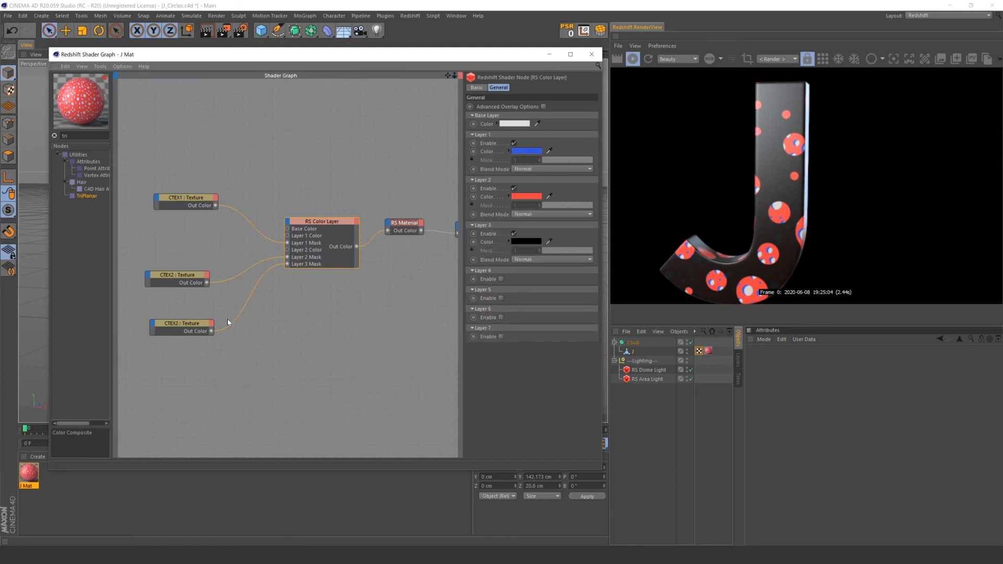
# Add an RS Ramp node and connect the copied CTEX2 texture's Out Color to its input
pyautogui.moveTo(224, 307); pyautogui.dragTo(118, 358)
pyautogui.write('ra')
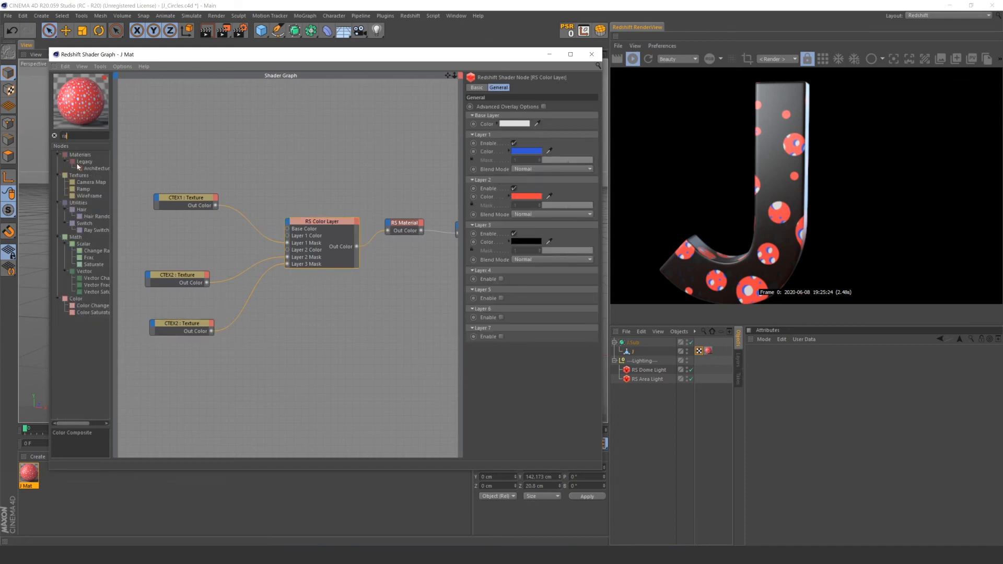
pyautogui.moveTo(83, 189); pyautogui.dragTo(256, 322)
pyautogui.moveTo(195, 310); pyautogui.dragTo(189, 354)
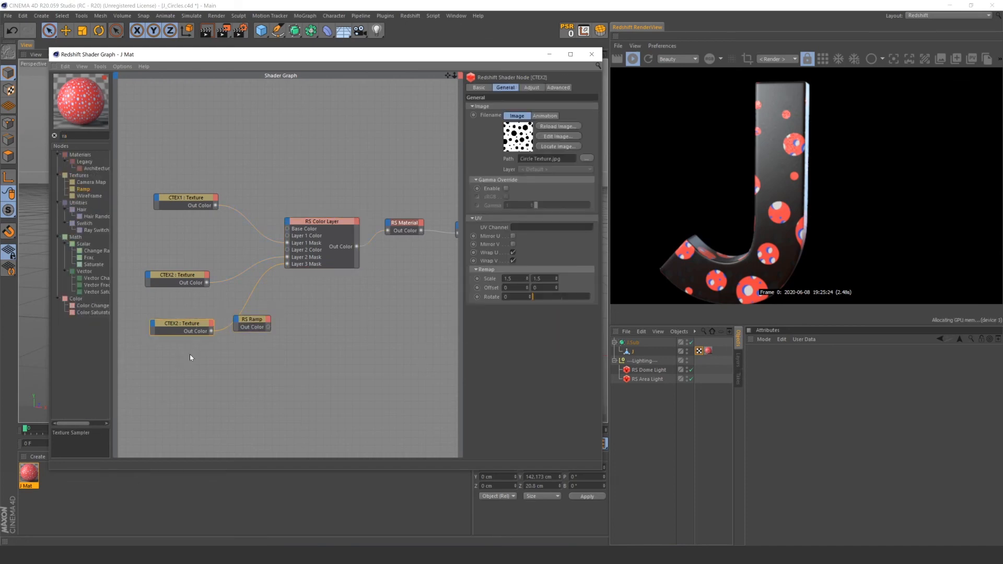
pyautogui.hotkey('alt', 'c')
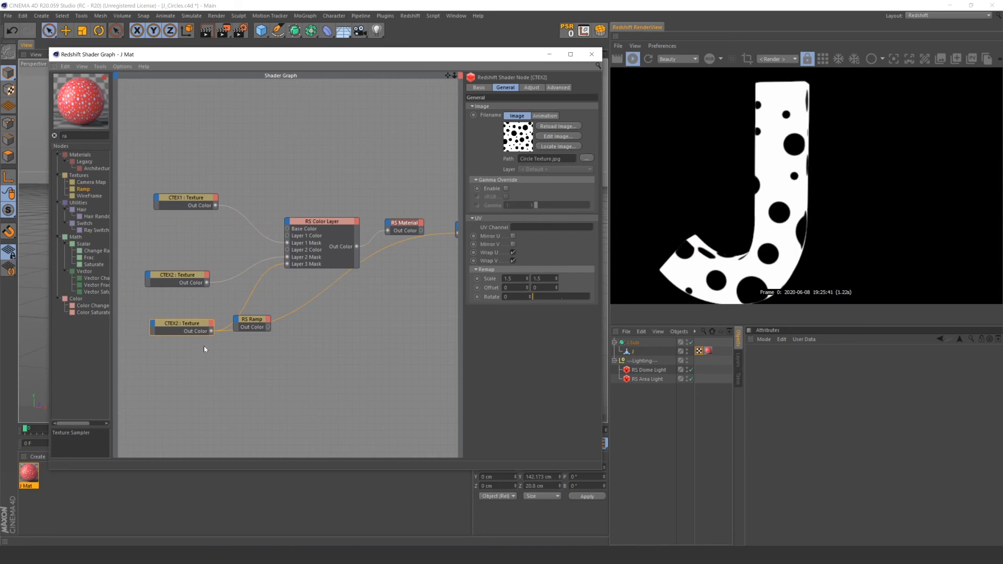
pyautogui.moveTo(211, 332); pyautogui.dragTo(236, 319)
pyautogui.click(291, 324)
# Preview the RS Ramp through the Output and switch the Output back to the RS Material
pyautogui.click(266, 320)
pyautogui.hotkey('alt', 'c')
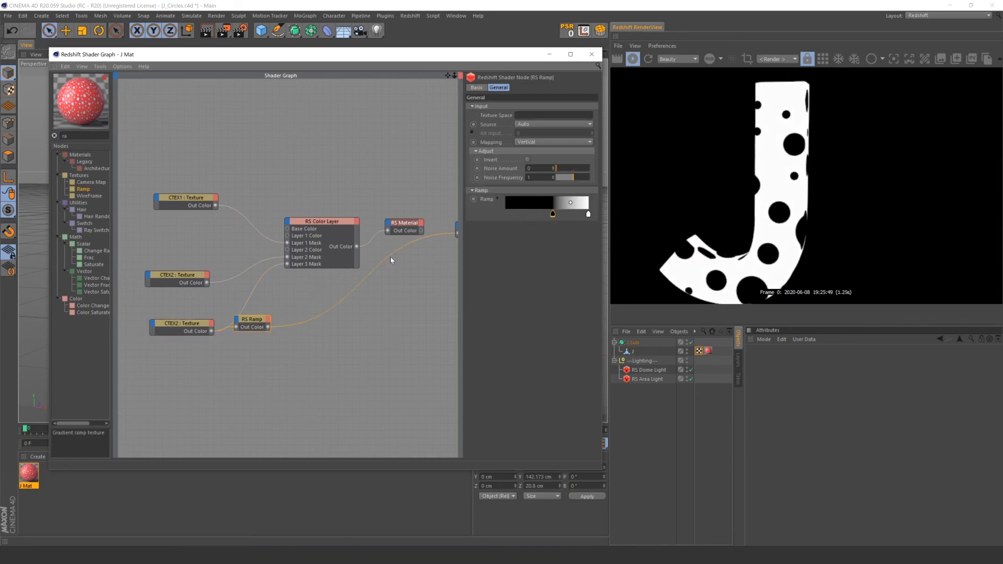
pyautogui.click(418, 233)
pyautogui.hotkey('alt', 'c')
# Connect the RS Ramp to Layer 3 Mask and move its black knot to the start and white knot to about 19%
pyautogui.moveTo(287, 266); pyautogui.dragTo(287, 265)
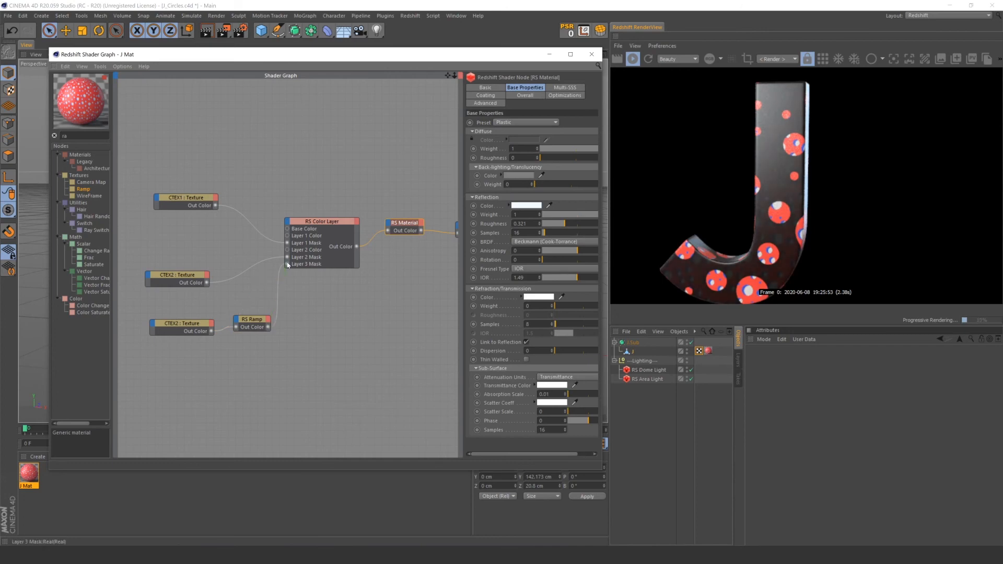
pyautogui.click(251, 319)
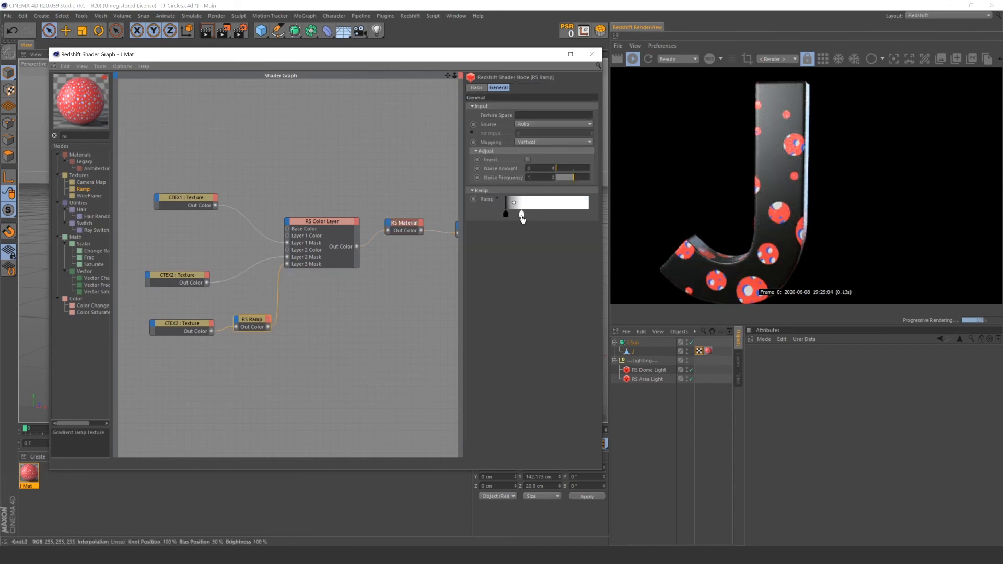
# Enable Gamma Override with a gamma of 1 on the copied CTEX2 texture and preview it through the Output
pyautogui.click(177, 325)
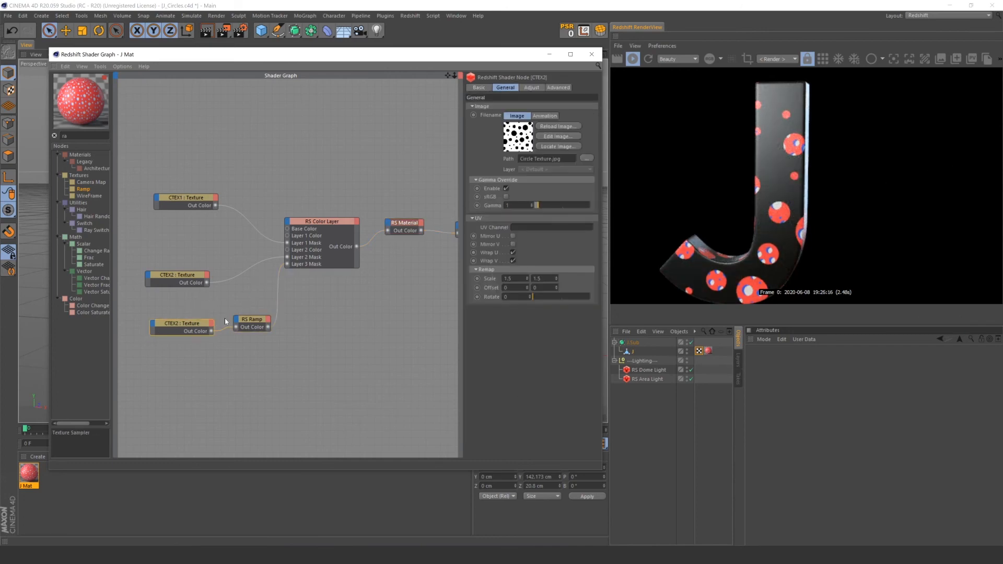
pyautogui.click(249, 320)
pyautogui.click(178, 324)
pyautogui.press('o')
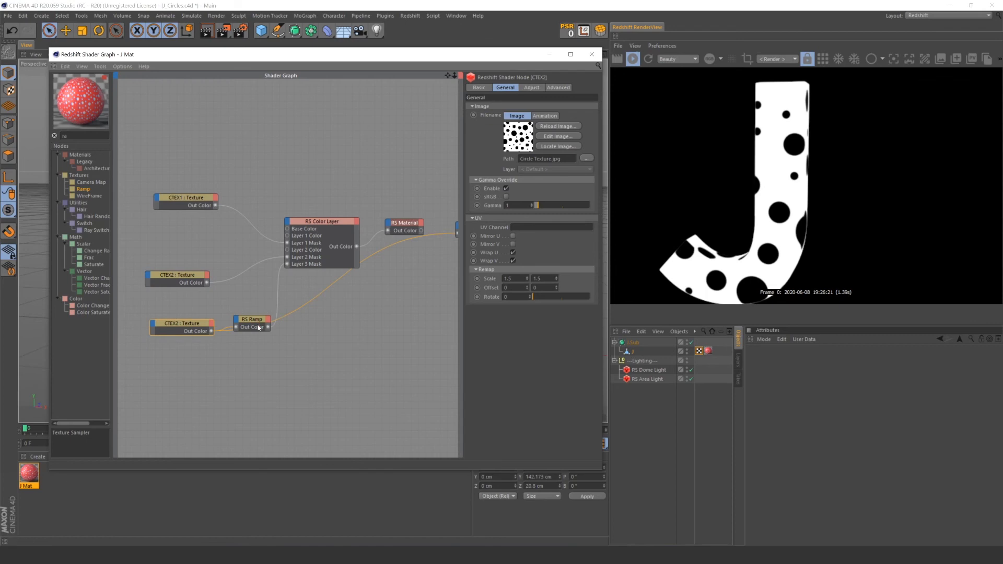
# Set both RS Ramp knots to Step interpolation and reconnect the RS Material to the Output's Surface
pyautogui.click(260, 322)
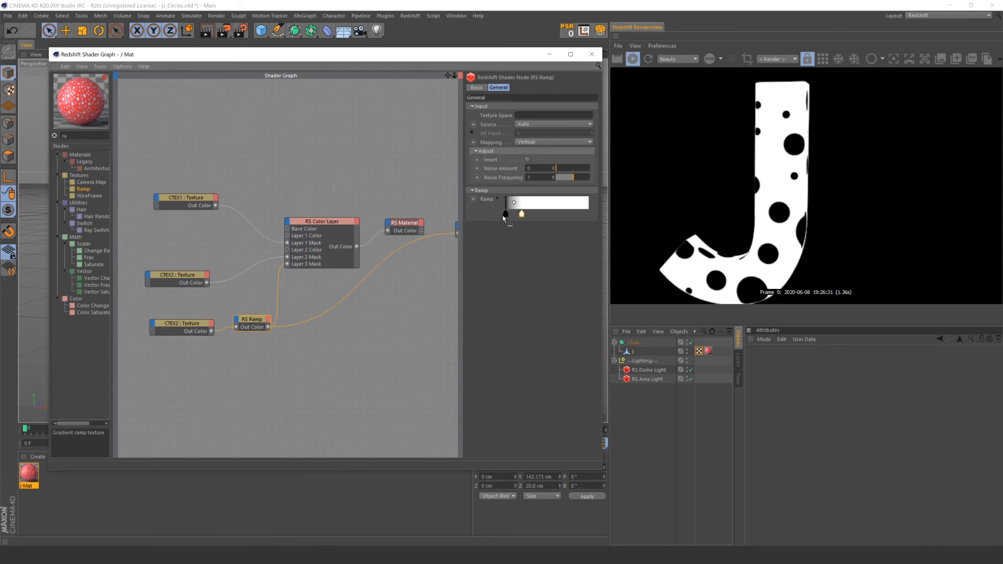
pyautogui.click(497, 198)
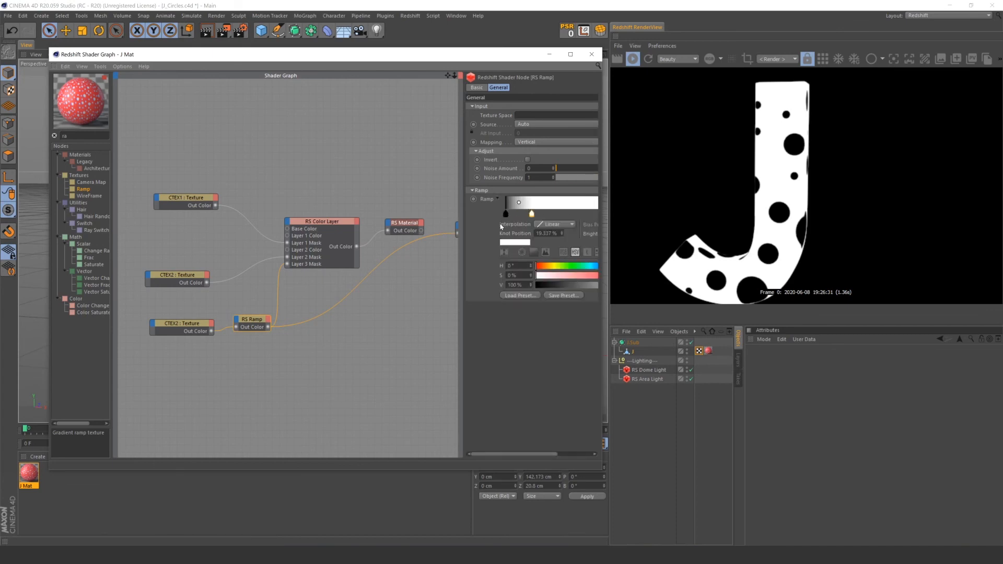
pyautogui.moveTo(550, 211); pyautogui.dragTo(469, 215)
pyautogui.click(547, 225)
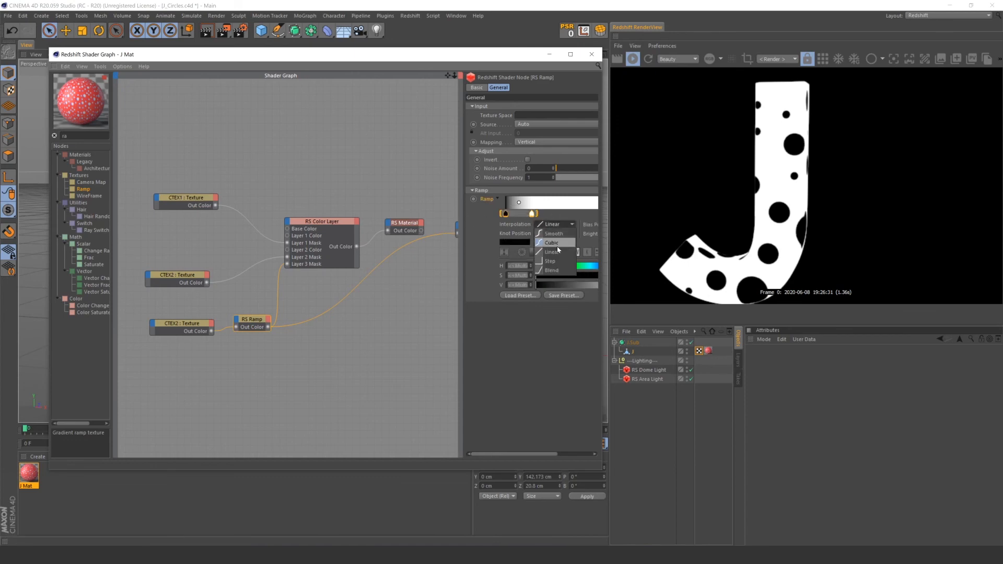
pyautogui.click(553, 260)
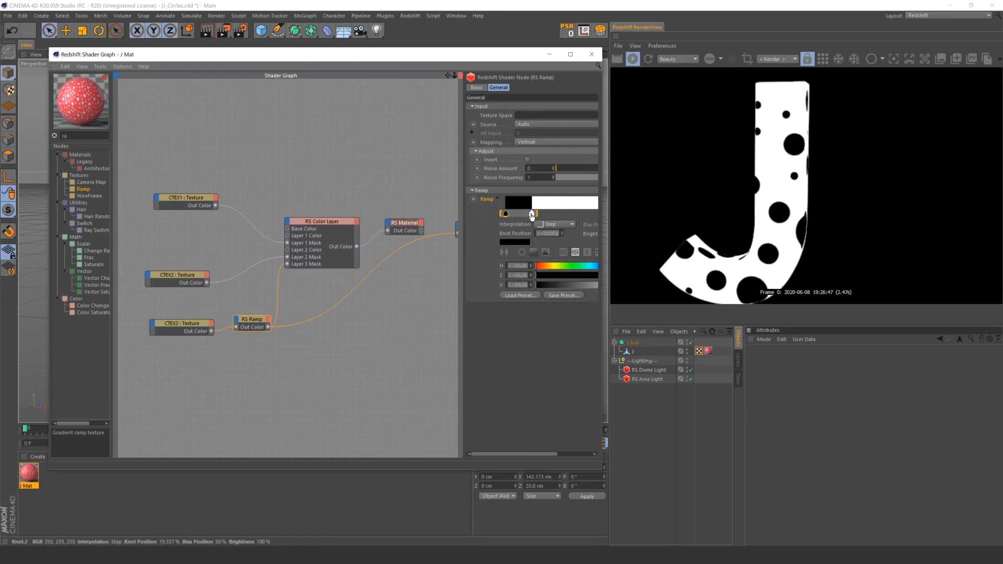
pyautogui.click(377, 218)
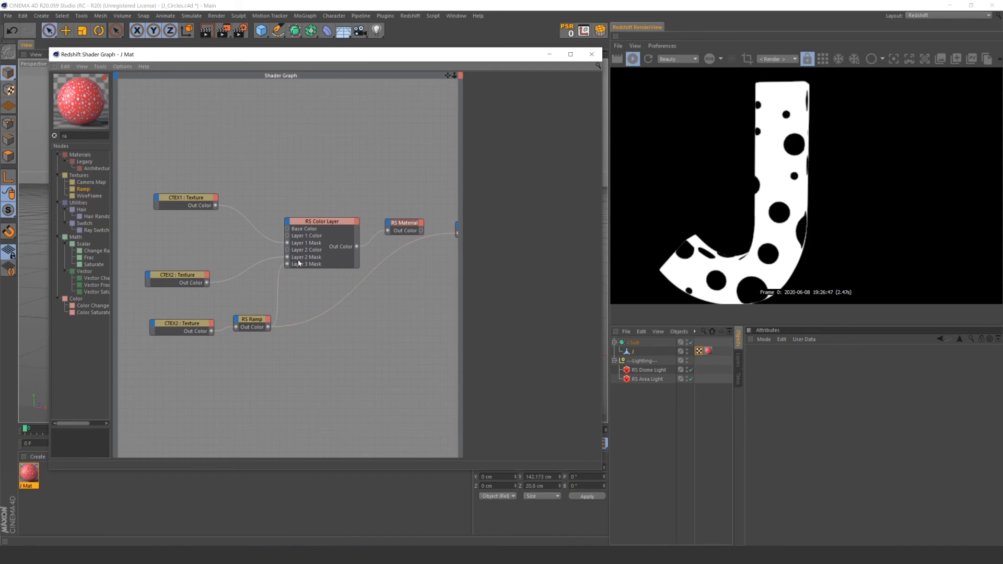
pyautogui.moveTo(409, 238); pyautogui.dragTo(408, 238)
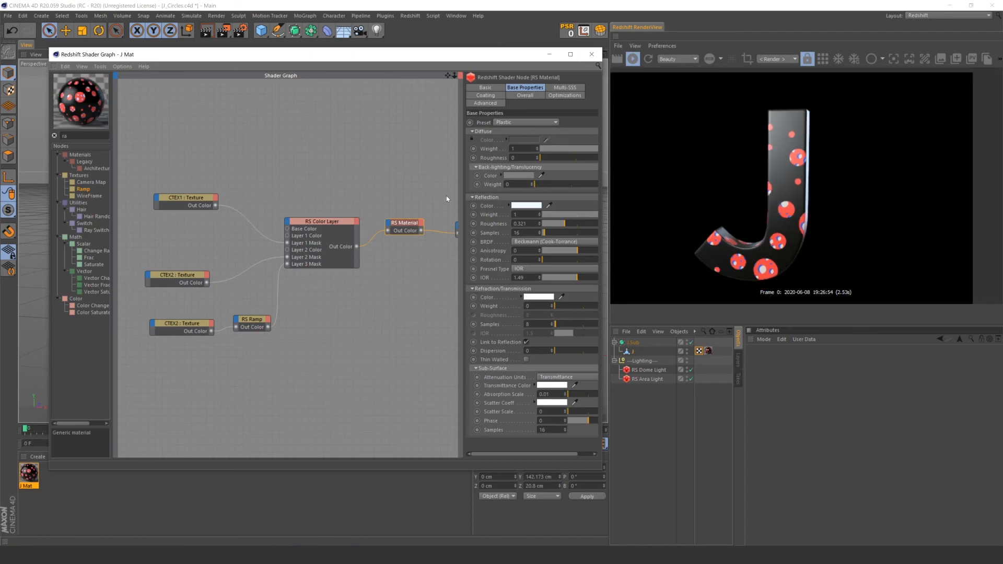
# Try a light green as the Layer 3 color on the RS Color Layer and undo the change
pyautogui.click(353, 239)
pyautogui.click(526, 151)
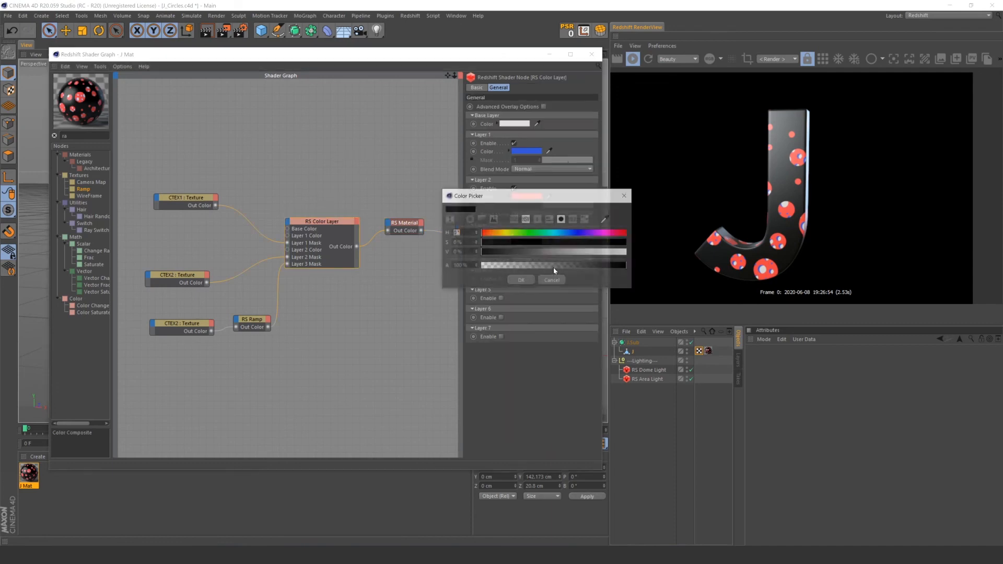
pyautogui.click(524, 235)
pyautogui.moveTo(518, 253); pyautogui.dragTo(628, 253)
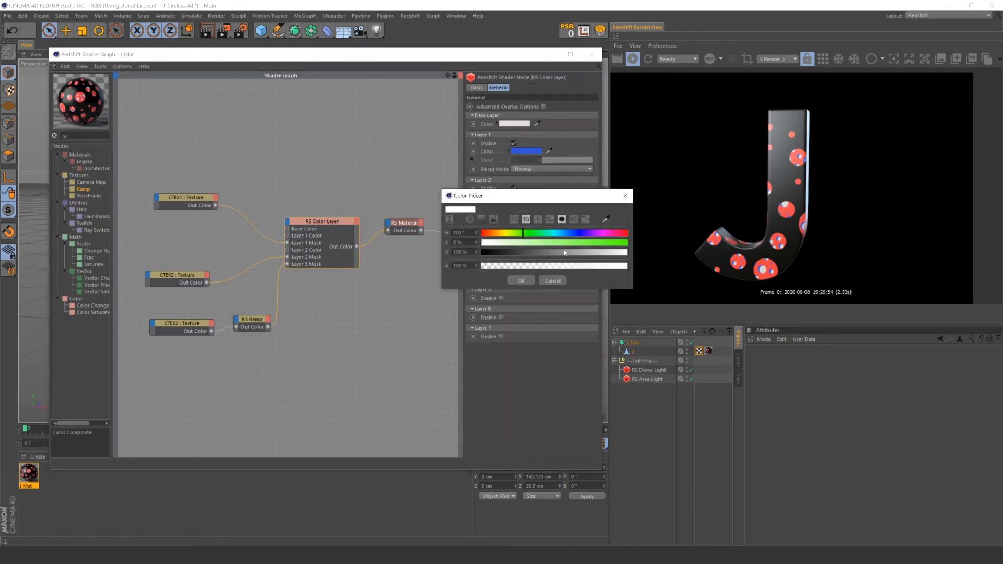
pyautogui.click(561, 243)
pyautogui.click(521, 281)
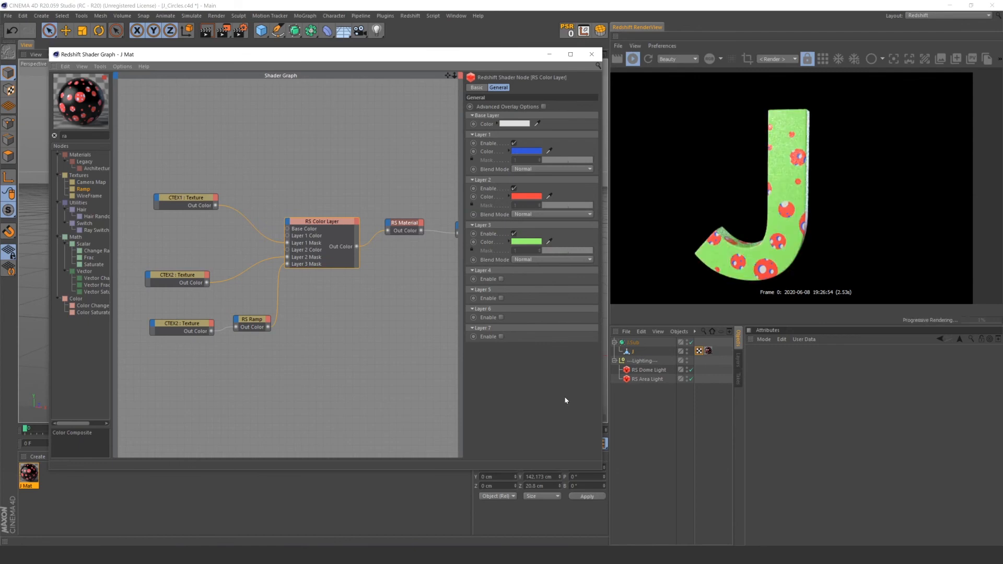
pyautogui.hotkey('ctrl', 'z')
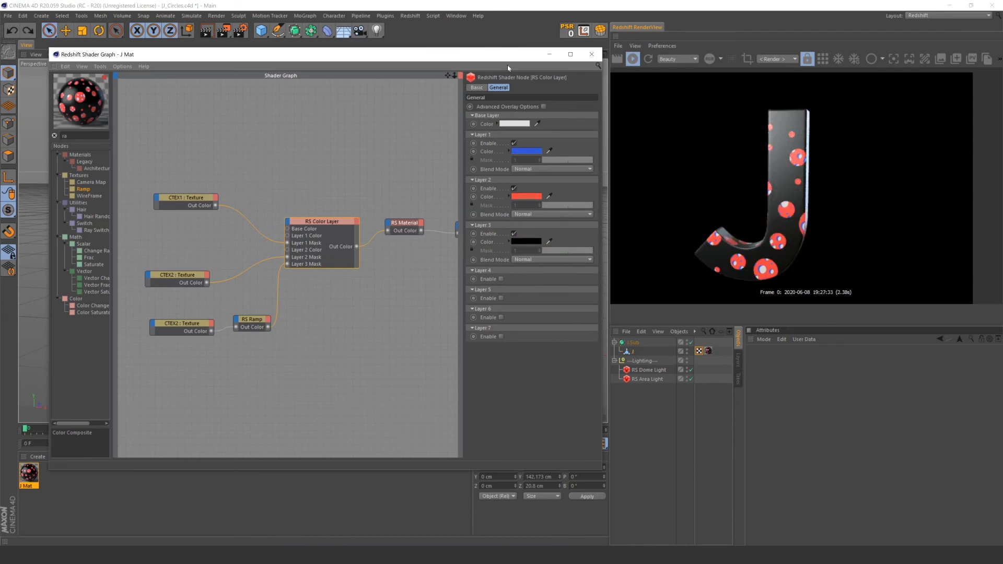
# Add an RS Bump Map node below the RS Color Layer in the shader graph
pyautogui.moveTo(475, 58); pyautogui.dragTo(404, 283)
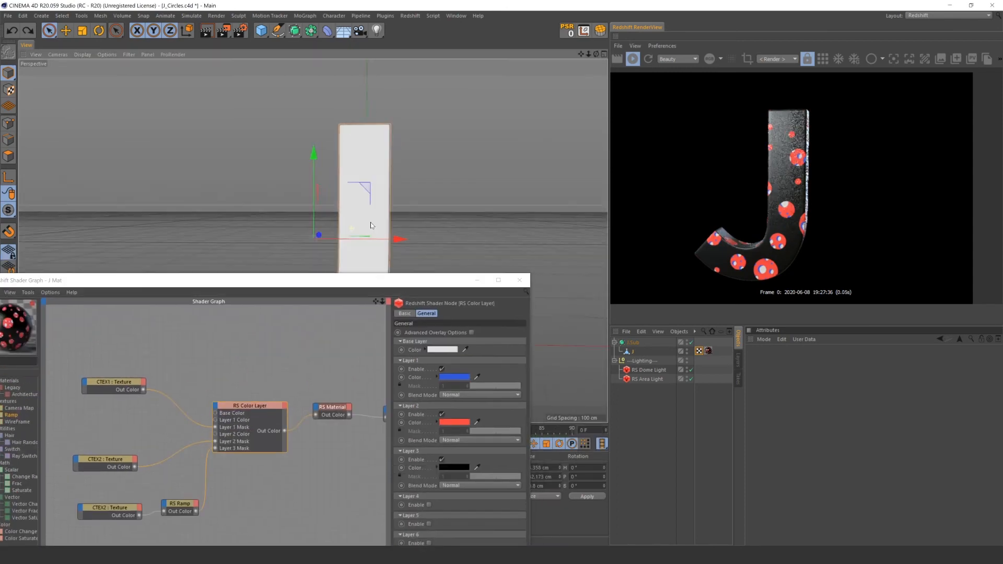
pyautogui.keyDown('alt'); pyautogui.moveTo(374, 244); pyautogui.dragTo(318, 209); pyautogui.keyUp('alt')
pyautogui.keyDown('alt'); pyautogui.moveTo(318, 209); pyautogui.dragTo(401, 277, button='right'); pyautogui.keyUp('alt')
pyautogui.keyDown('alt'); pyautogui.moveTo(416, 213); pyautogui.dragTo(424, 210); pyautogui.keyUp('alt')
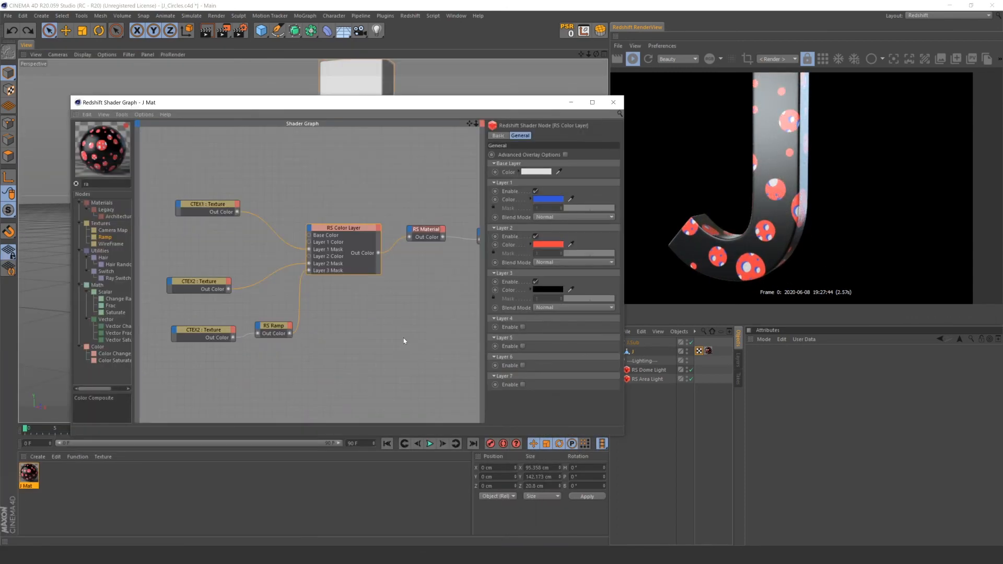
pyautogui.click(403, 341)
pyautogui.moveTo(100, 183); pyautogui.dragTo(25, 184)
pyautogui.write('bump')
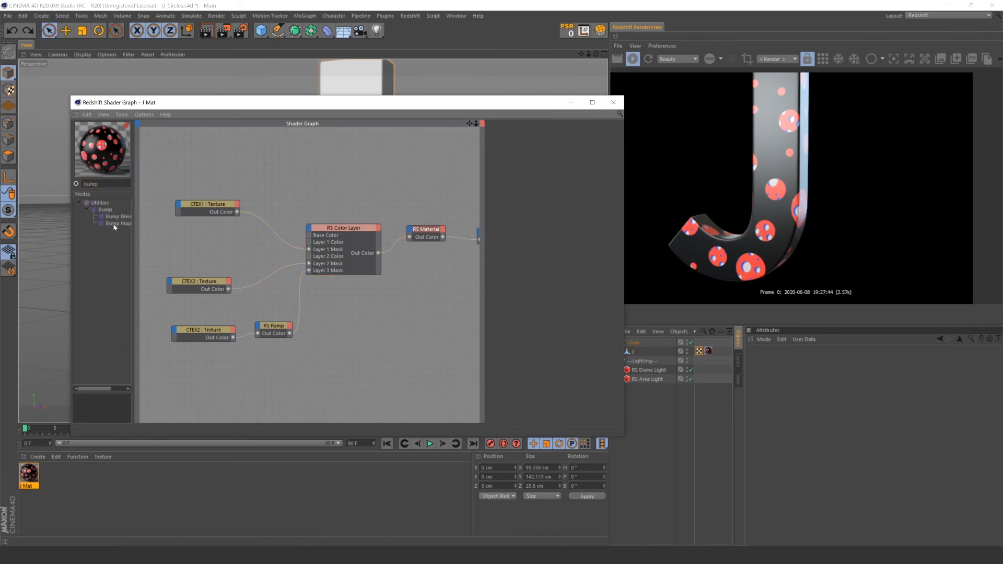
pyautogui.moveTo(116, 223); pyautogui.dragTo(301, 374)
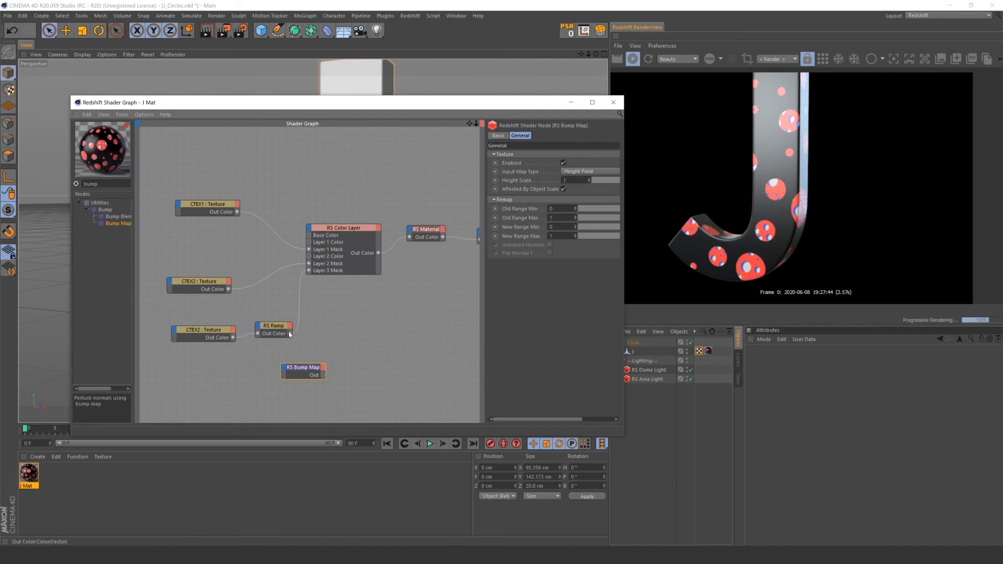
# Connect the RS Ramp's Out Color to the Bump Map's Input and the Bump Map's Out to the RS Material's overall bump input
pyautogui.moveTo(285, 368); pyautogui.dragTo(404, 242)
pyautogui.click(322, 383)
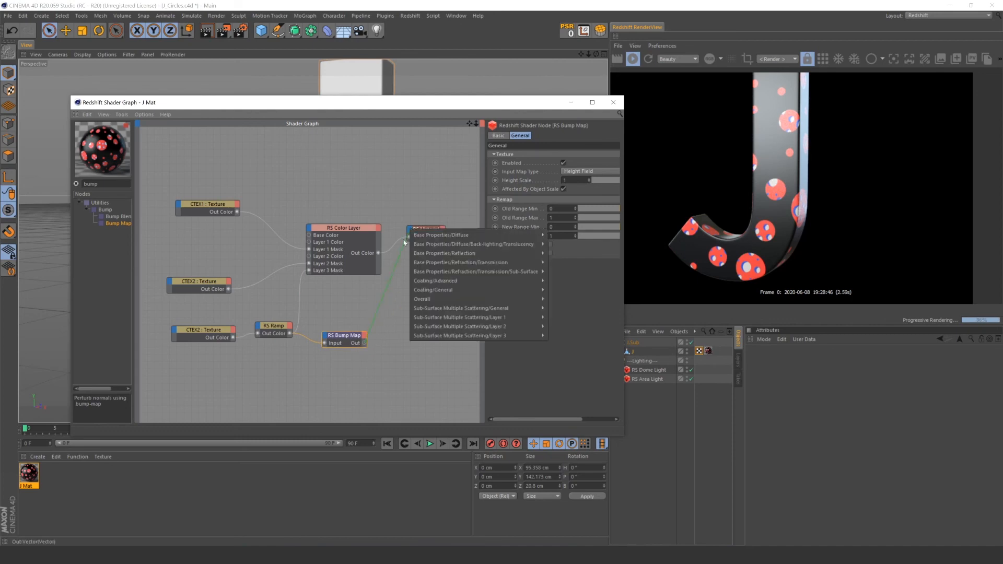
pyautogui.moveTo(523, 298)
pyautogui.click(561, 327)
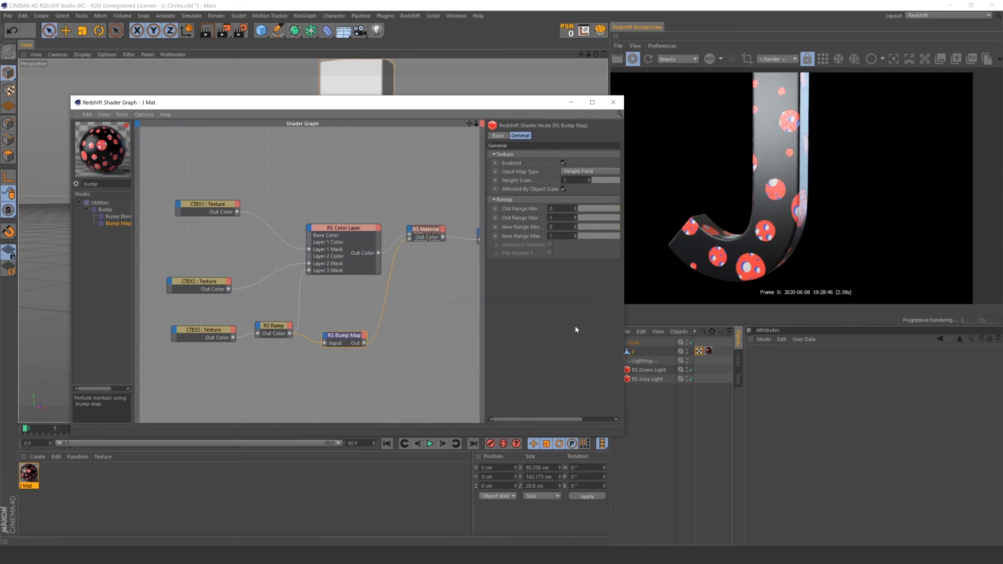
# Remove the Bump Map's connection to the RS Material to compare the render up close, and reconnect it
pyautogui.scroll(3, 857, 189)
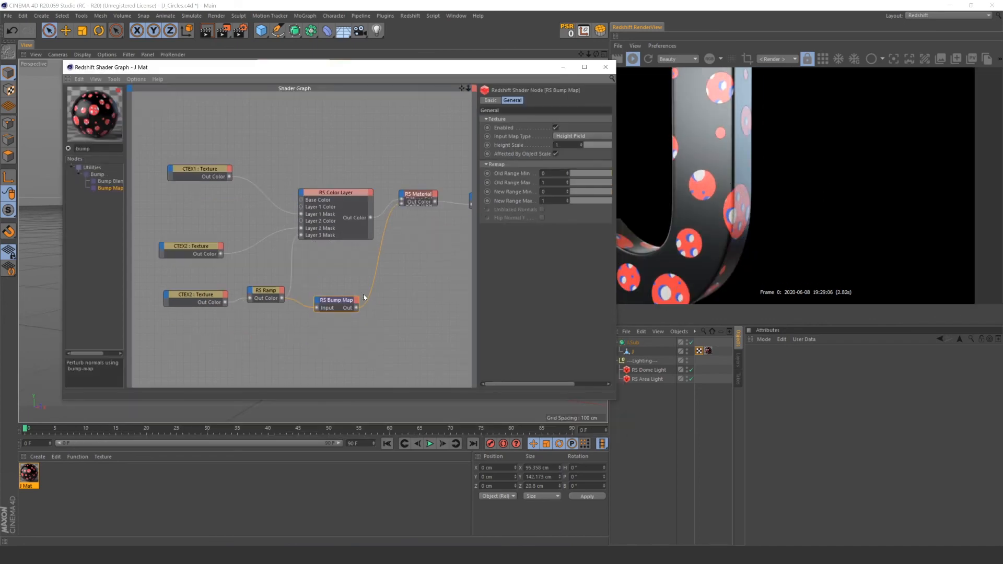
pyautogui.click(376, 271)
pyautogui.moveTo(356, 307); pyautogui.dragTo(401, 203)
# Add an RS Displacement node and connect the RS Ramp's Out Color to its Tex Map
pyautogui.moveTo(477, 264); pyautogui.dragTo(520, 264)
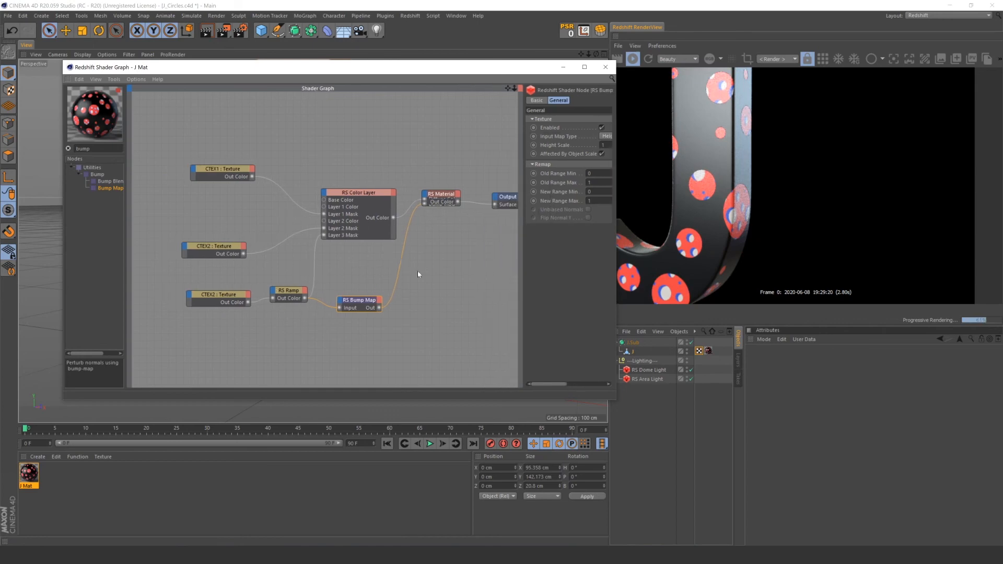
pyautogui.write('disp')
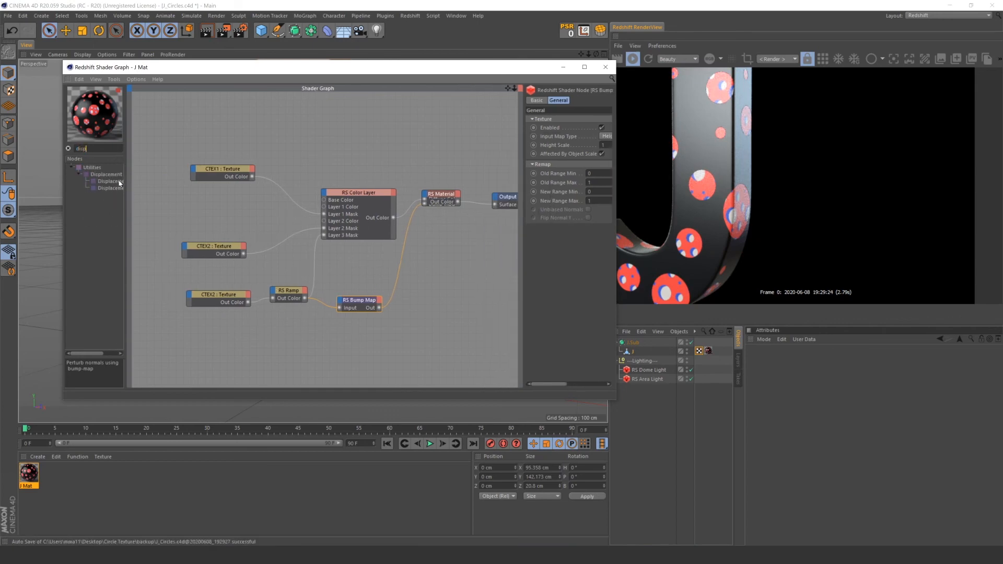
pyautogui.moveTo(120, 181); pyautogui.dragTo(365, 333)
pyautogui.moveTo(305, 299); pyautogui.dragTo(350, 333)
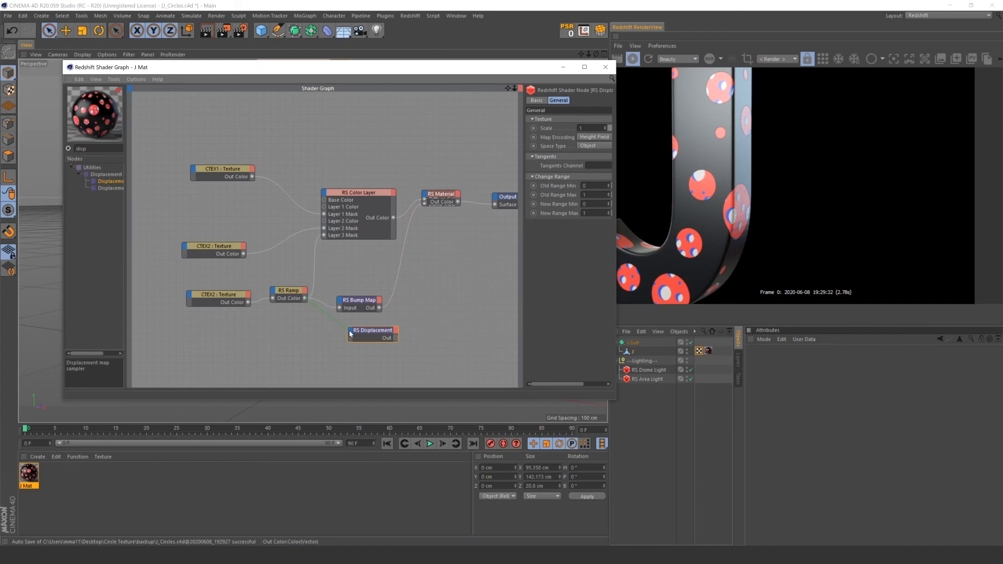
pyautogui.click(407, 347)
# Connect the RS Displacement's Out to the Output's Displacement and disconnect the Bump Map from the RS Material
pyautogui.moveTo(496, 197); pyautogui.dragTo(496, 198)
pyautogui.click(509, 200)
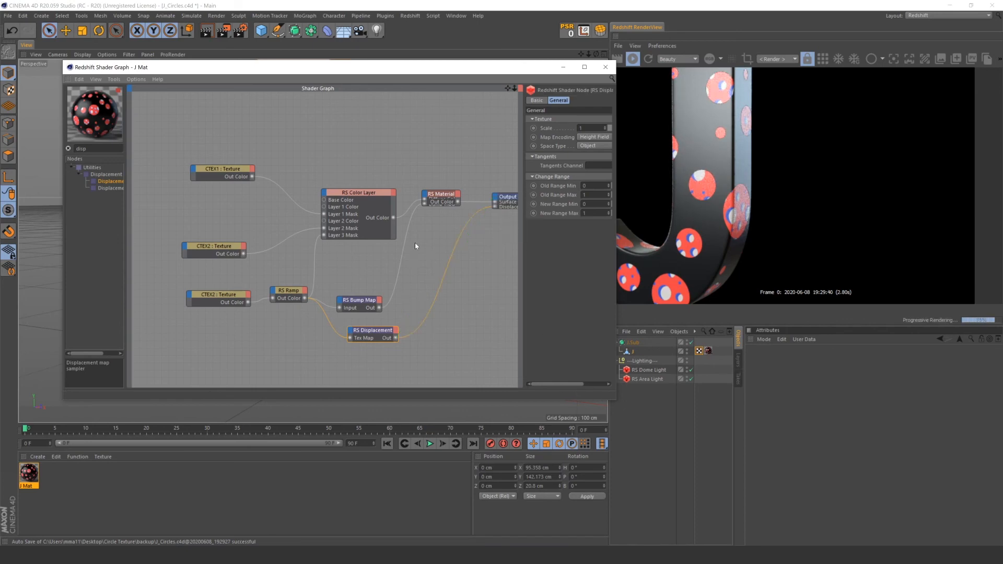
pyautogui.click(402, 248)
pyautogui.moveTo(496, 67); pyautogui.dragTo(458, 61)
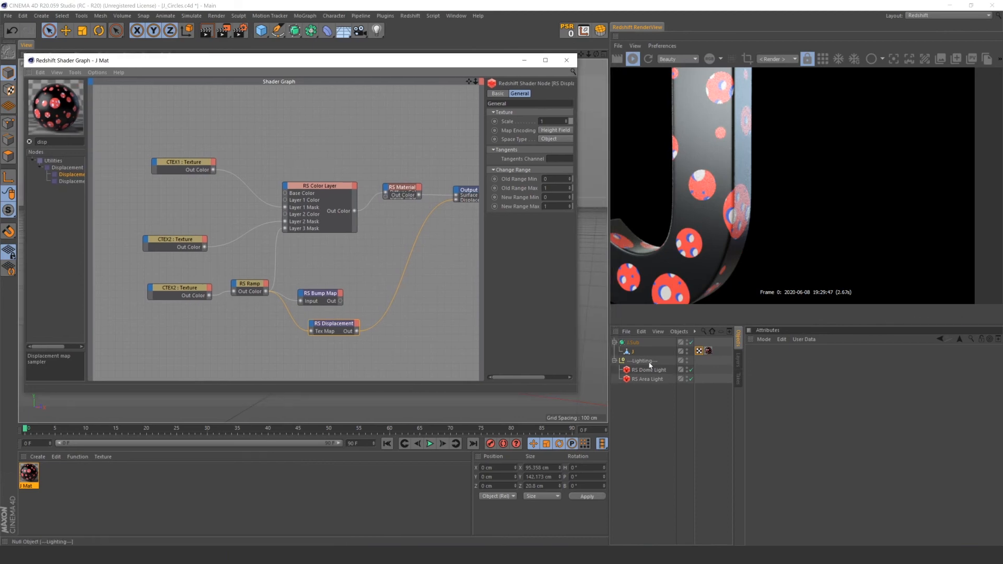
# Add a Redshift Object tag to the J polygon object
pyautogui.rightClick(631, 352)
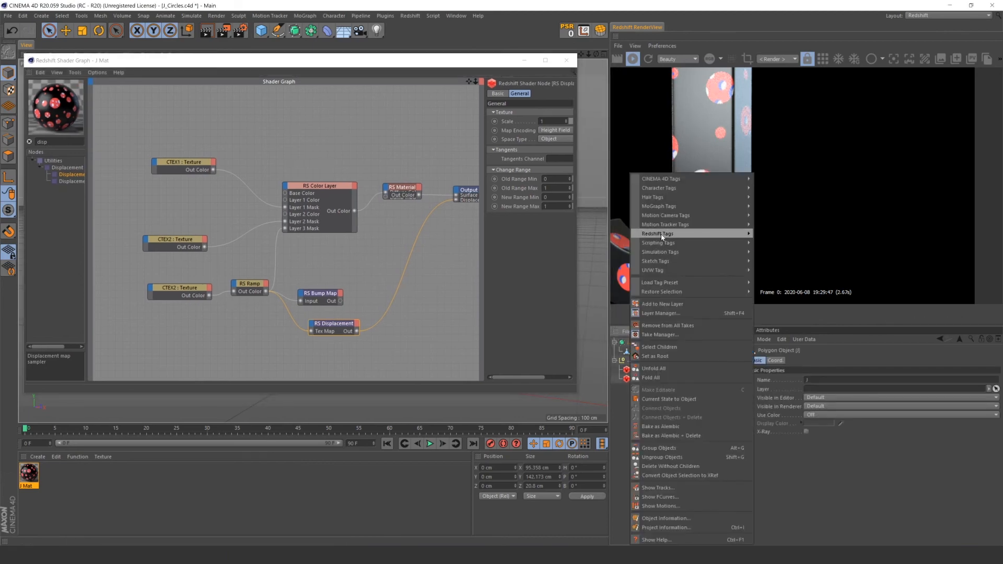
pyautogui.moveTo(679, 231)
pyautogui.click(776, 232)
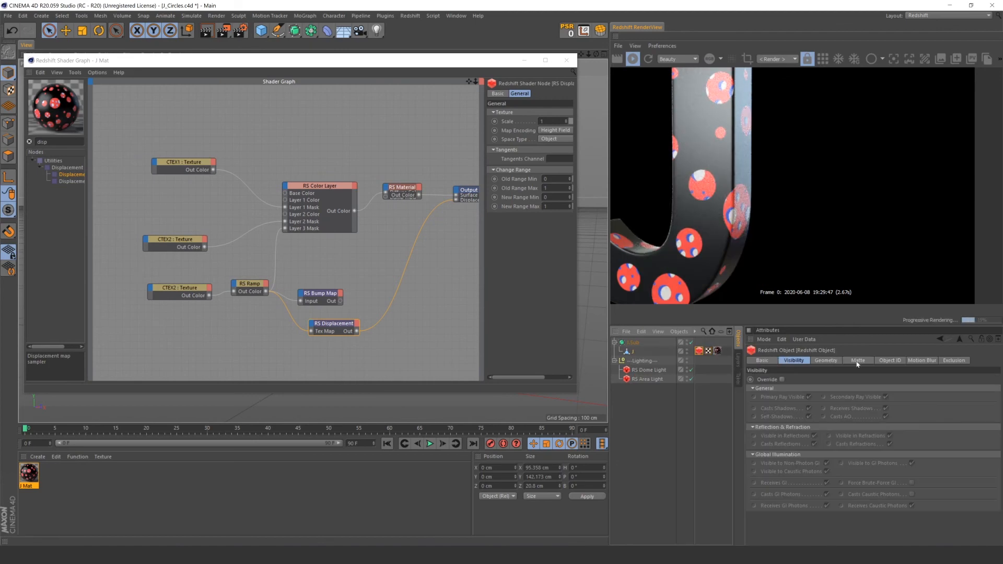
# Override the Redshift Object tag's Geometry settings, enabling both Tessellation and Displacement
pyautogui.click(826, 362)
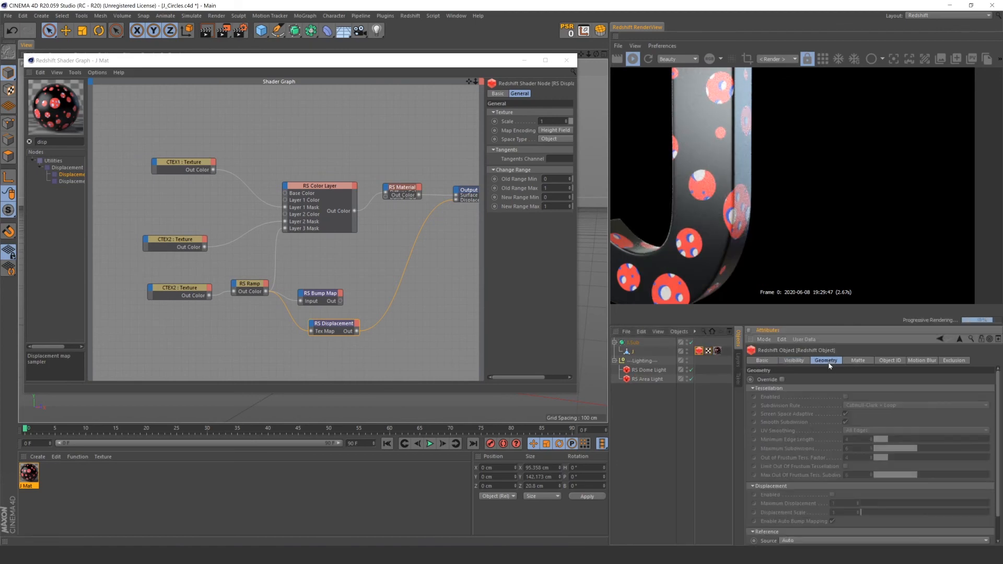
pyautogui.click(782, 379)
pyautogui.scroll(-1, 811, 388)
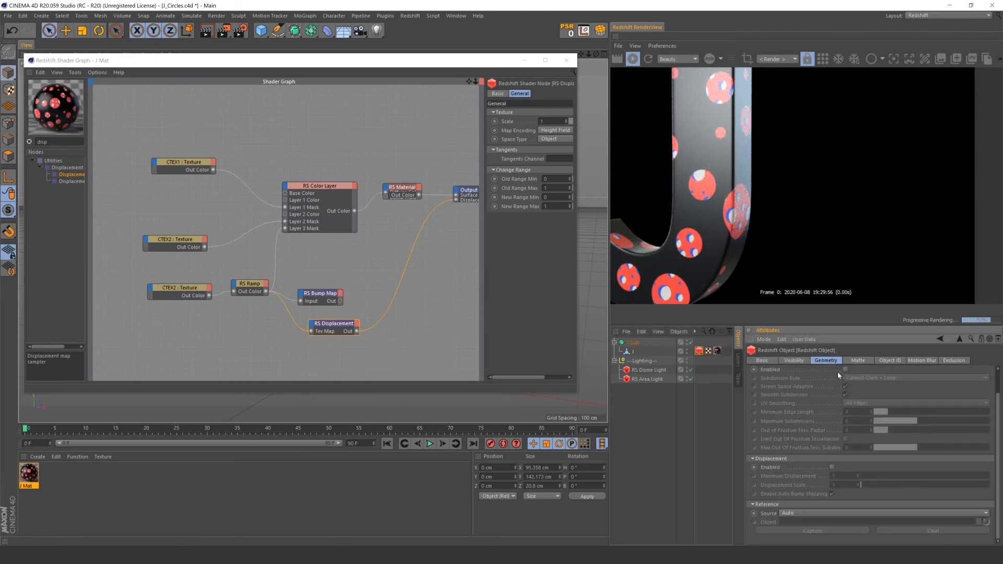
pyautogui.click(845, 369)
pyautogui.click(832, 467)
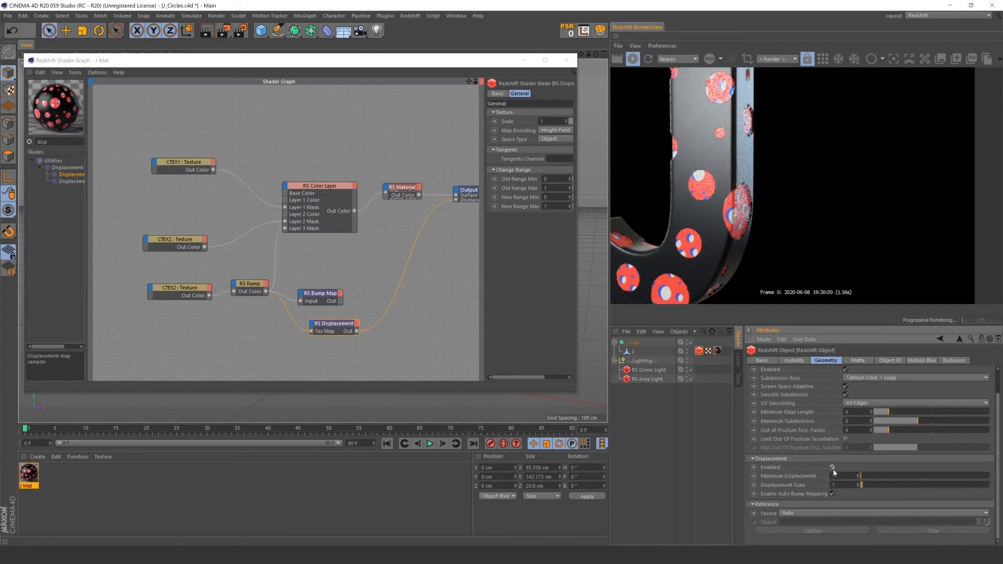
# Set the Redshift Object tag's Maximum Displacement to 10 and Displacement Scale to 10
pyautogui.moveTo(841, 477); pyautogui.dragTo(813, 473)
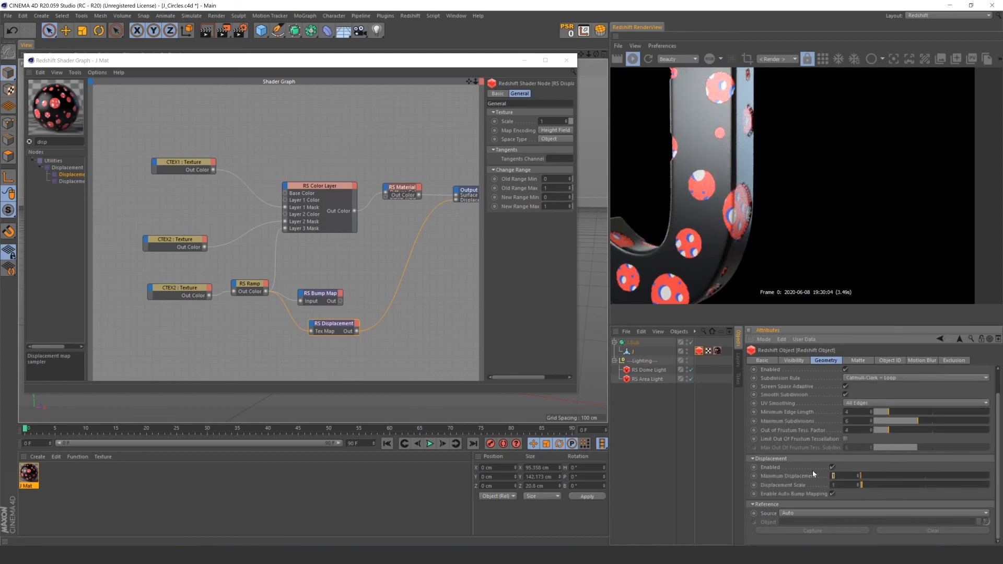
pyautogui.write('10')
pyautogui.press('Tab')
pyautogui.write('10')
pyautogui.press('Return')
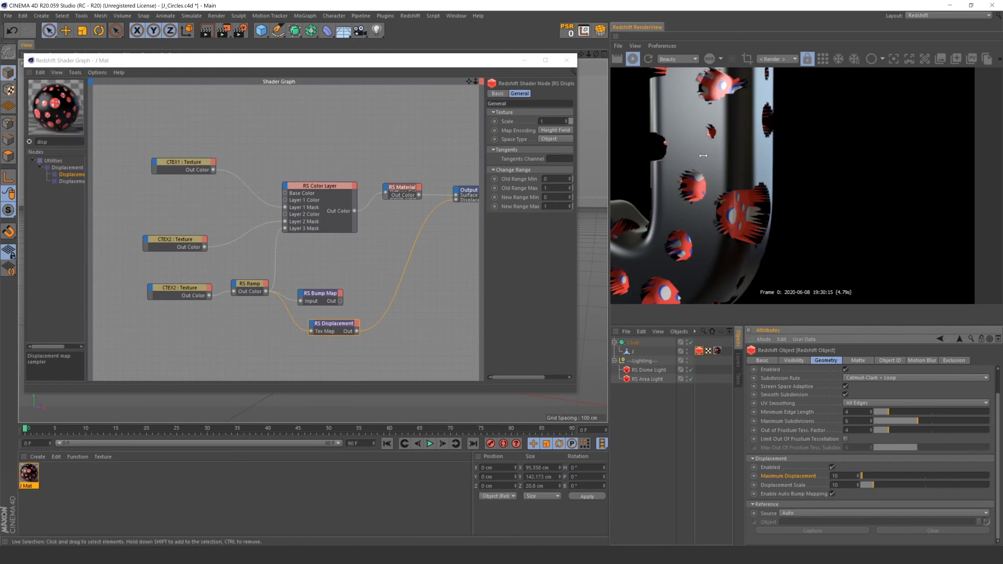
# Set the Redshift Object tag's Maximum Displacement and Displacement Scale to 1
pyautogui.moveTo(840, 476); pyautogui.dragTo(808, 476)
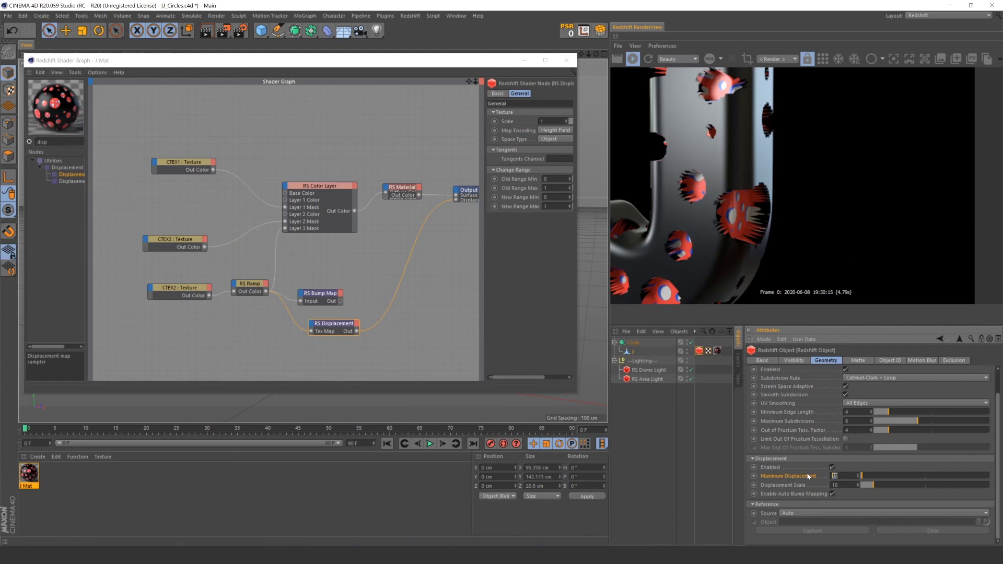
pyautogui.write('1')
pyautogui.press('Return')
pyautogui.doubleClick(836, 485)
pyautogui.write('1')
pyautogui.press('Return')
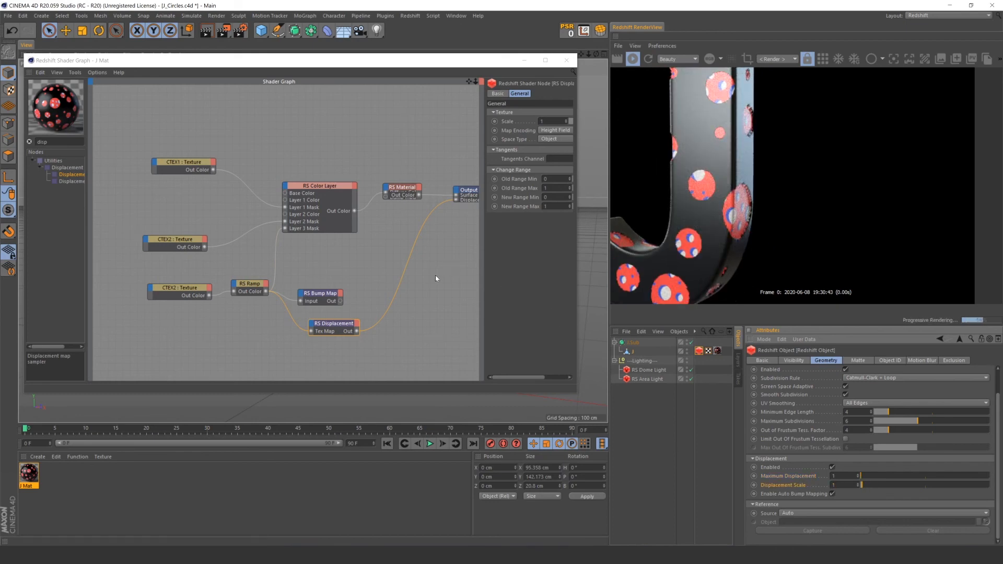
# Switch to Circle Texture.ai in Illustrator and apply a Gaussian Blur with a 70-pixel radius to all circles
pyautogui.click(291, 515)
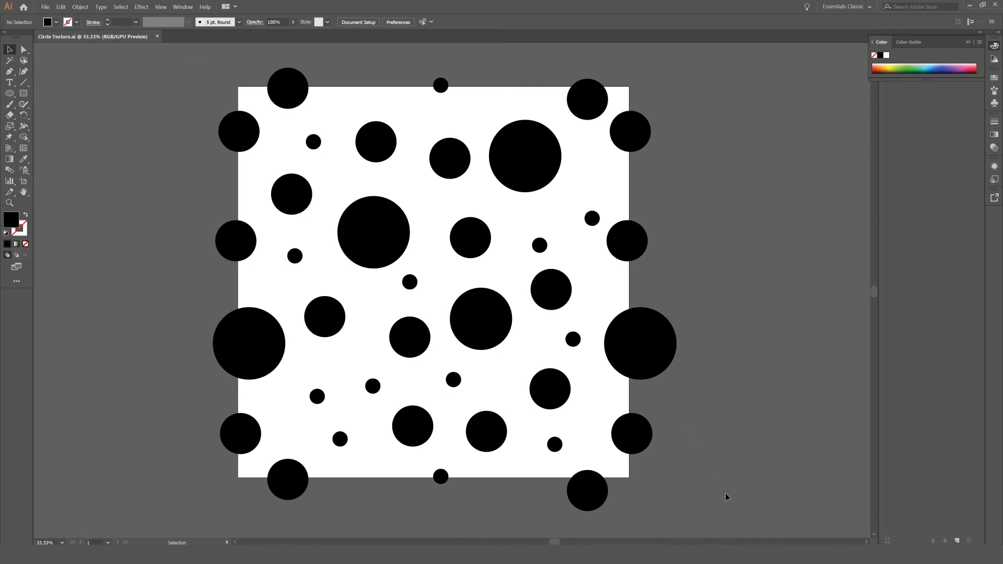
pyautogui.hotkey('ctrl', 'a')
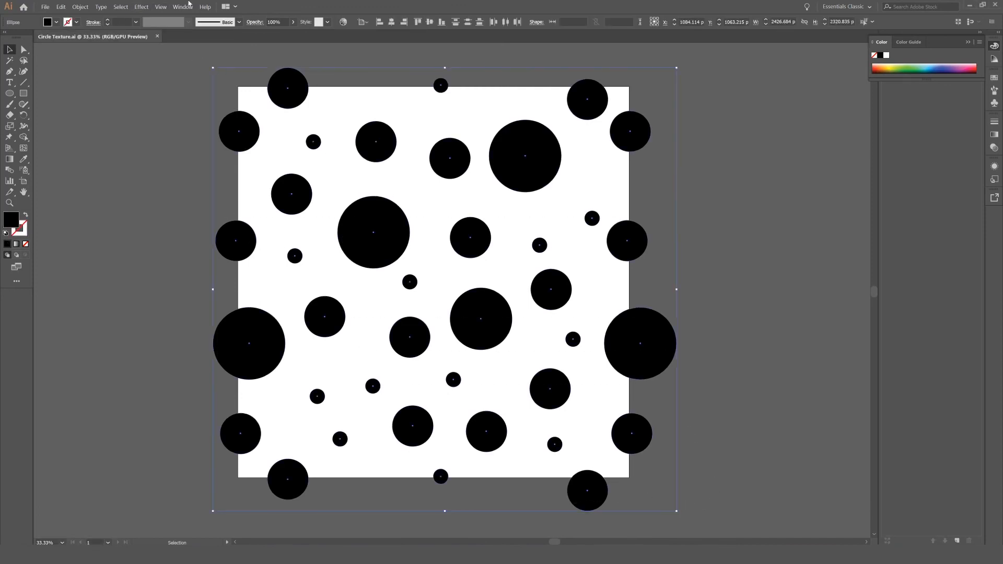
pyautogui.click(141, 7)
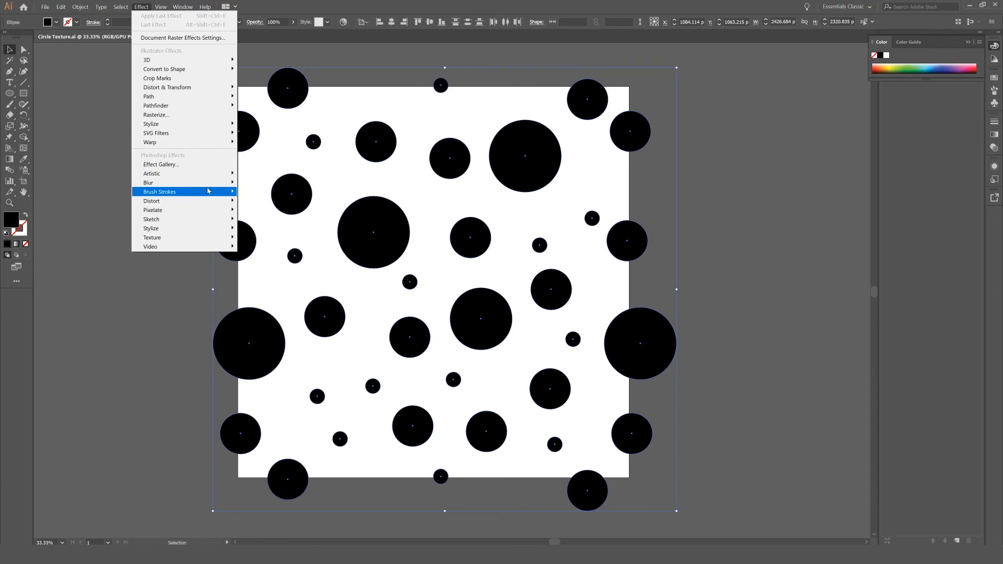
pyautogui.moveTo(219, 183)
pyautogui.click(265, 182)
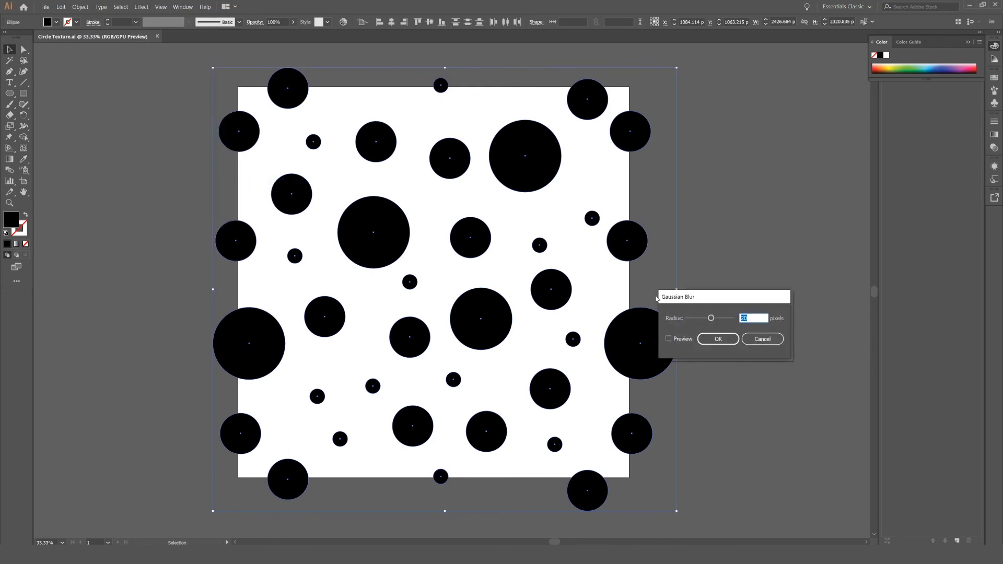
pyautogui.write('50')
pyautogui.moveTo(747, 318); pyautogui.dragTo(732, 327)
pyautogui.write('70')
pyautogui.click(686, 340)
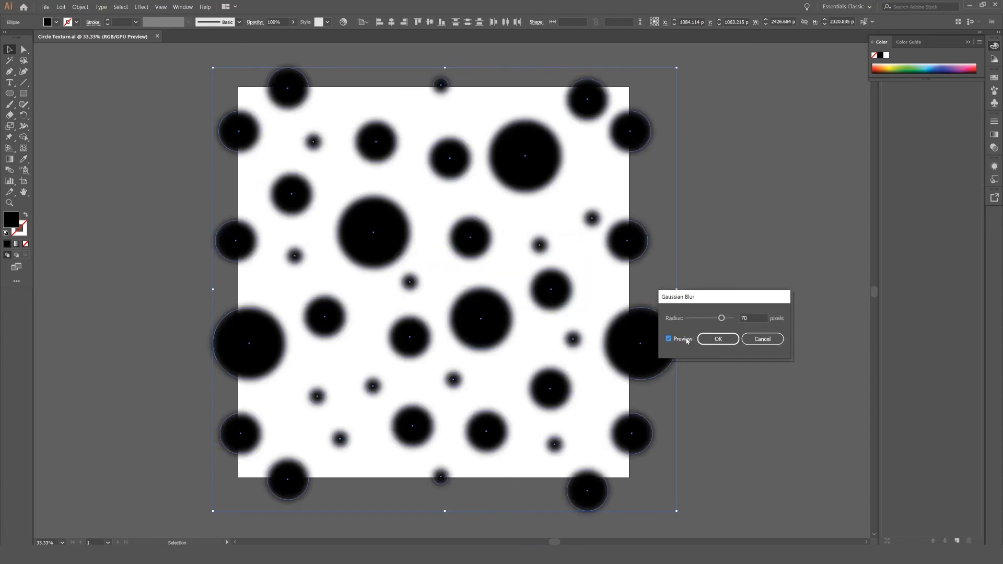
pyautogui.click(718, 339)
pyautogui.click(768, 502)
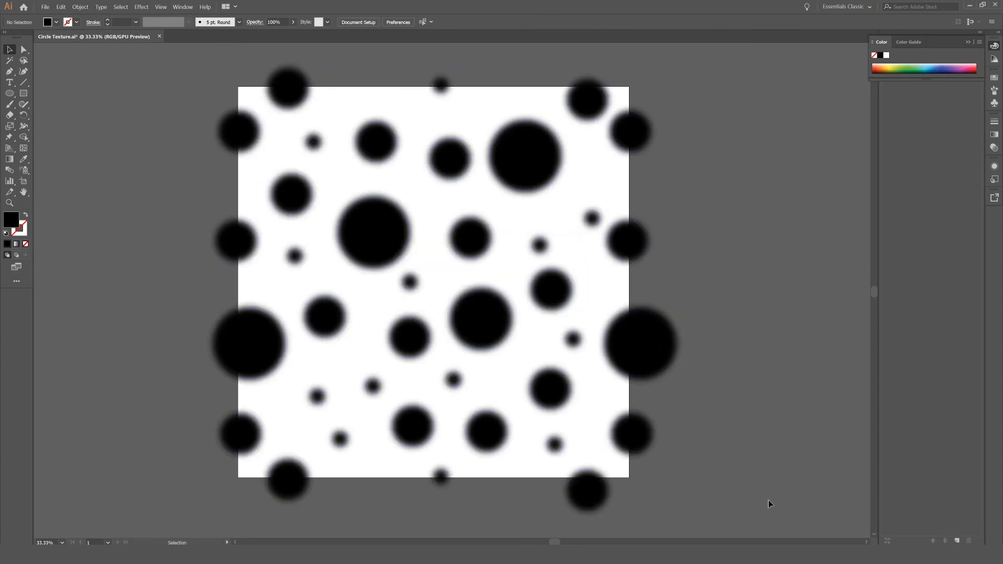
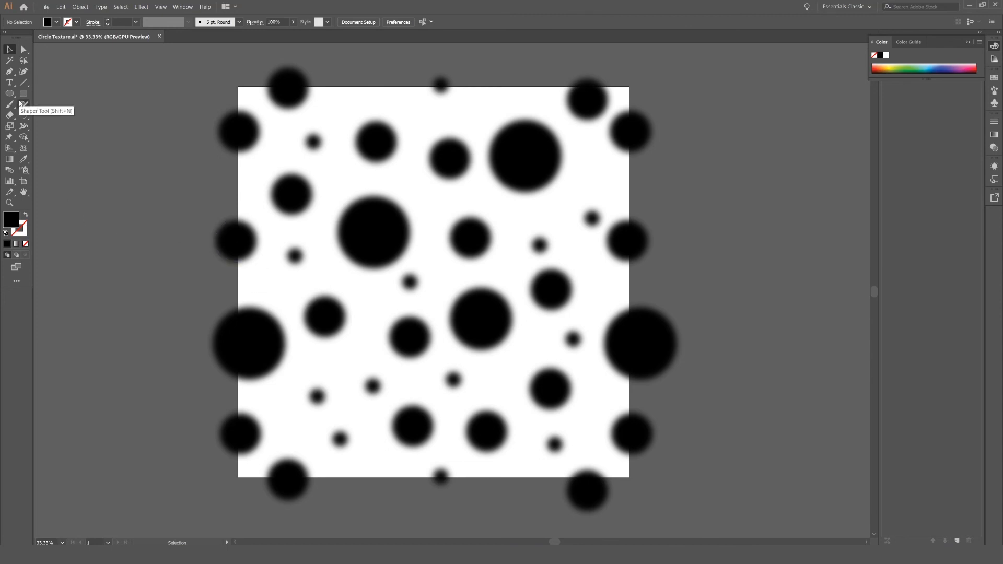
# Add a square about 2097 px wide behind all circles, covering the artboard and filled with gray at 0% saturation and 50% brightness
pyautogui.click(23, 94)
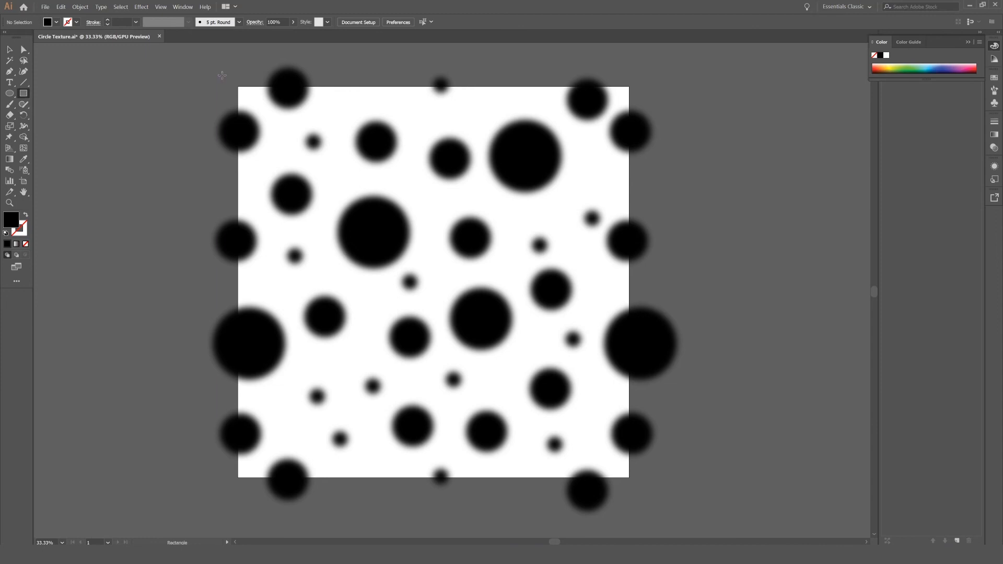
pyautogui.moveTo(234, 79)
pyautogui.keyDown('shift'); pyautogui.mouseDown()
pyautogui.moveTo(655, 502)
pyautogui.moveTo(652, 479)
pyautogui.mouseUp(); pyautogui.keyUp('shift')
pyautogui.doubleClick(11, 219)
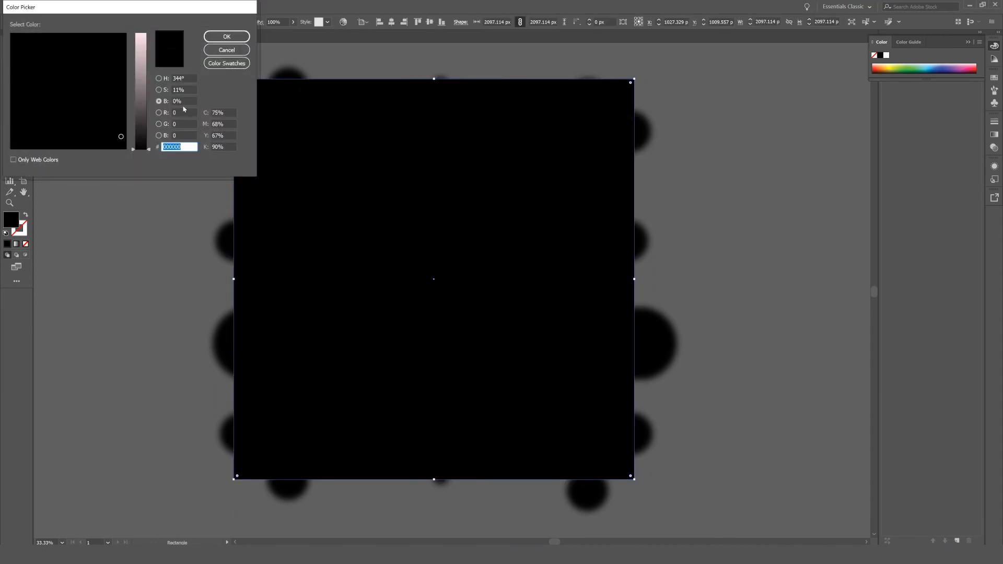
pyautogui.write('50')
pyautogui.doubleClick(185, 90)
pyautogui.write('0')
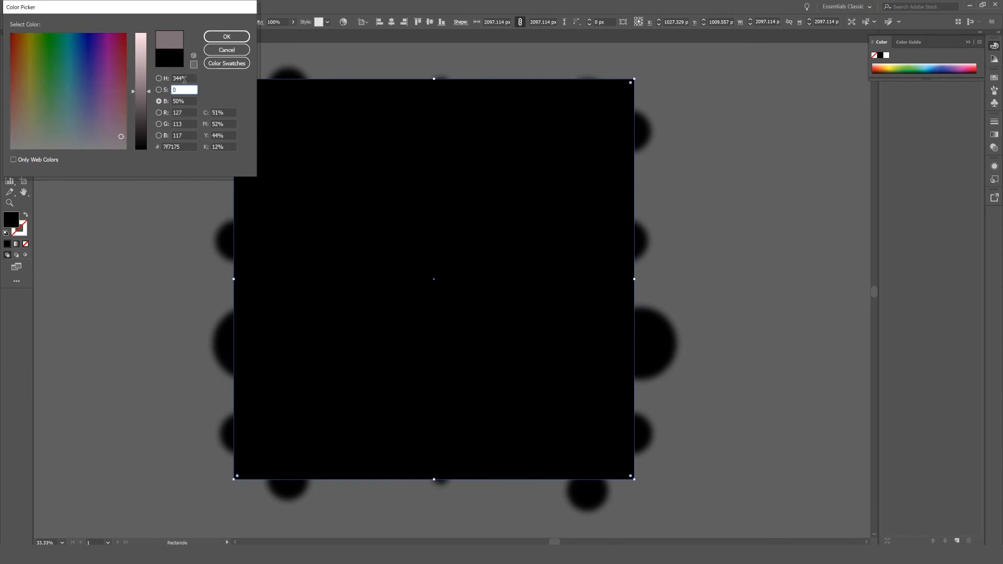
pyautogui.click(187, 79)
pyautogui.click(227, 36)
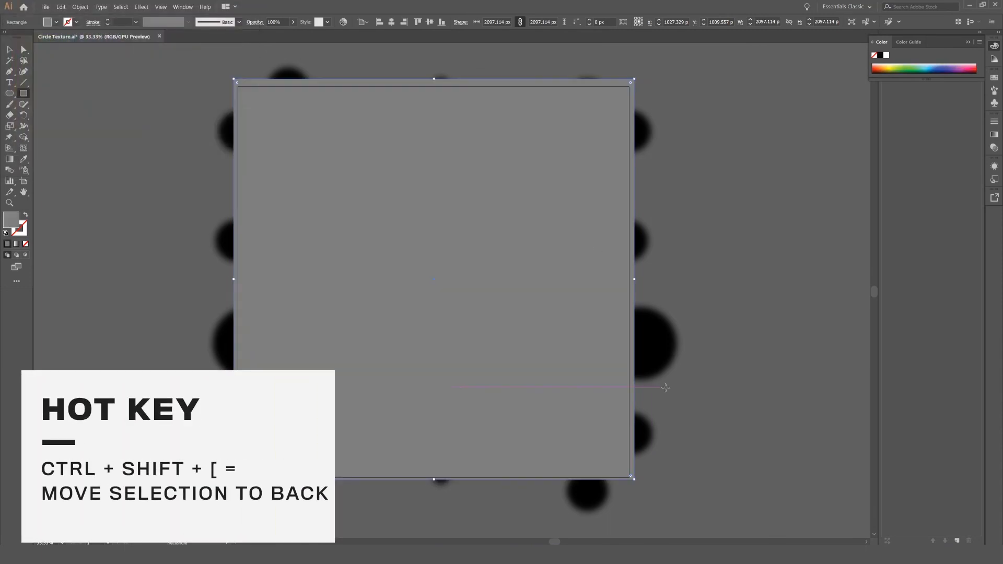
pyautogui.hotkey('ctrl', 'shift', '[')
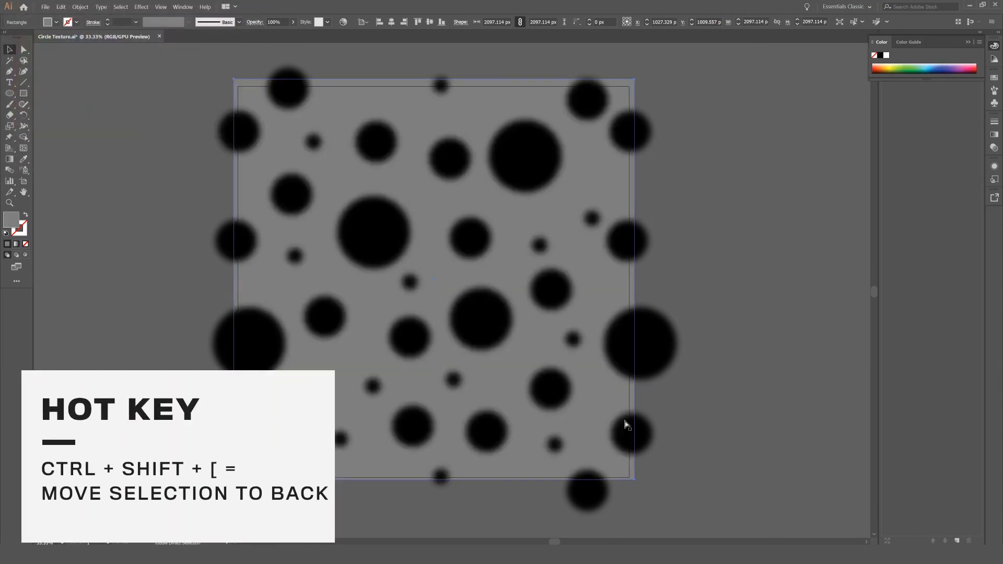
pyautogui.click(729, 462)
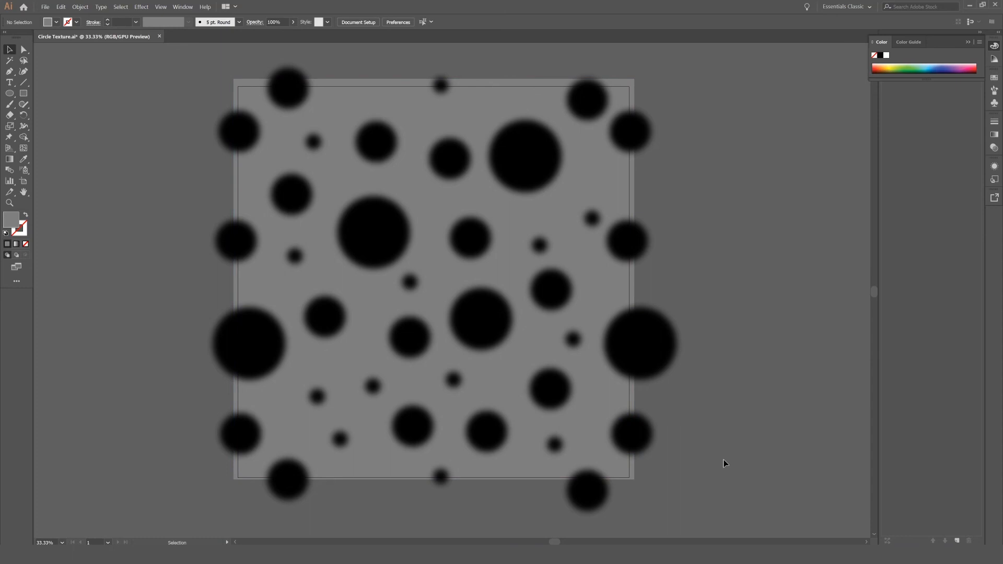
# Start a JPEG export of the blurred artwork into the Circle Texture folder and name the file Circle Displace.jpg
pyautogui.click(45, 7)
pyautogui.moveTo(85, 141)
pyautogui.click(199, 147)
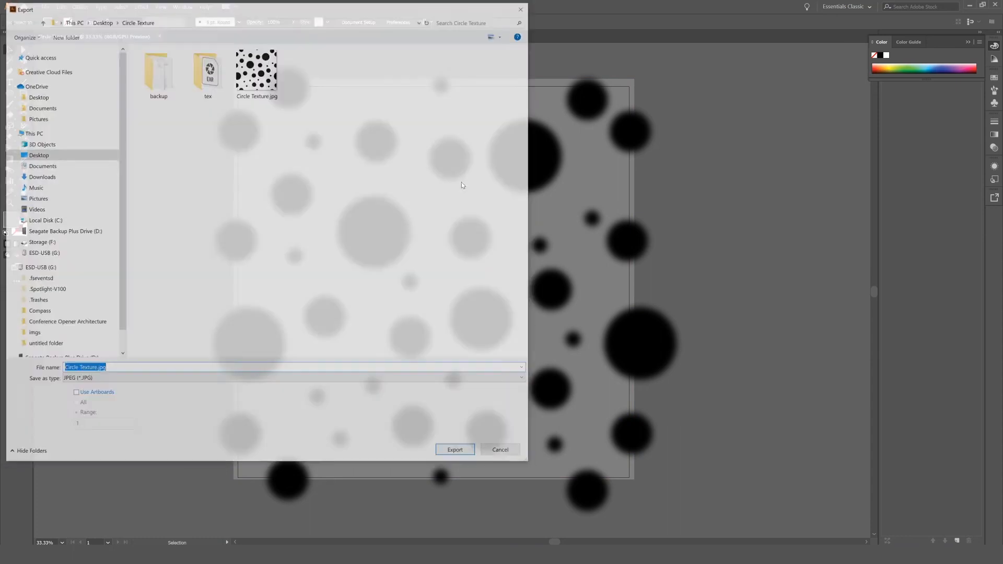
pyautogui.press('Right')
pyautogui.press('BackSpace')
pyautogui.press('BackSpace')
pyautogui.press('BackSpace')
pyautogui.press('BackSpace')
pyautogui.press('BackSpace')
pyautogui.press('BackSpace')
pyautogui.press('BackSpace')
pyautogui.write('Displ')
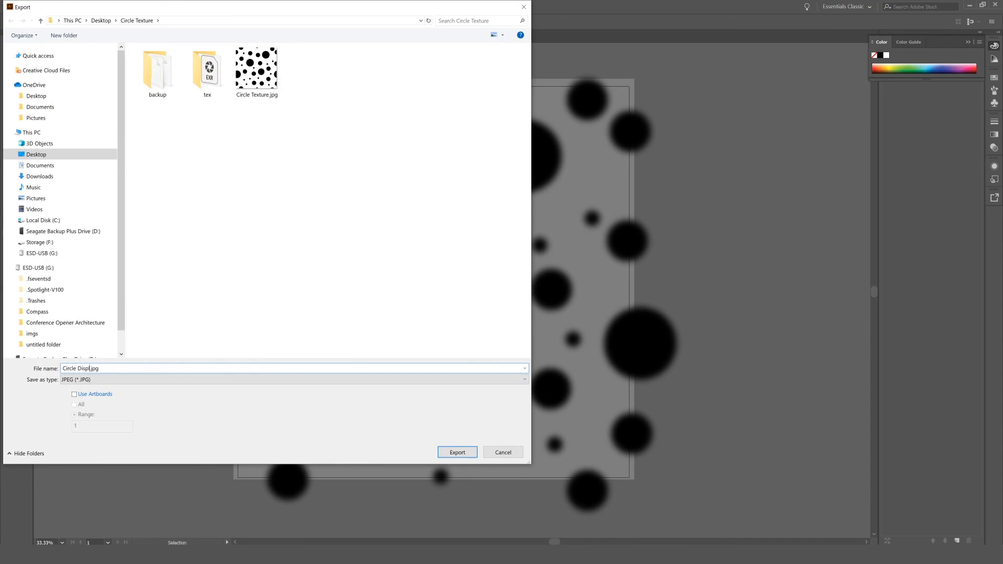
pyautogui.write('ace')
# Export the JPEG with Use Artboards enabled, using the RGB color model, quality 10 and 72 ppi resolution
pyautogui.click(94, 393)
pyautogui.click(473, 454)
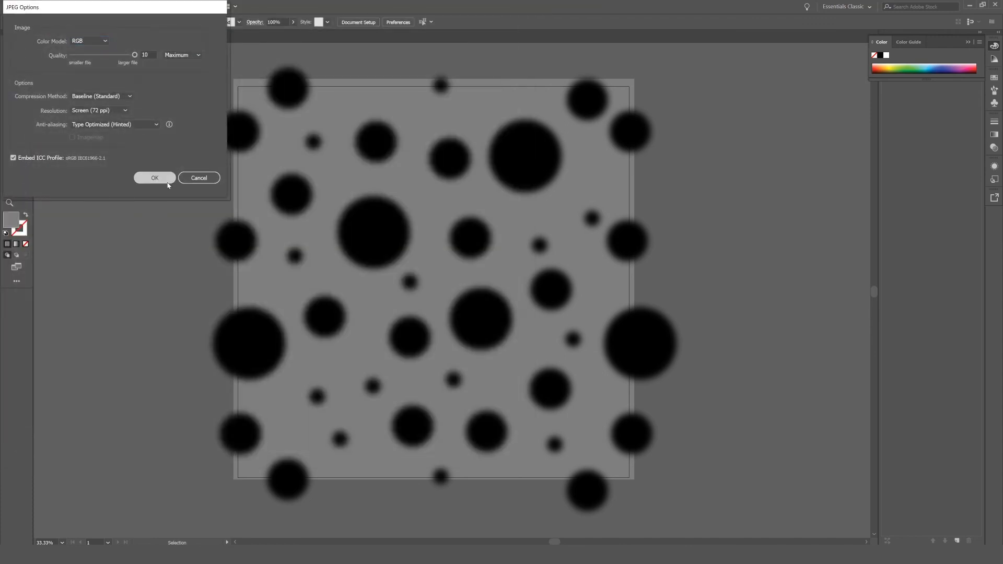
pyautogui.click(168, 179)
# Select all circles without the gray background square and set their fill to black, 000000
pyautogui.hotkey('ctrl', 'a')
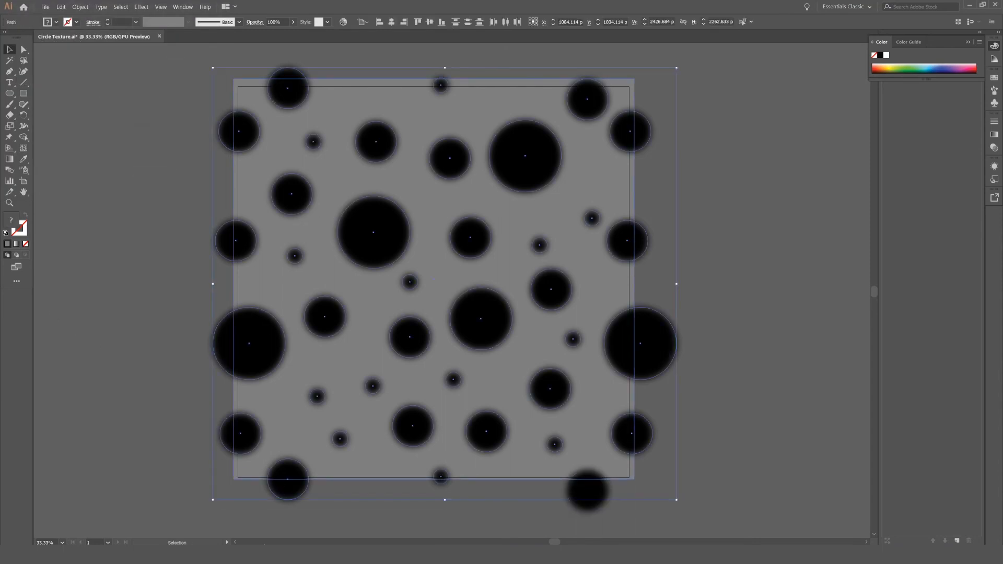
pyautogui.keyDown('shift'); pyautogui.click(574, 493); pyautogui.keyUp('shift')
pyautogui.doubleClick(10, 219)
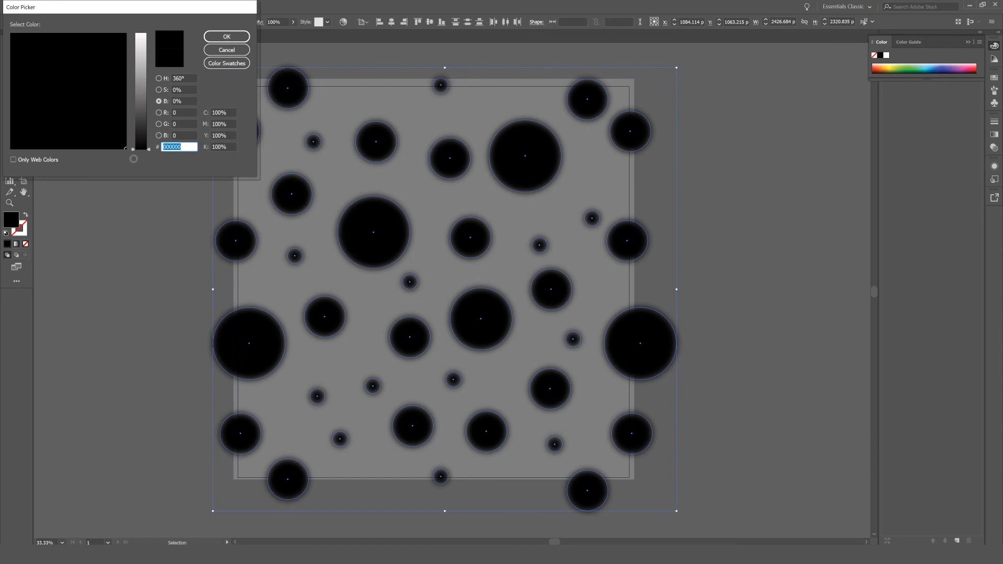
pyautogui.click(214, 37)
pyautogui.click(61, 7)
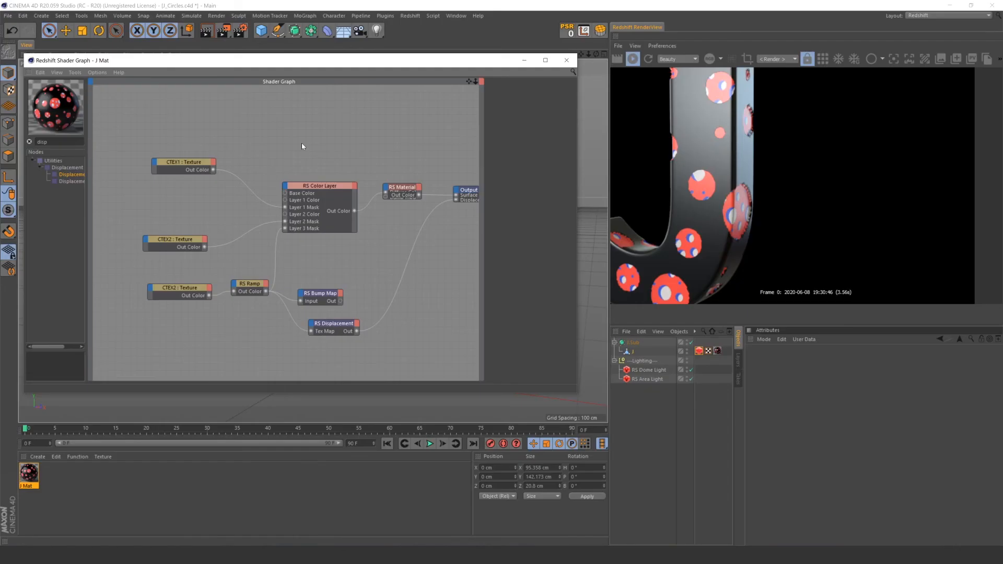
# Switch back to Cinema 4D's J Mat shader graph and disconnect the RS Ramp from the RS Bump Map and RS Displacement nodes
pyautogui.click(179, 288)
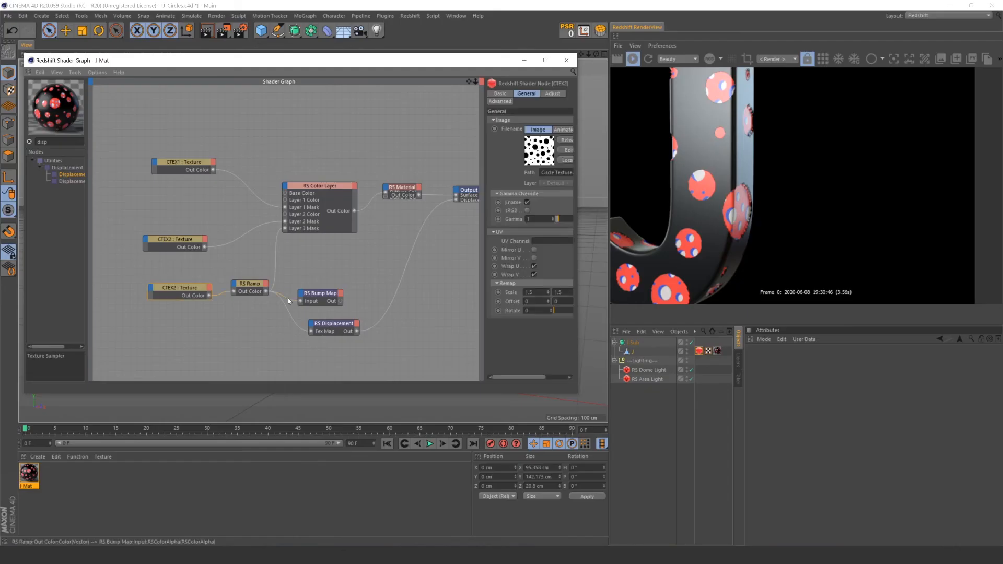
pyautogui.click(293, 141)
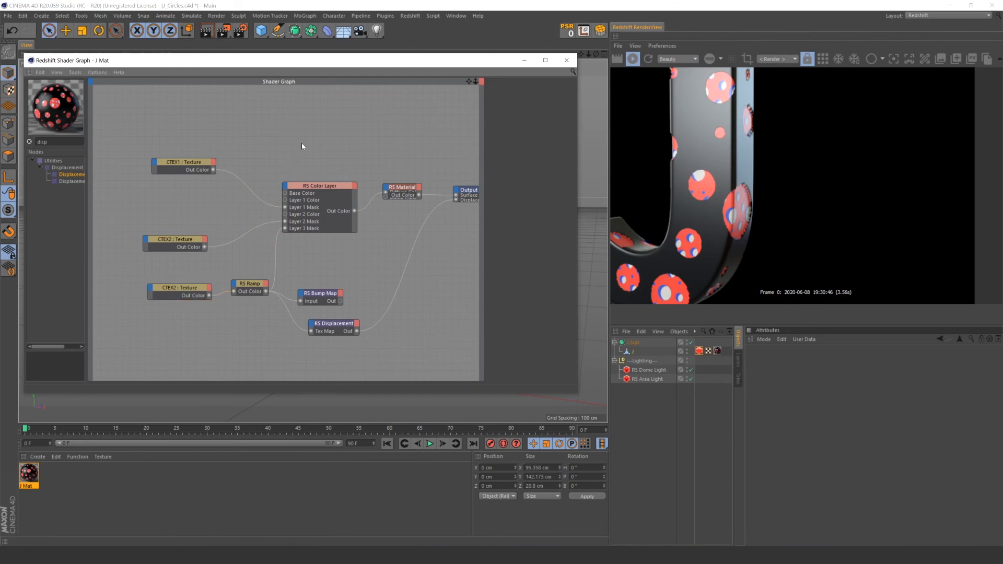
pyautogui.moveTo(293, 141); pyautogui.dragTo(344, 261)
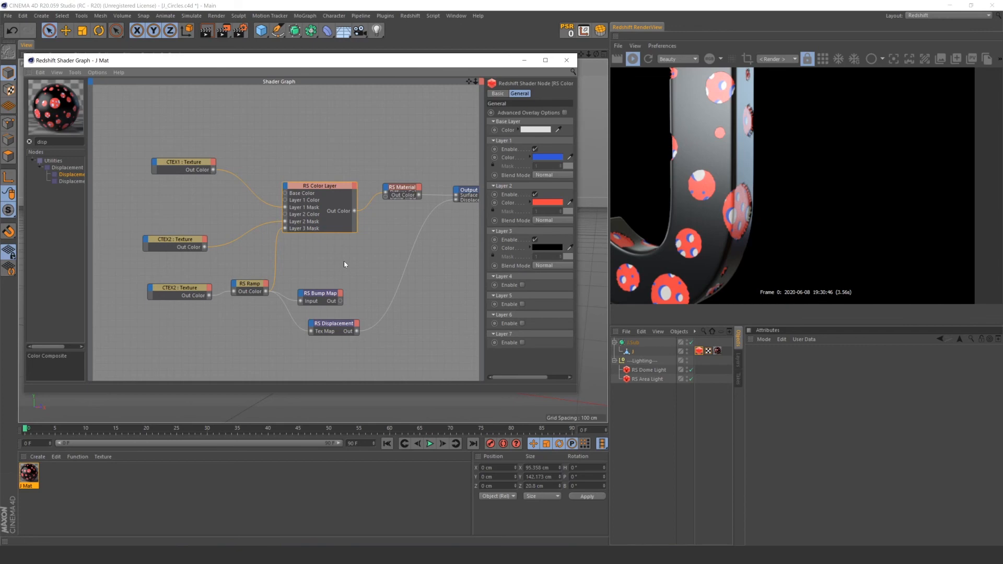
pyautogui.moveTo(319, 293); pyautogui.dragTo(348, 292)
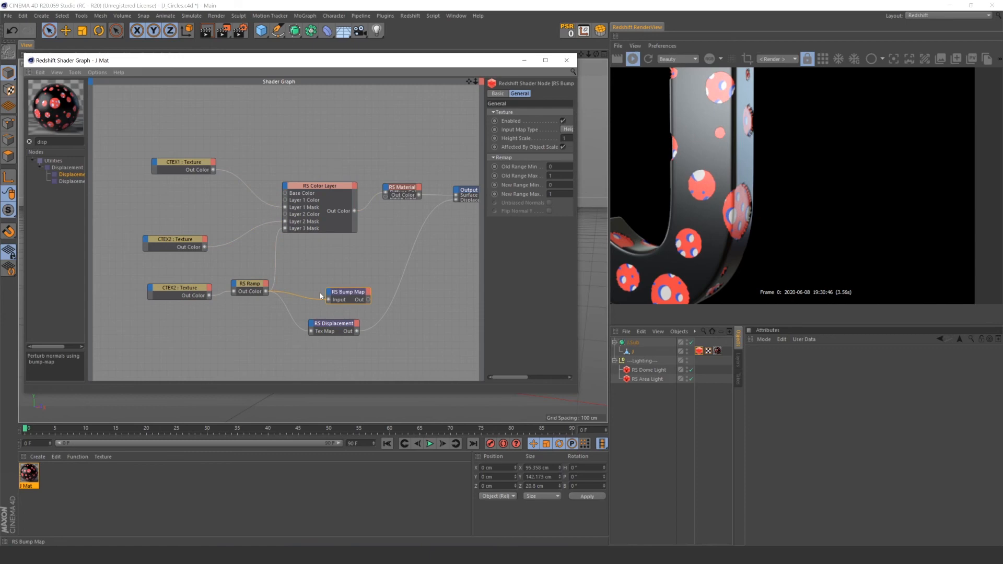
pyautogui.click(284, 294)
pyautogui.press('Delete')
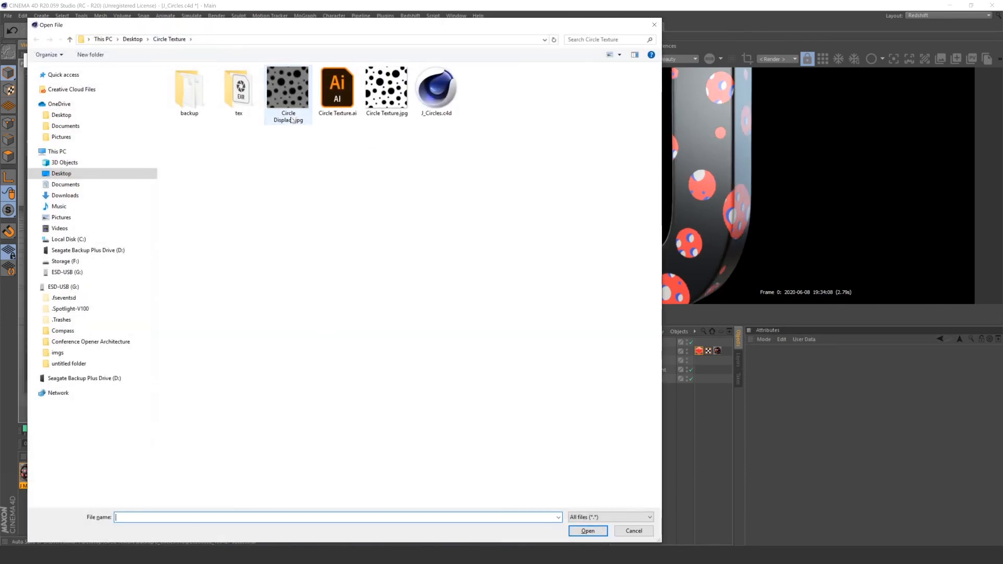
# Load Circle Displace.jpg as a texture node and place it next to the RS Displacement node
pyautogui.doubleClick(289, 94)
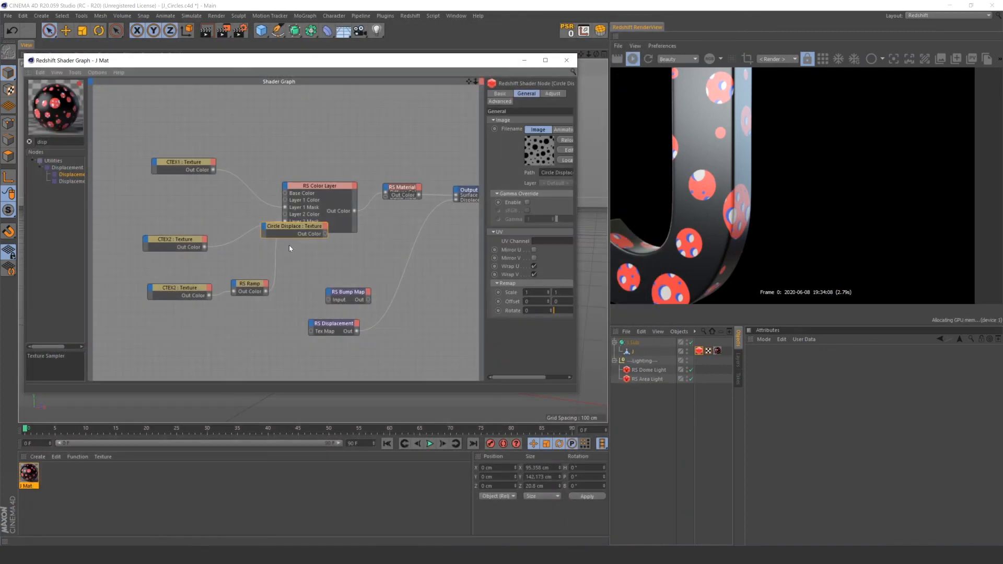
pyautogui.moveTo(298, 228); pyautogui.dragTo(246, 333)
pyautogui.click(495, 94)
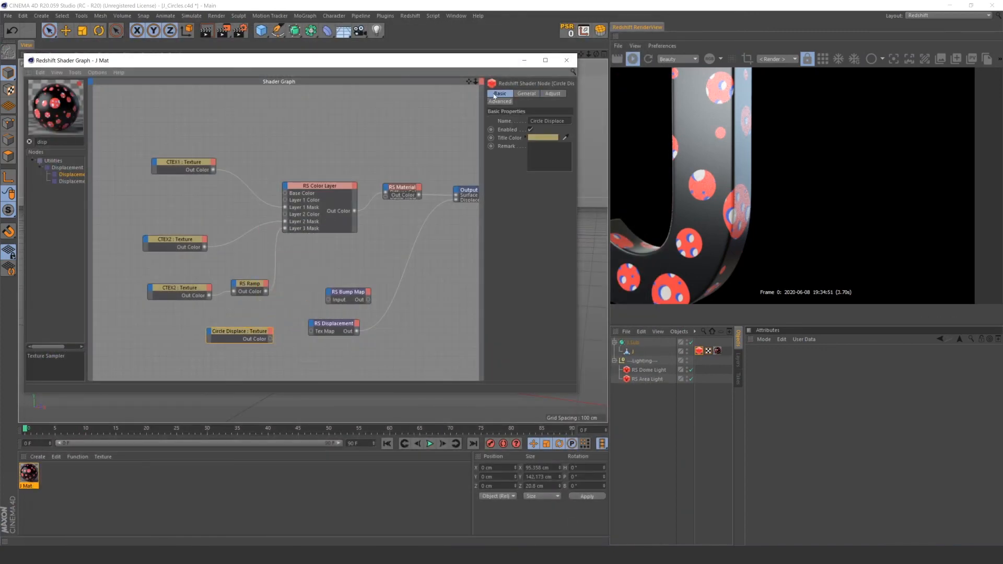
pyautogui.click(524, 94)
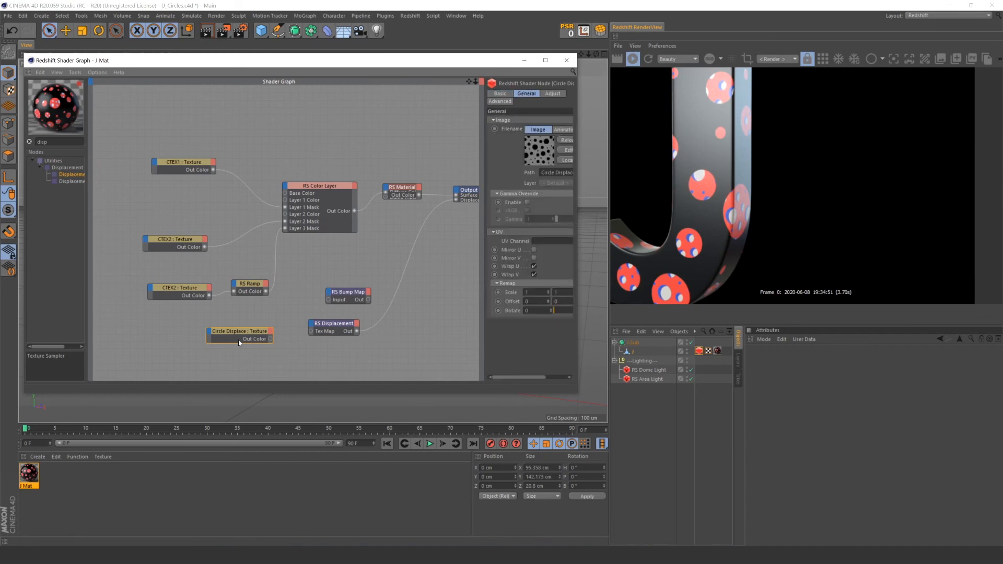
# Rename the texture node that feeds the RS Ramp as CTEX Big
pyautogui.click(173, 286)
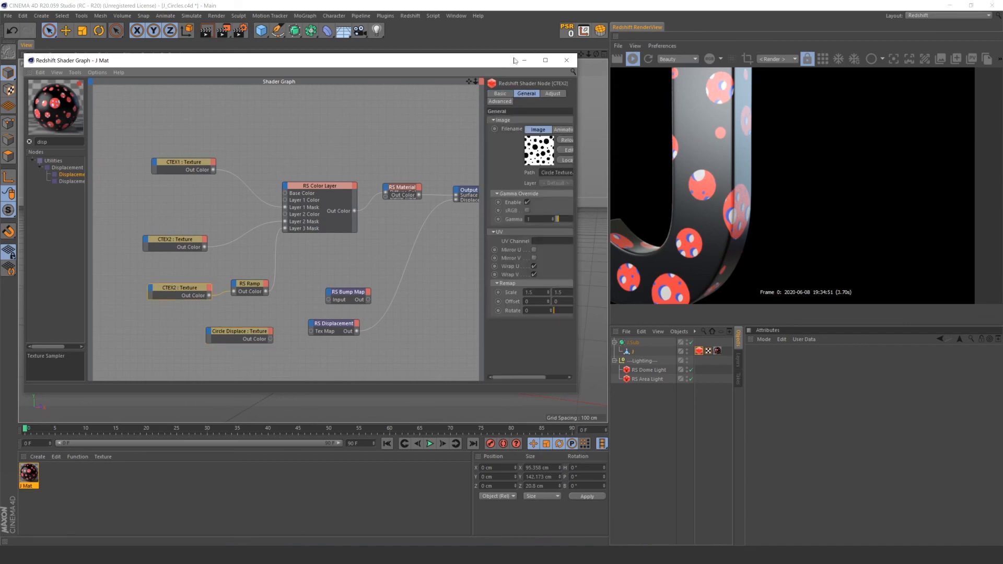
pyautogui.click(501, 94)
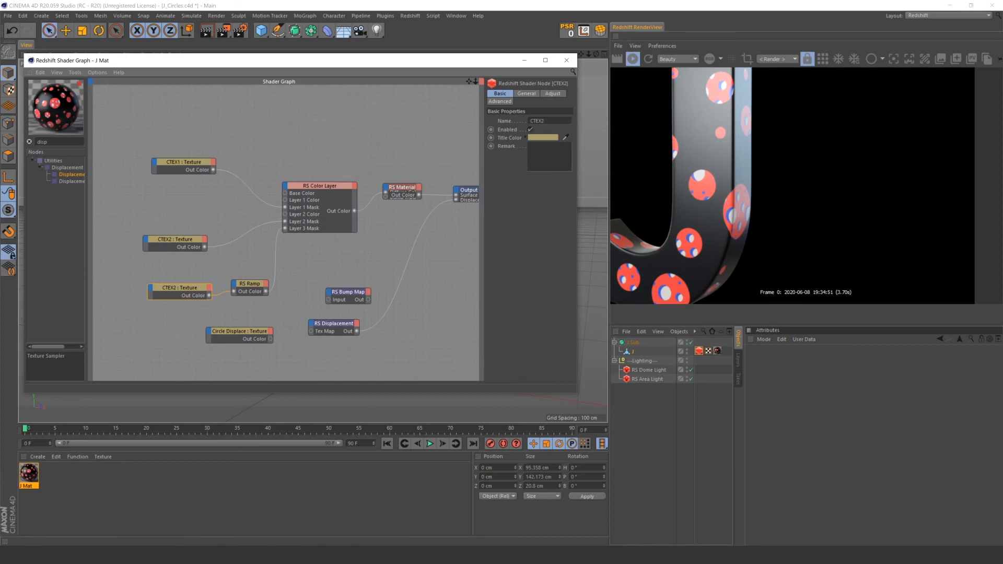
pyautogui.write('g')
pyautogui.press('Return')
pyautogui.click(324, 251)
# Set the Circle Displace texture's UV remap scale to 1.5 and connect it to the RS Displacement node's Tex Map
pyautogui.click(266, 337)
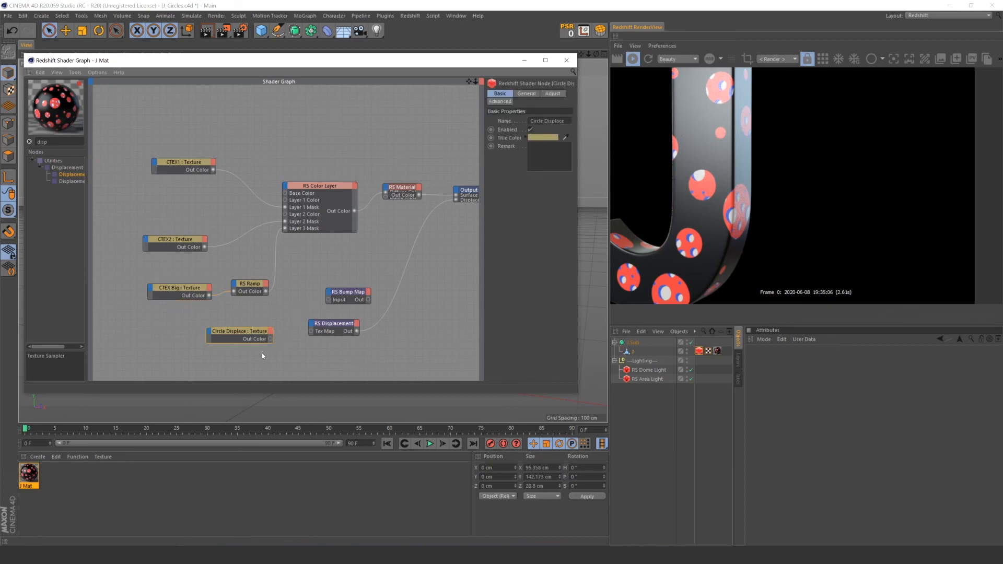
pyautogui.click(525, 94)
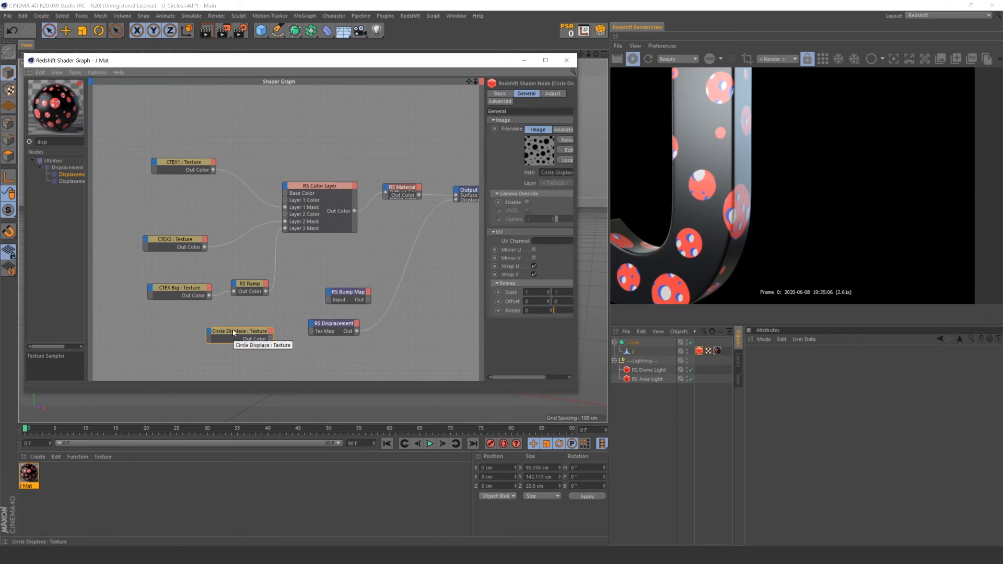
pyautogui.moveTo(214, 271); pyautogui.dragTo(132, 303)
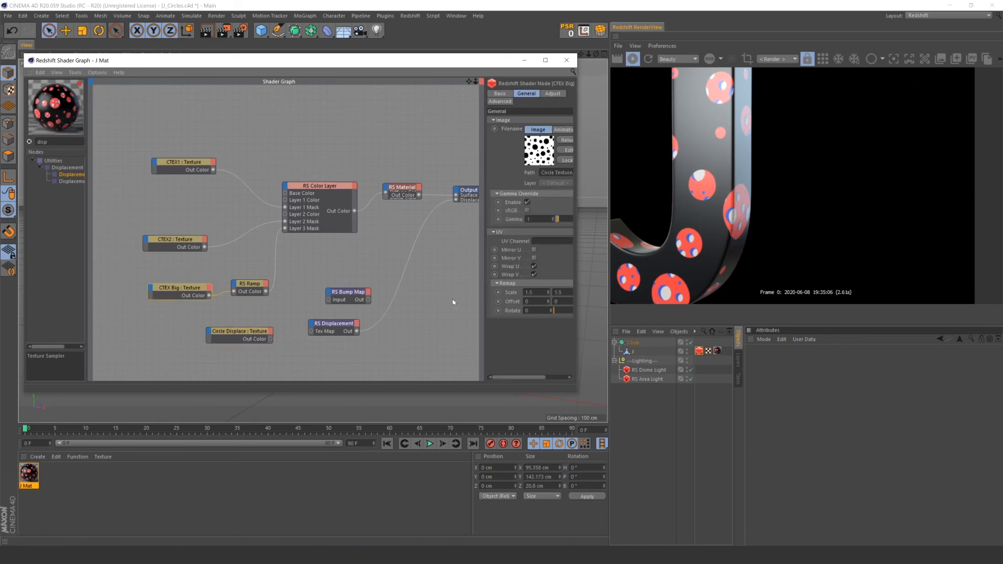
pyautogui.click(248, 333)
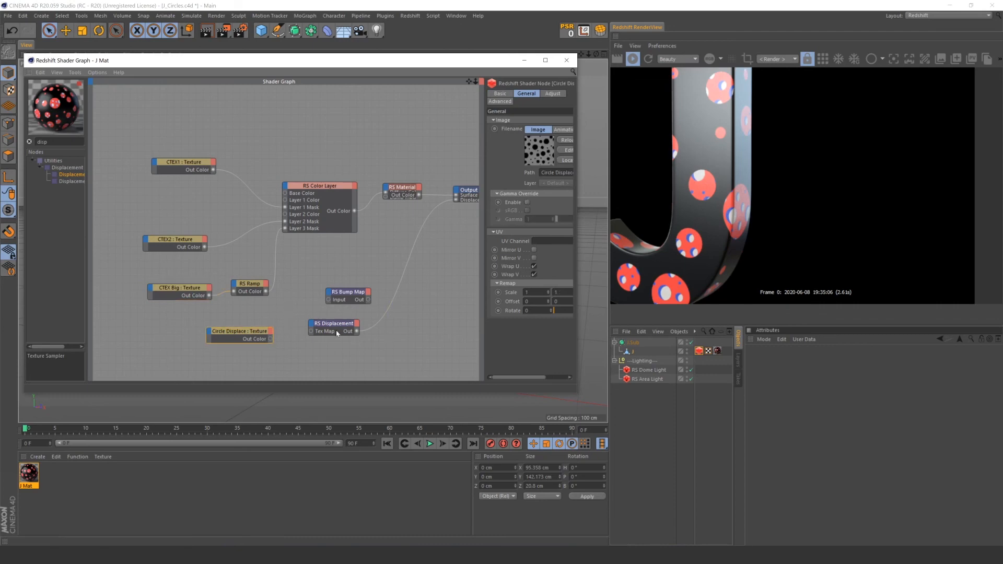
pyautogui.write('1.5')
pyautogui.press('Return')
pyautogui.moveTo(311, 333); pyautogui.dragTo(311, 331)
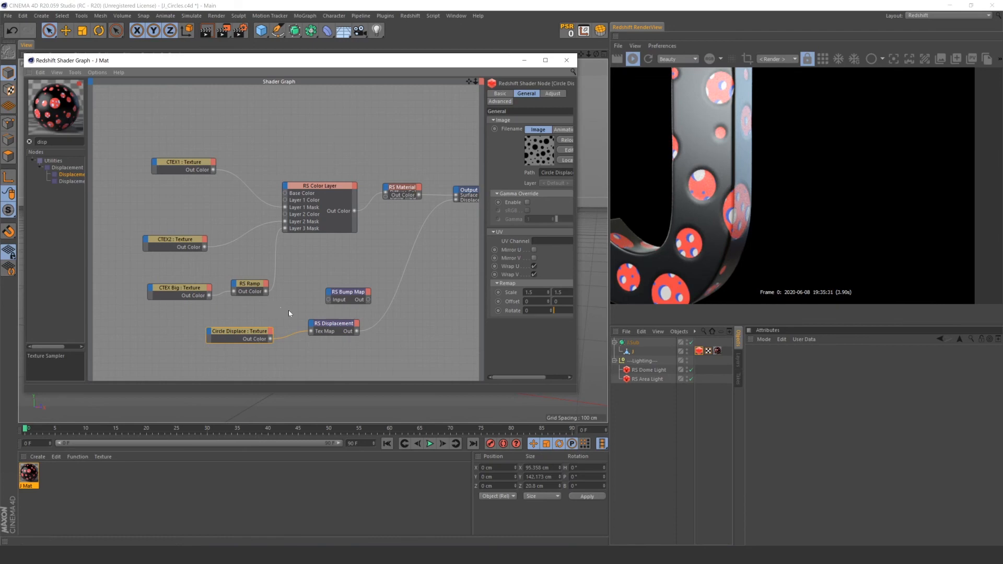
# Set both Maximum Displacement and Displacement Scale to 5 in the geometry settings of the letter J's Redshift Object tag
pyautogui.moveTo(288, 314); pyautogui.dragTo(351, 342)
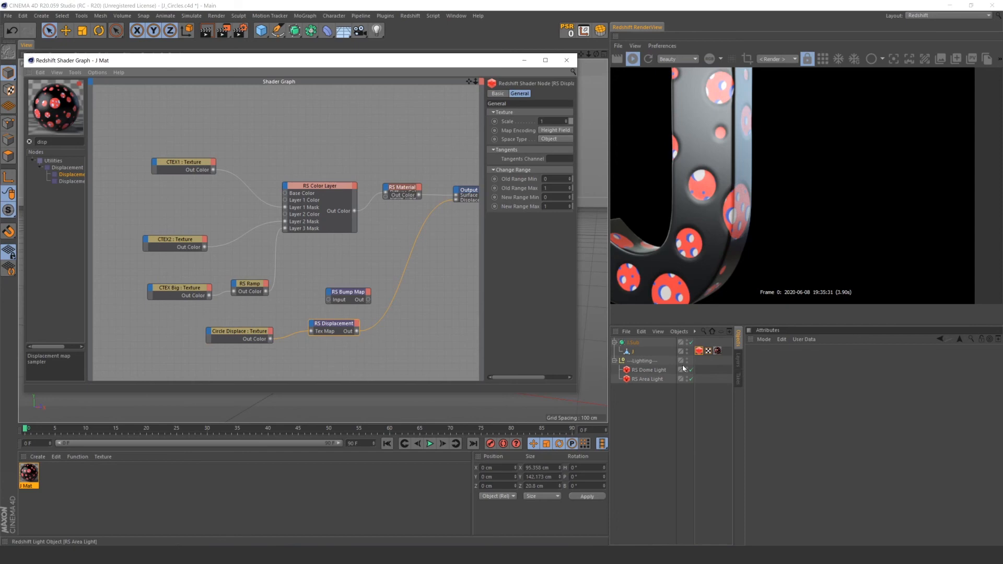
pyautogui.click(699, 350)
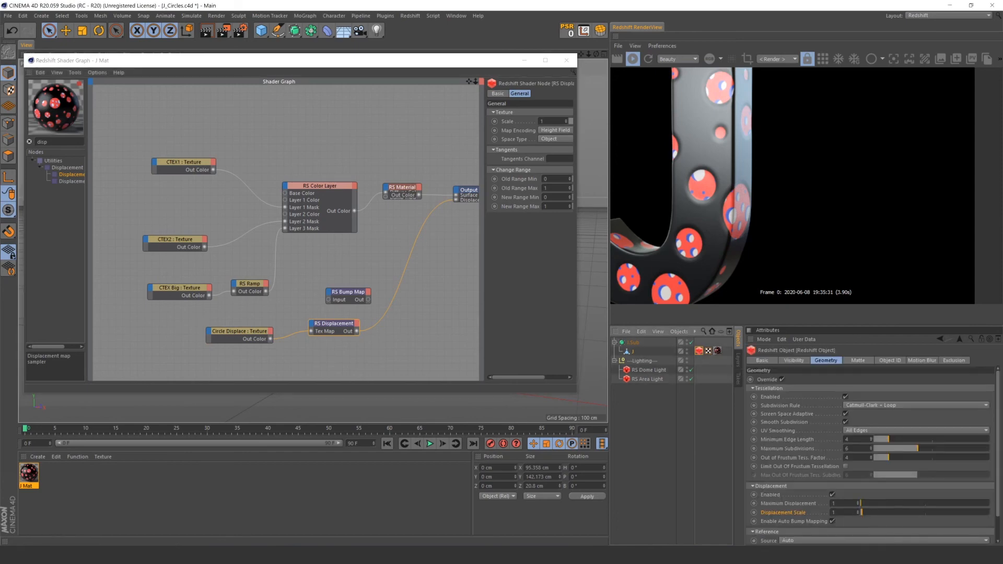
pyautogui.click(834, 503)
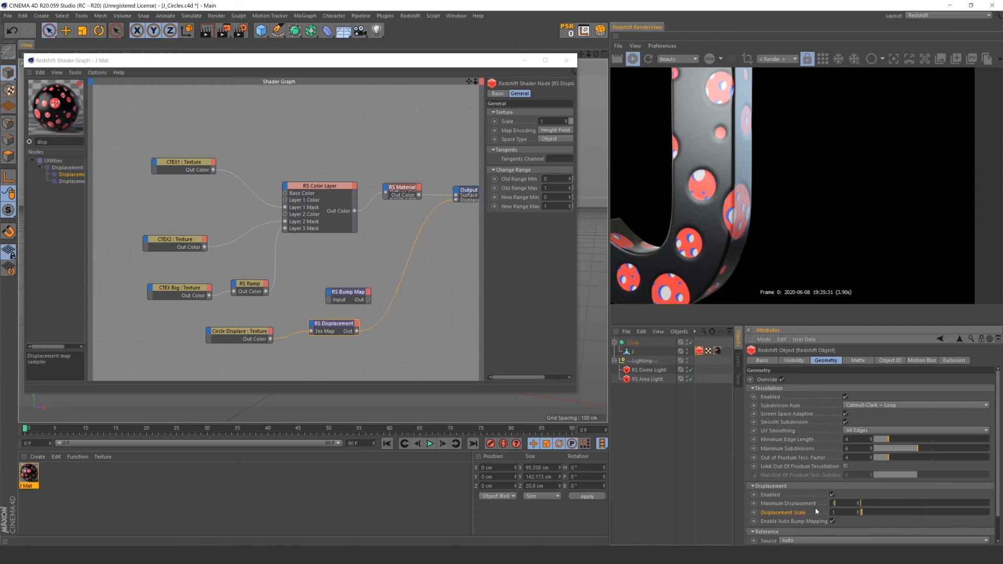
pyautogui.write('5')
pyautogui.press('Return')
pyautogui.doubleClick(834, 512)
pyautogui.write('5')
pyautogui.press('Return')
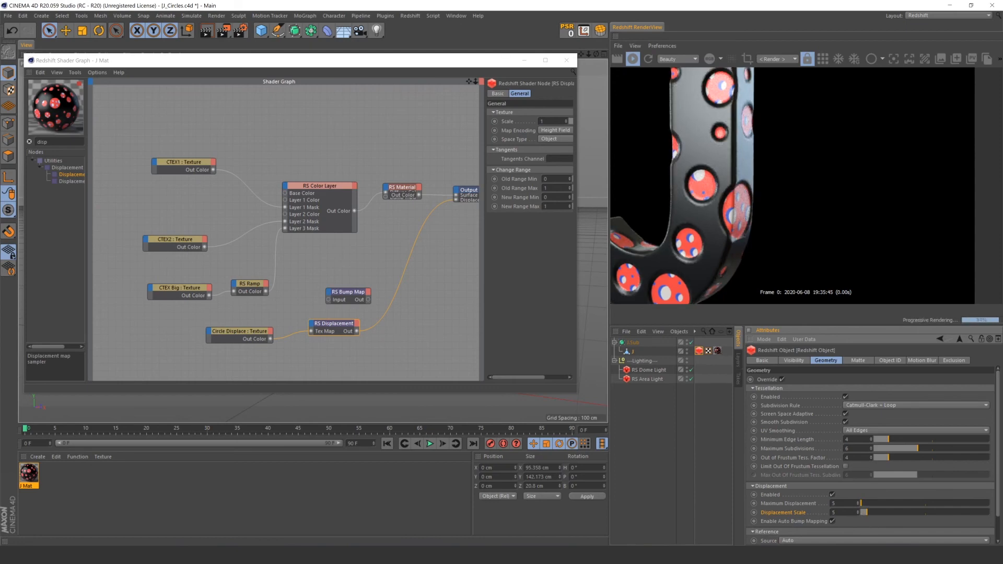
# Raise the J's Maximum Displacement and Displacement Scale to 10 and check the result in the render
pyautogui.write('10')
pyautogui.press('Return')
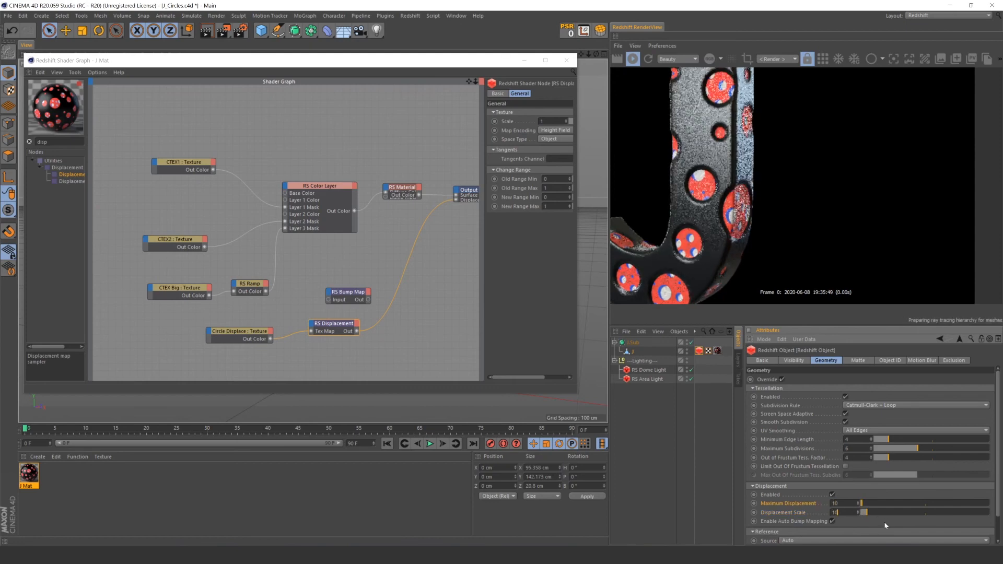
pyautogui.scroll(-1, 794, 232)
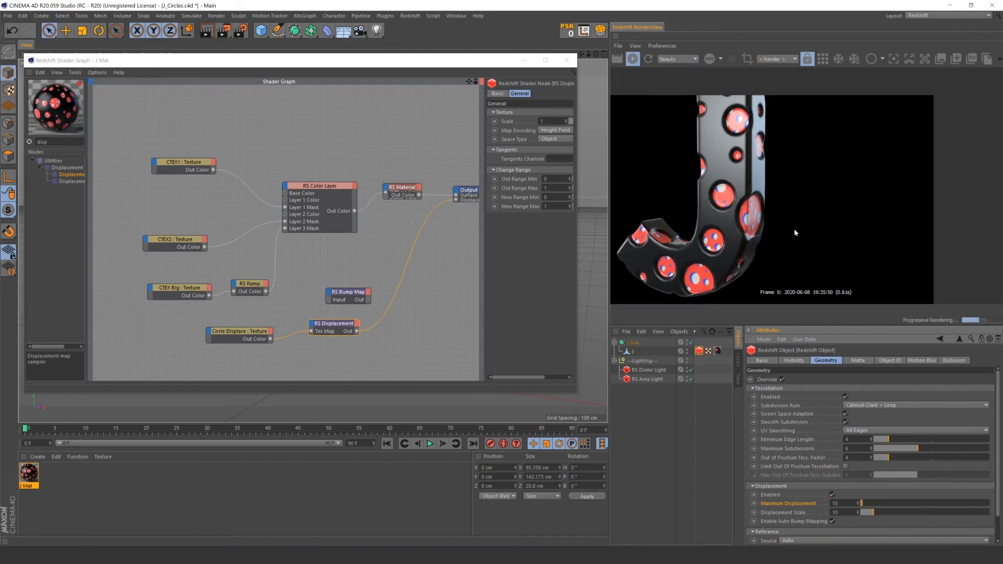
pyautogui.scroll(1, 679, 278)
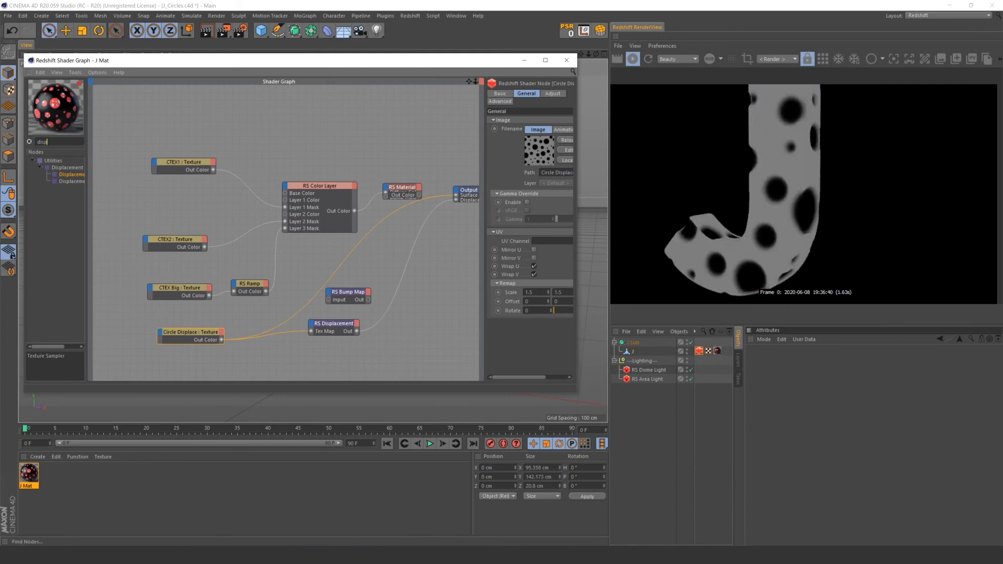
# Find the Ramp node and insert an RS Ramp between the Circle Displace texture and the RS Displacement node
pyautogui.press('BackSpace')
pyautogui.press('BackSpace')
pyautogui.press('BackSpace')
pyautogui.press('BackSpace')
pyautogui.write('ra')
pyautogui.moveTo(59, 194); pyautogui.dragTo(260, 334)
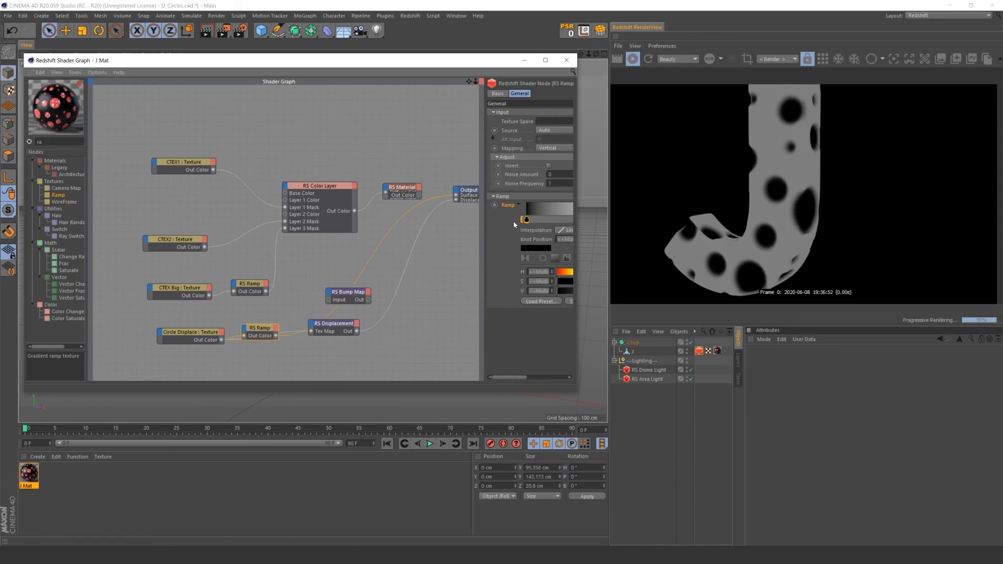
# Set the brightness value (V) of the new ramp's black knot to 50%
pyautogui.moveTo(483, 333); pyautogui.dragTo(384, 333)
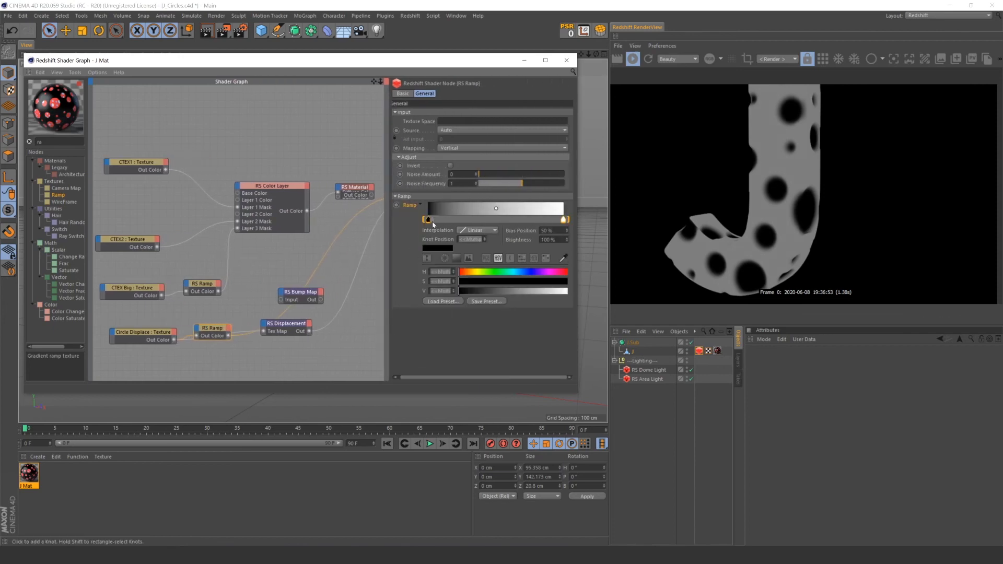
pyautogui.doubleClick(427, 220)
pyautogui.doubleClick(346, 251)
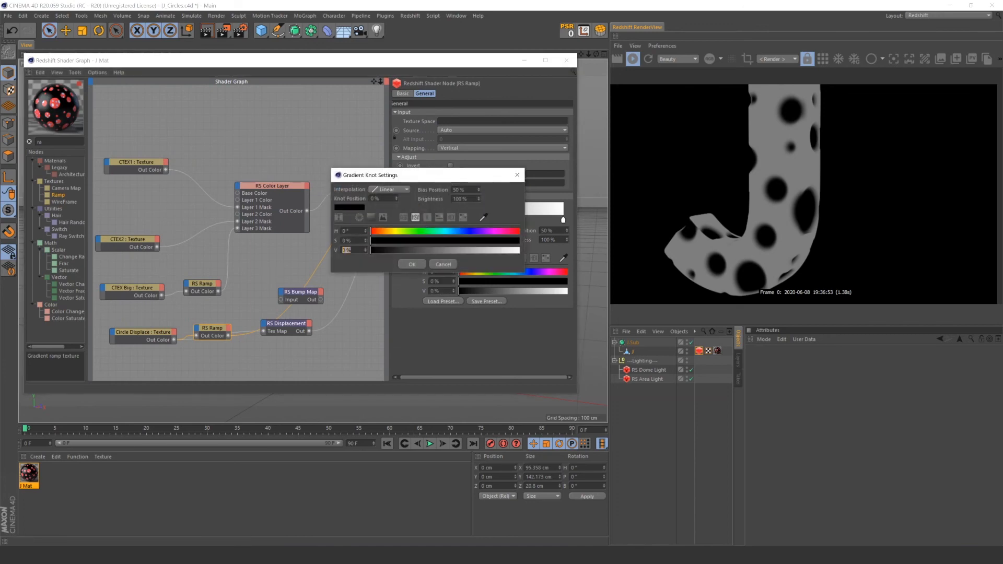
pyautogui.write('50')
pyautogui.press('Return')
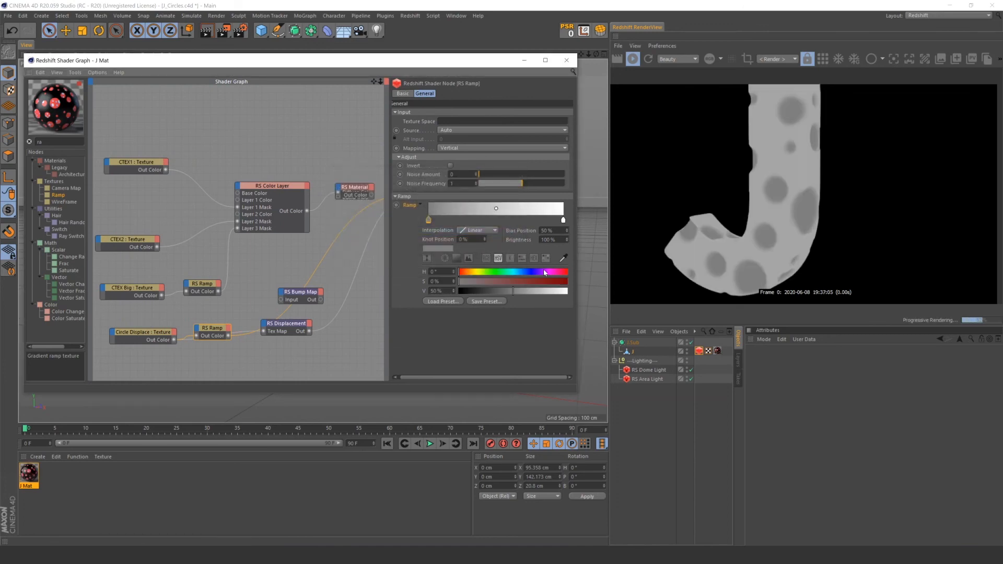
# Rearrange the new ramp's dark and light knots and connect the ramp to the RS Displacement node's Tex Map
pyautogui.moveTo(563, 220); pyautogui.dragTo(630, 219)
pyautogui.moveTo(486, 220); pyautogui.dragTo(428, 221)
pyautogui.moveTo(563, 219); pyautogui.dragTo(453, 220)
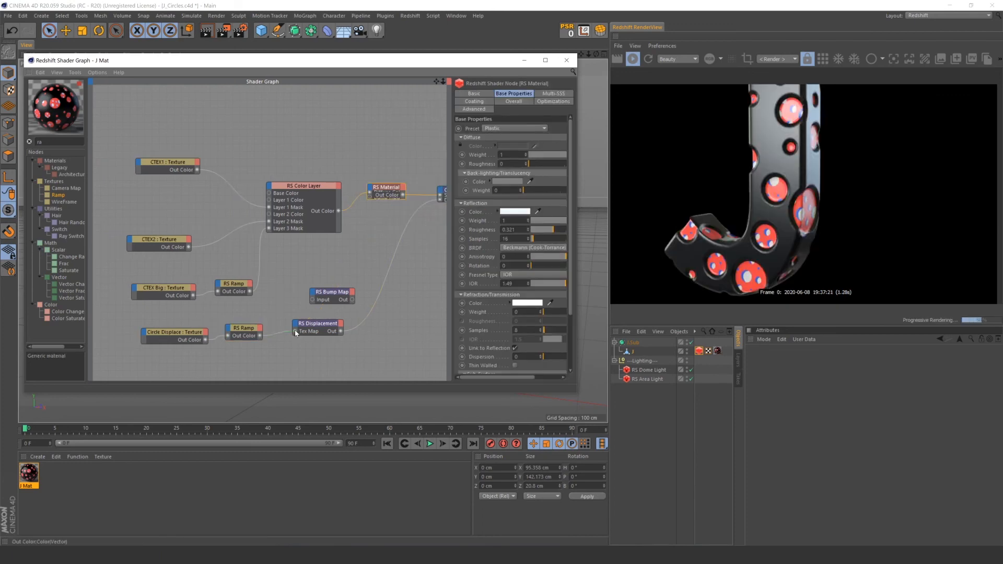
pyautogui.moveTo(295, 332); pyautogui.dragTo(295, 332)
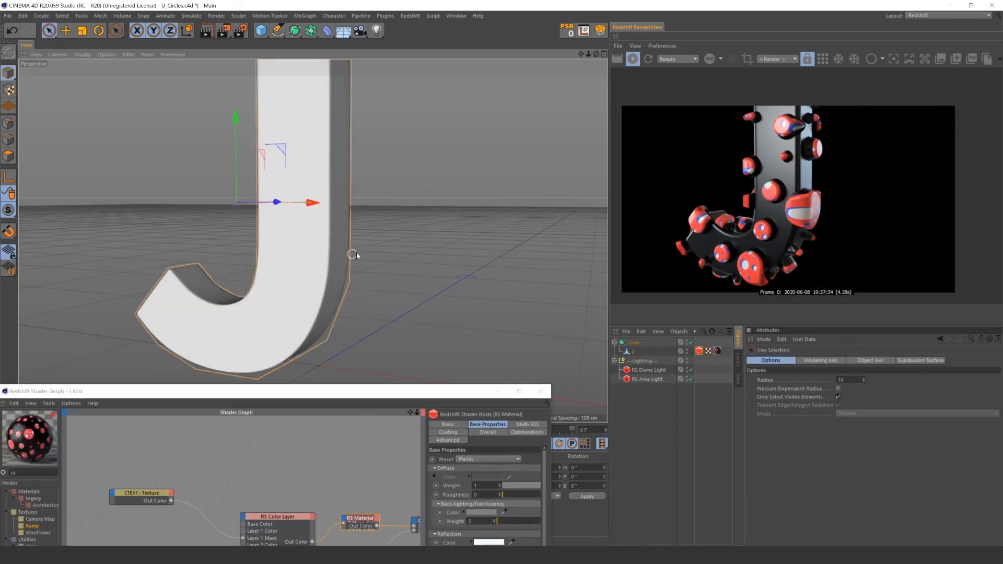
# Examine the displaced circles on the J from several sides and distances in the perspective view and render
pyautogui.scroll(-5, 369, 202)
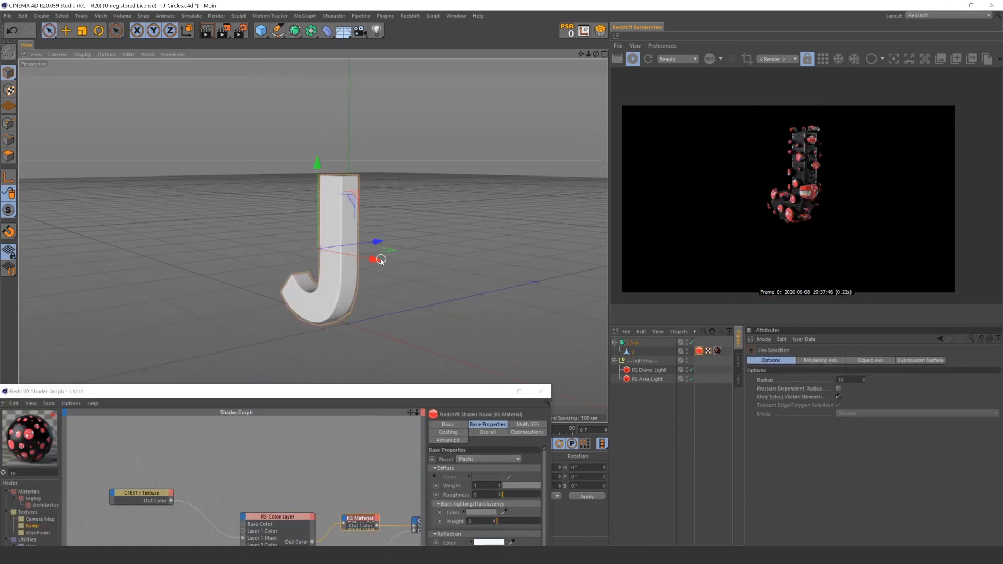
pyautogui.scroll(4, 374, 198)
pyautogui.keyDown('alt'); pyautogui.moveTo(341, 169); pyautogui.dragTo(348, 208, button='middle'); pyautogui.keyUp('alt')
pyautogui.scroll(4, 349, 208)
pyautogui.keyDown('alt'); pyautogui.moveTo(349, 208); pyautogui.dragTo(264, 204); pyautogui.keyUp('alt')
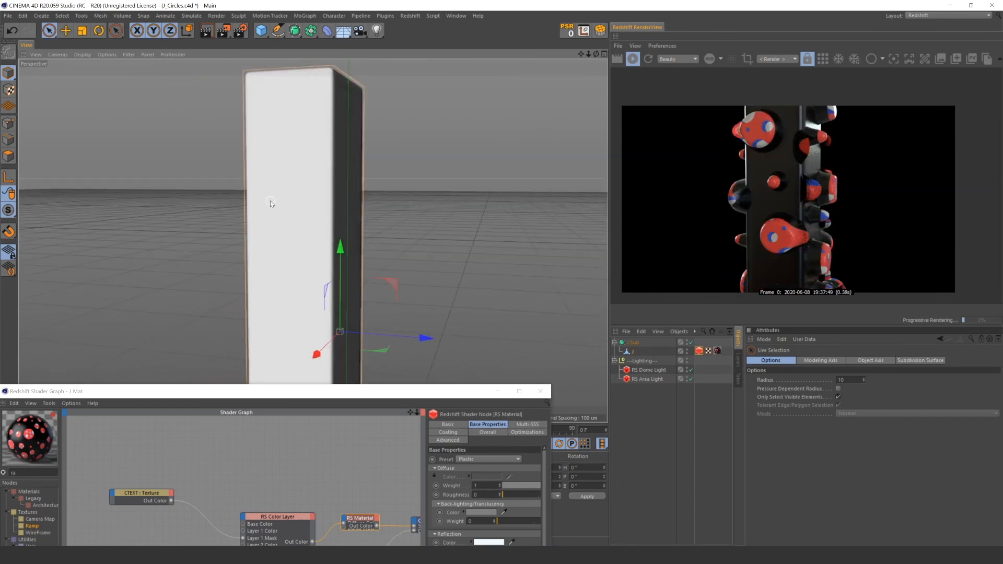
pyautogui.keyDown('alt'); pyautogui.moveTo(351, 224); pyautogui.dragTo(522, 240); pyautogui.keyUp('alt')
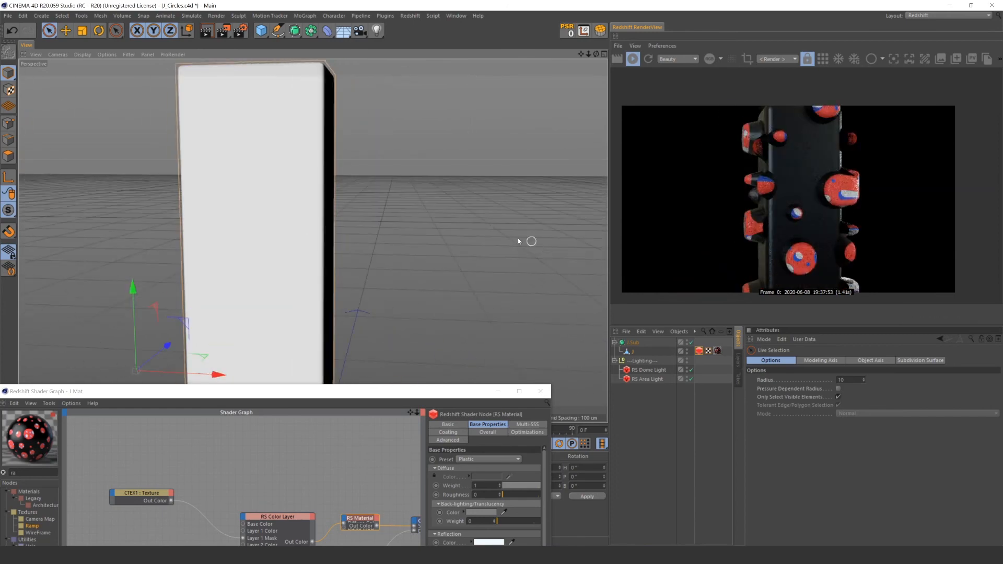
pyautogui.scroll(-5, 455, 230)
pyautogui.keyDown('alt'); pyautogui.moveTo(383, 246); pyautogui.dragTo(409, 255); pyautogui.keyUp('alt')
pyautogui.keyDown('alt'); pyautogui.moveTo(408, 255); pyautogui.dragTo(402, 206, button='middle'); pyautogui.keyUp('alt')
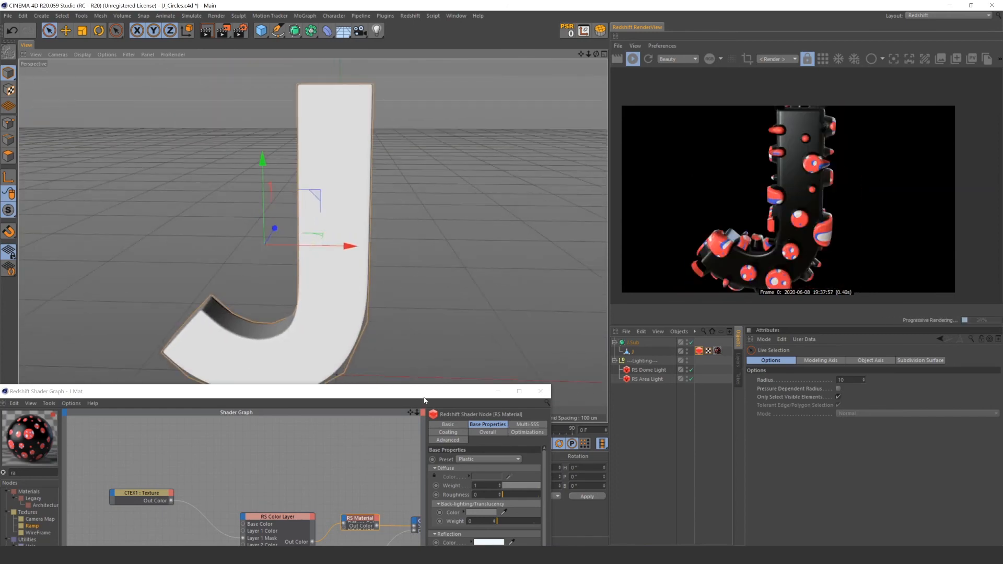
pyautogui.moveTo(427, 393); pyautogui.dragTo(454, 76)
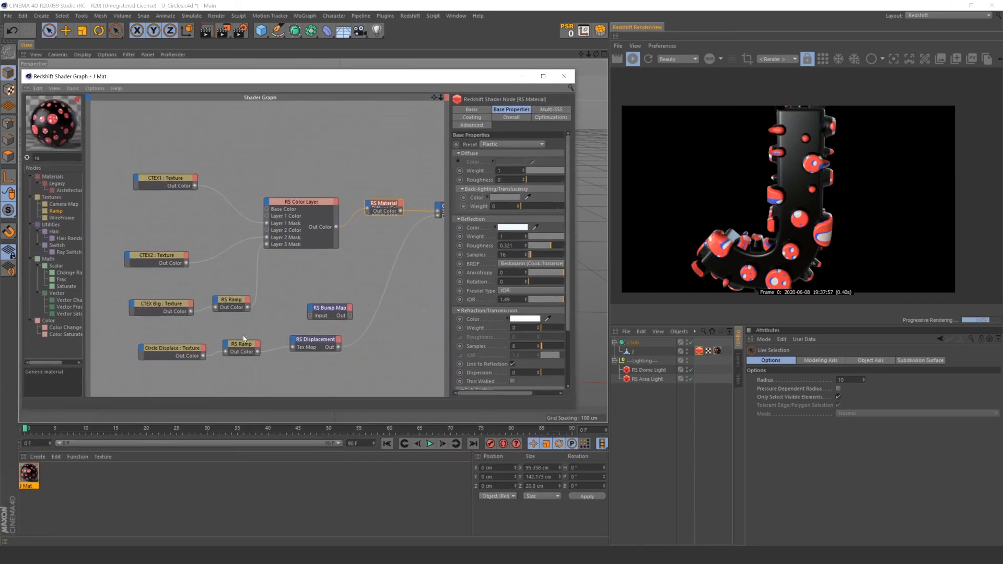
# Check the Illustrator circle artwork, delete the displacement's RS Ramp in Cinema 4D, and connect Circle Displace directly to RS Displacement's Tex Map
pyautogui.hotkey('alt', 'Tab')
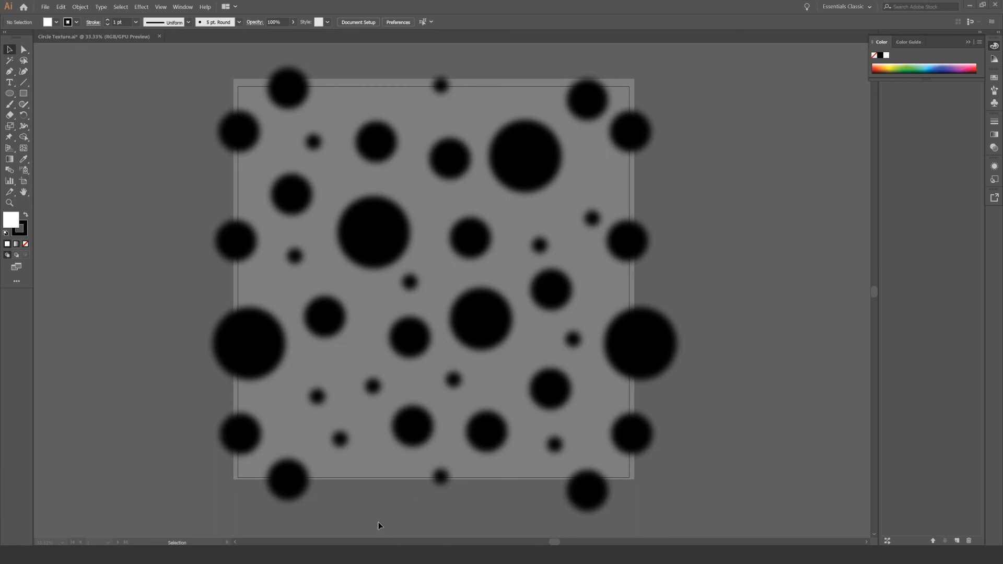
pyautogui.hotkey('alt', 'Tab')
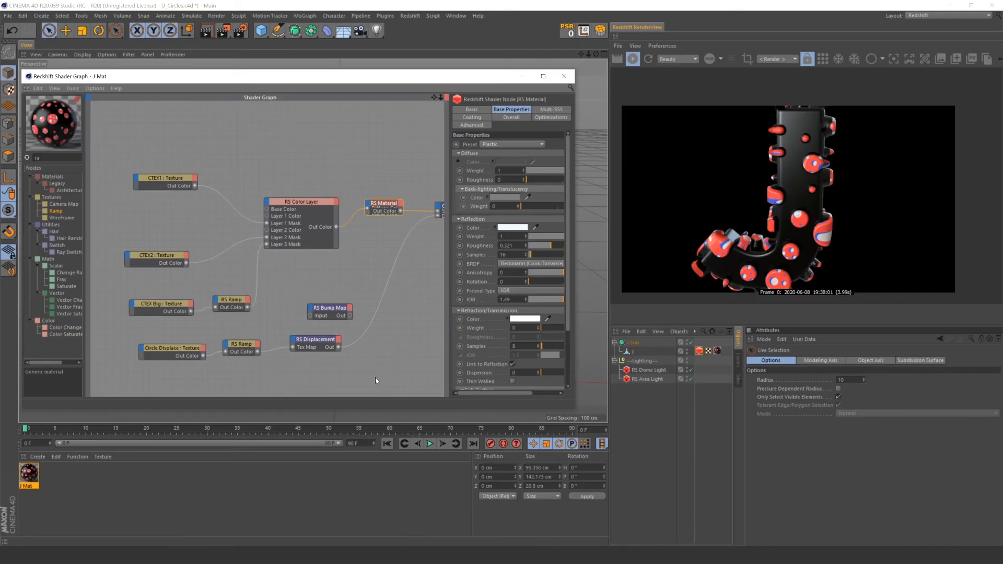
pyautogui.press('Delete')
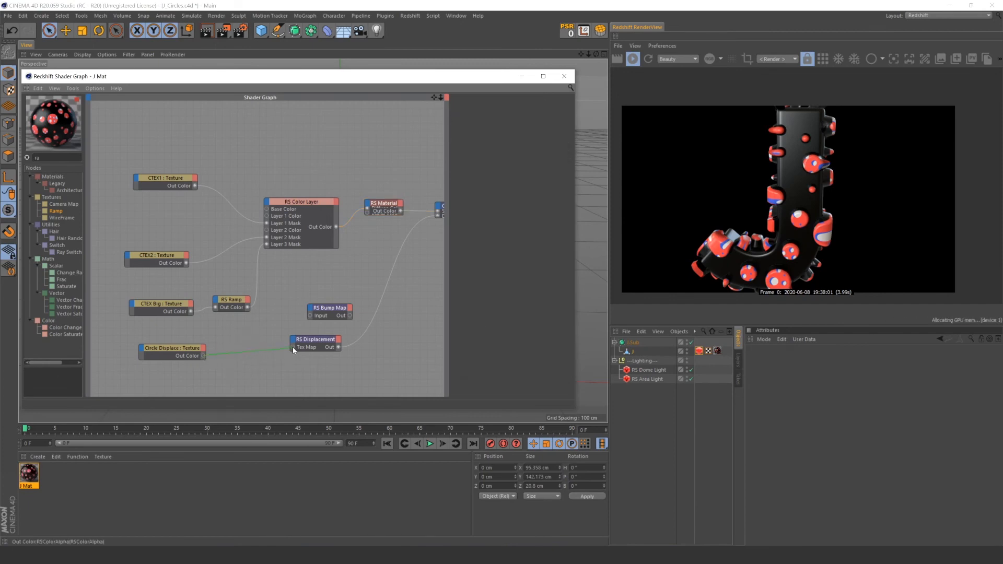
pyautogui.moveTo(293, 350); pyautogui.dragTo(293, 347)
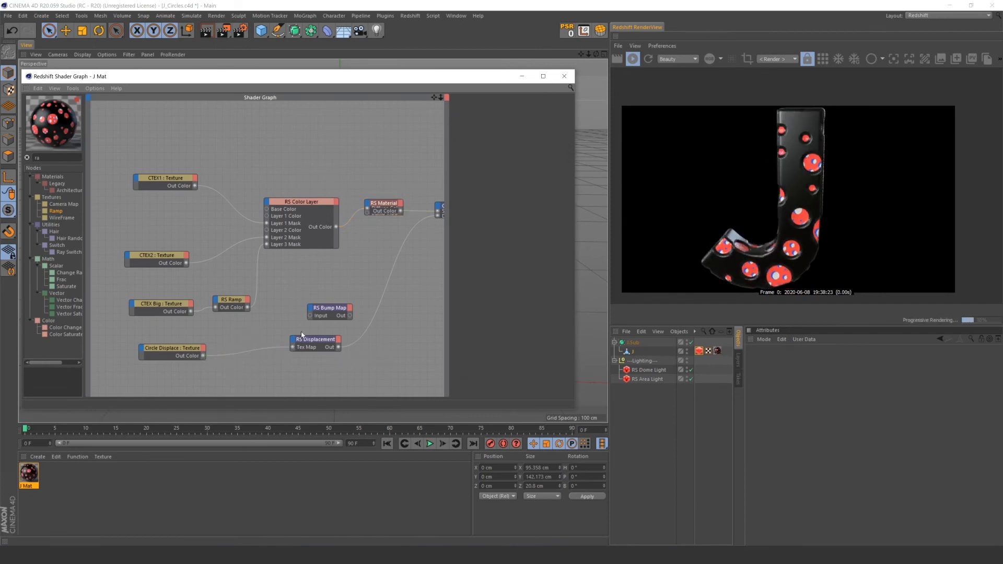
pyautogui.click(302, 335)
pyautogui.click(370, 360)
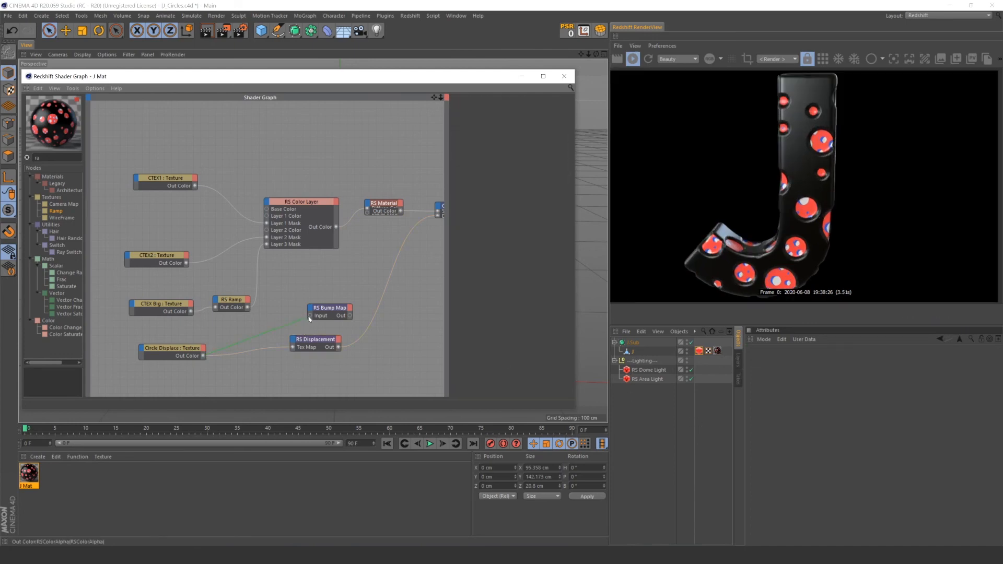
# Replace the displacement with a bump by feeding Circle Displace into RS Bump Map and connecting its output to RS Material
pyautogui.moveTo(311, 318); pyautogui.dragTo(311, 316)
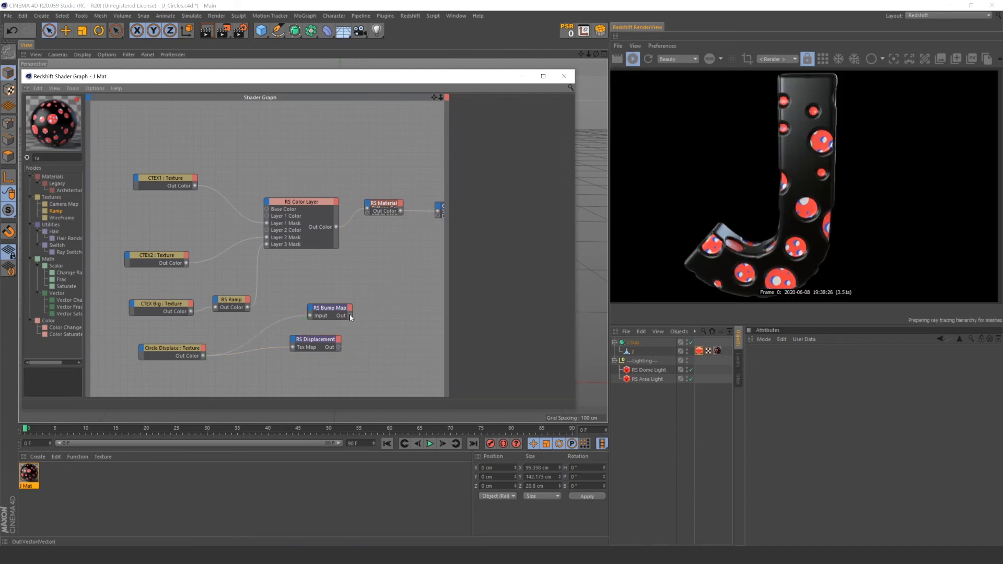
pyautogui.moveTo(367, 214); pyautogui.dragTo(366, 213)
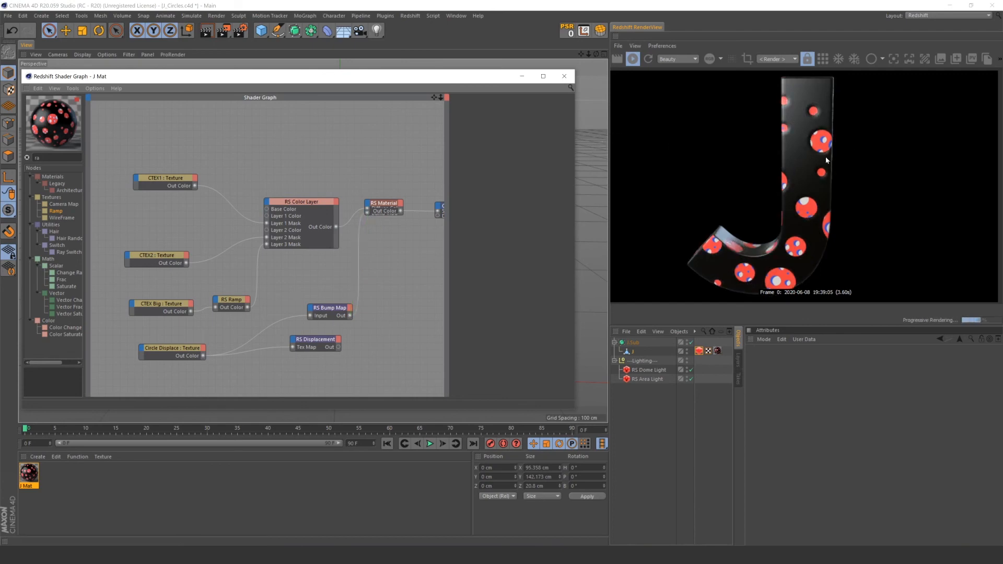
pyautogui.scroll(3, 825, 159)
pyautogui.scroll(-3, 826, 160)
pyautogui.moveTo(827, 260); pyautogui.dragTo(794, 199, button='middle')
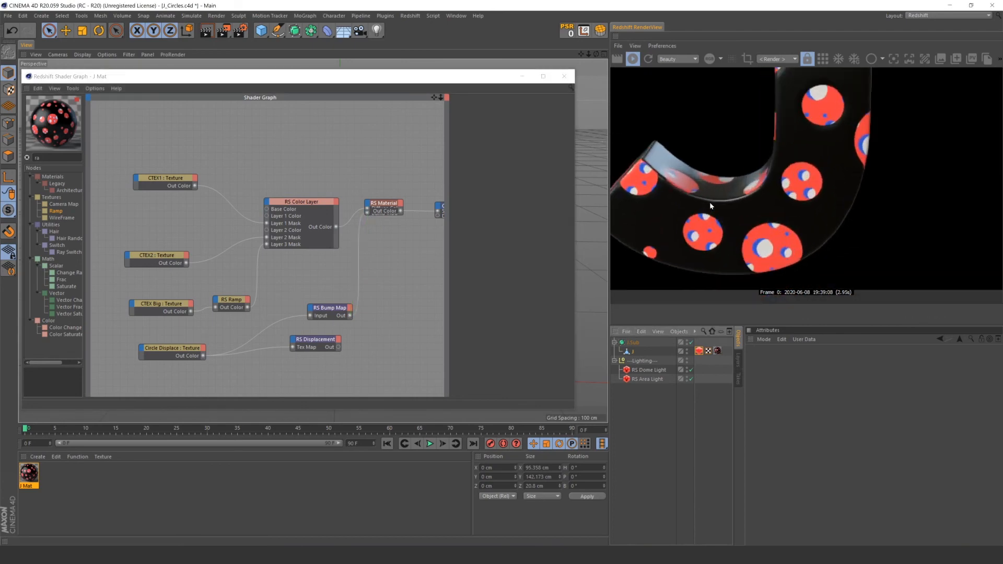
# Set the RS Bump Map's Height Scale to 5 and inspect the J in the render
pyautogui.click(329, 307)
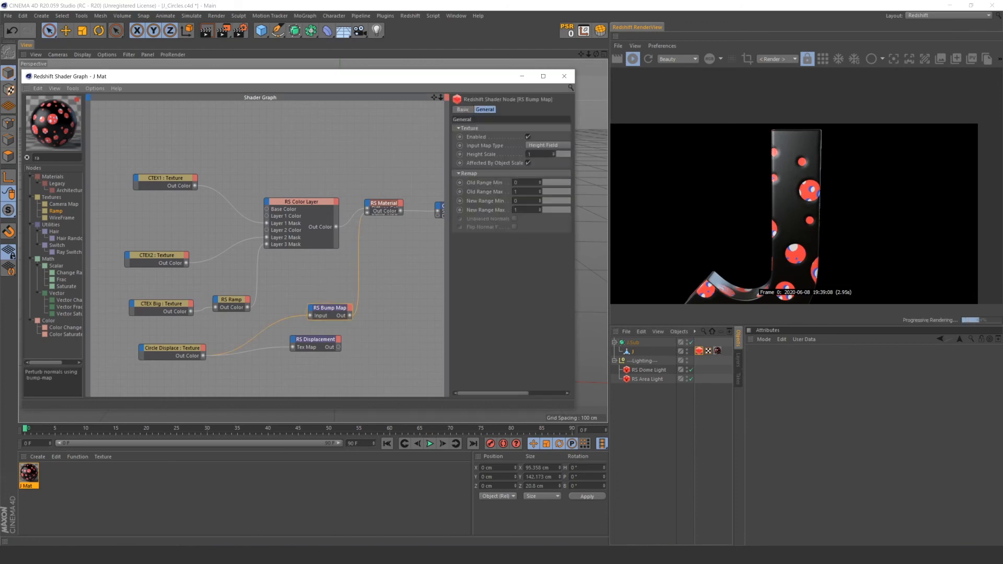
pyautogui.moveTo(536, 155); pyautogui.dragTo(492, 155)
pyautogui.write('5')
pyautogui.press('Return')
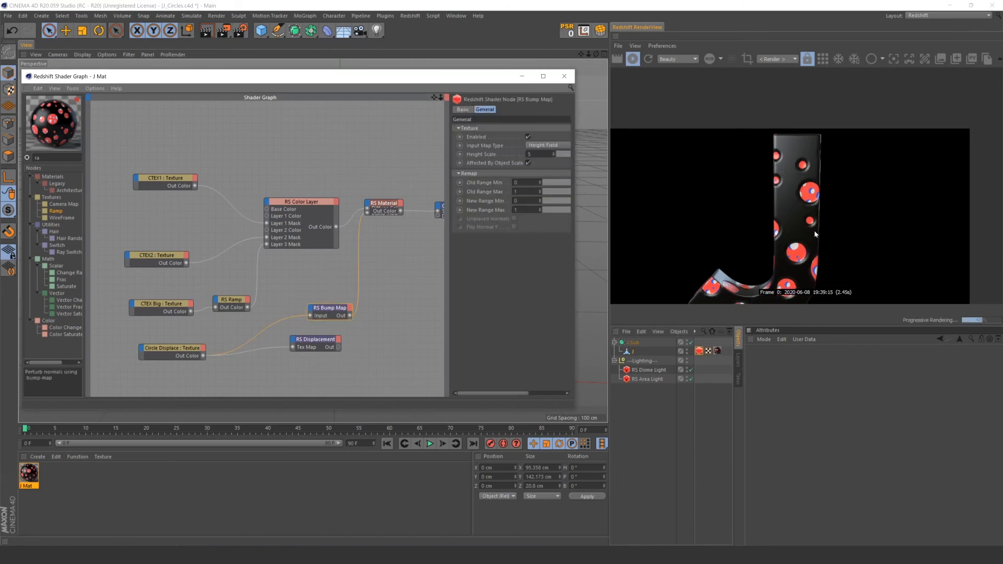
pyautogui.moveTo(815, 234); pyautogui.dragTo(815, 202, button='middle')
# Increase the RS Bump Map's Height Scale to 10 and look closer at the rendered circles
pyautogui.doubleClick(531, 154)
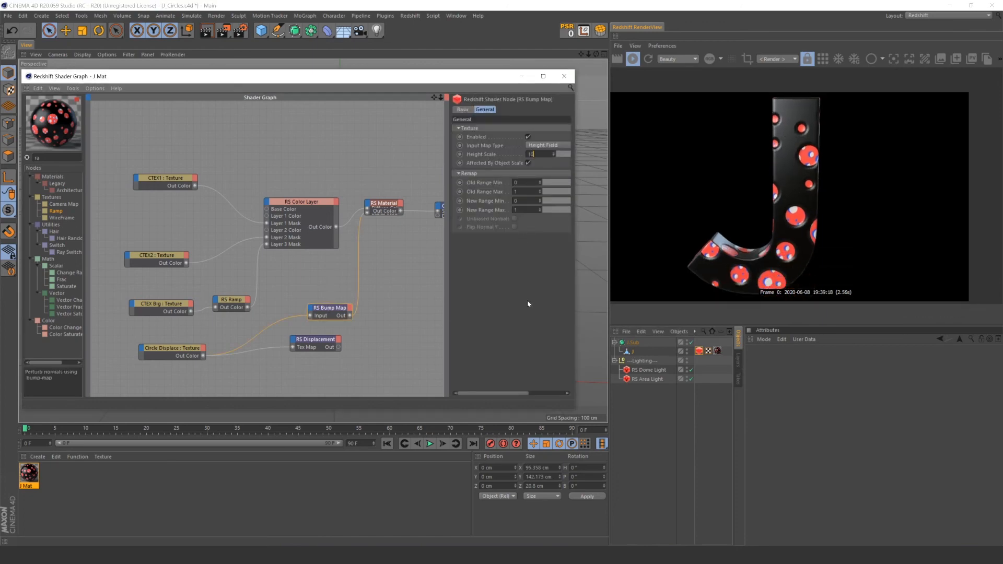
pyautogui.write('10')
pyautogui.press('Return')
pyautogui.scroll(1, 810, 248)
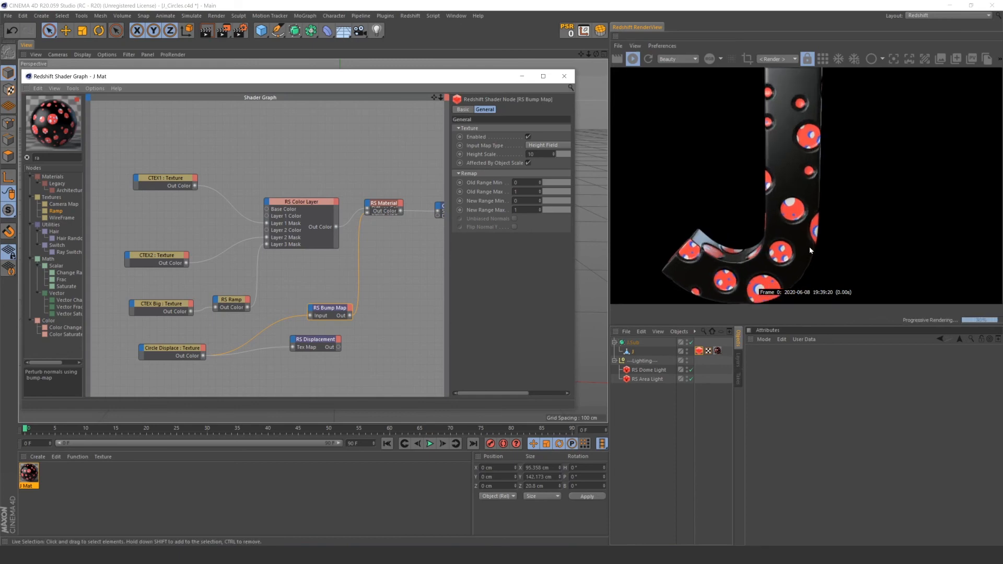
# Connect RS Displacement's output to the material Output's Displacement input and look closer at the J in the render
pyautogui.moveTo(340, 346); pyautogui.dragTo(432, 254)
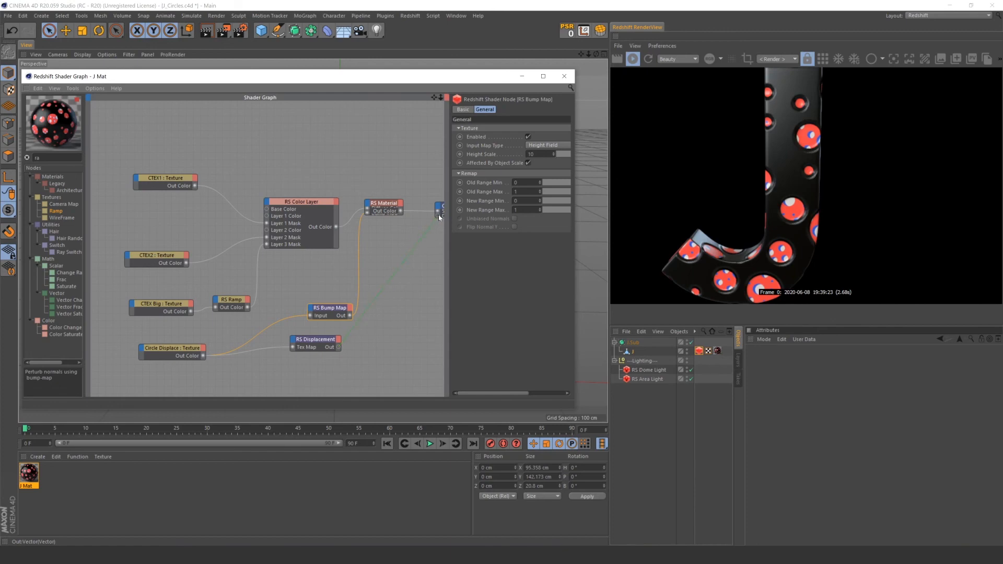
pyautogui.moveTo(438, 214); pyautogui.dragTo(438, 215)
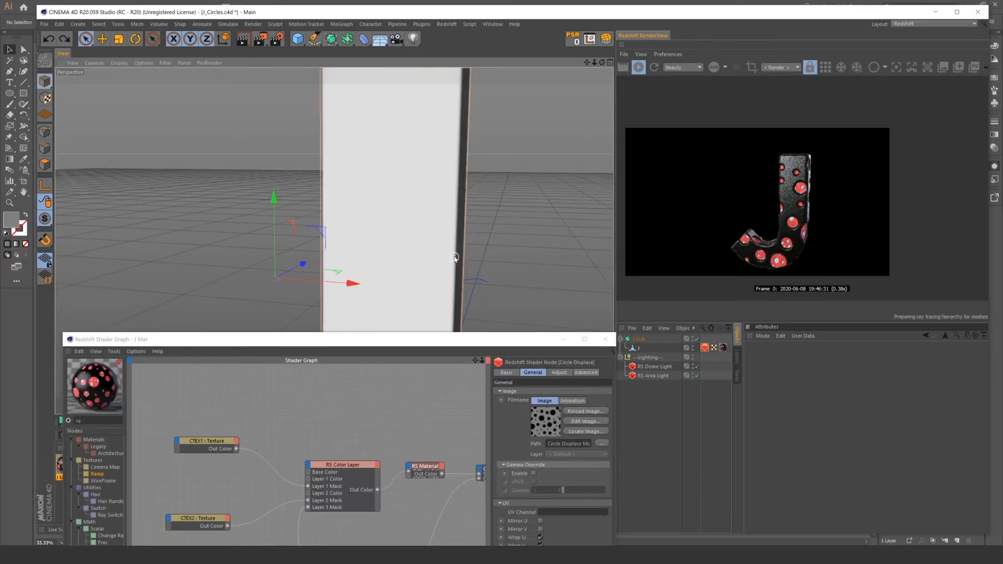
pyautogui.keyDown('alt'); pyautogui.moveTo(451, 246); pyautogui.dragTo(406, 156, button='middle'); pyautogui.keyUp('alt')
pyautogui.keyDown('alt'); pyautogui.moveTo(393, 257); pyautogui.dragTo(408, 236, button='right'); pyautogui.keyUp('alt')
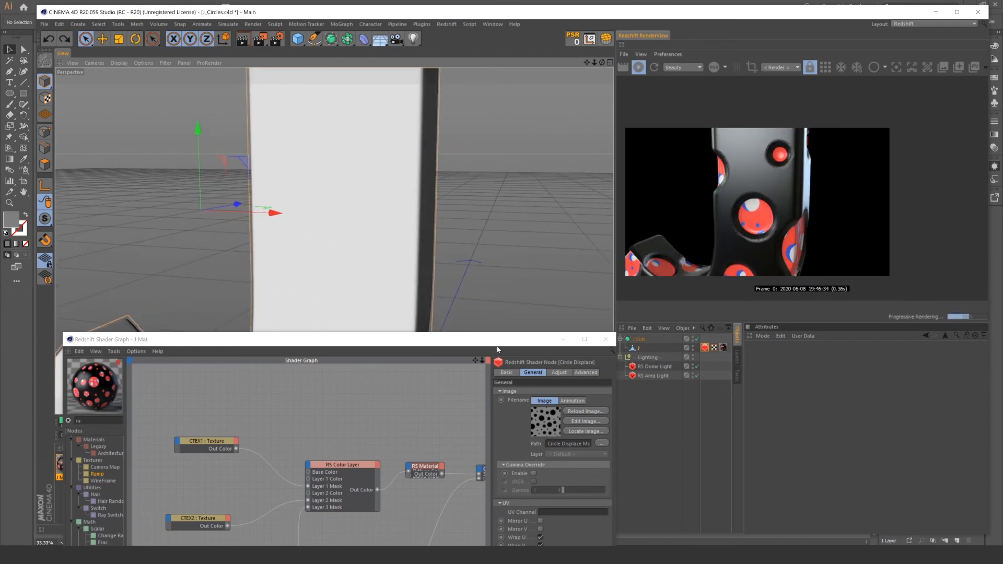
# Delete the RS Bump Map node from the J Mat shader graph
pyautogui.moveTo(498, 340); pyautogui.dragTo(541, 83)
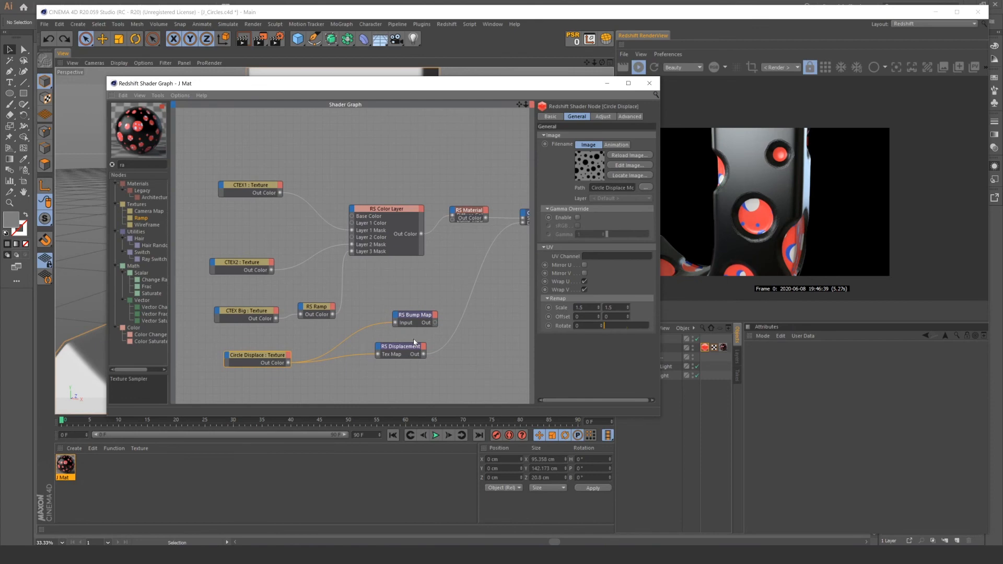
pyautogui.click(404, 314)
pyautogui.press('Delete')
# Stack the CTEX1, CTEX2 and CTEX Big textures compactly and place RS Ramp close to the raised RS Color Layer
pyautogui.moveTo(228, 161); pyautogui.dragTo(387, 323)
pyautogui.moveTo(392, 210); pyautogui.dragTo(392, 161)
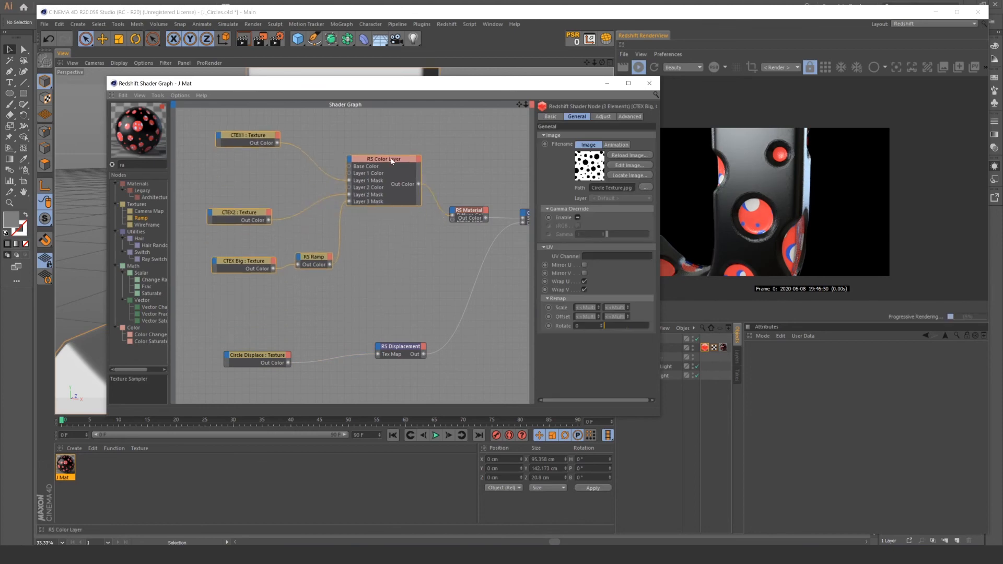
pyautogui.click(304, 189)
pyautogui.moveTo(239, 211); pyautogui.dragTo(249, 159)
pyautogui.moveTo(244, 261); pyautogui.dragTo(247, 179)
pyautogui.moveTo(313, 257); pyautogui.dragTo(314, 201)
pyautogui.click(360, 230)
# Expand RS Material to show its inputs and arrange RS Displacement and Circle Displace beneath it, leaving space between the nodes
pyautogui.scroll(-1, 360, 229)
pyautogui.moveTo(465, 222); pyautogui.dragTo(465, 238)
pyautogui.scroll(1, 411, 277)
pyautogui.moveTo(418, 309); pyautogui.dragTo(223, 372)
pyautogui.moveTo(397, 349); pyautogui.dragTo(469, 272)
pyautogui.click(332, 288)
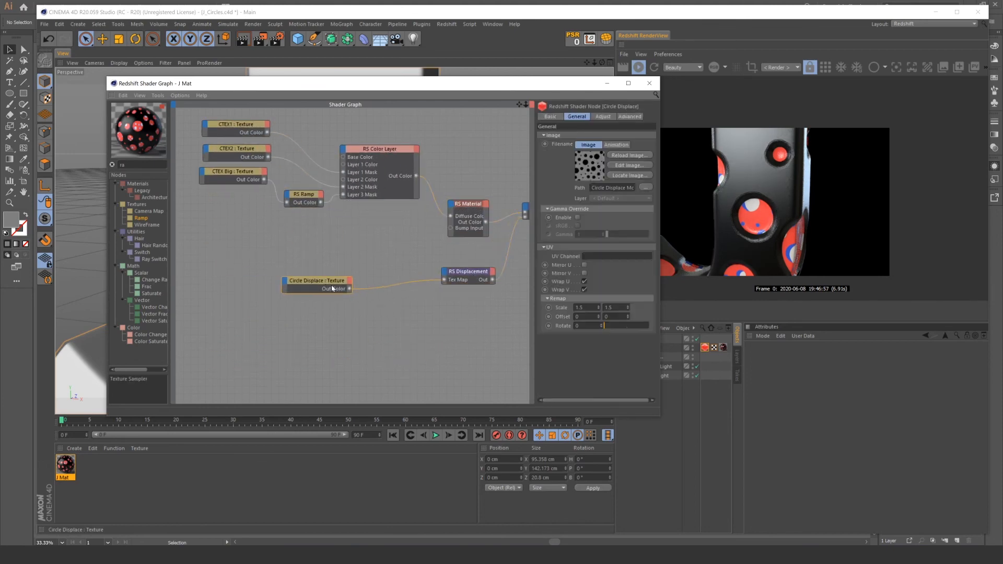
pyautogui.moveTo(332, 289); pyautogui.dragTo(341, 331)
pyautogui.moveTo(488, 220); pyautogui.dragTo(507, 221)
pyautogui.click(454, 252)
pyautogui.moveTo(454, 252); pyautogui.dragTo(382, 260, button='middle')
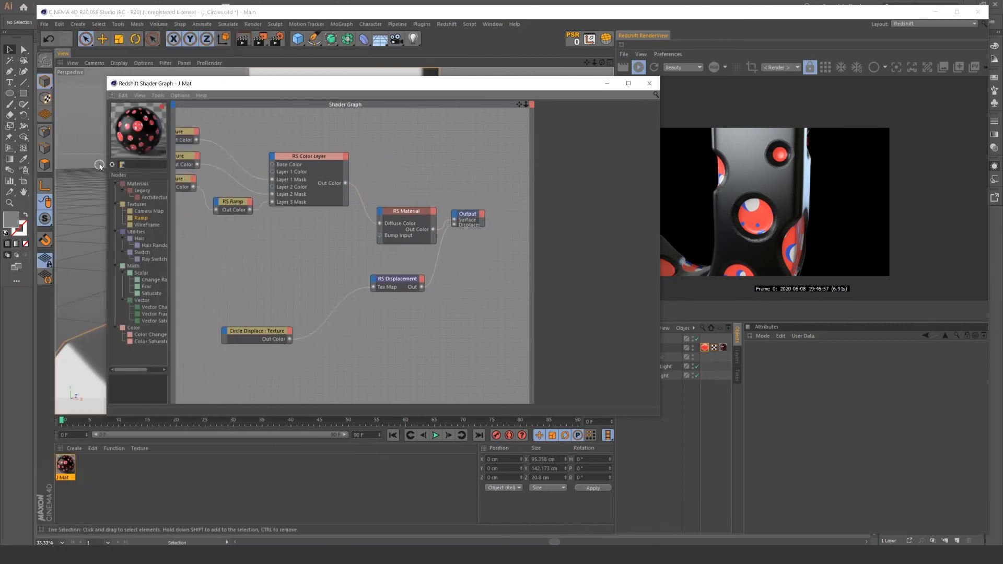
# Find the Redshift Noise texture and add it to the graph in the space before RS Material
pyautogui.press('BackSpace')
pyautogui.press('BackSpace')
pyautogui.write('nois')
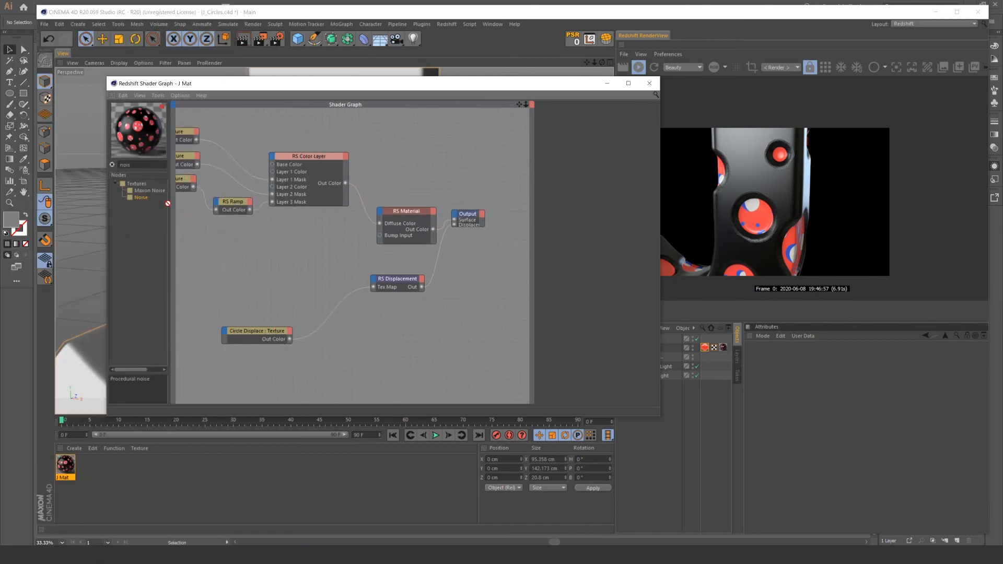
pyautogui.moveTo(306, 263); pyautogui.dragTo(304, 258)
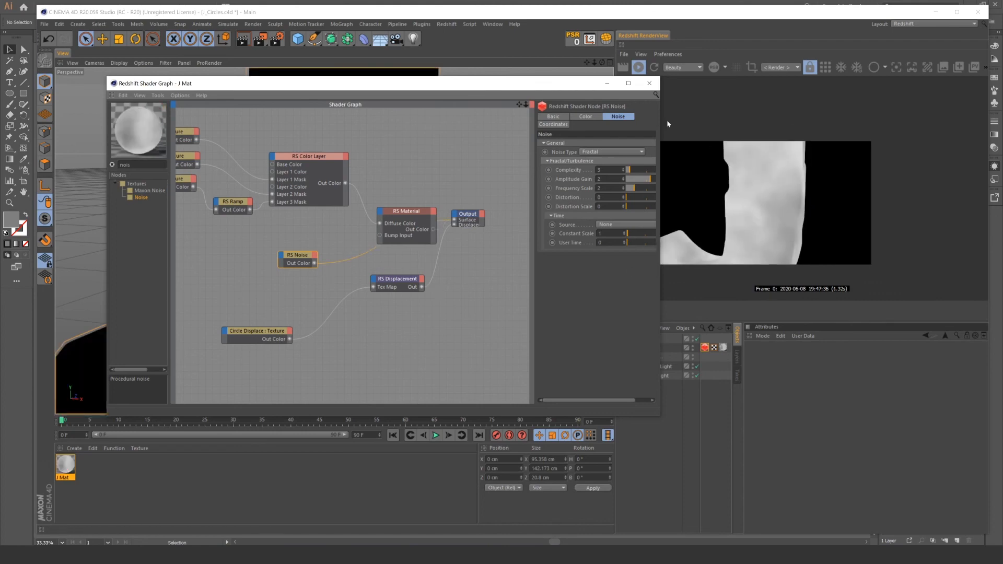
# Set the RS Noise's Overall Scale to 5 after trying 10, and adjust its color remap range for stronger contrast
pyautogui.click(554, 124)
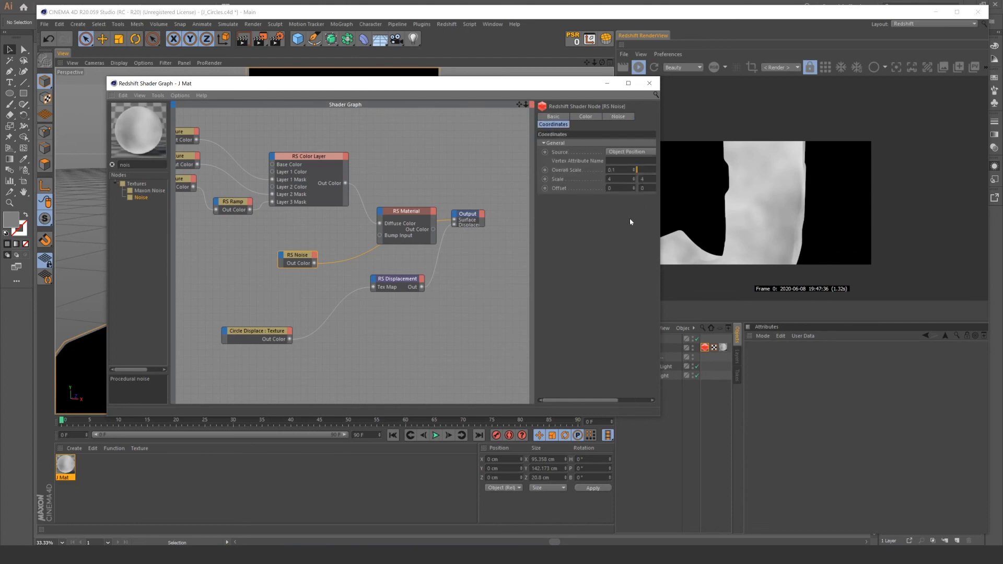
pyautogui.doubleClick(611, 170)
pyautogui.write('10')
pyautogui.press('Return')
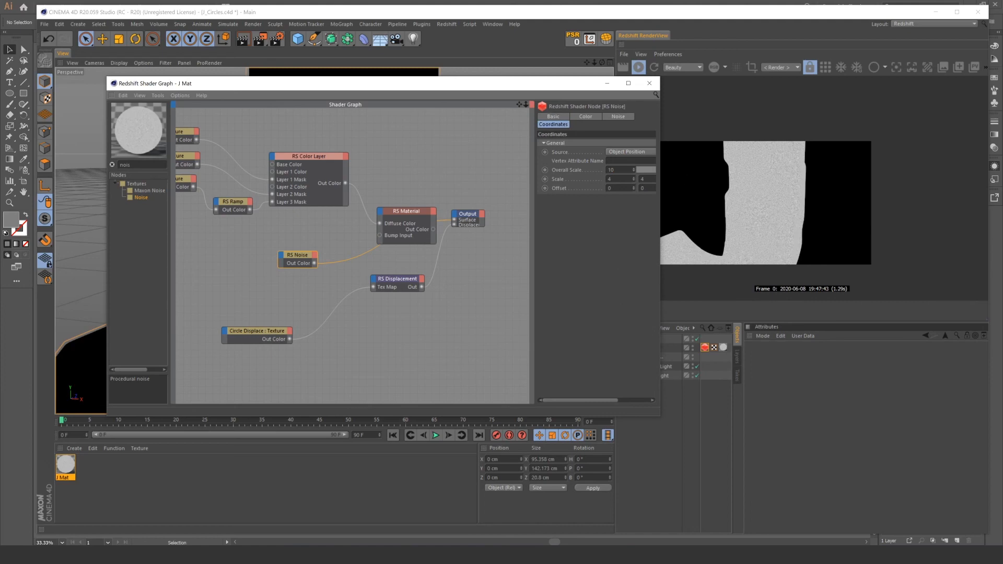
pyautogui.write('5')
pyautogui.press('Return')
pyautogui.click(586, 116)
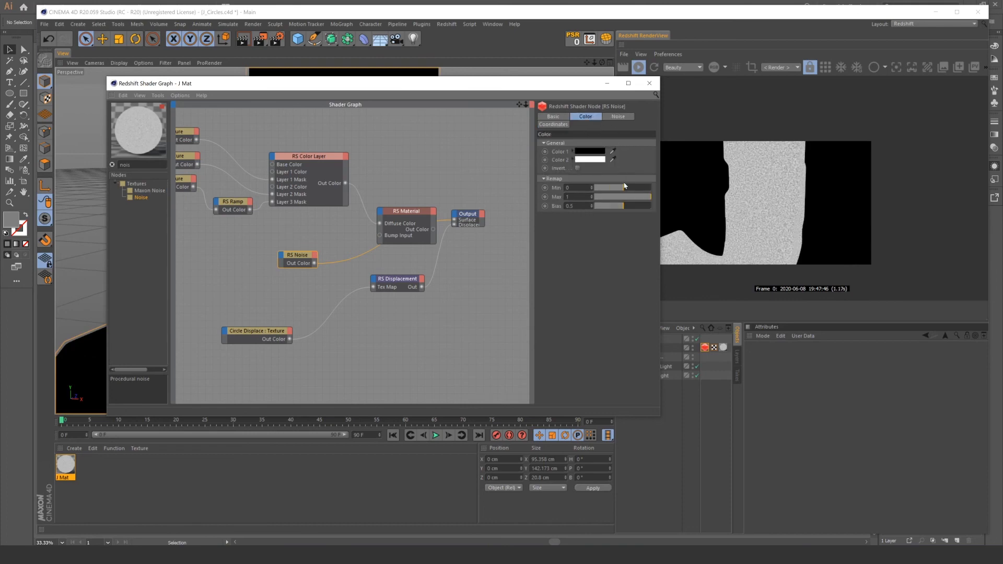
pyautogui.moveTo(624, 187)
pyautogui.mouseDown()
pyautogui.moveTo(596, 188)
pyautogui.moveTo(643, 198)
pyautogui.moveTo(629, 192)
pyautogui.mouseUp()
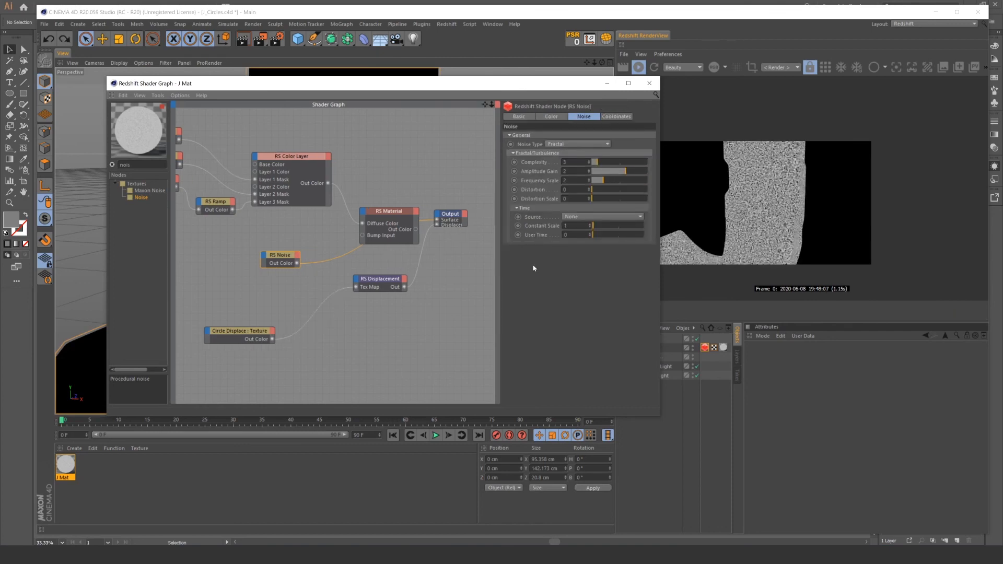
# Reconnect RS Material's Out Color to the Output's Surface input in place of the noise preview
pyautogui.moveTo(437, 220); pyautogui.dragTo(396, 170)
pyautogui.click(405, 221)
pyautogui.moveTo(416, 229); pyautogui.dragTo(437, 219)
# Add an RS Bump Map node, feed RS Noise into it and connect its output to RS Material's Bump Input
pyautogui.doubleClick(125, 164)
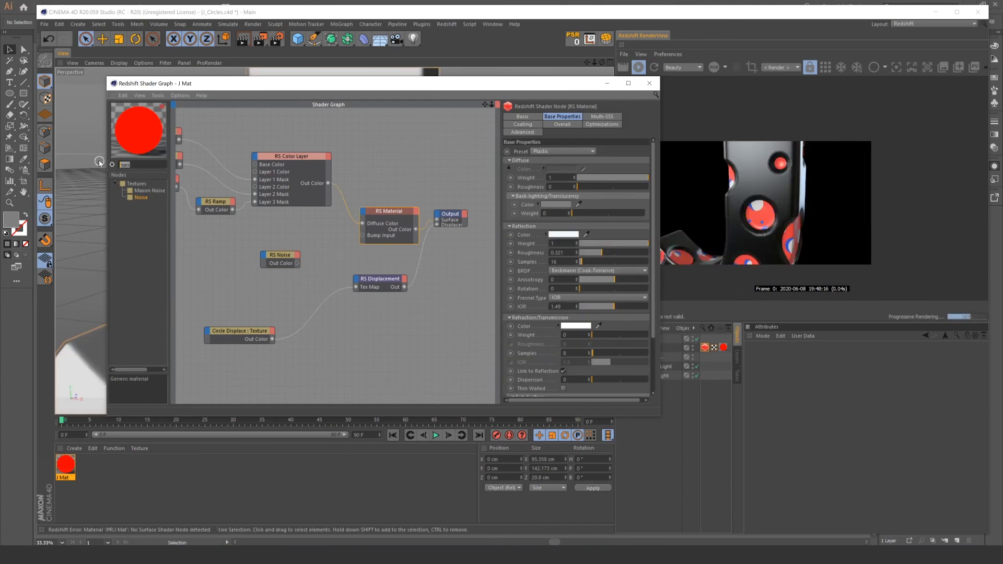
pyautogui.write('bump')
pyautogui.moveTo(158, 206); pyautogui.dragTo(294, 245)
pyautogui.click(328, 259)
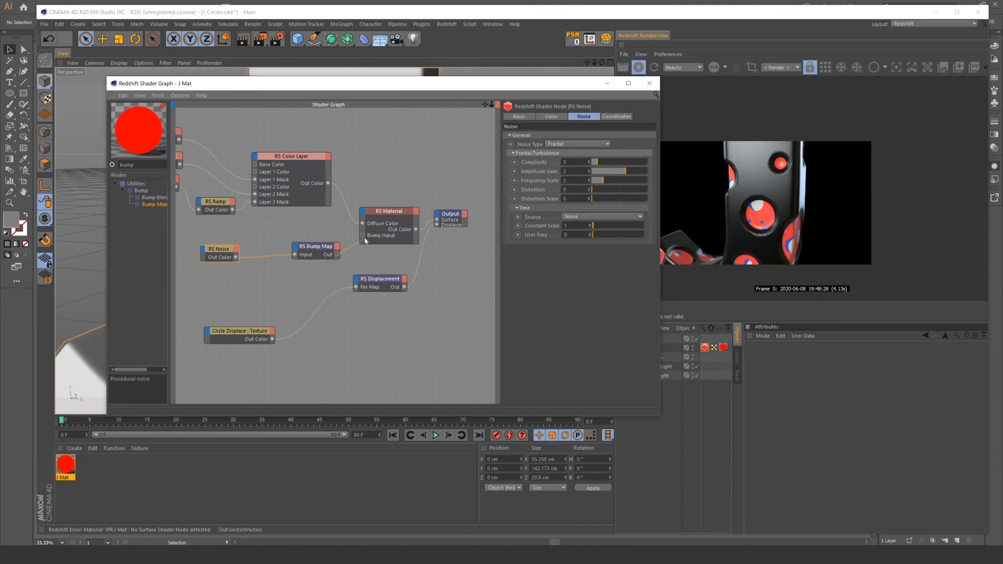
pyautogui.moveTo(365, 240); pyautogui.dragTo(364, 237)
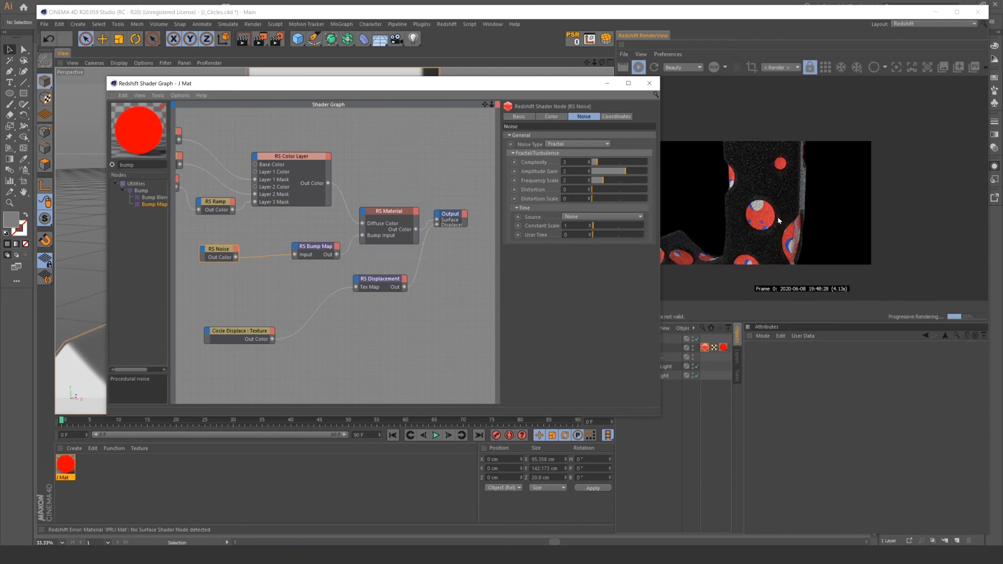
# Inspect the noise bump in the render, try a Height Scale of 0.1 on RS Bump Map, and reduce it to 0.05
pyautogui.scroll(1, 778, 220)
pyautogui.scroll(1, 778, 220)
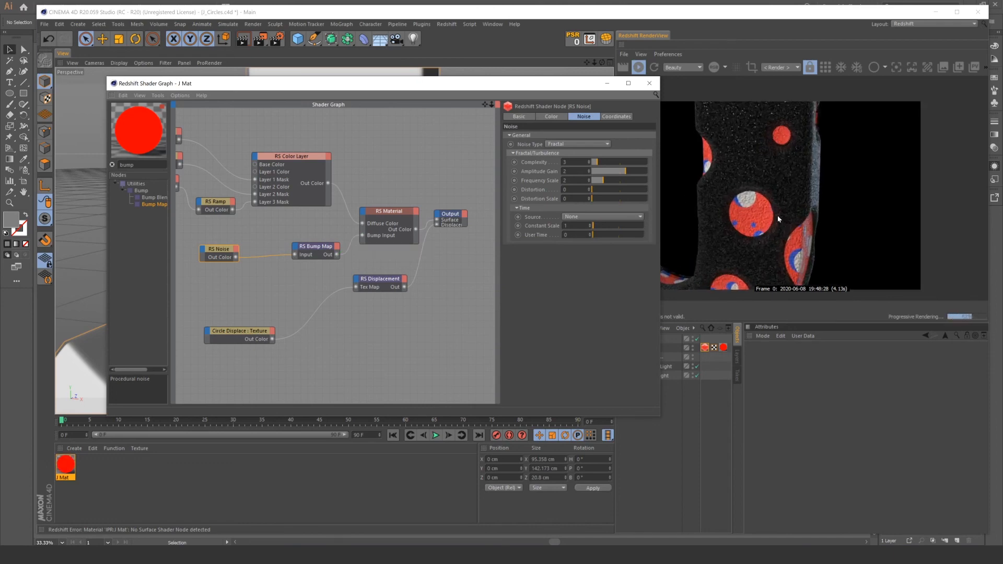
pyautogui.scroll(-3, 778, 219)
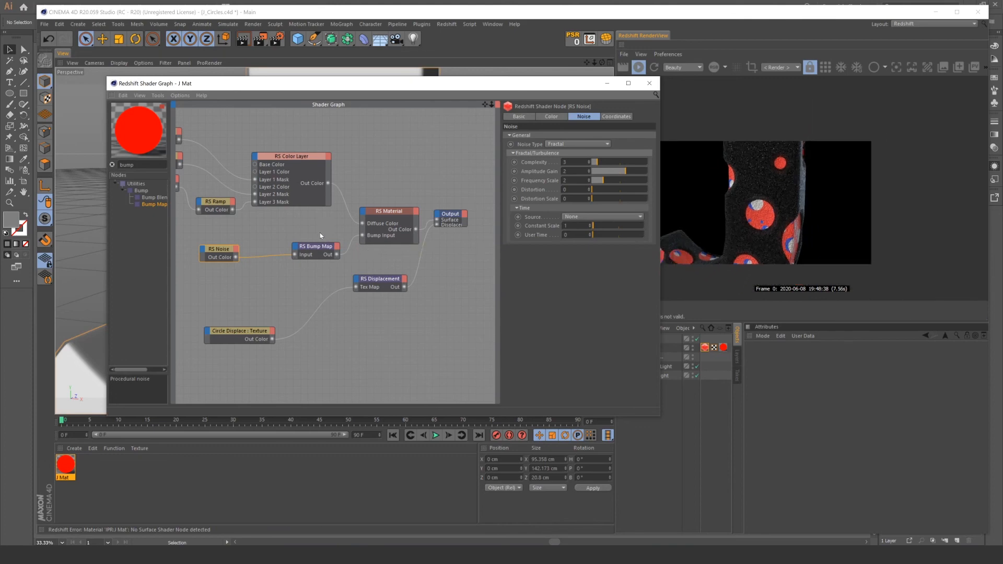
pyautogui.click(316, 246)
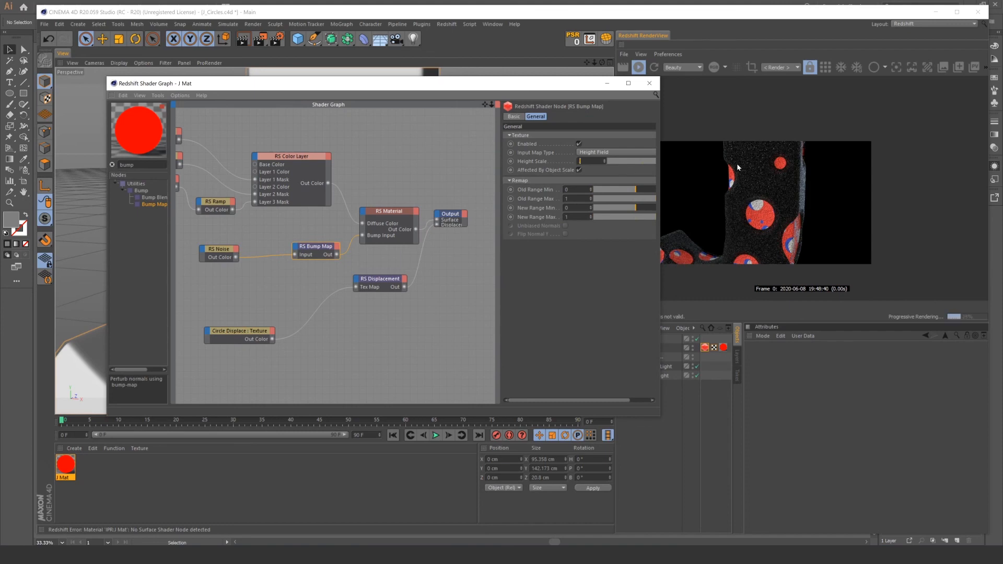
pyautogui.write('0.1')
pyautogui.press('Return')
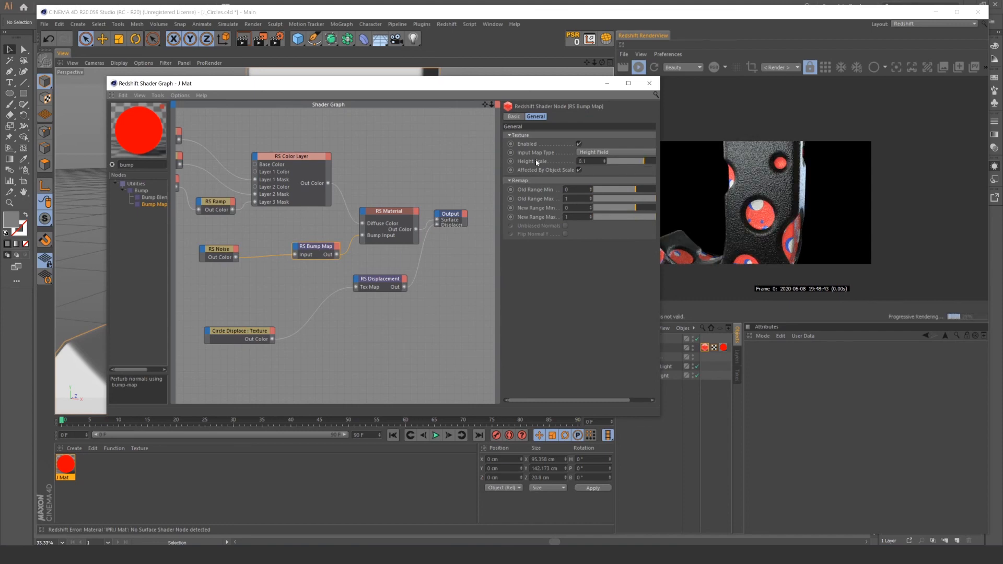
pyautogui.press('BackSpace')
pyautogui.press('BackSpace')
pyautogui.press('BackSpace')
pyautogui.write('.')
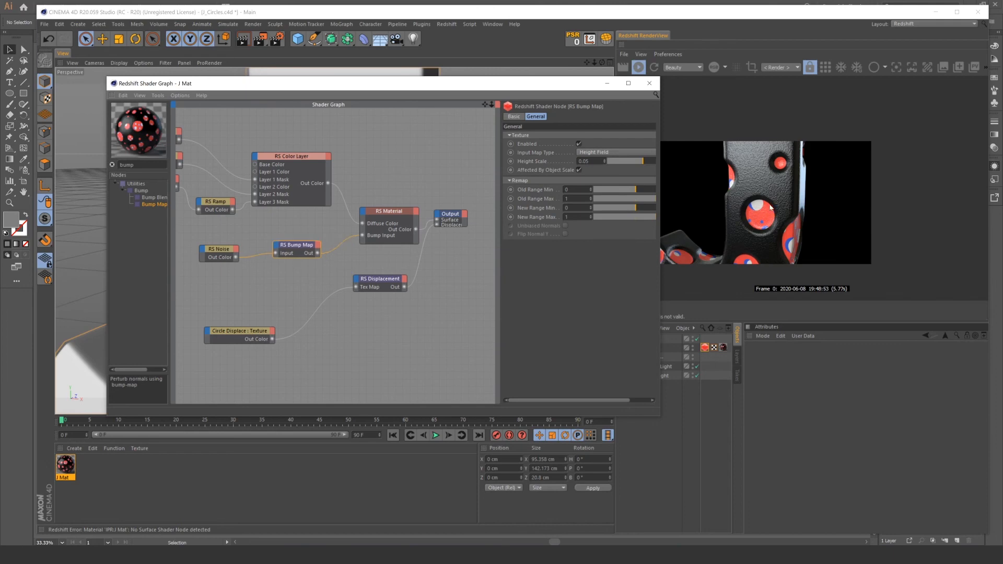
# Preview the CTEX Big texture alone in the render, restore the RS Material output, and check the CTEX Big and RS Noise settings
pyautogui.scroll(-2, 308, 294)
pyautogui.keyDown('alt'); pyautogui.moveTo(263, 284); pyautogui.dragTo(322, 299, button='middle'); pyautogui.keyUp('alt')
pyautogui.scroll(1, 308, 293)
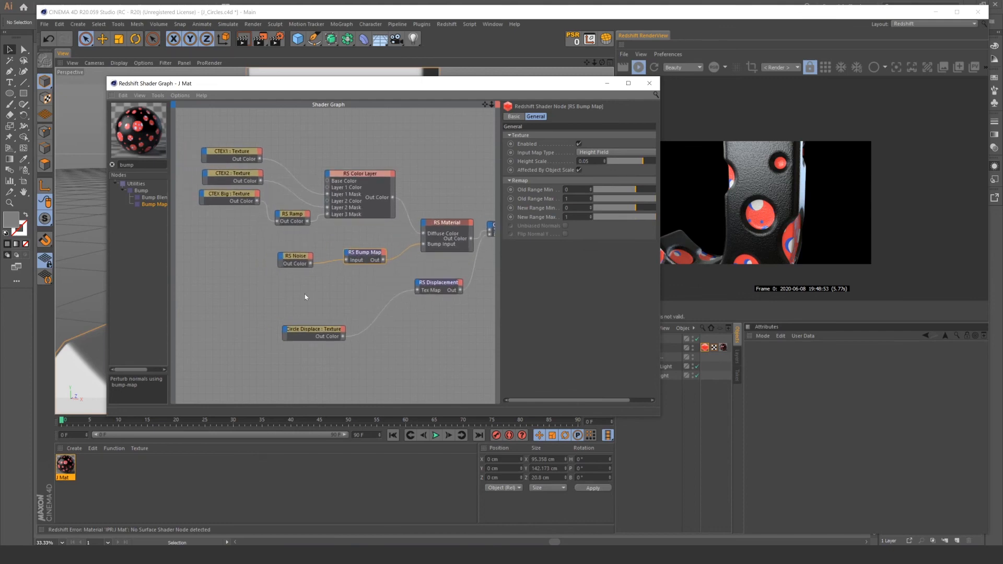
pyautogui.click(224, 199)
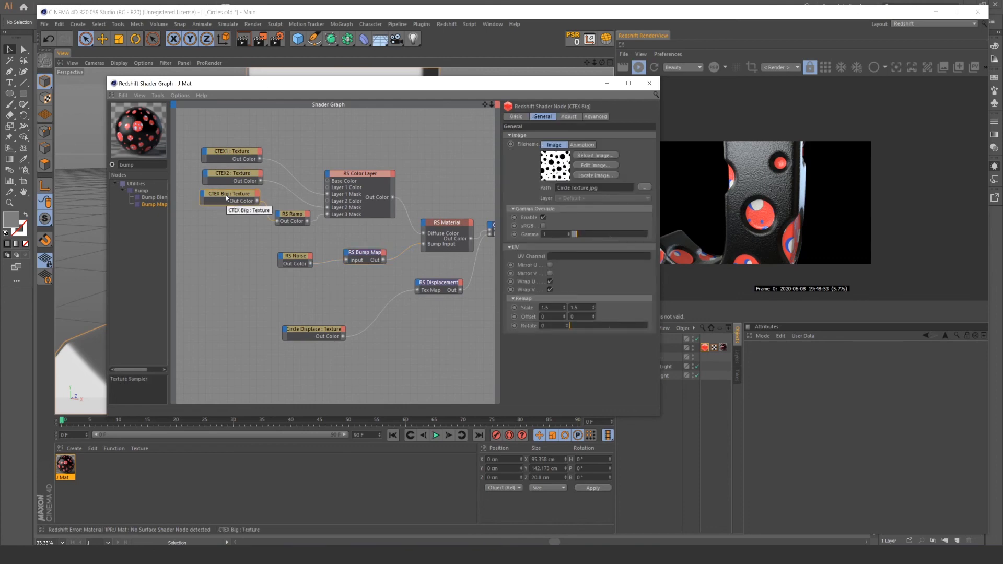
pyautogui.keyDown('alt'); pyautogui.doubleClick(226, 198); pyautogui.keyUp('alt')
pyautogui.keyDown('alt'); pyautogui.doubleClick(445, 229); pyautogui.keyUp('alt')
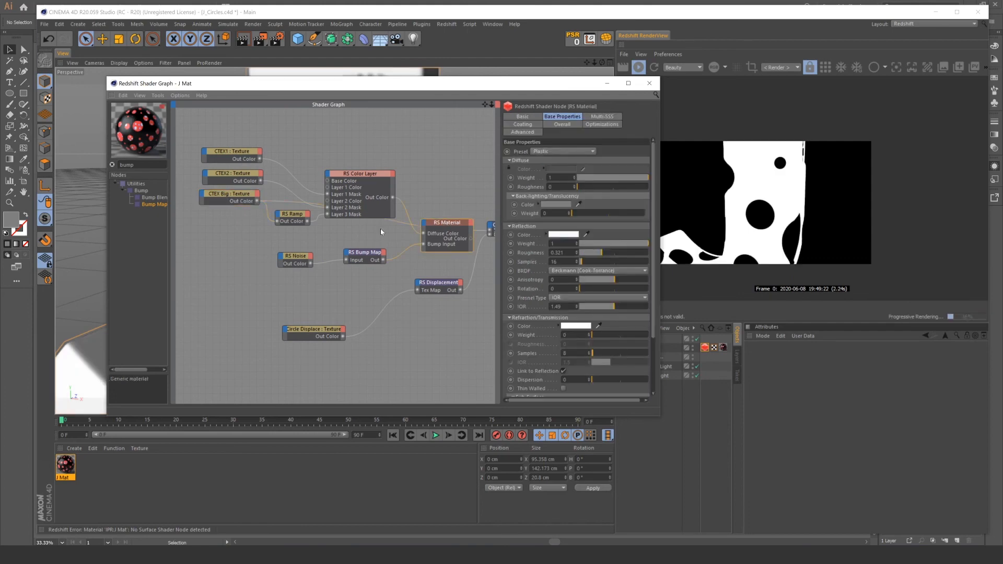
pyautogui.click(233, 193)
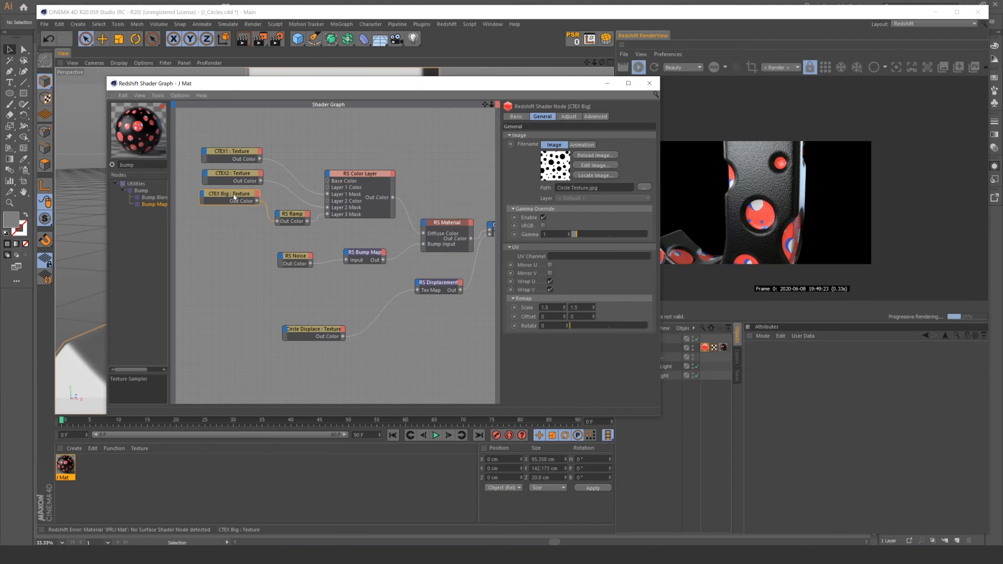
pyautogui.click(294, 258)
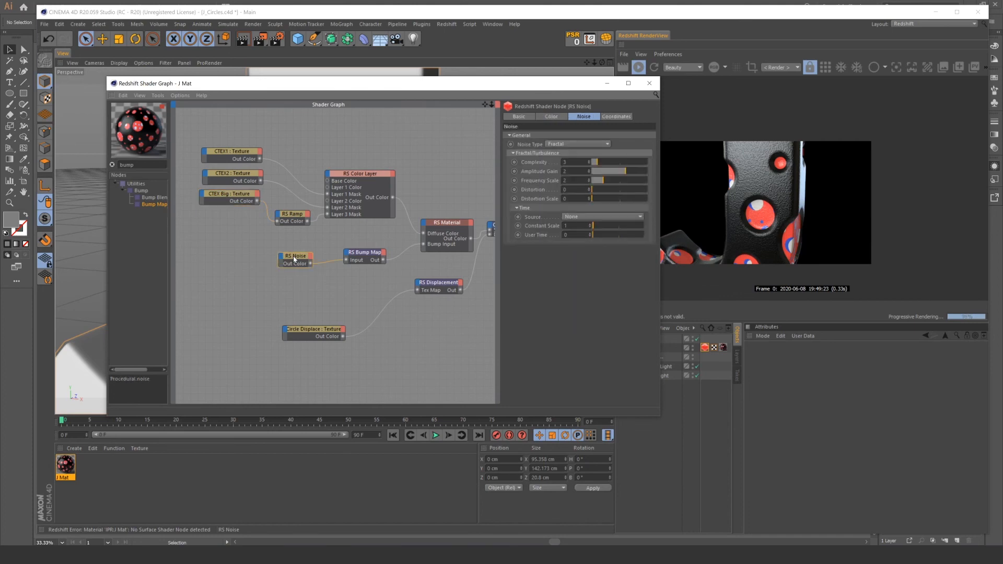
# Add a second RS Color Layer between RS Noise and RS Bump Map, and connect RS Ramp to its Base Color
pyautogui.moveTo(368, 253); pyautogui.dragTo(382, 253)
pyautogui.moveTo(295, 257); pyautogui.dragTo(268, 258)
pyautogui.doubleClick(128, 165)
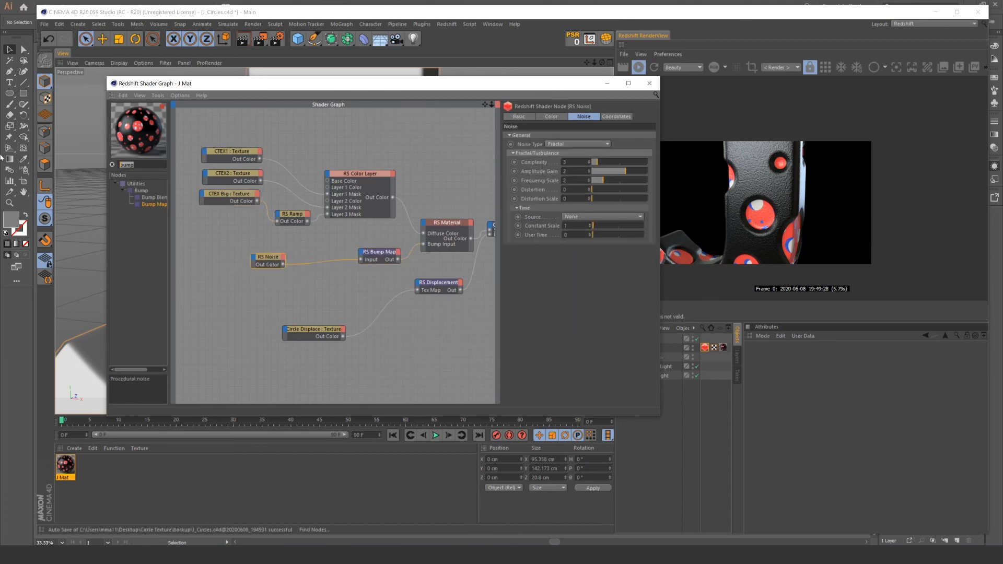
pyautogui.write('layer')
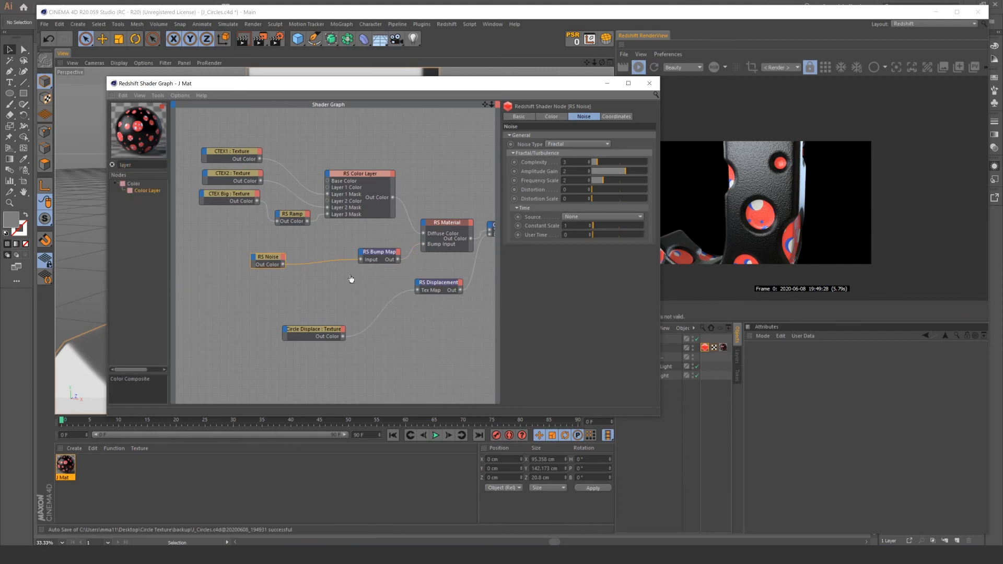
pyautogui.moveTo(351, 279); pyautogui.dragTo(240, 262)
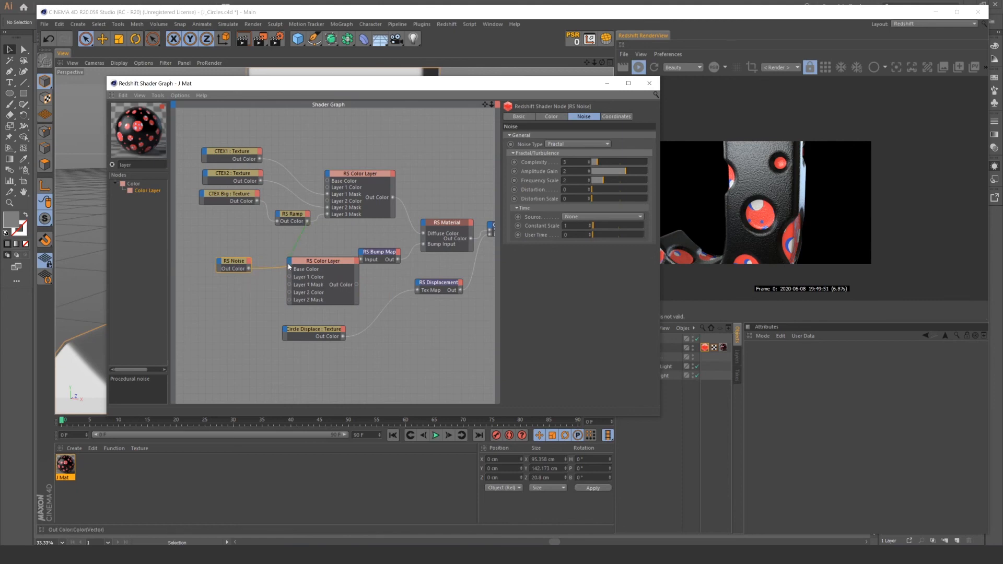
# Preview the new RS Color Layer in the render, checking its base with Layer 1 disabled before enabling that layer again
pyautogui.click(325, 271)
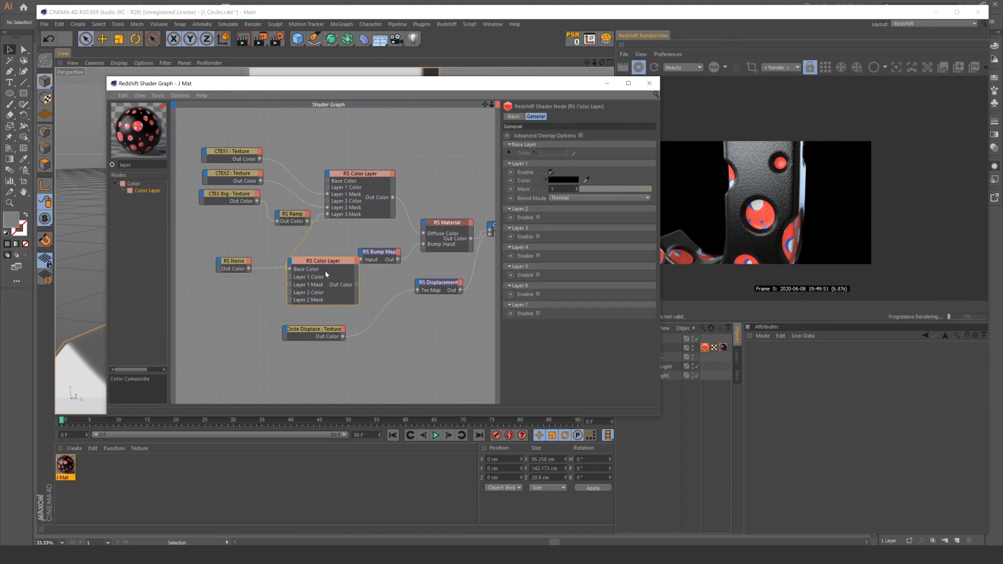
pyautogui.moveTo(546, 91); pyautogui.dragTo(522, 116)
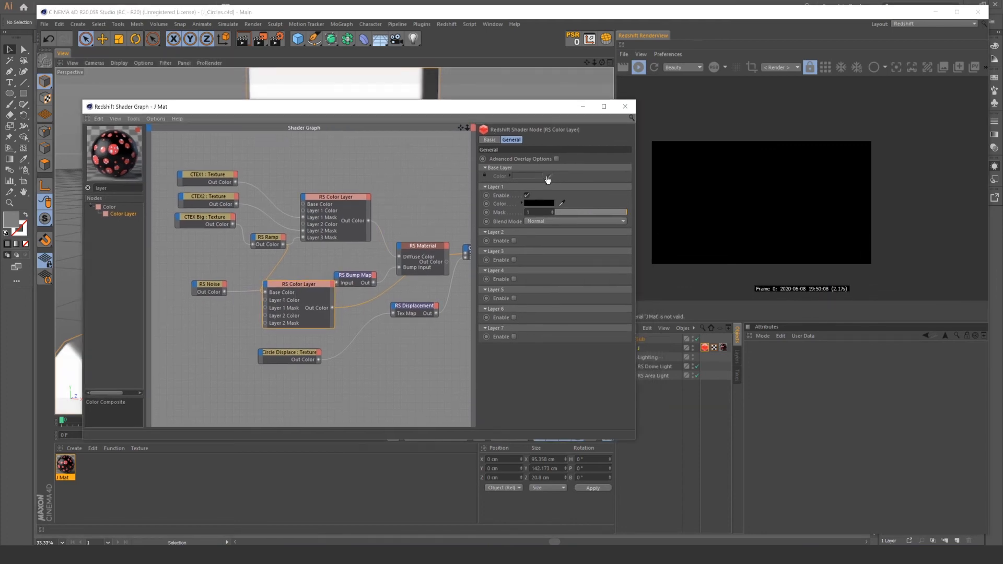
pyautogui.click(526, 195)
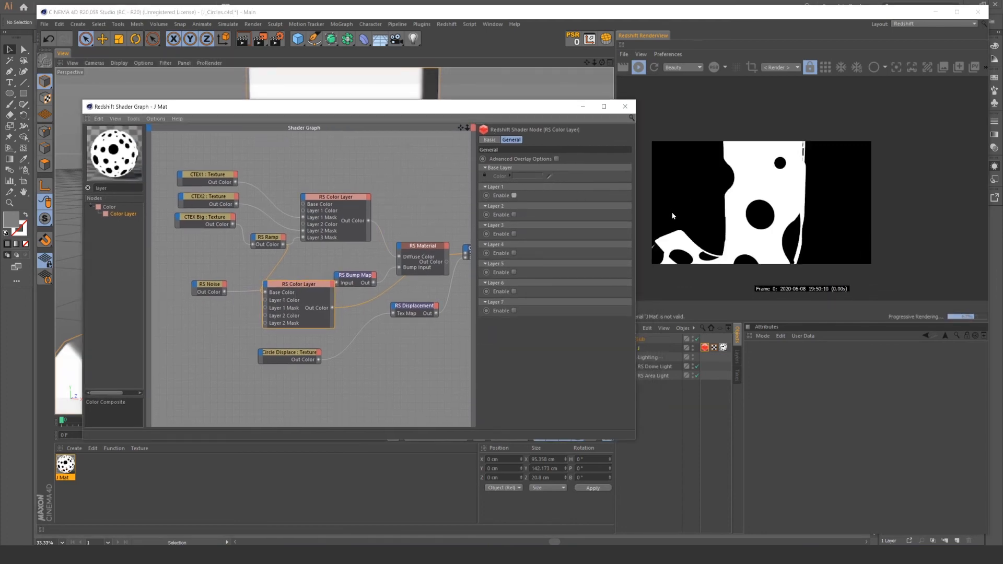
pyautogui.click(514, 195)
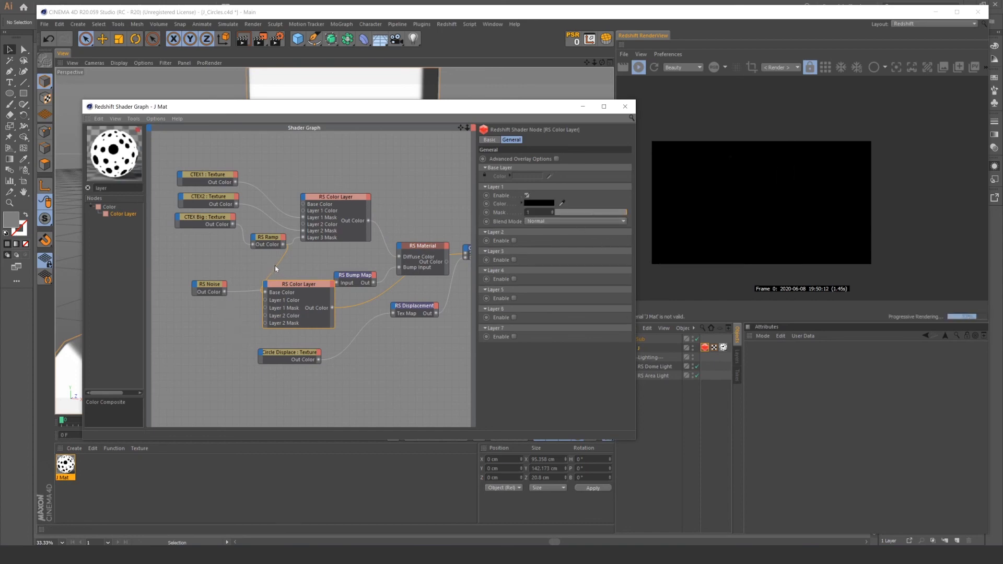
# Connect RS Noise to the second RS Color Layer's Layer 1 Color and set the Layer 1 Blend Mode to Multiply
pyautogui.moveTo(224, 291); pyautogui.dragTo(267, 302)
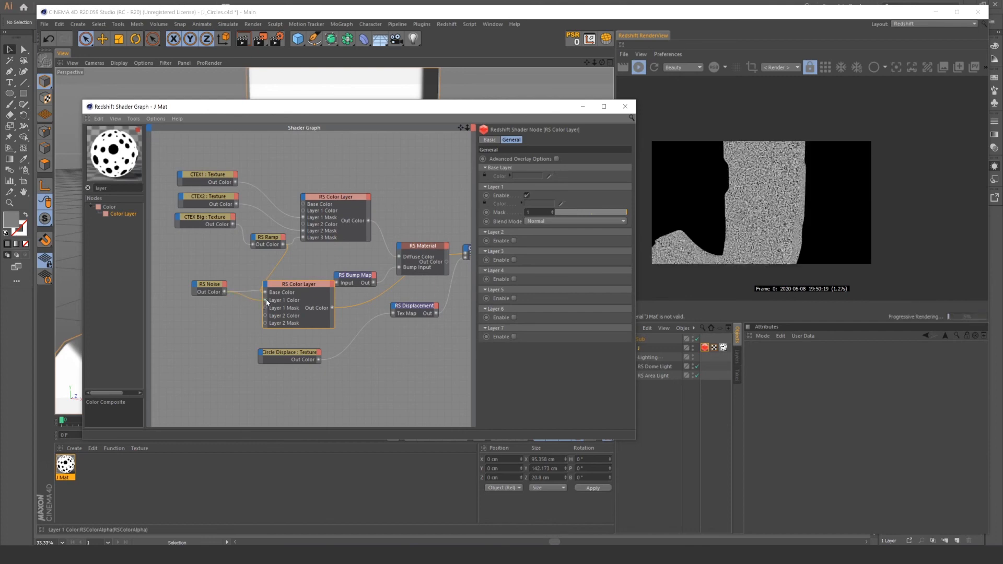
pyautogui.click(580, 221)
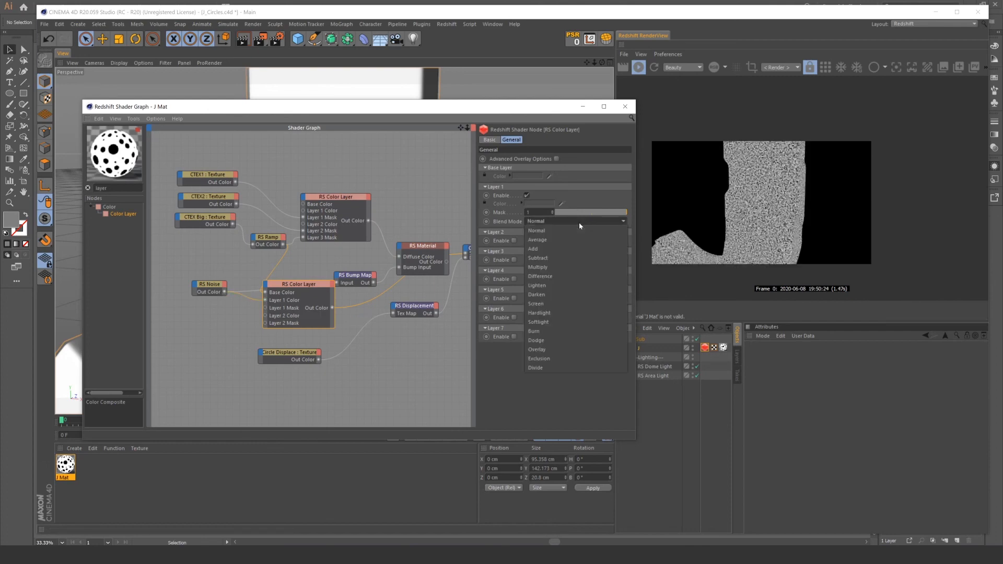
pyautogui.click(577, 268)
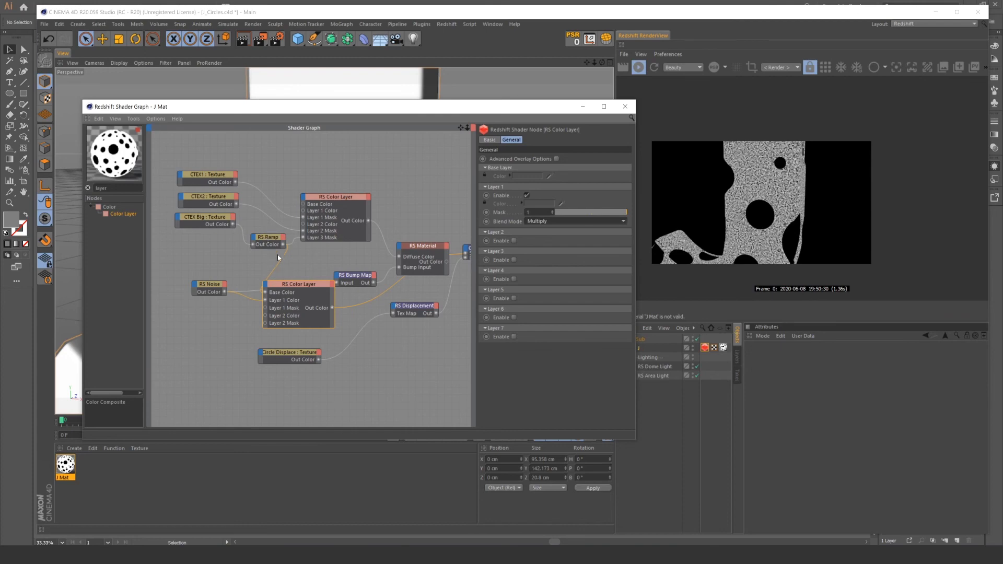
# Rearrange the CTEX Big, RS Ramp, second RS Color Layer and RS Noise nodes to make the graph's connections easier to follow
pyautogui.moveTo(164, 213); pyautogui.dragTo(232, 240)
pyautogui.click(287, 267)
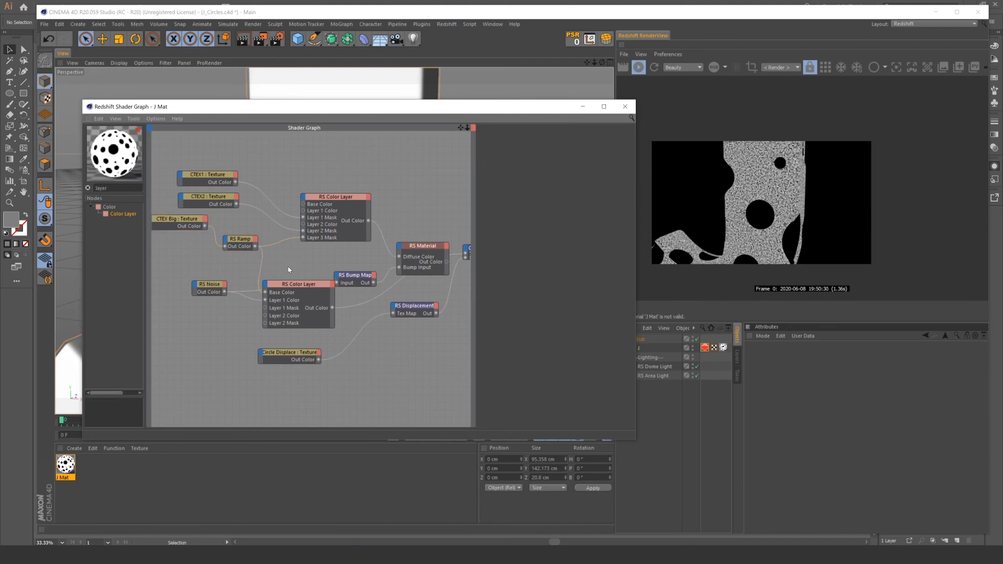
pyautogui.click(315, 292)
pyautogui.moveTo(318, 286)
pyautogui.mouseDown()
pyautogui.moveTo(292, 284)
pyautogui.moveTo(310, 282)
pyautogui.mouseUp()
pyautogui.click(213, 287)
pyautogui.moveTo(213, 287); pyautogui.dragTo(204, 288)
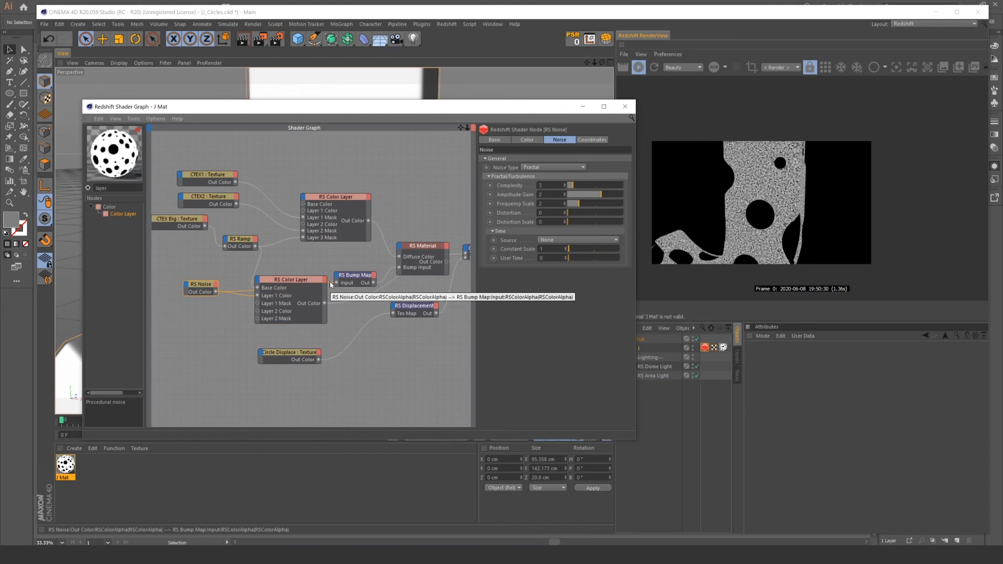
# Return the render to the RS Material output and connect the second RS Color Layer's Out Color to the RS Bump Map Input
pyautogui.click(436, 244)
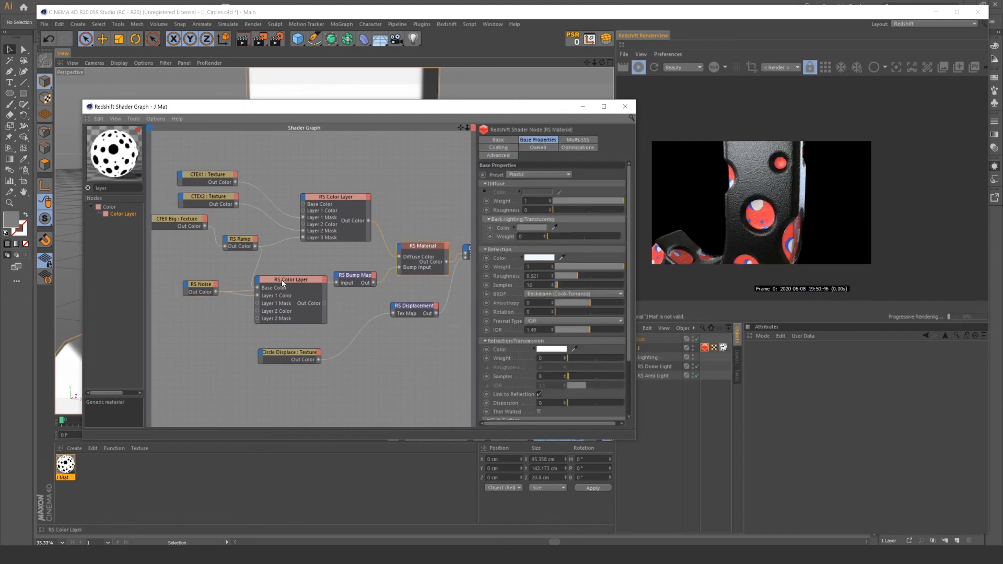
pyautogui.moveTo(290, 295); pyautogui.dragTo(296, 335)
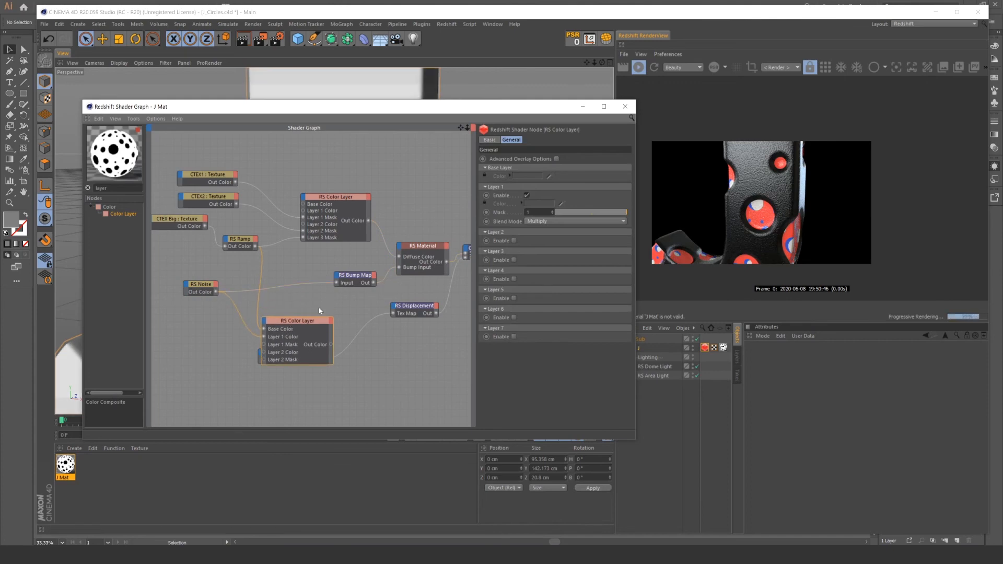
pyautogui.moveTo(325, 353); pyautogui.dragTo(316, 305)
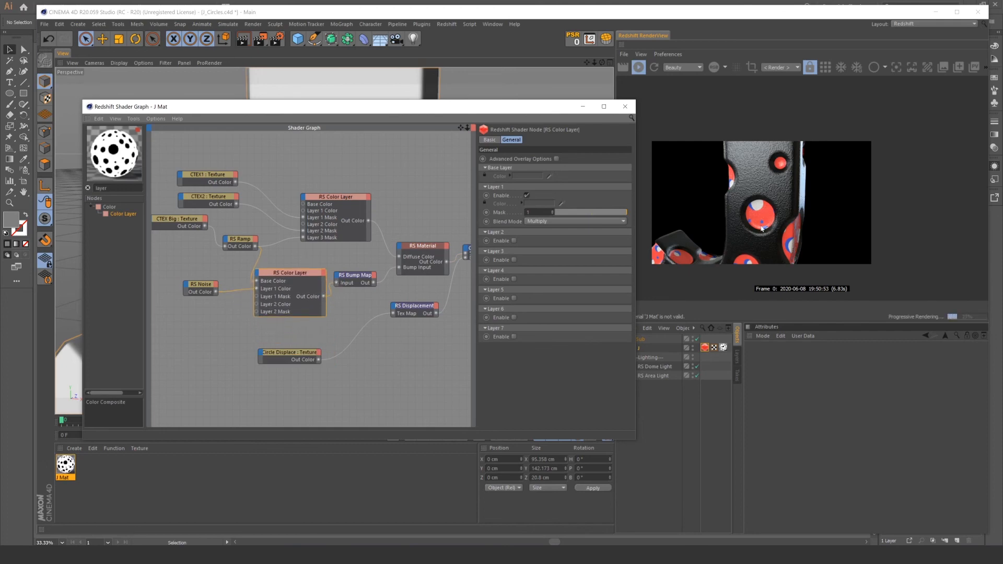
# Move the Shader Graph window out of the way and examine the dot-masked noise bump on the J in the render from several angles
pyautogui.scroll(2, 738, 204)
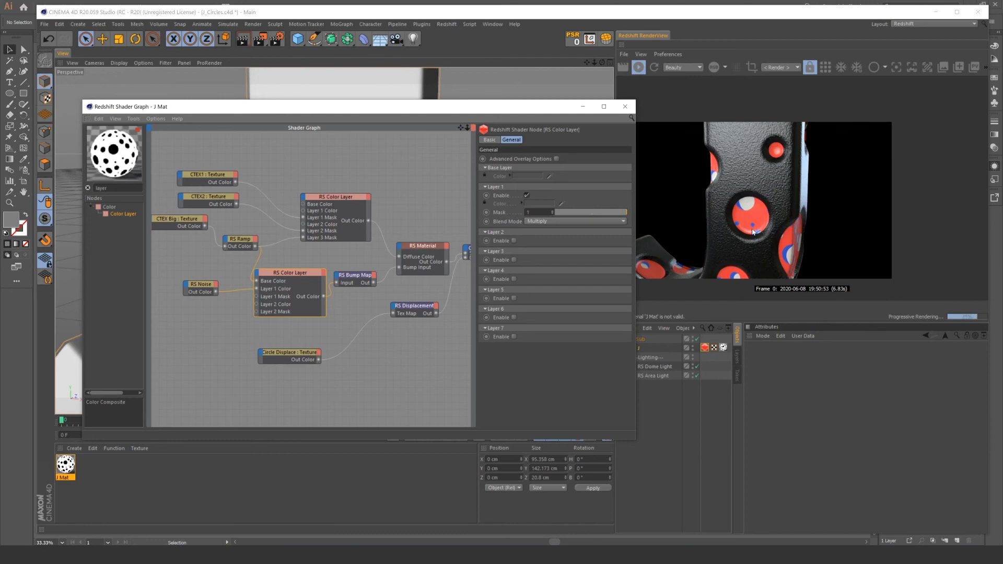
pyautogui.scroll(-1, 754, 260)
pyautogui.moveTo(753, 260); pyautogui.dragTo(753, 249)
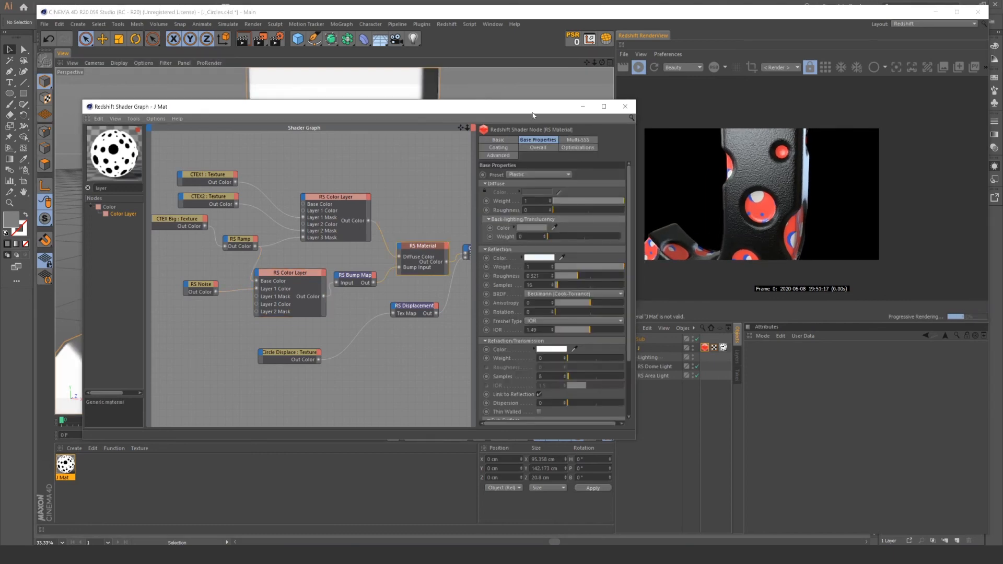
pyautogui.moveTo(532, 112); pyautogui.dragTo(541, 363)
pyautogui.scroll(3, 462, 219)
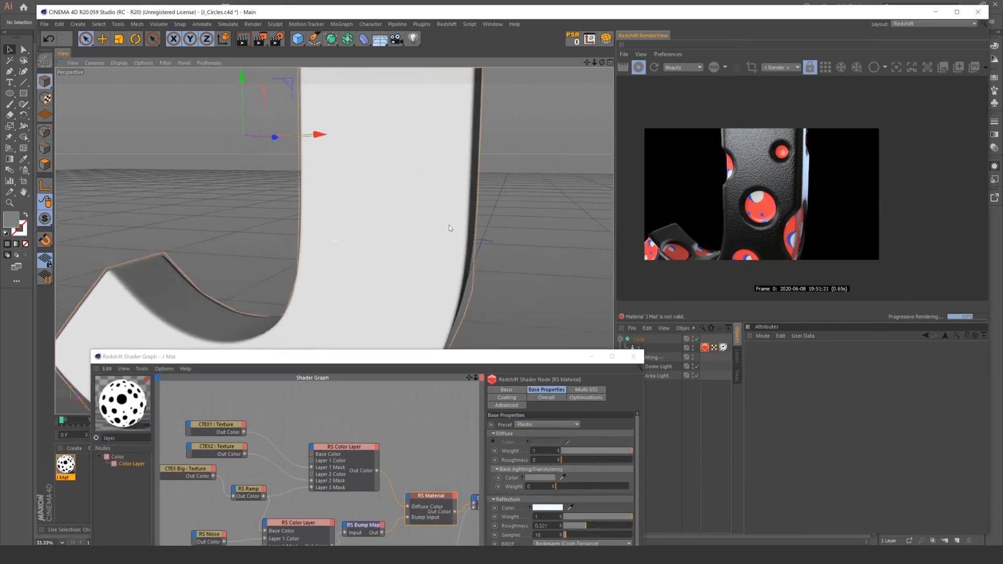
pyautogui.moveTo(450, 229)
pyautogui.keyDown('alt'); pyautogui.mouseDown()
pyautogui.moveTo(468, 224)
pyautogui.moveTo(458, 221)
pyautogui.moveTo(468, 233)
pyautogui.mouseUp(); pyautogui.keyUp('alt')
pyautogui.scroll(2, 457, 230)
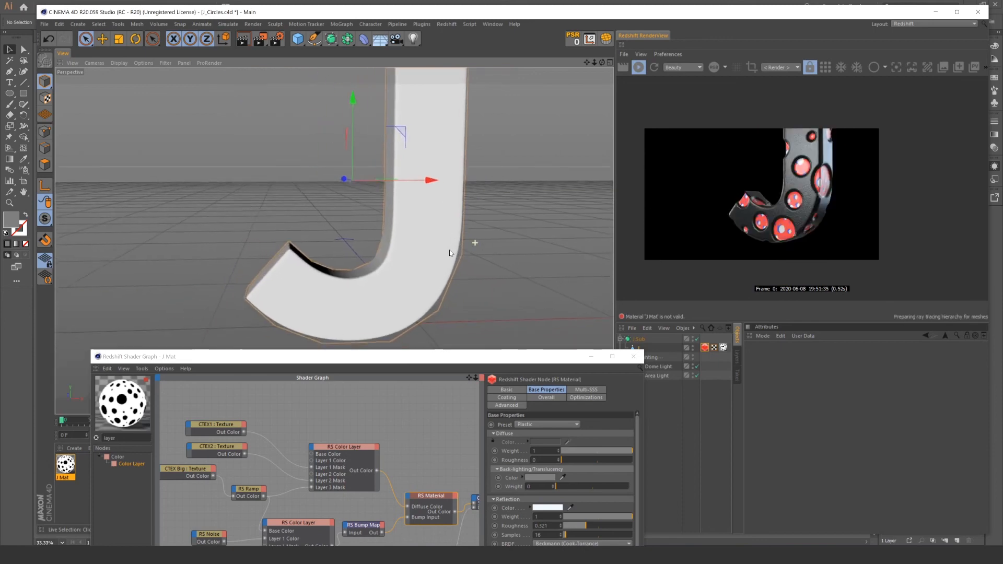
pyautogui.keyDown('alt'); pyautogui.moveTo(449, 250); pyautogui.dragTo(452, 219); pyautogui.keyUp('alt')
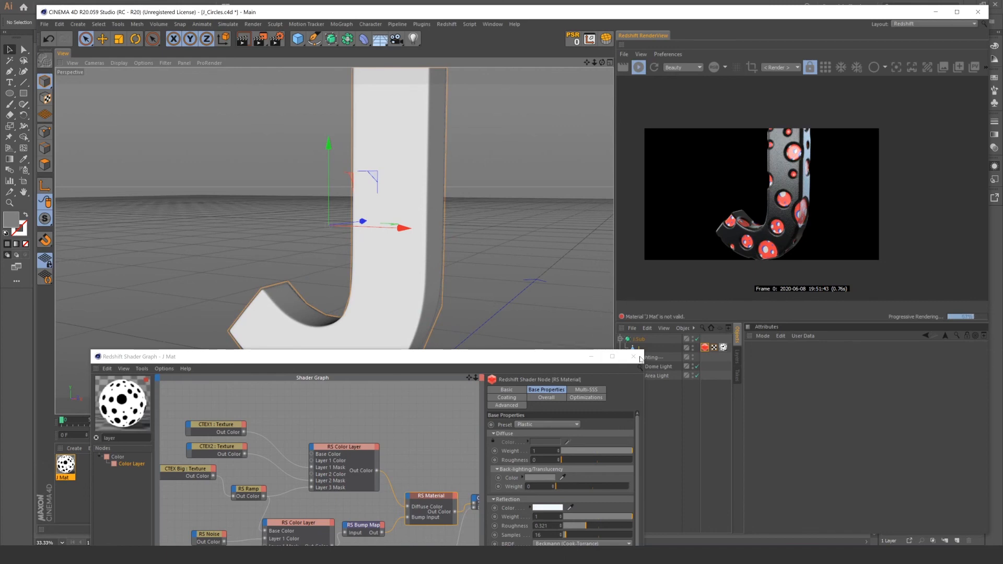
# Close the Shader Graph and examine the finished material on the J up close and from farther away
pyautogui.click(633, 356)
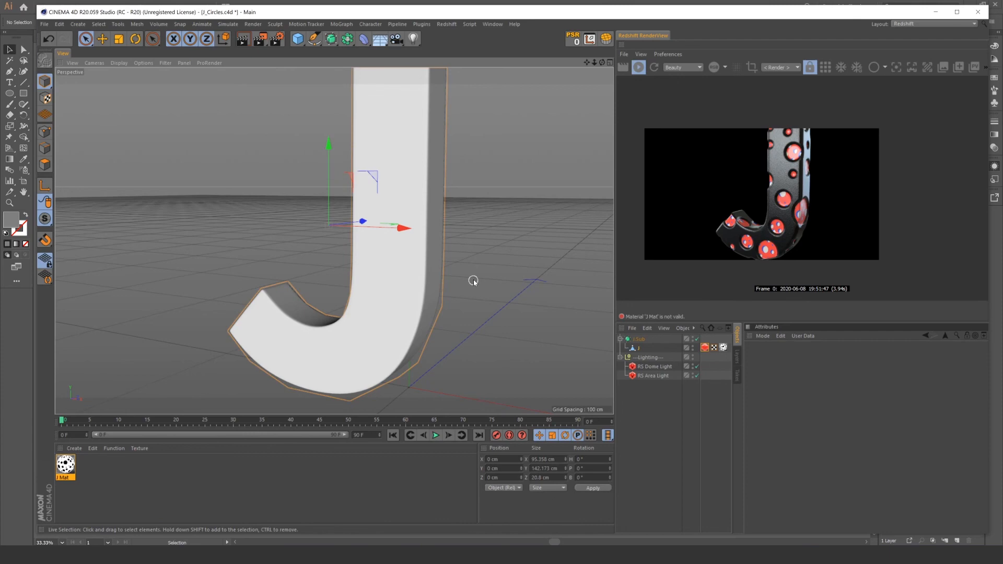
pyautogui.scroll(5, 452, 171)
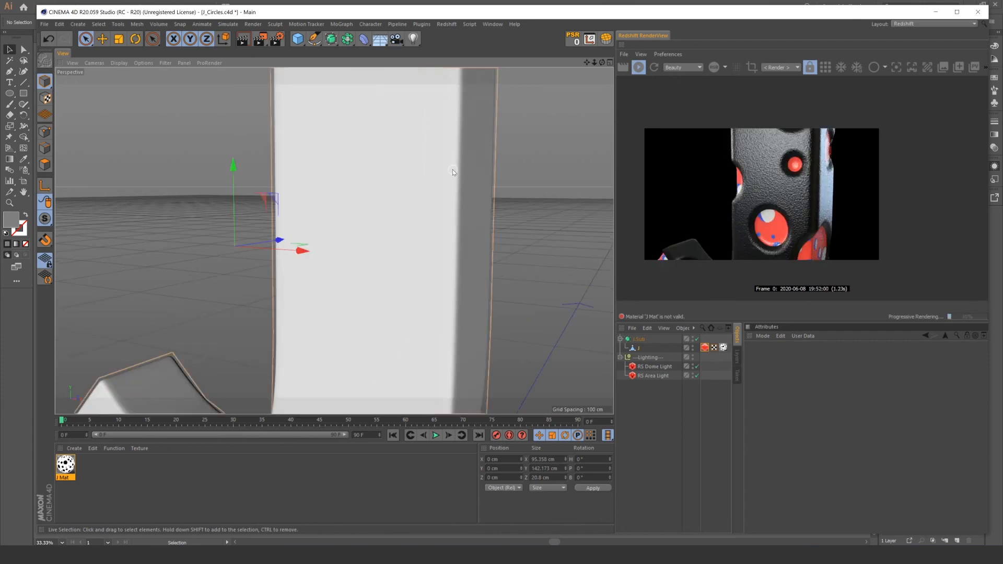
pyautogui.scroll(-5, 452, 170)
pyautogui.keyDown('alt'); pyautogui.moveTo(382, 230); pyautogui.dragTo(372, 271); pyautogui.keyUp('alt')
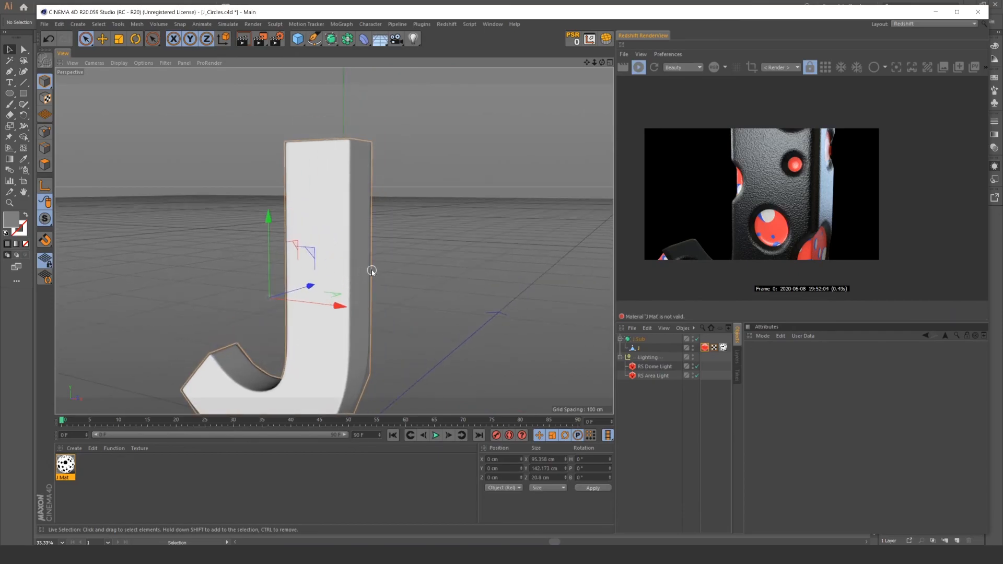